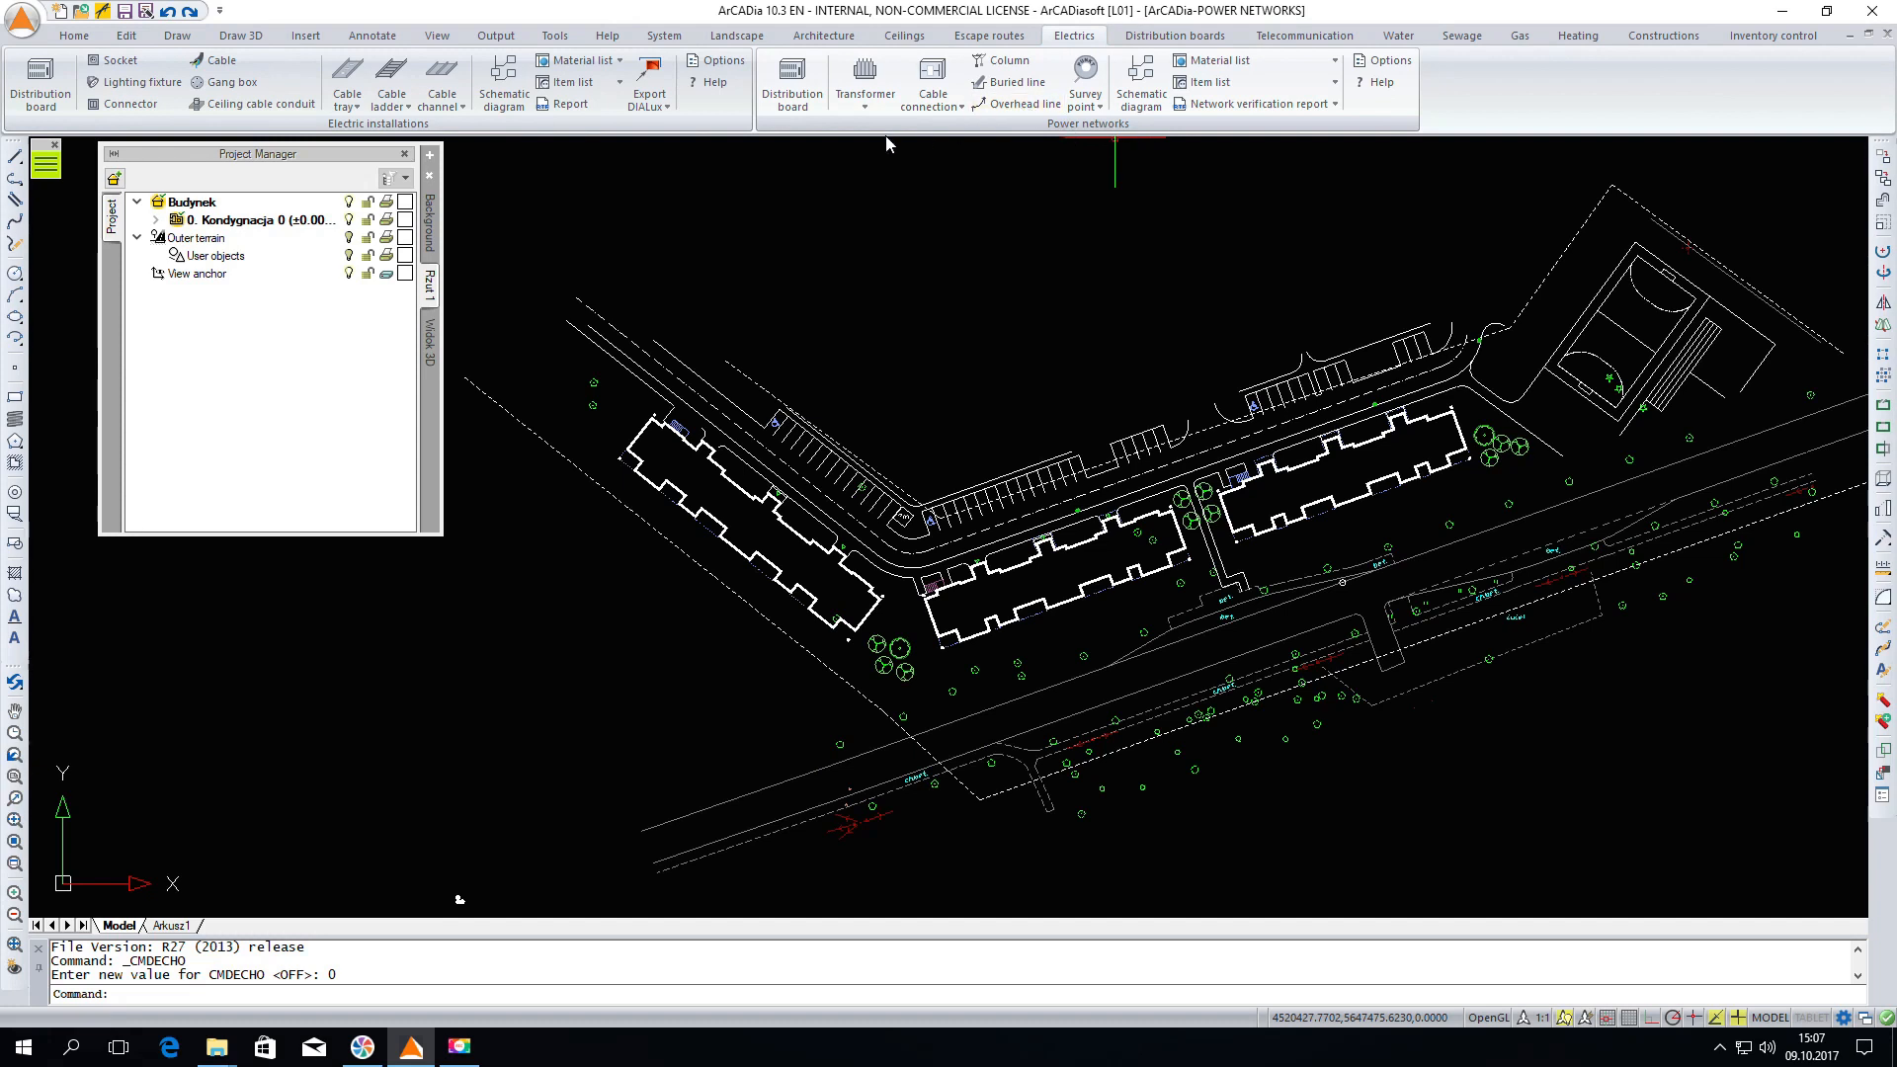
Start inserting a transformer station and set its type to the dry 630kVA transformer from the standard library
left_click(873, 79)
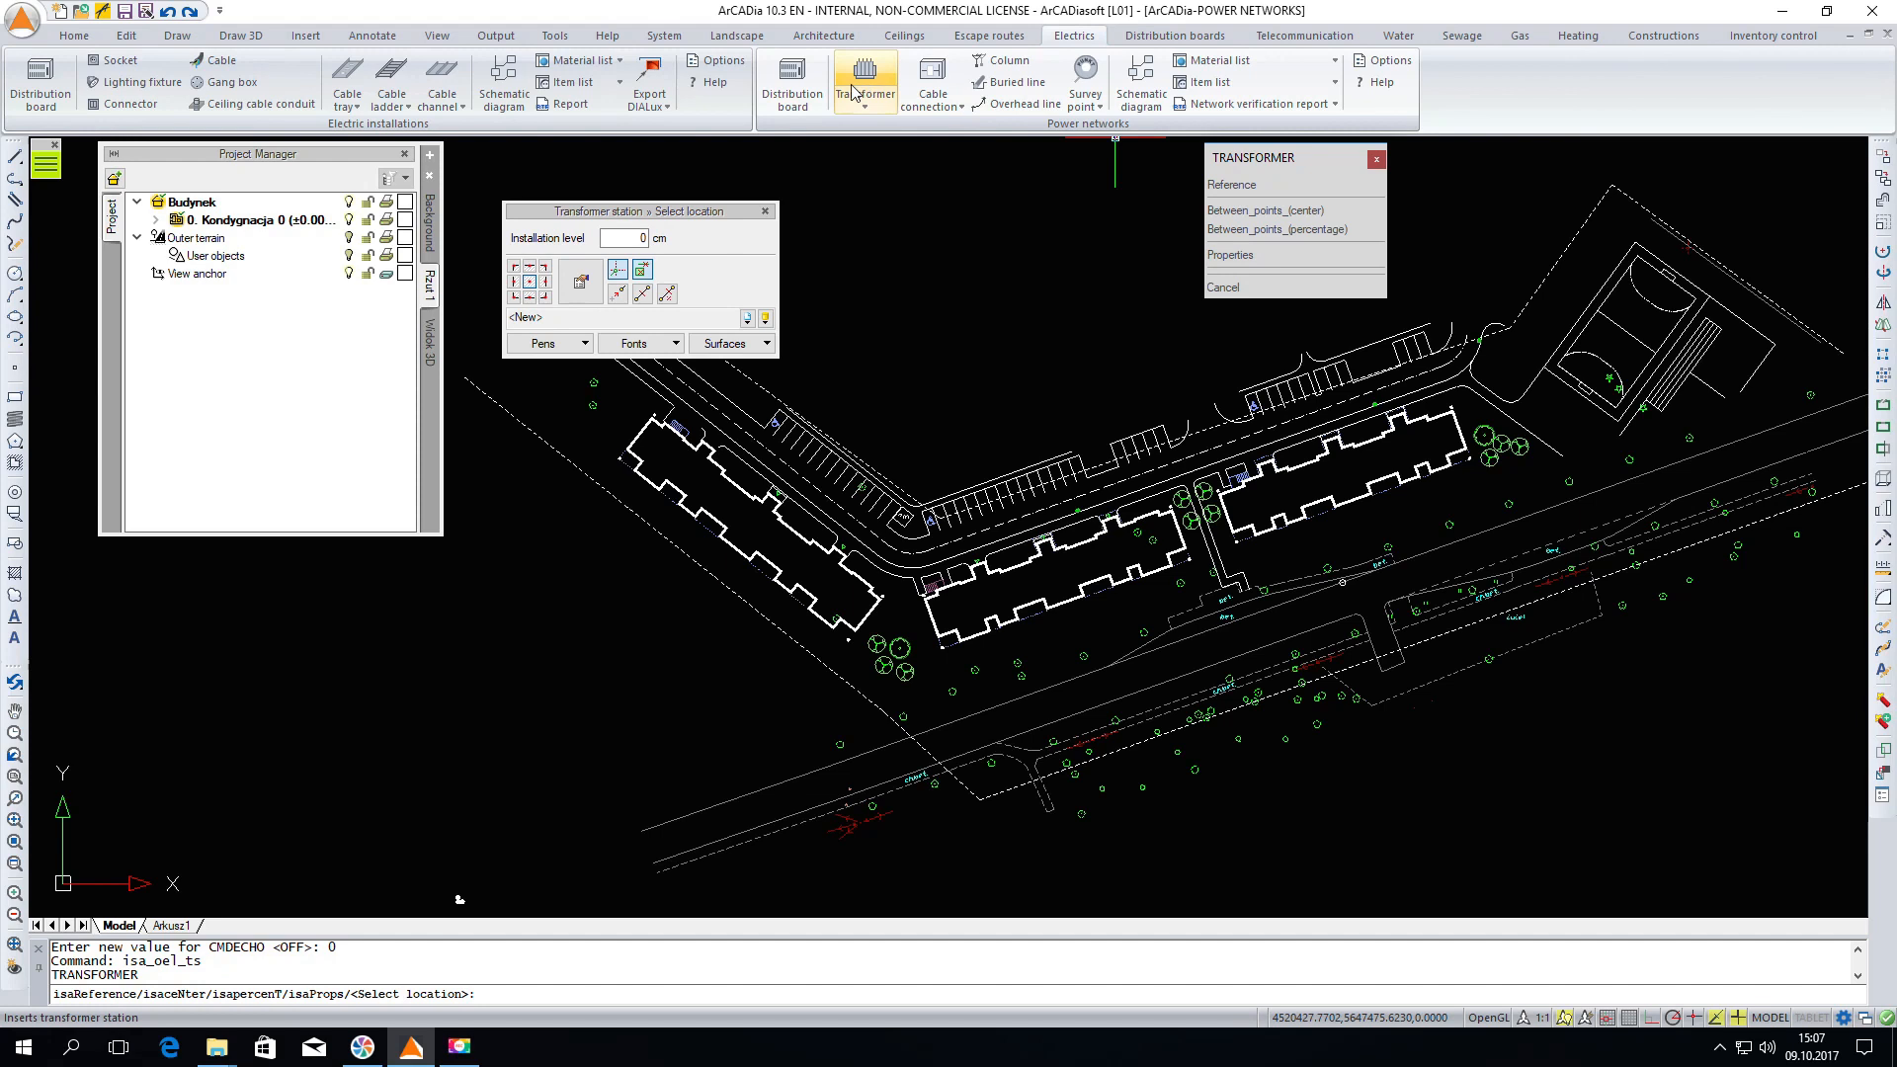
left_click(582, 294)
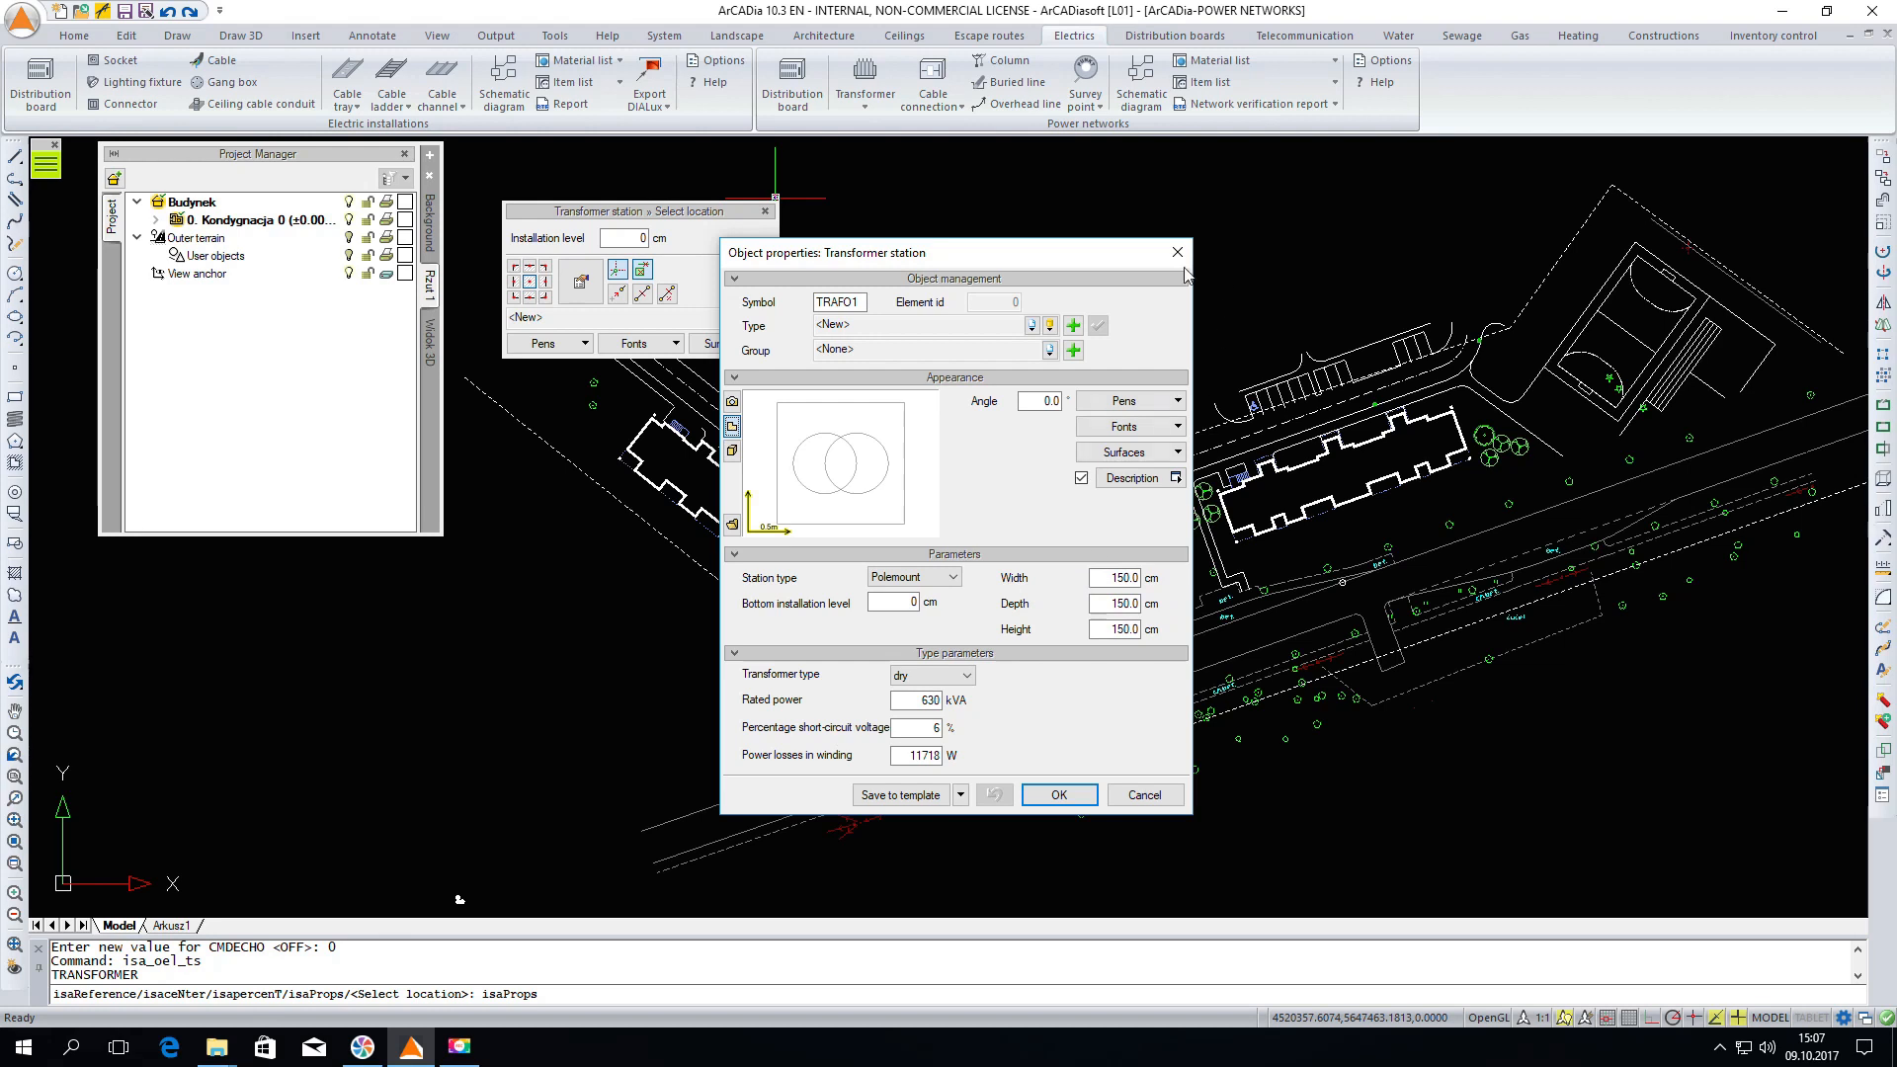
left_click(1052, 326)
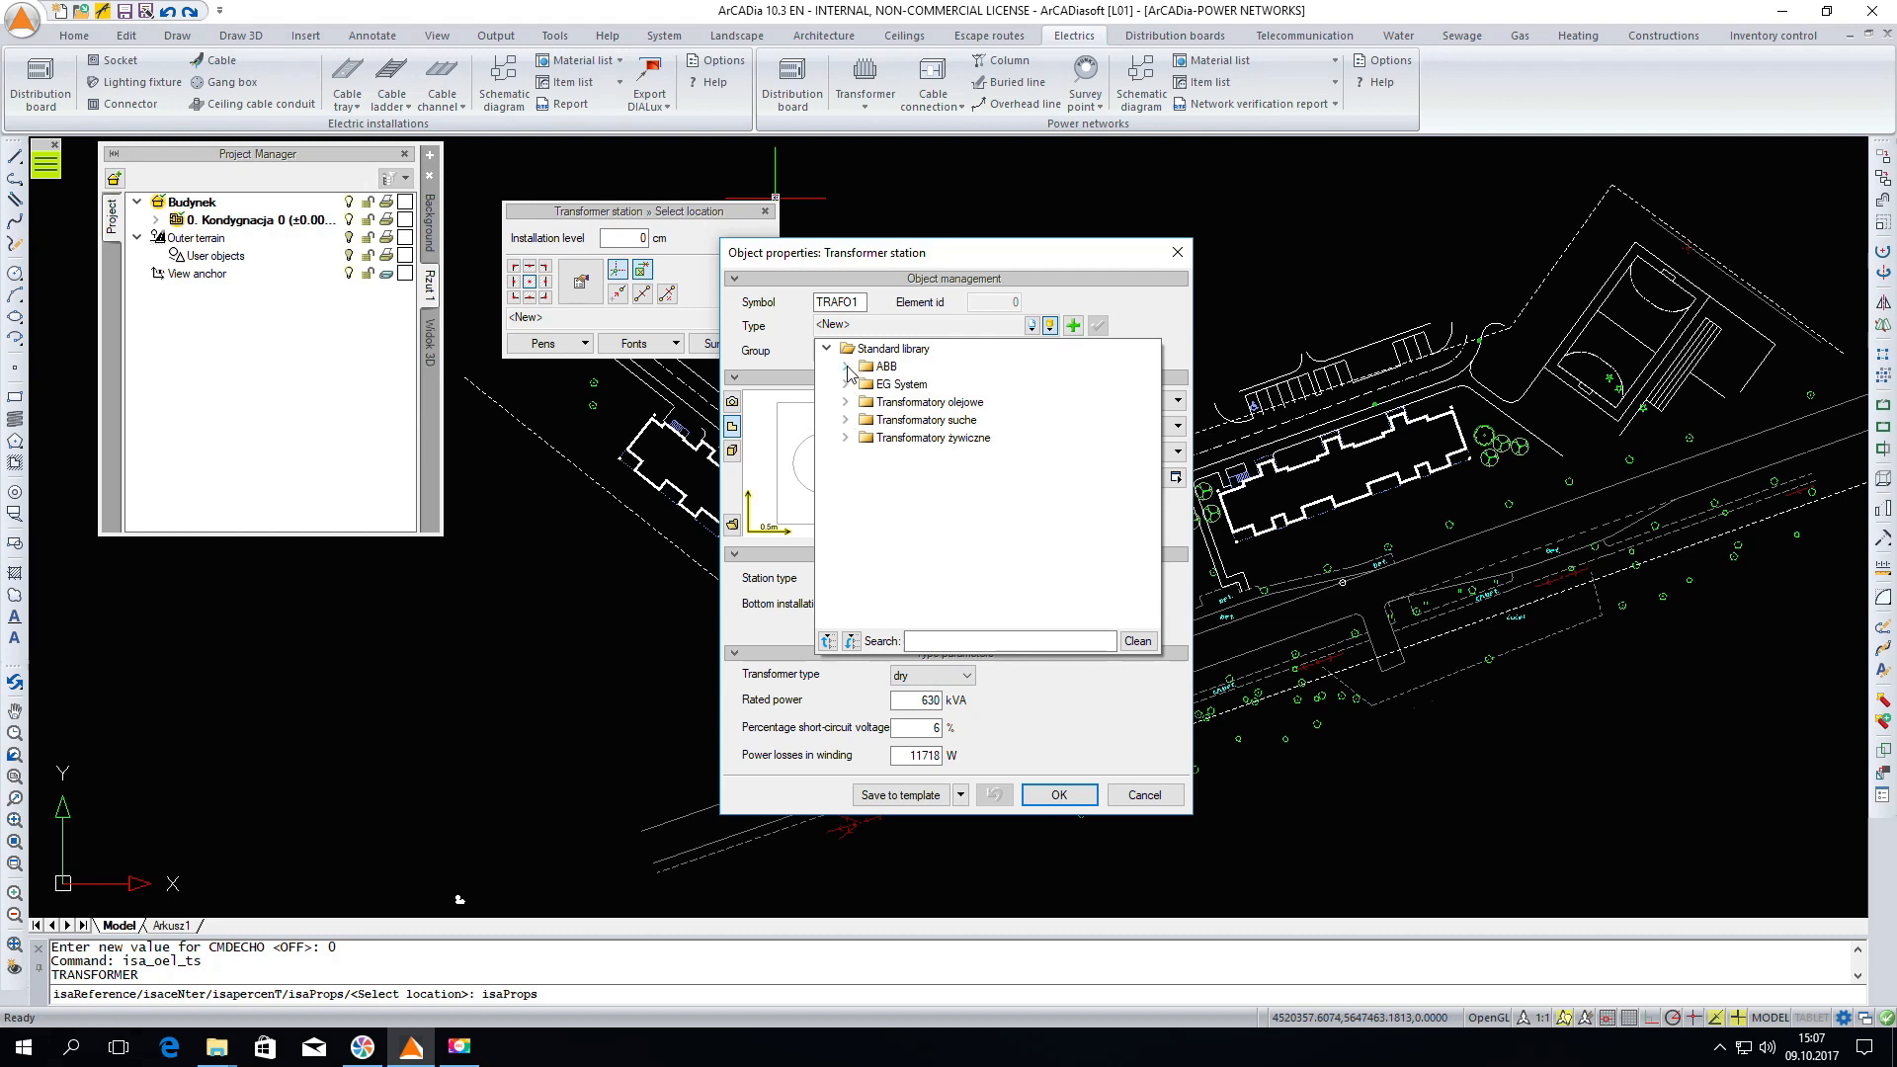
left_click(847, 422)
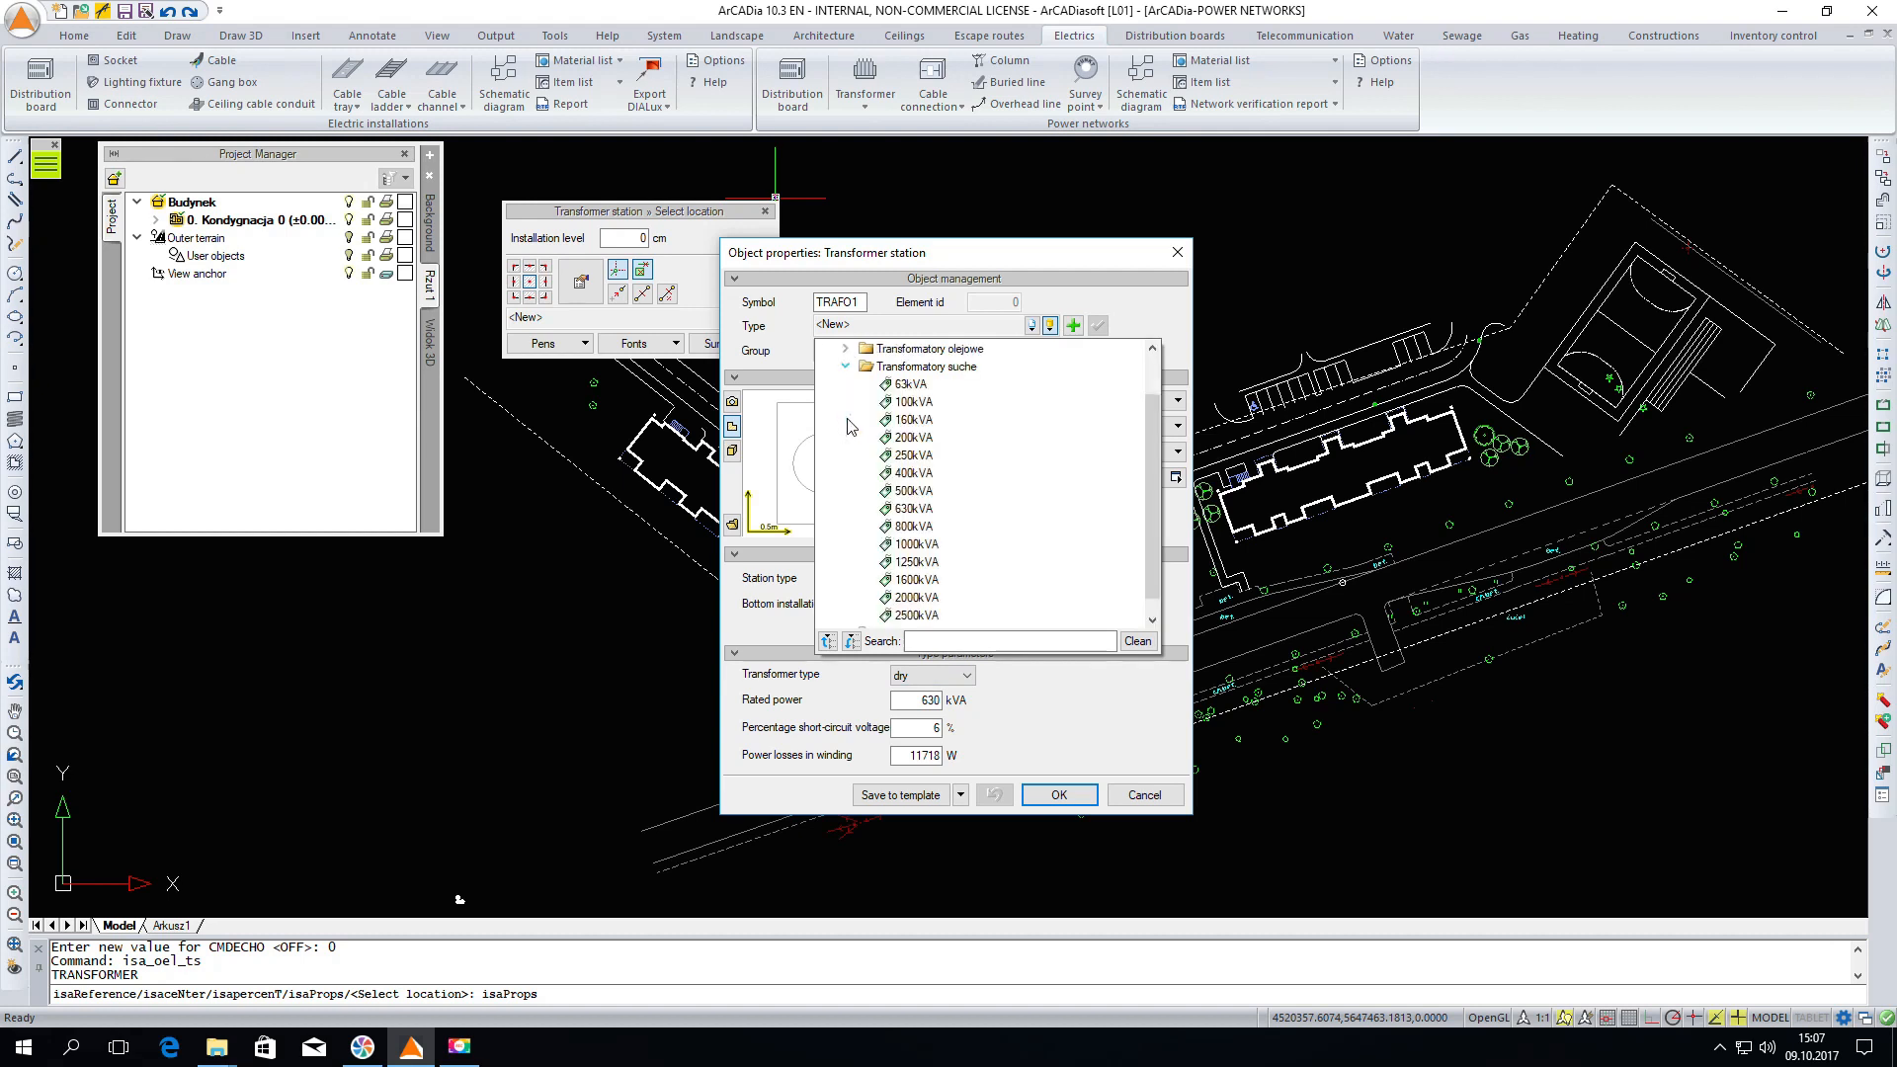
left_click(914, 509)
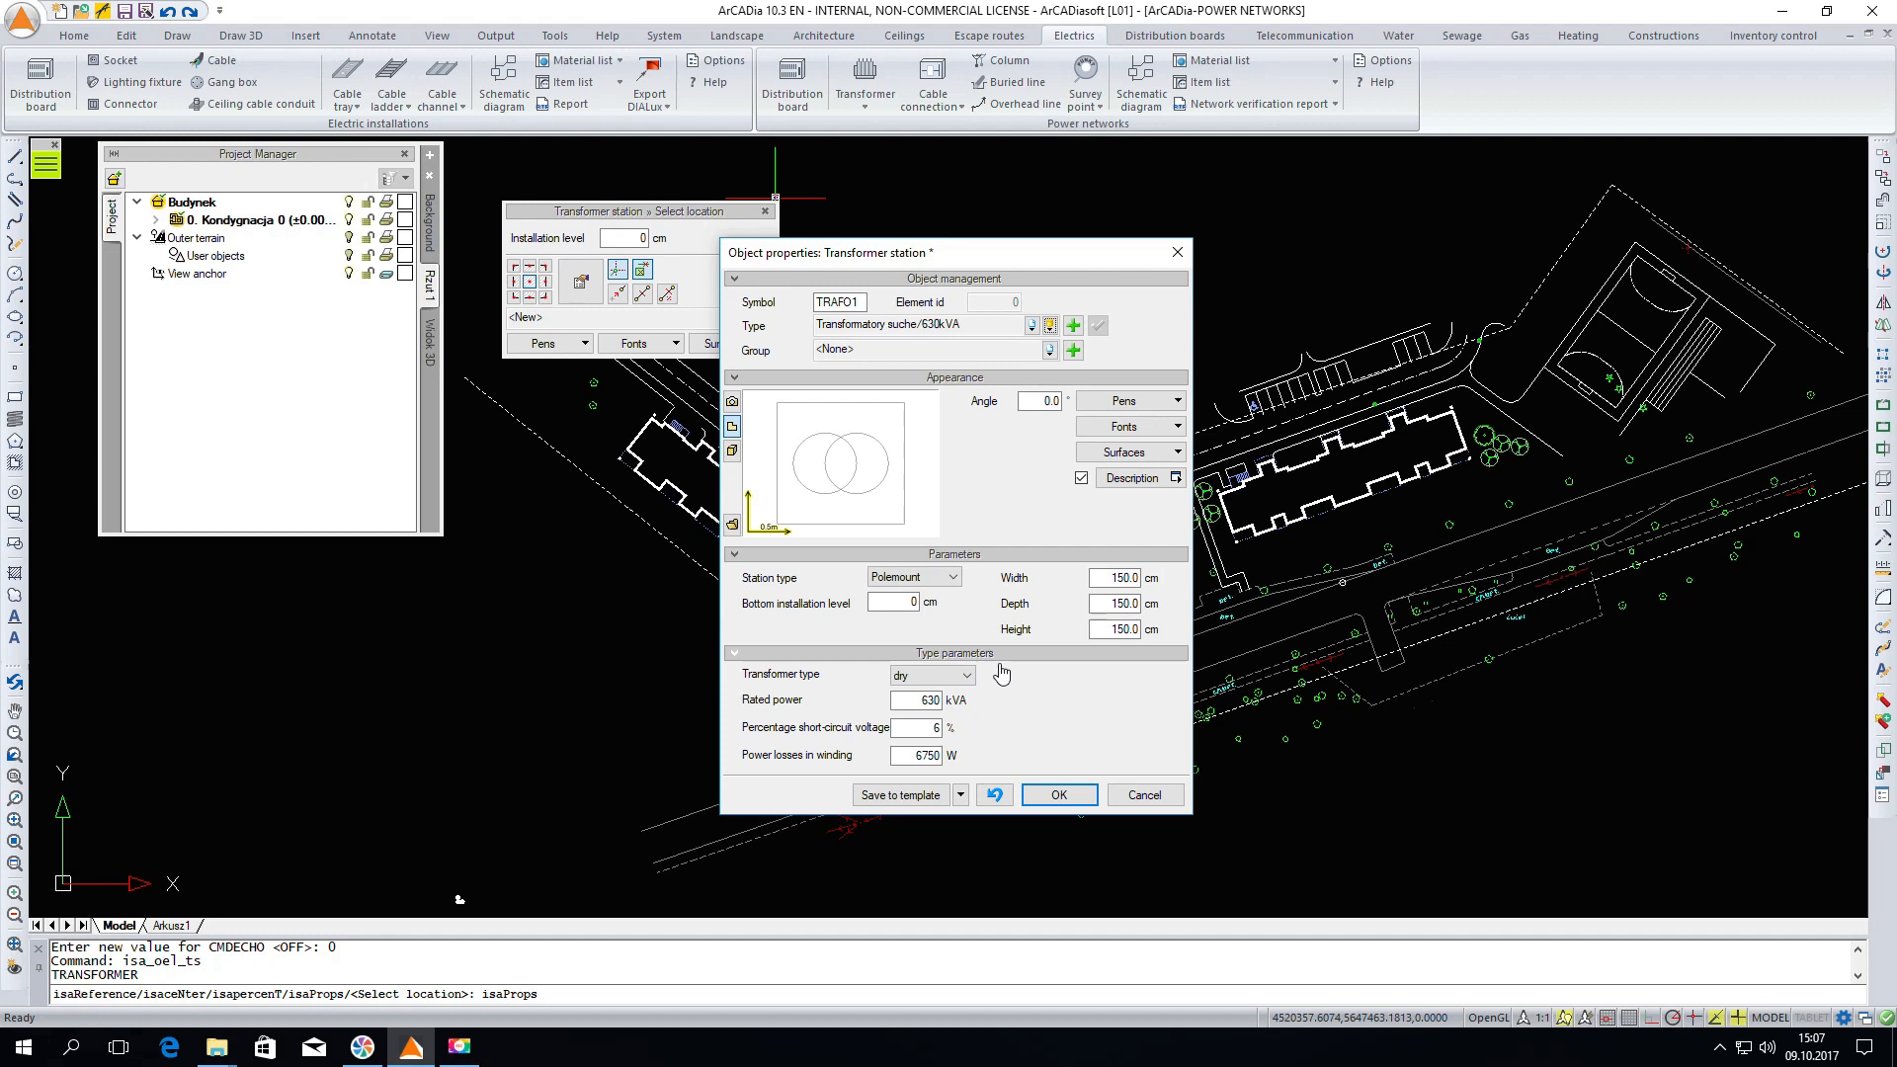
left_click(1057, 797)
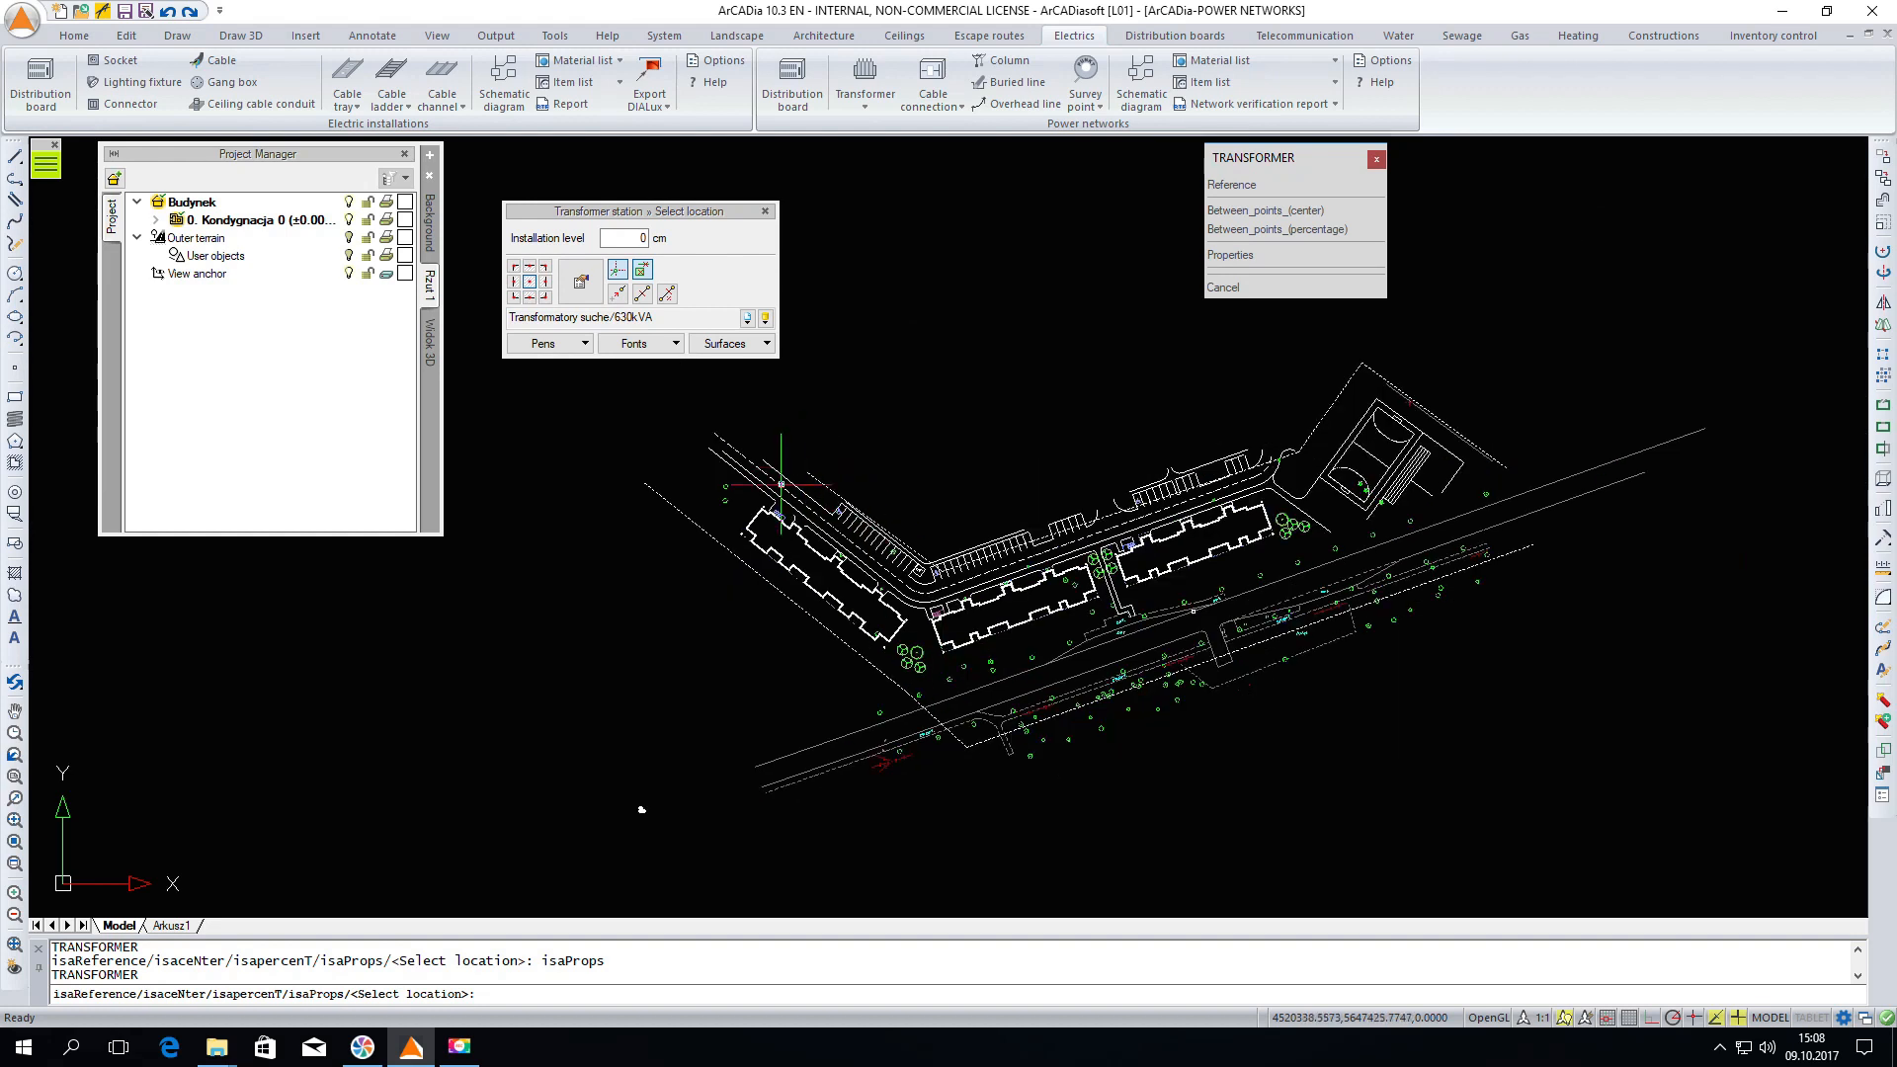
Place the transformer station beside the road near the parking lot, set its orientation, and finish the command
scroll(830, 481, "up", 3)
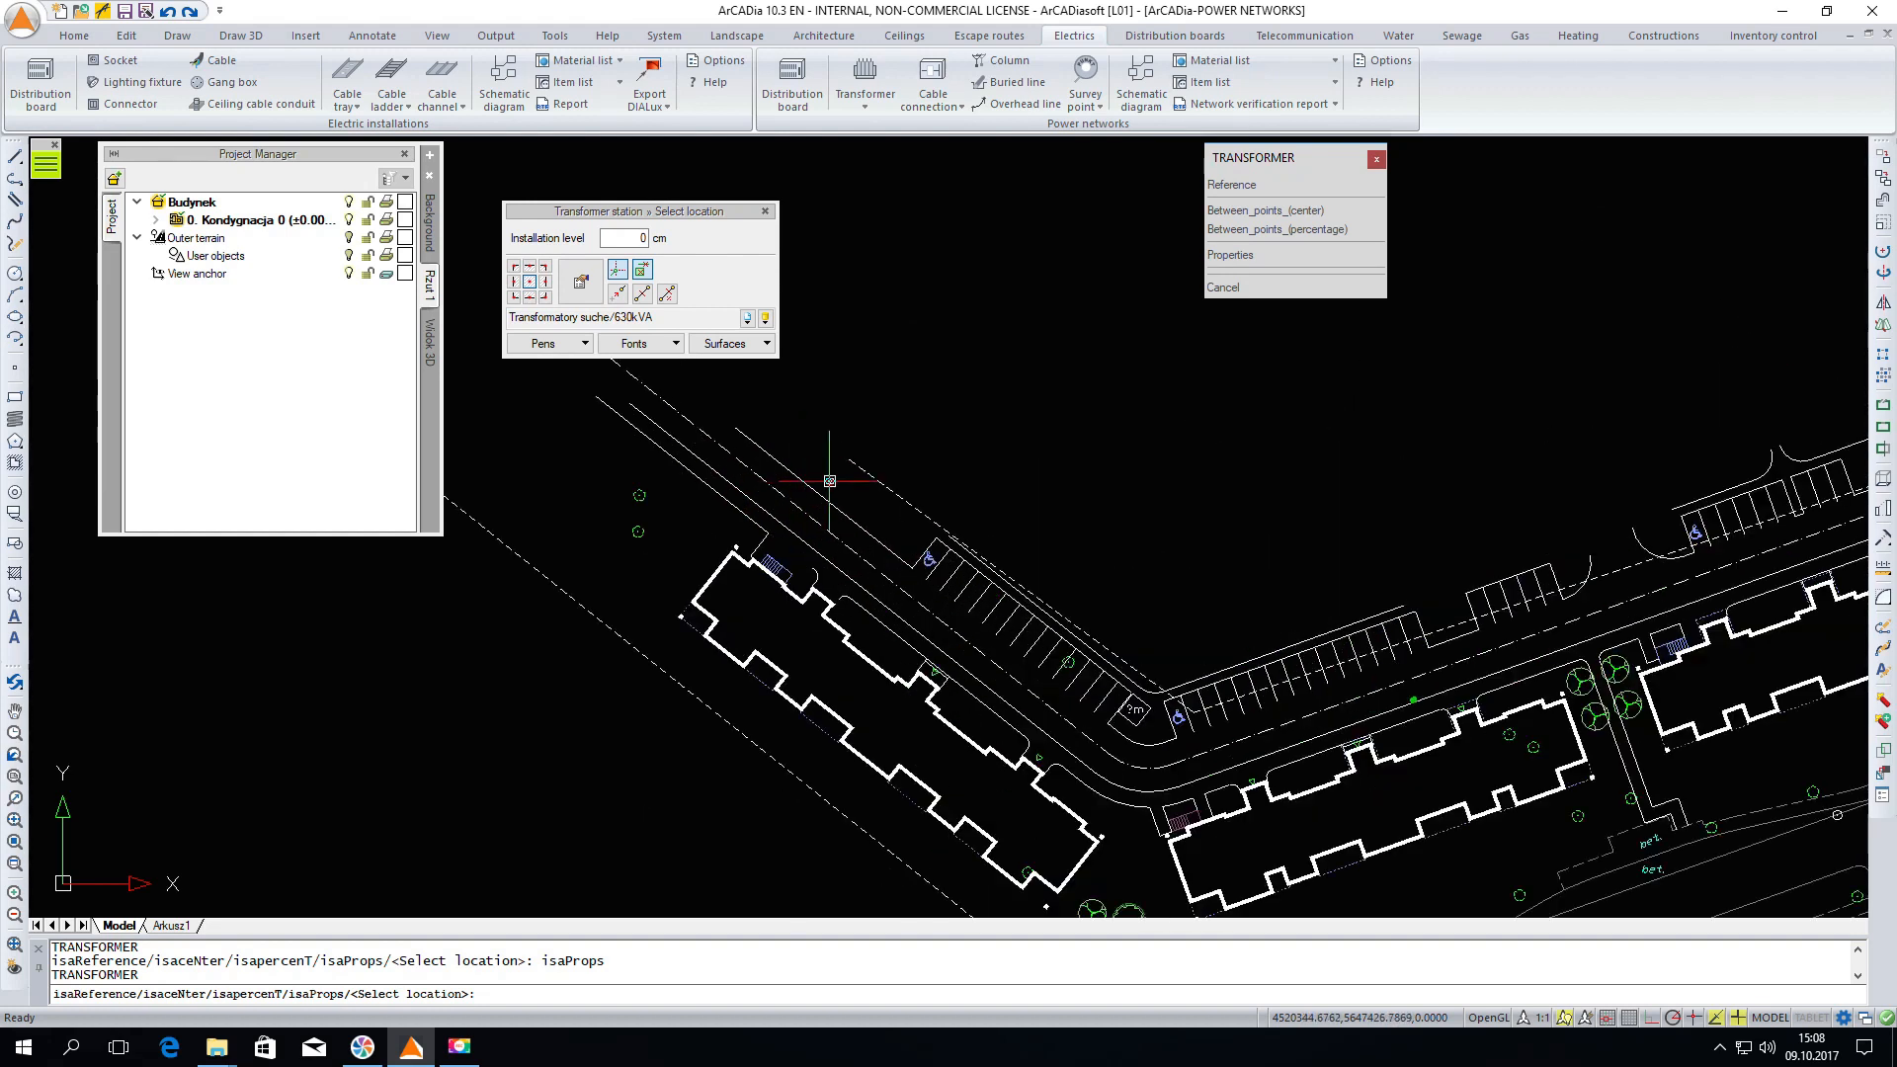
scroll(830, 481, "up", 3)
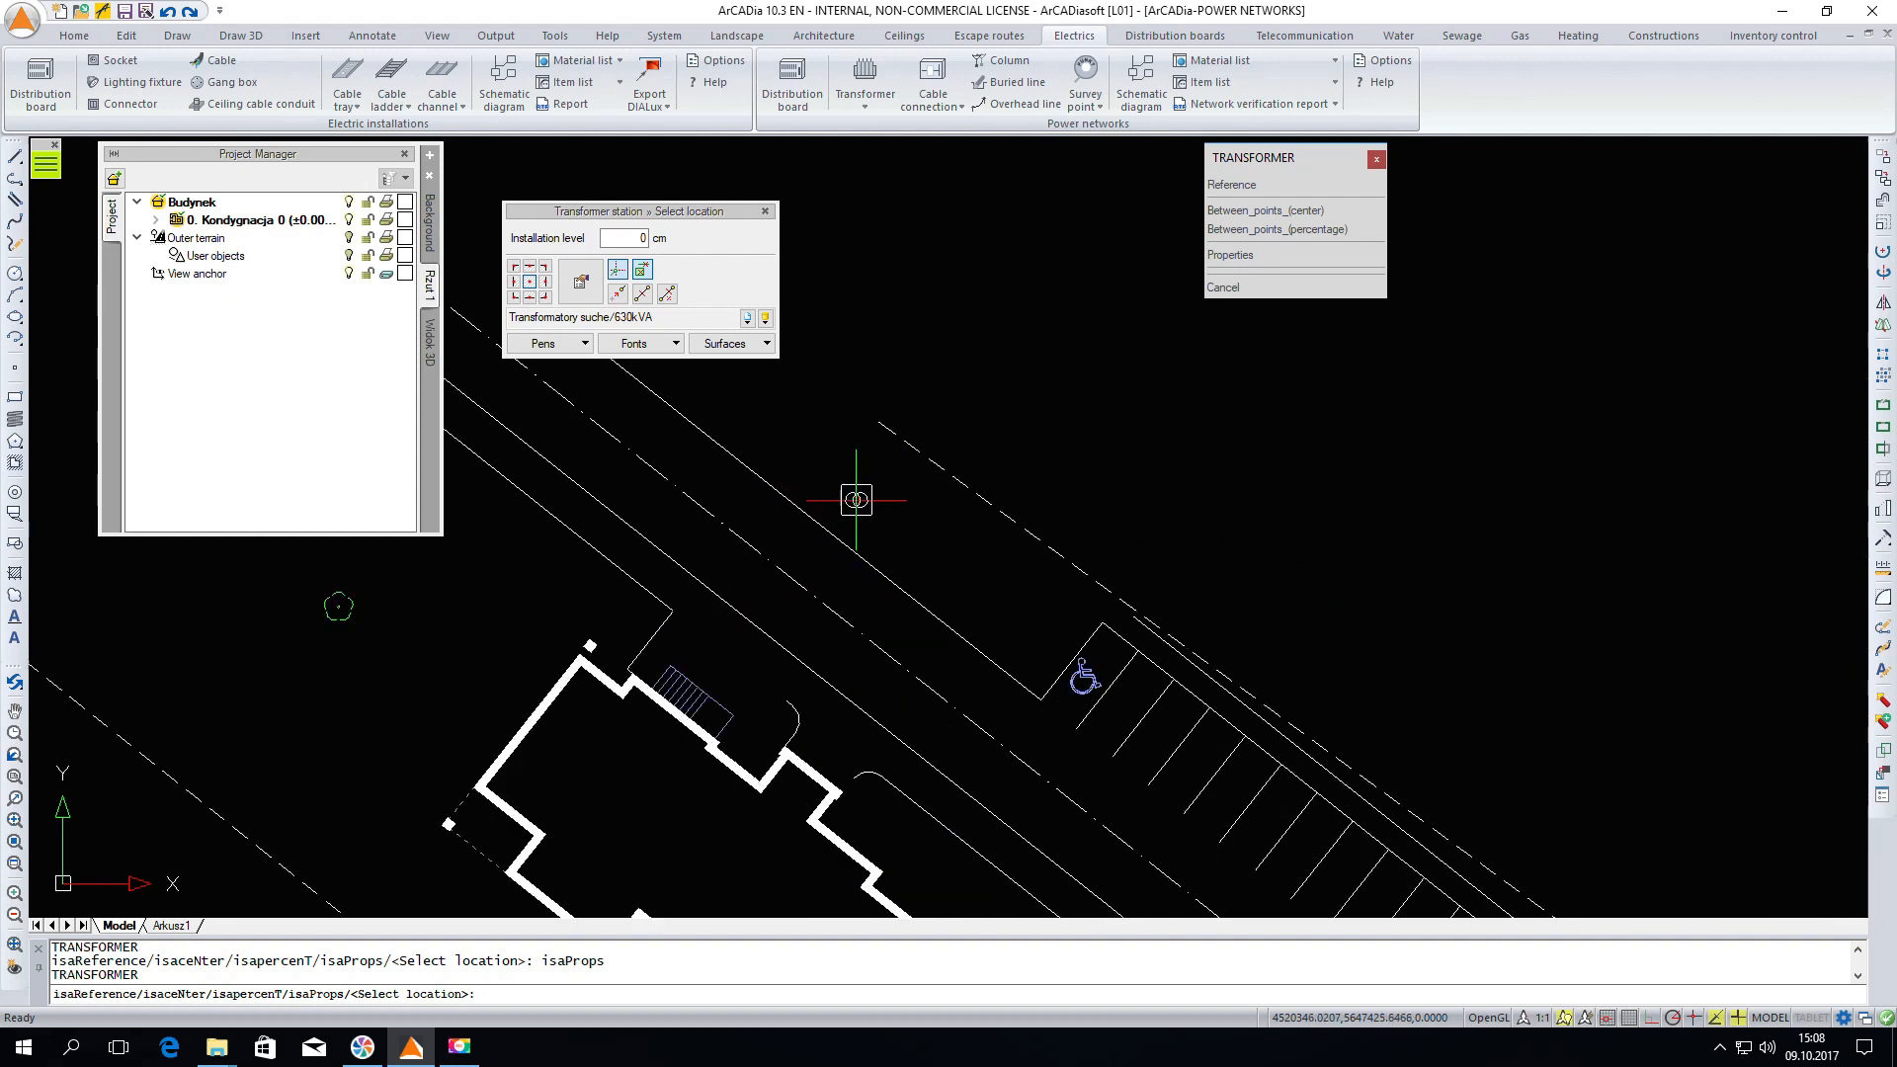
left_click(967, 538)
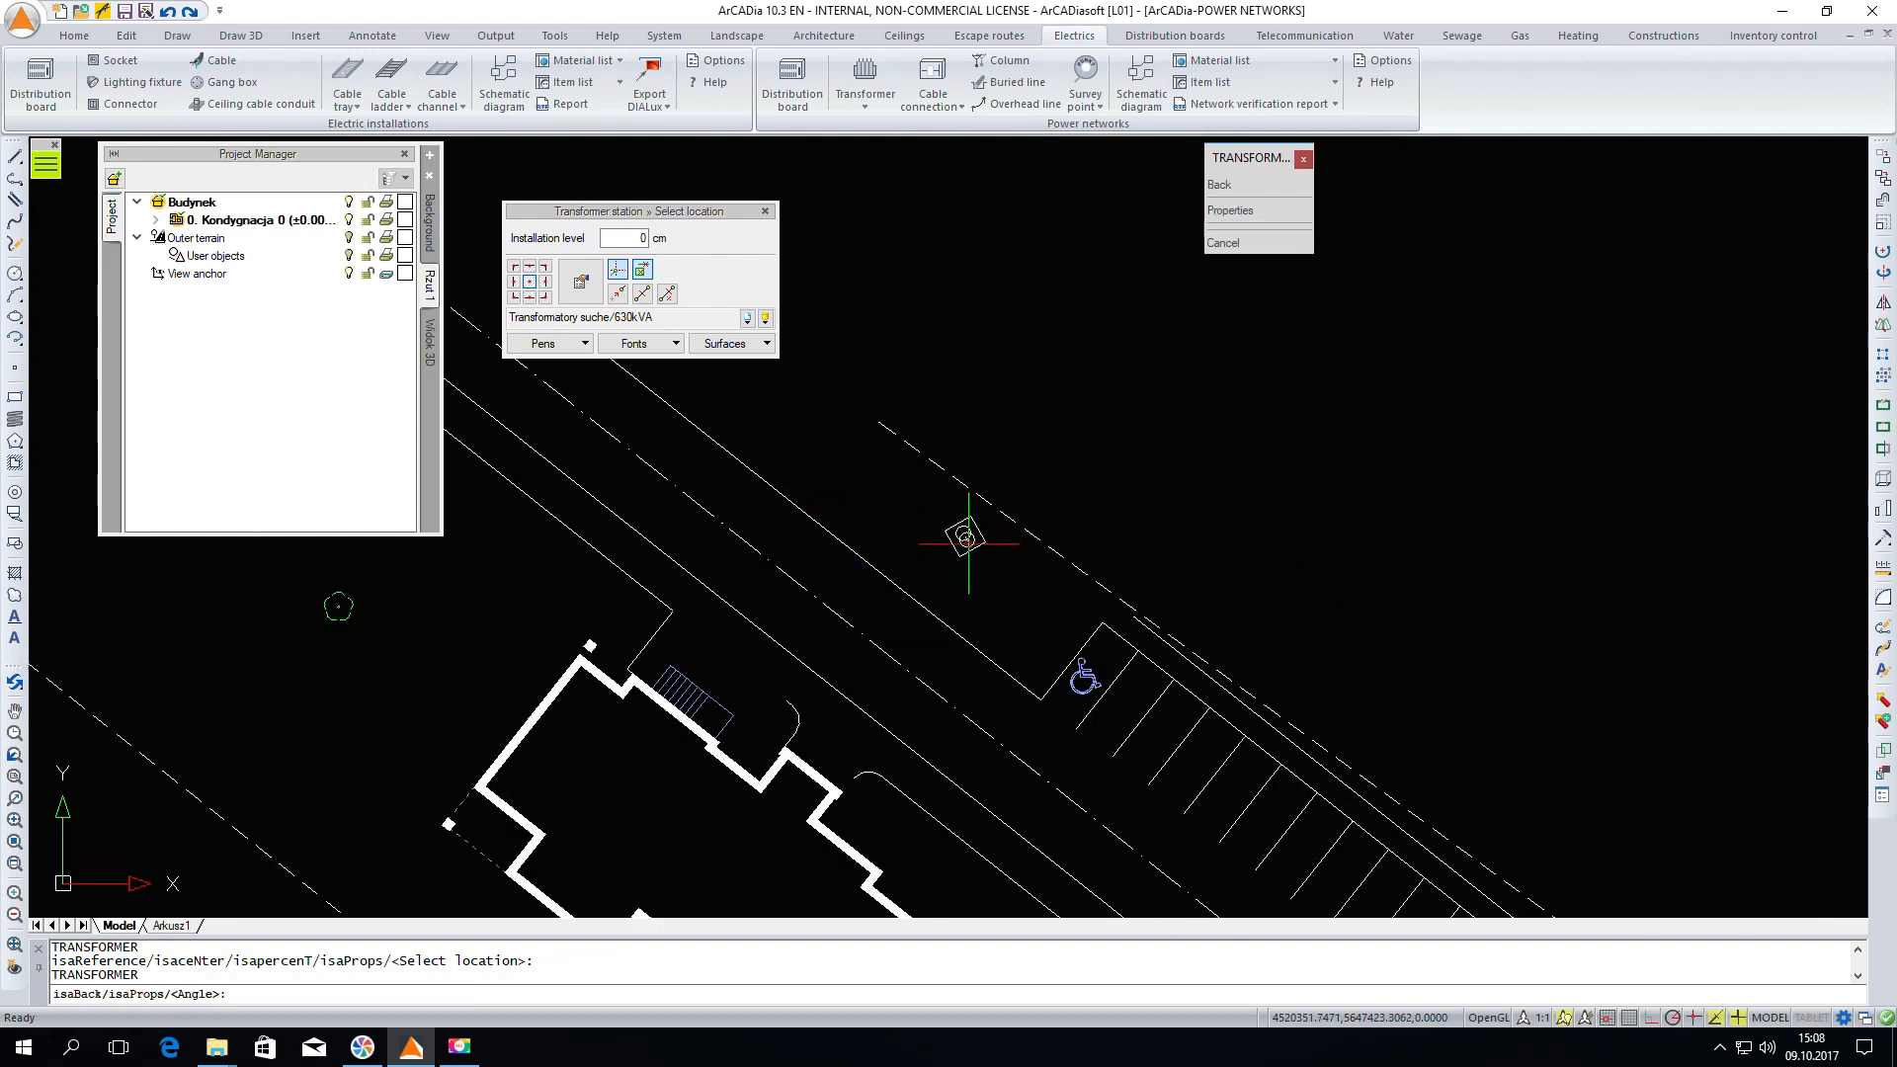
left_click(1045, 599)
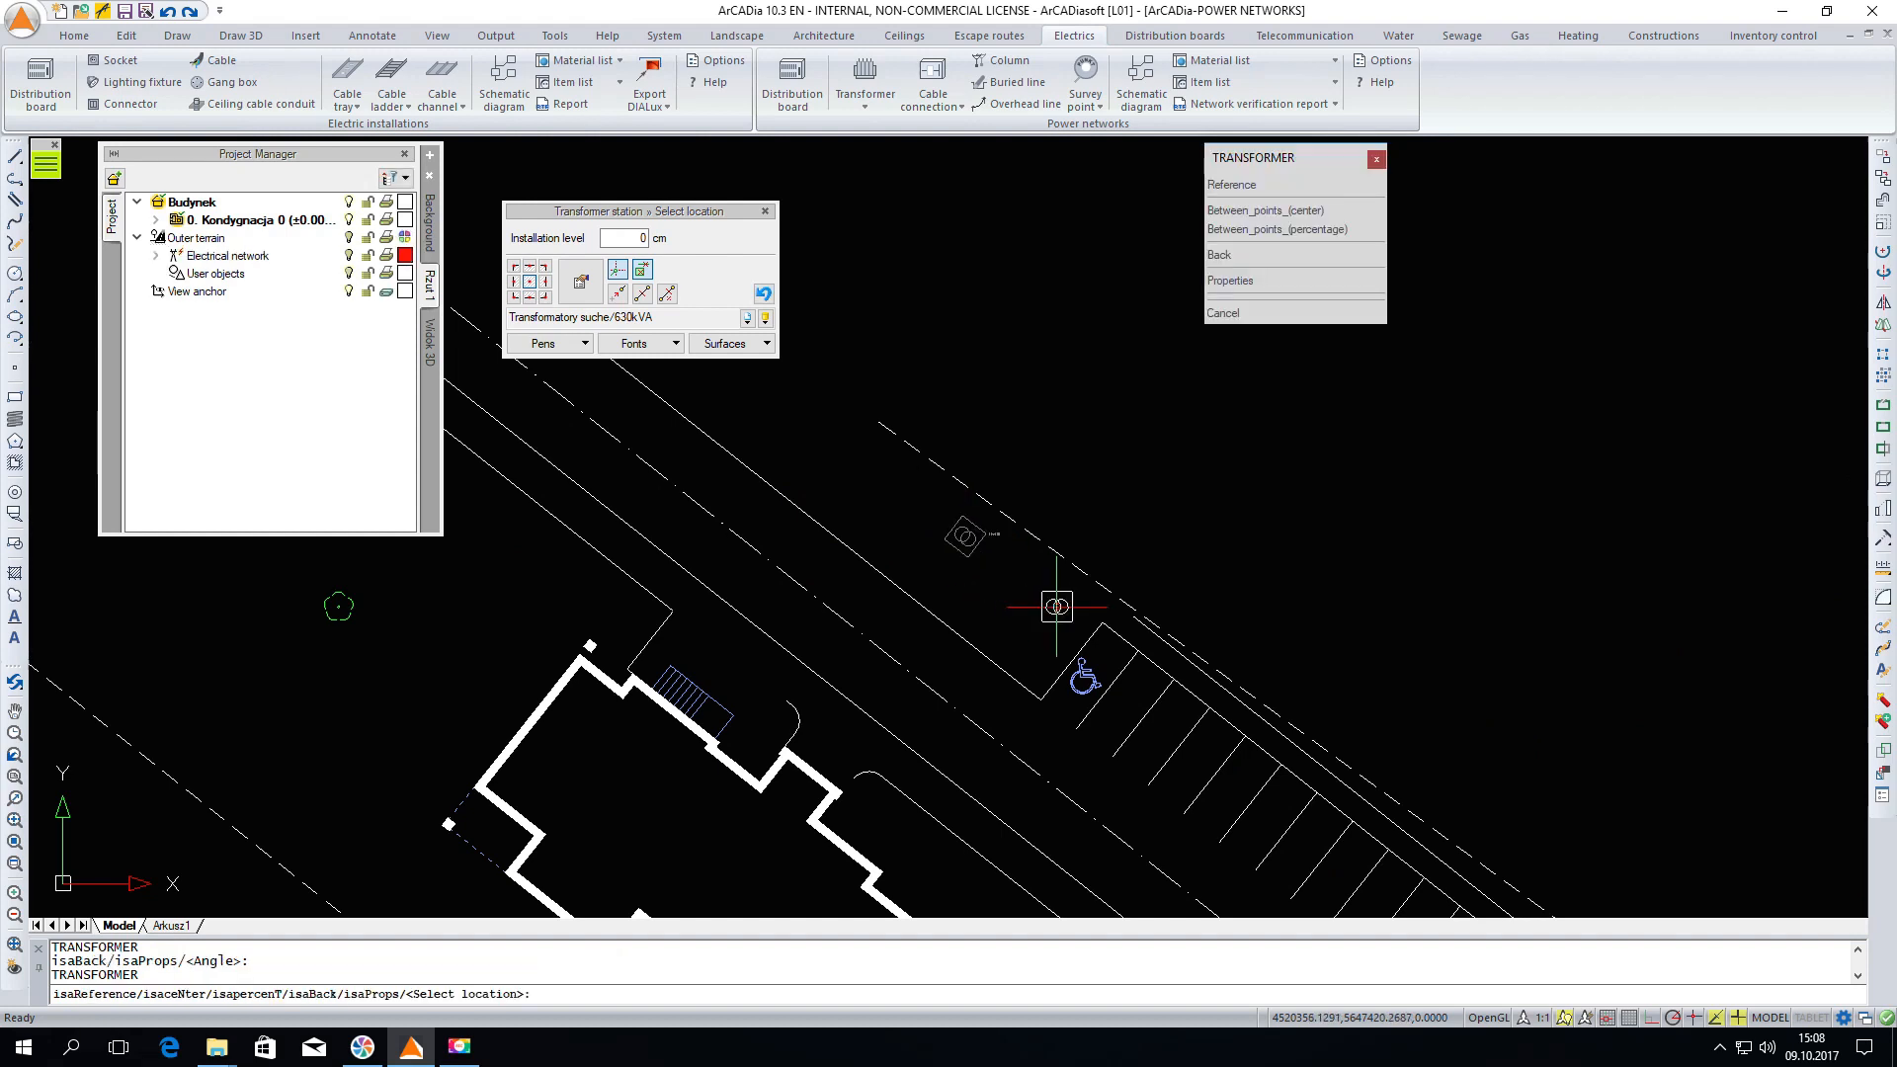
key("Escape")
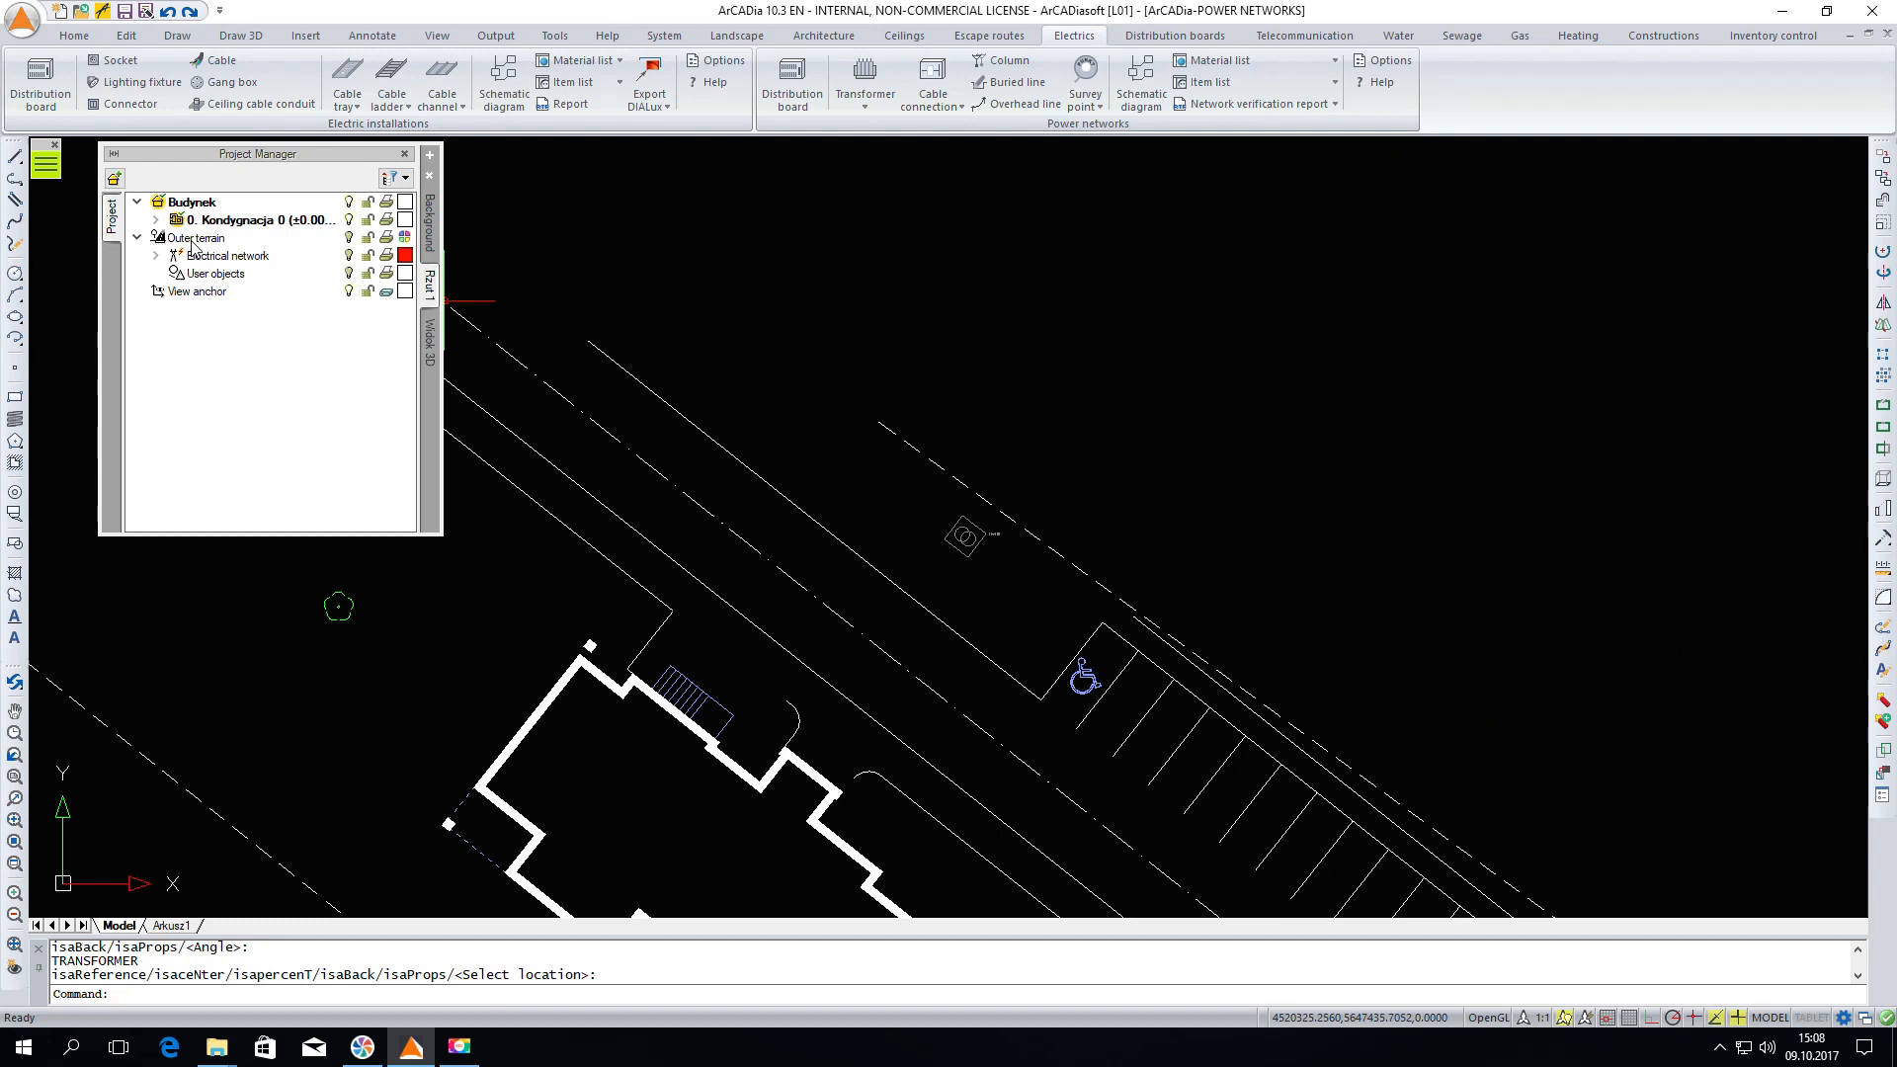
Make the Outer terrain level active in the project tree
left_click(194, 241)
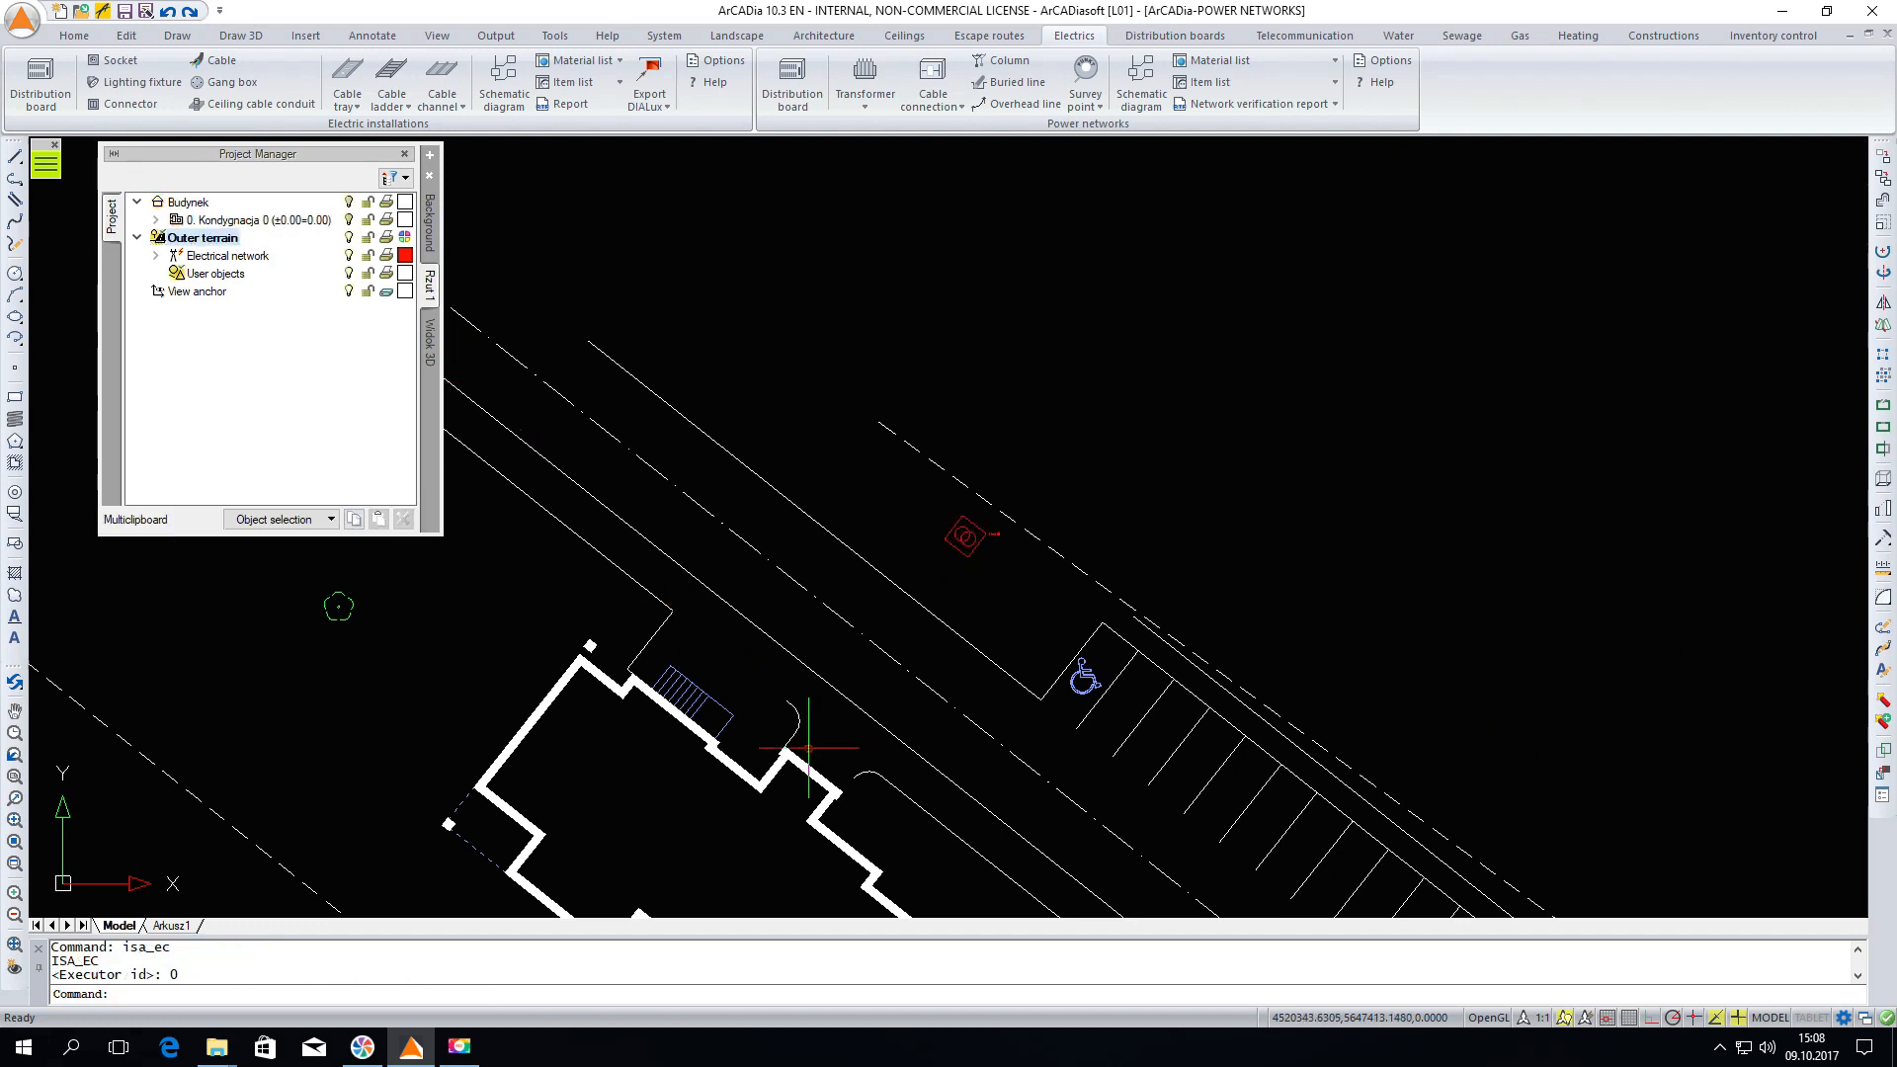
scroll(586, 310, "down", 2)
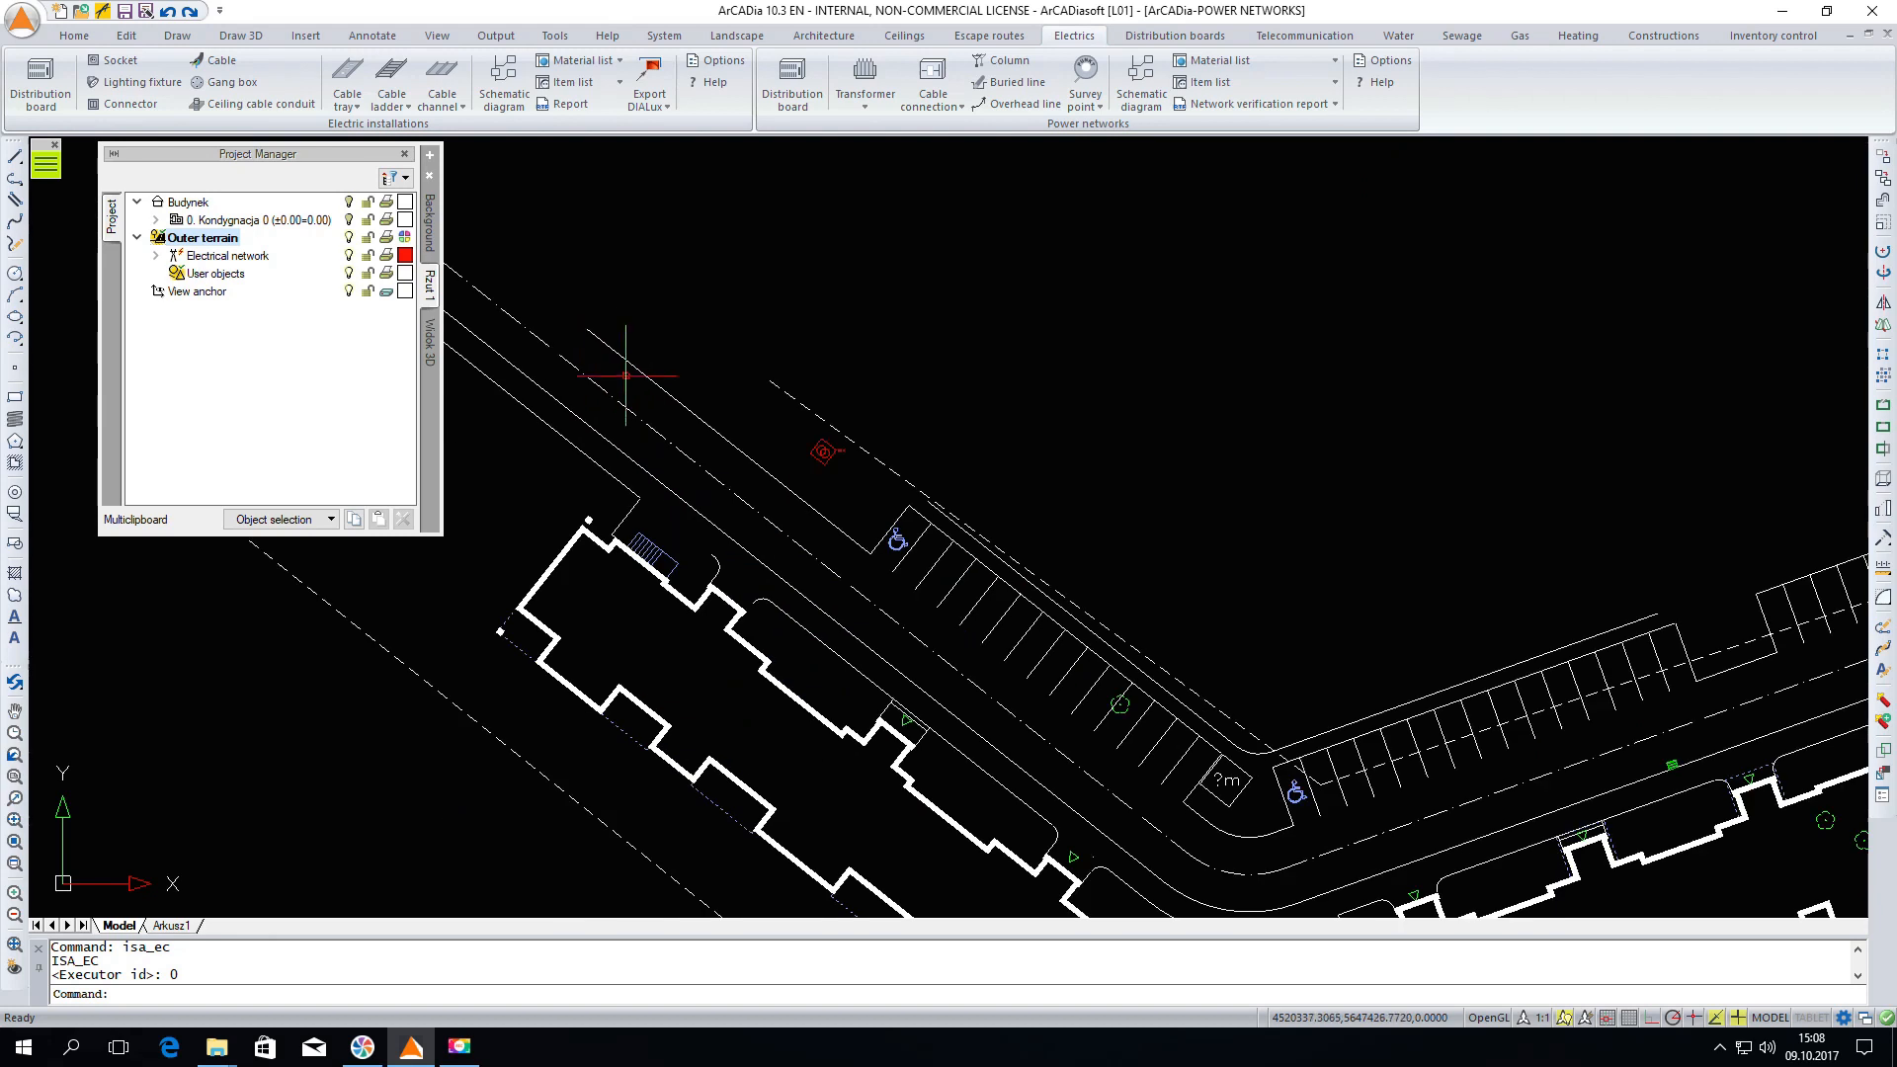
scroll(813, 700, "up", 2)
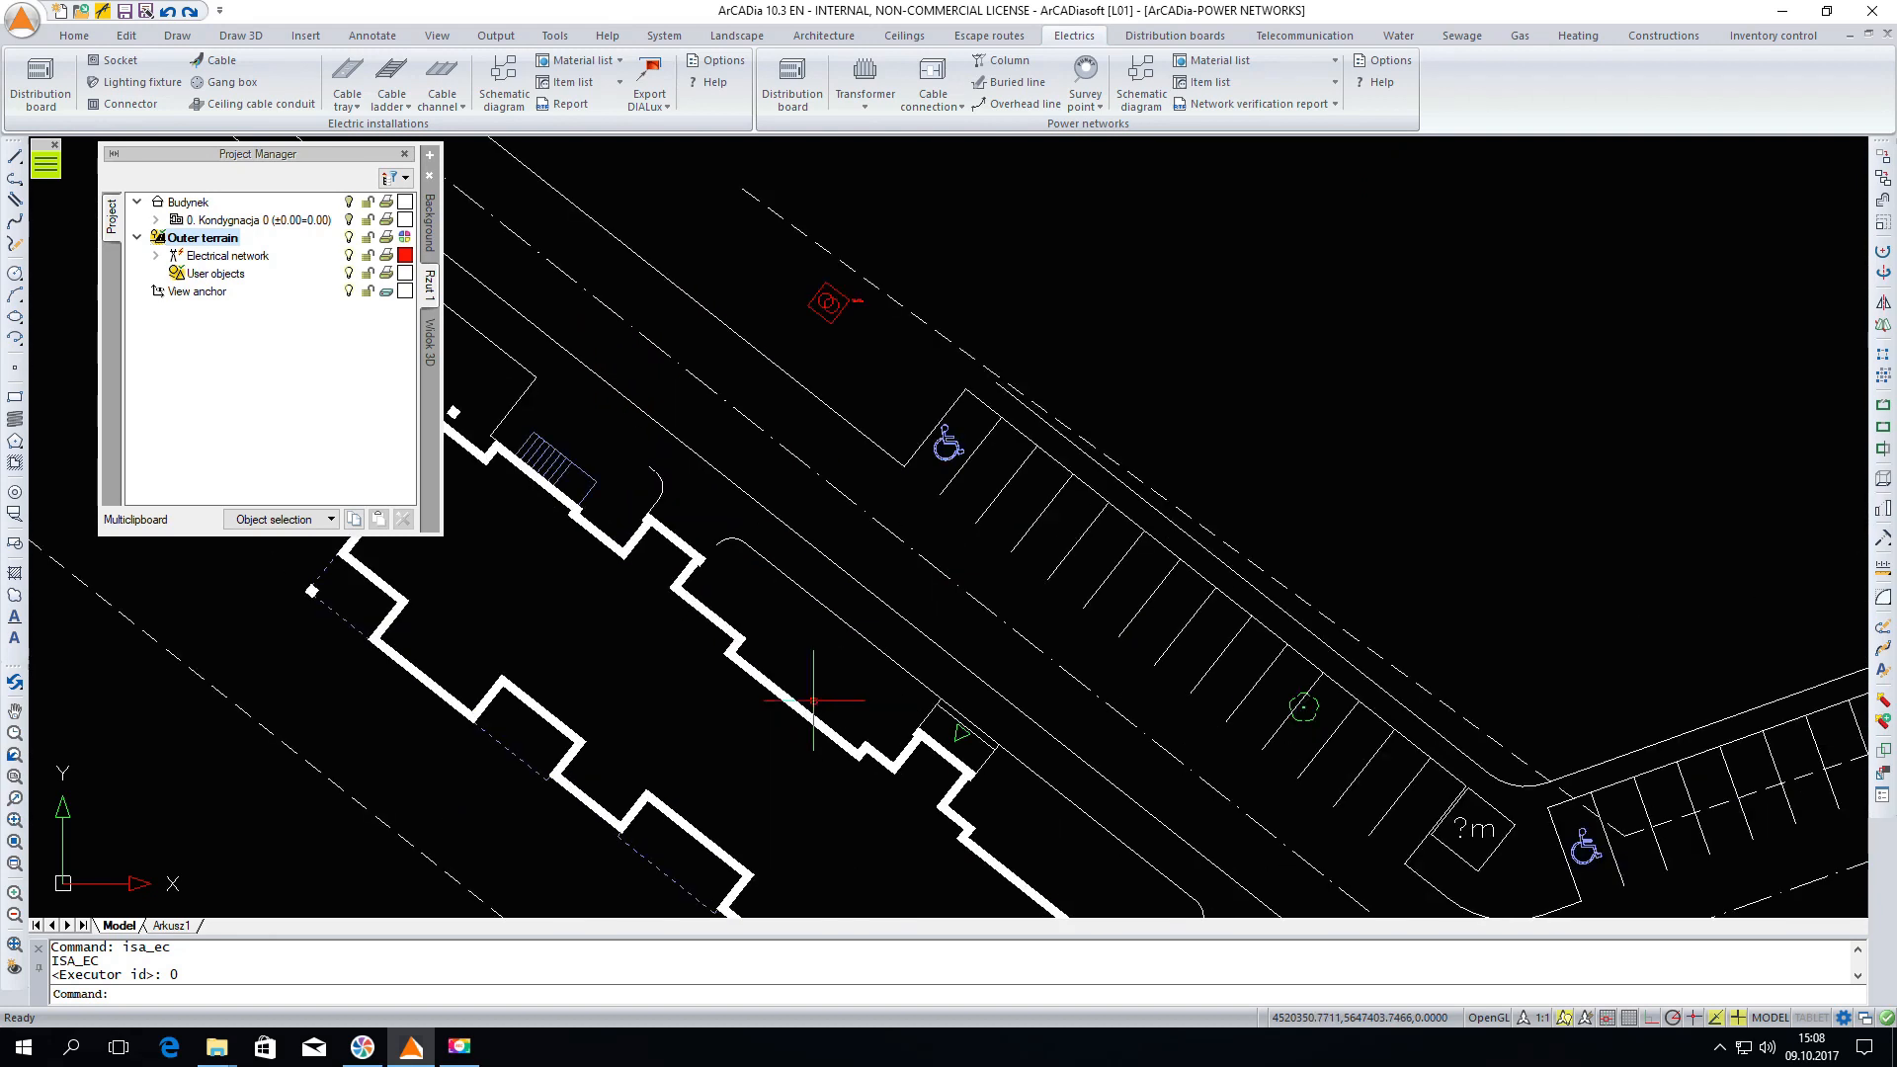
Insert a cable connection on the wall of the left apartment building, oriented along the facade
left_click(943, 87)
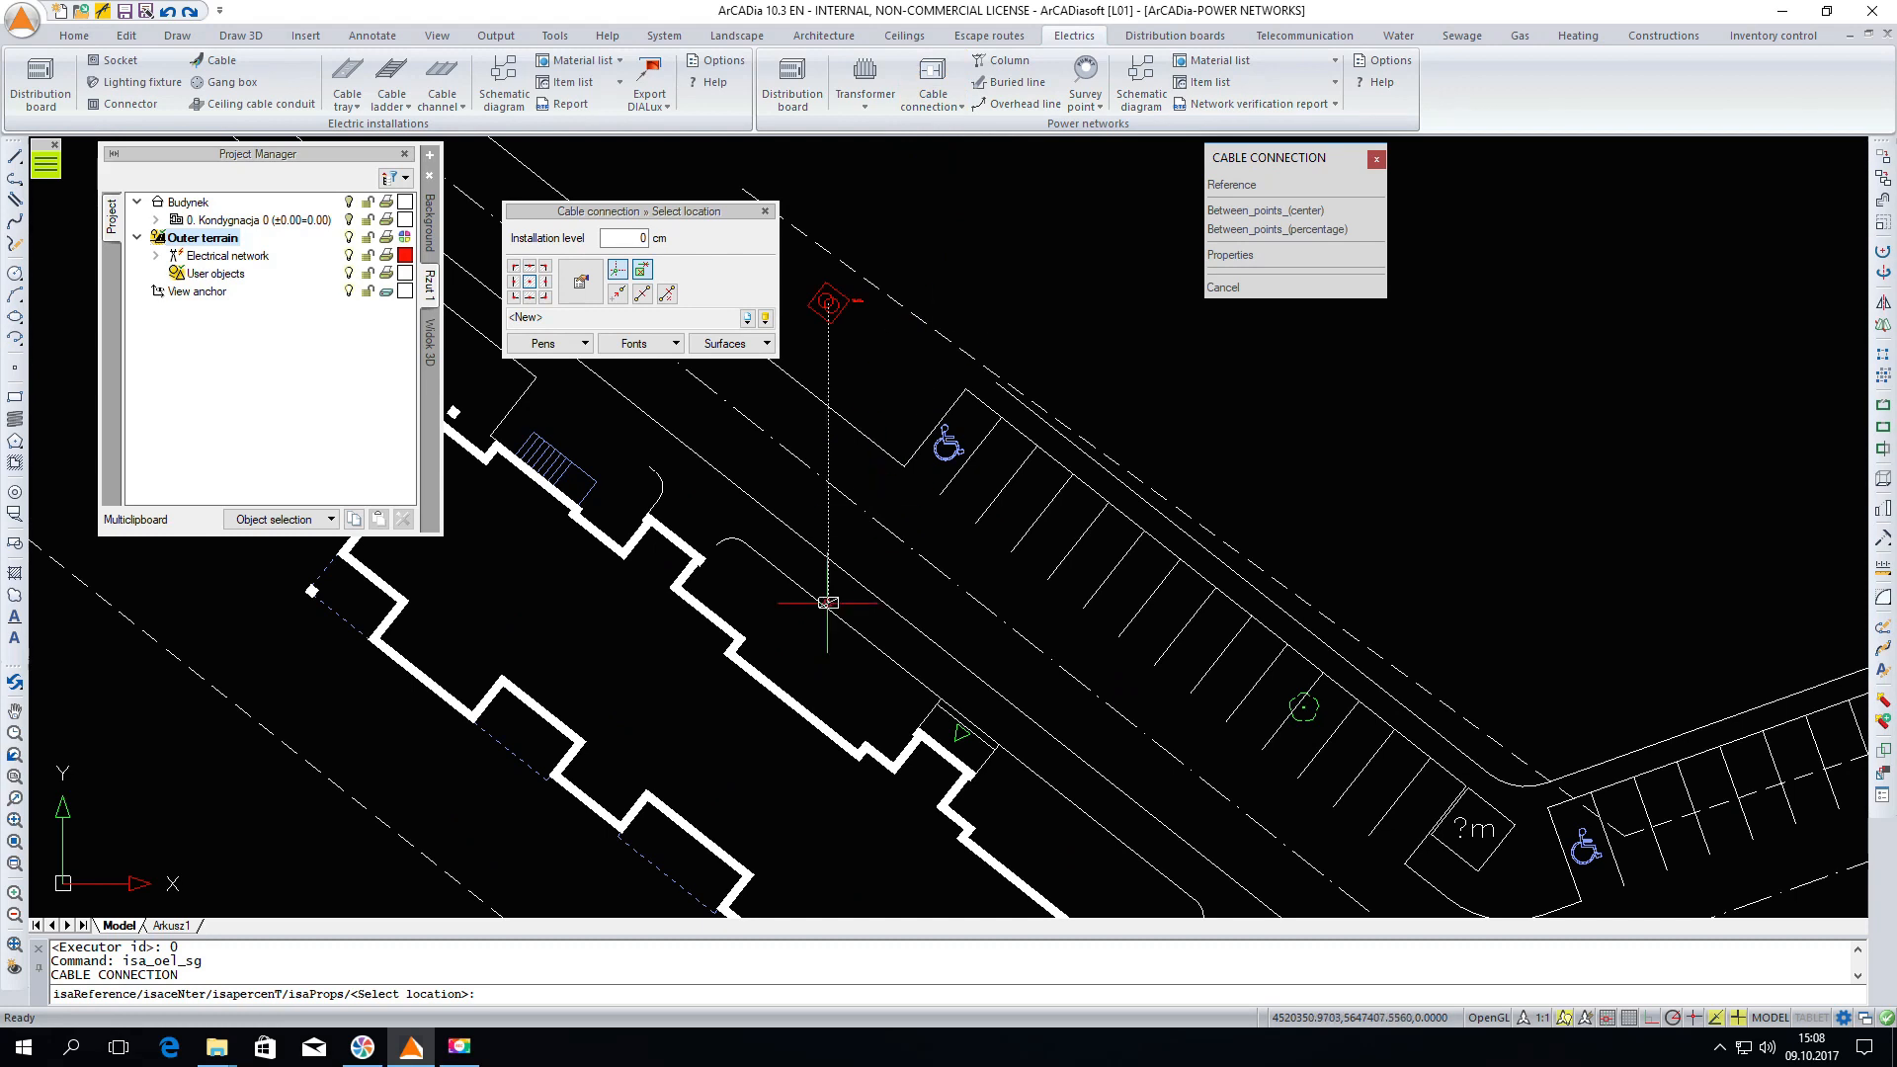
scroll(712, 593, "up", 2)
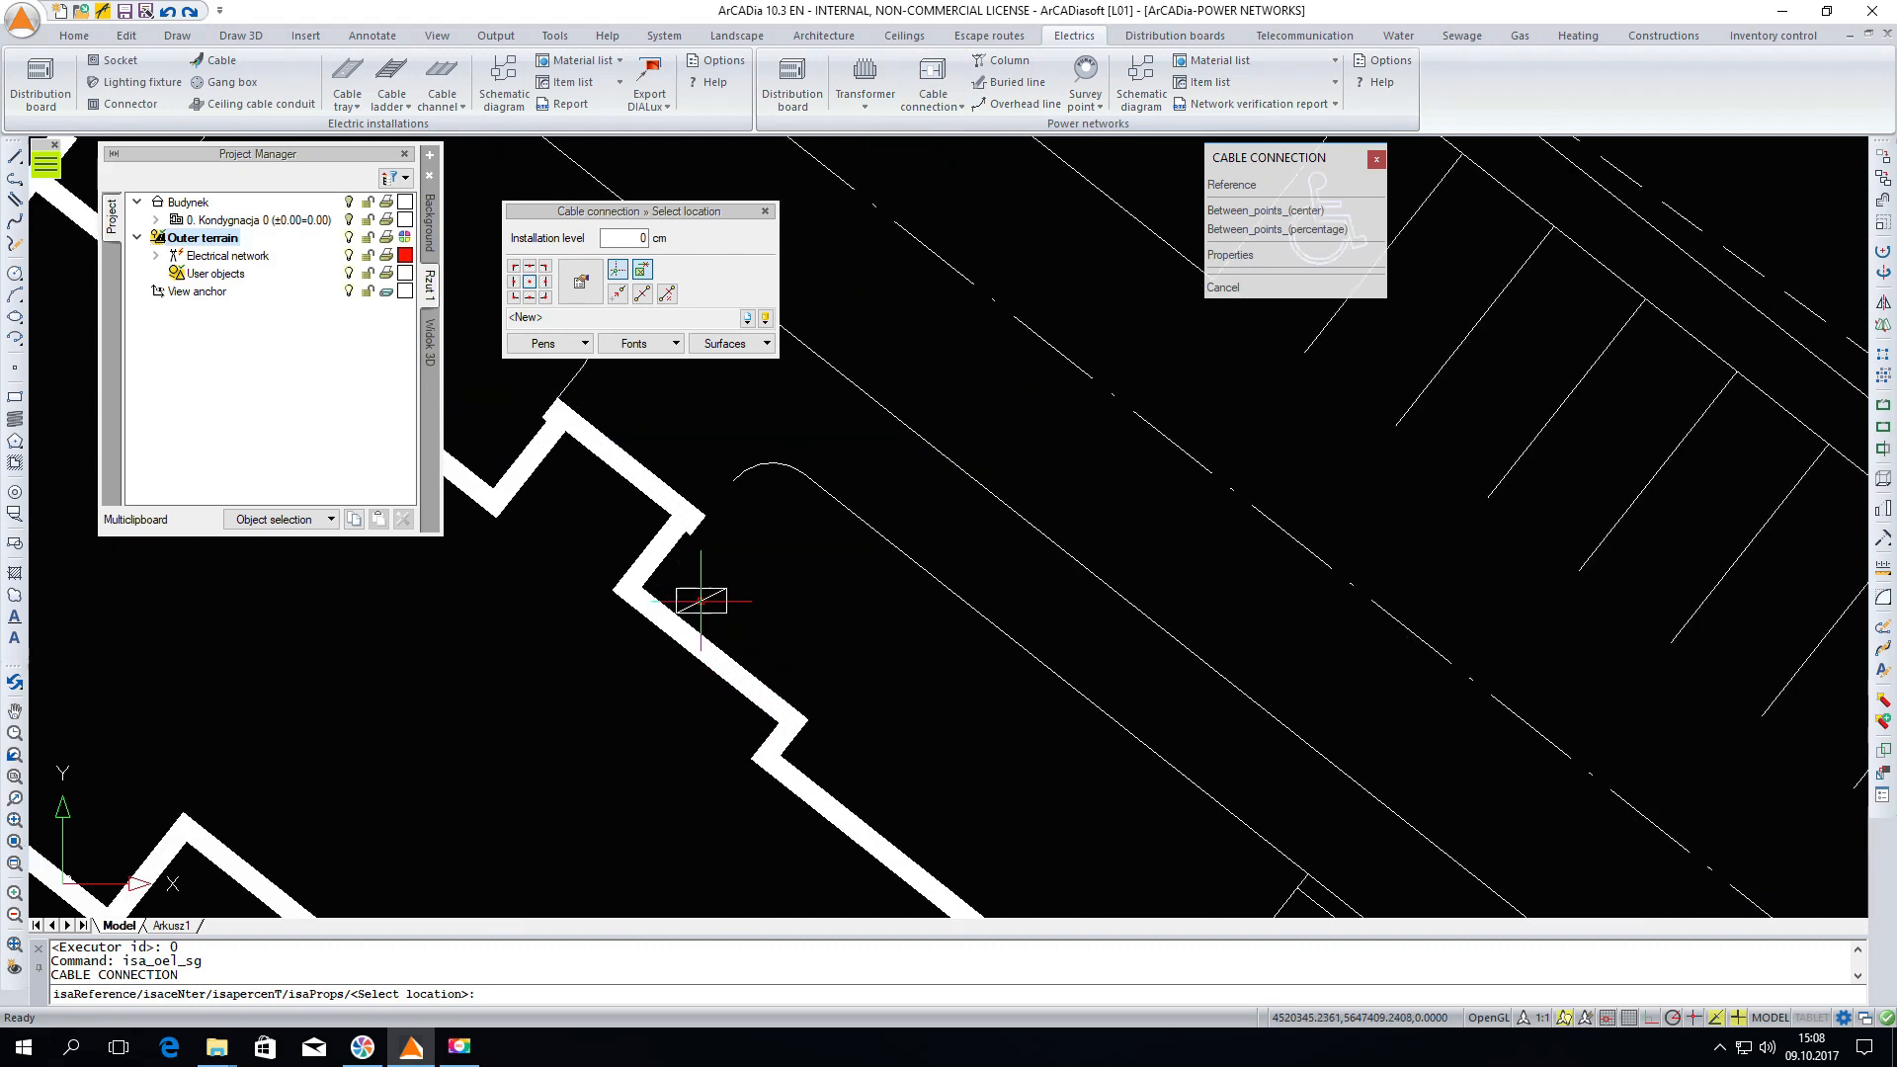
left_click(515, 300)
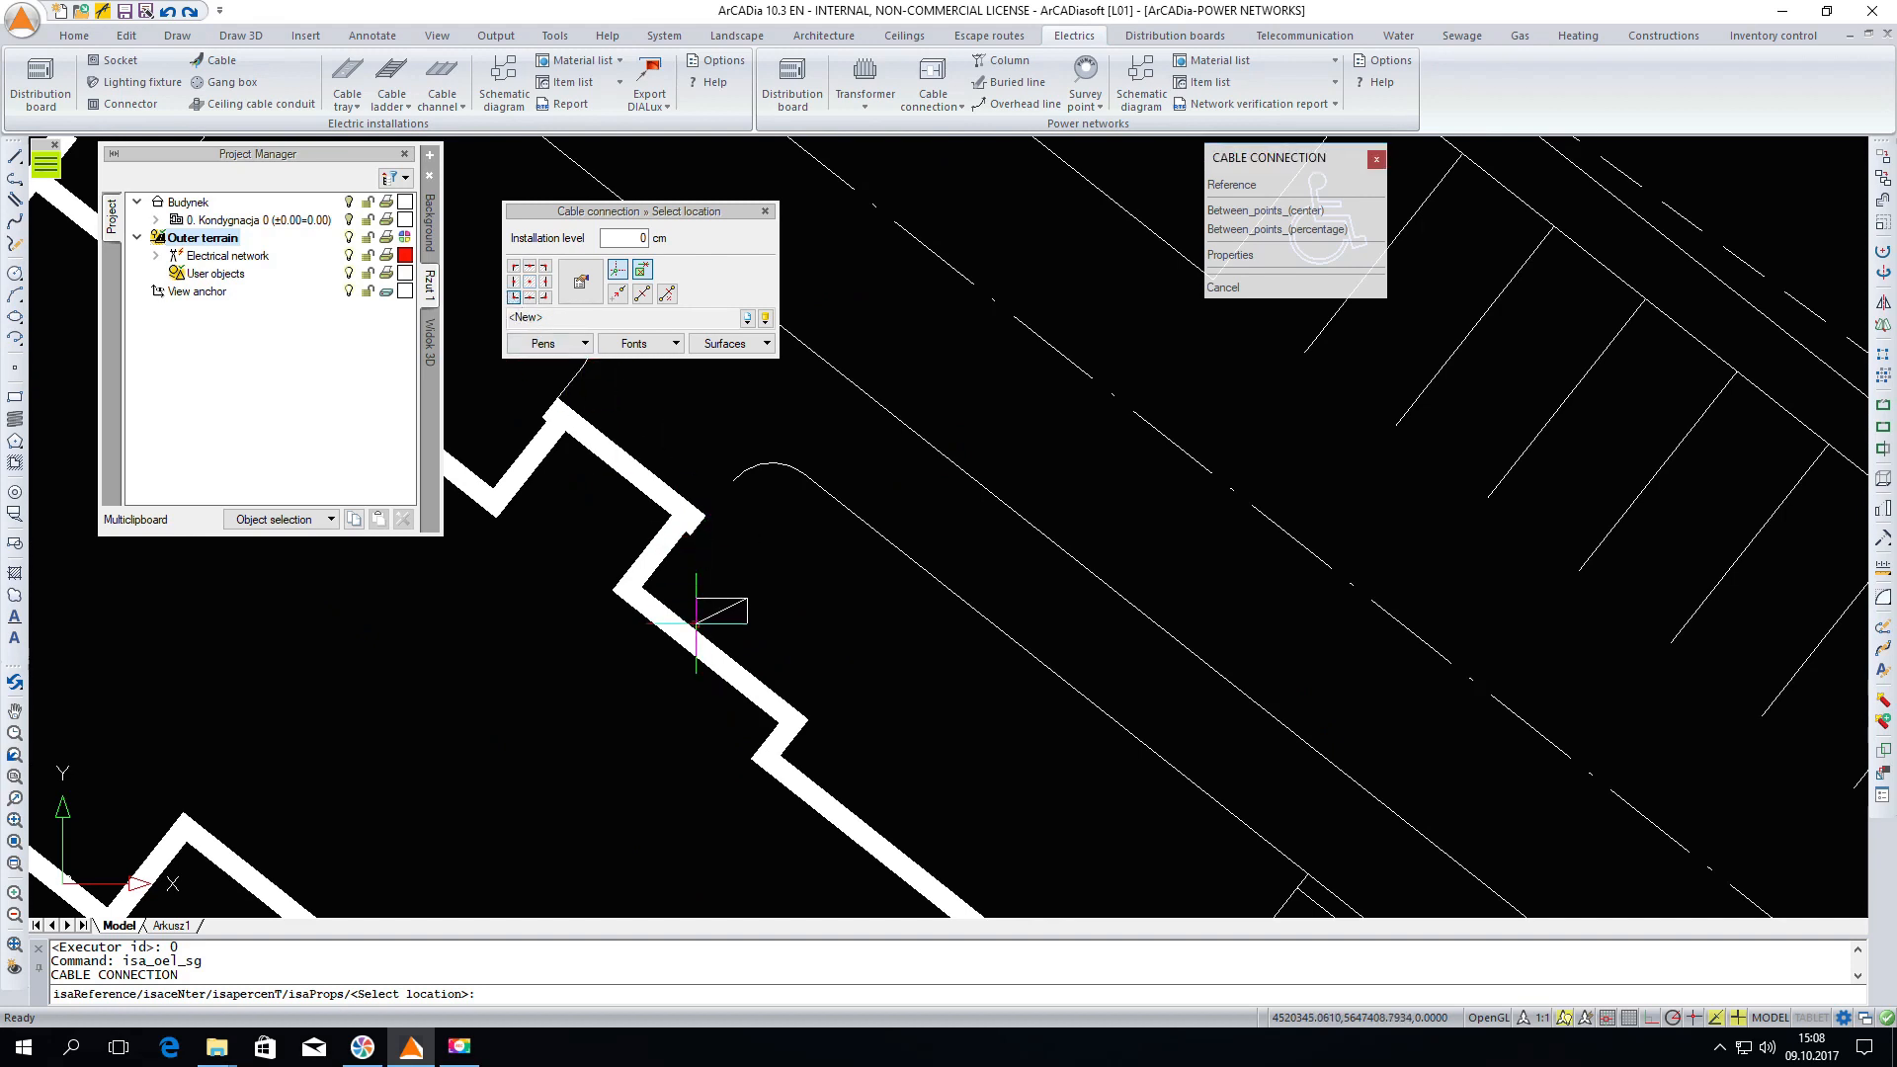
left_click(687, 617)
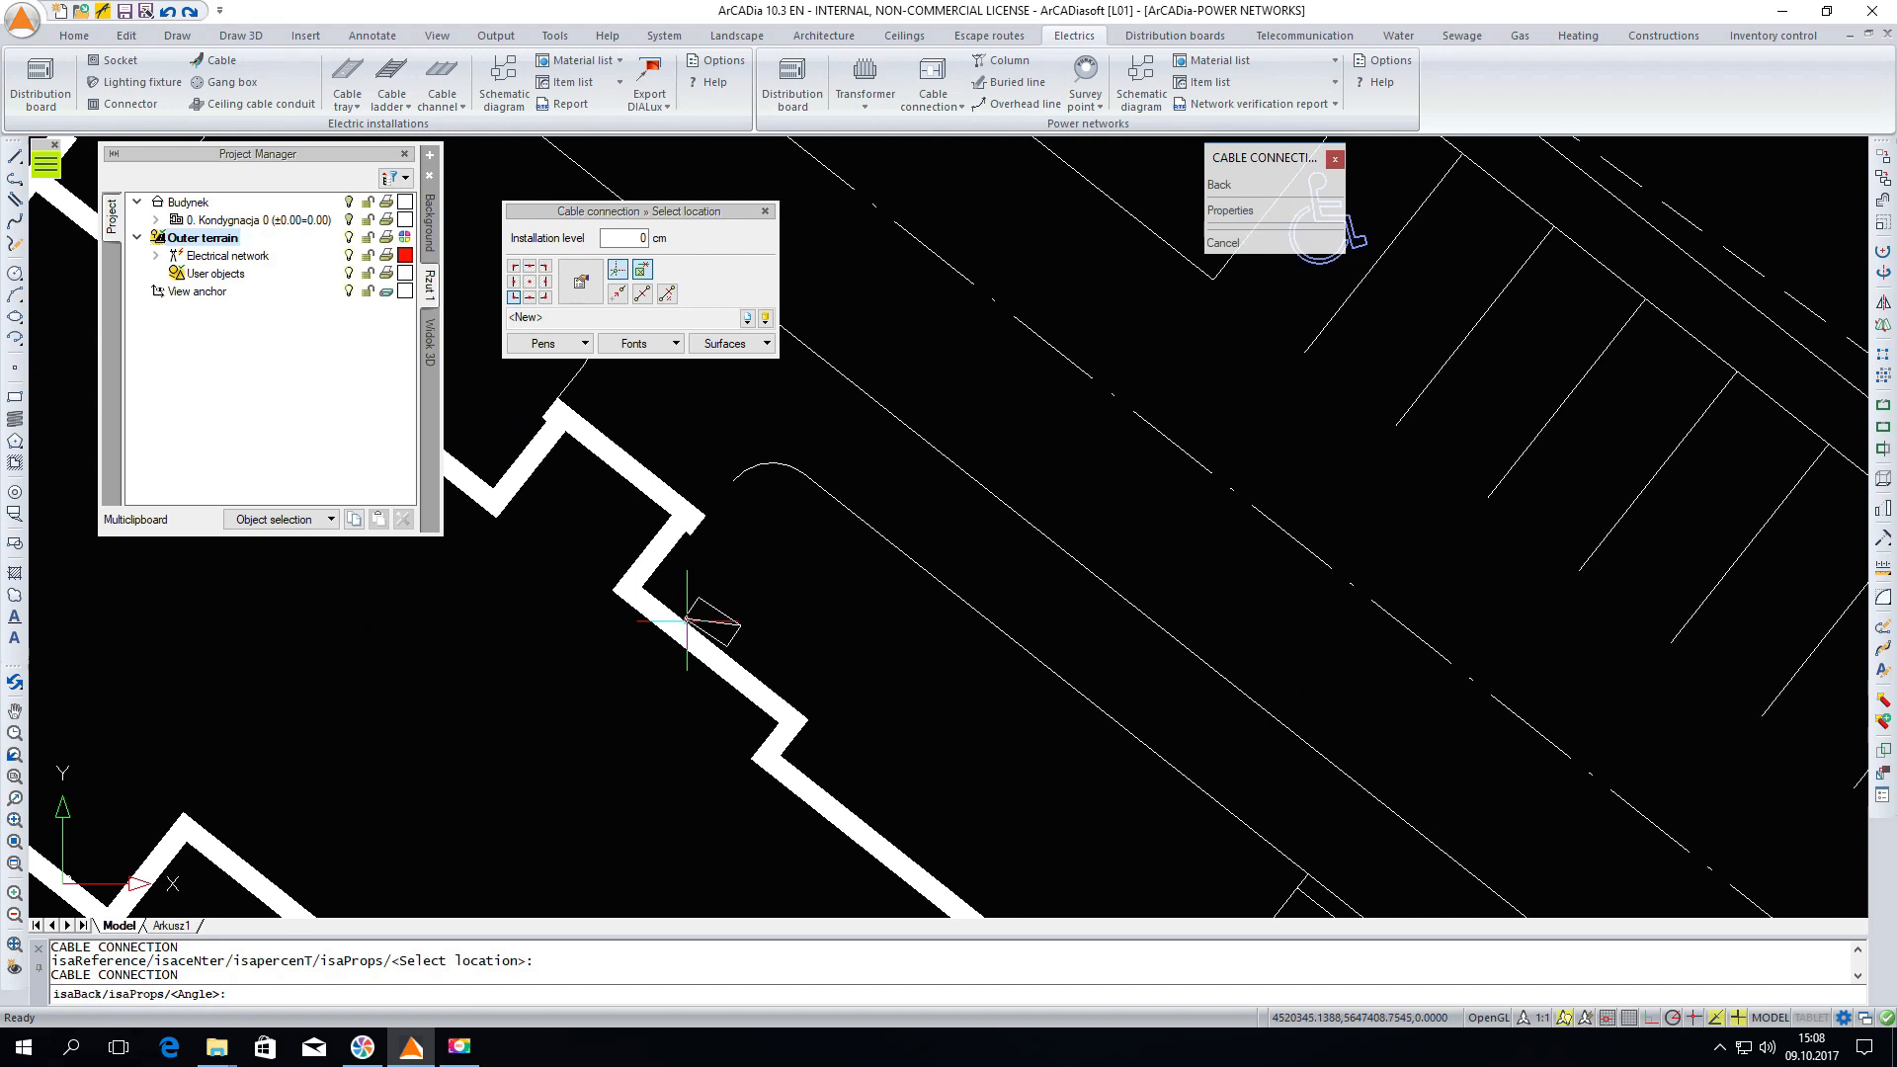
left_click(759, 672)
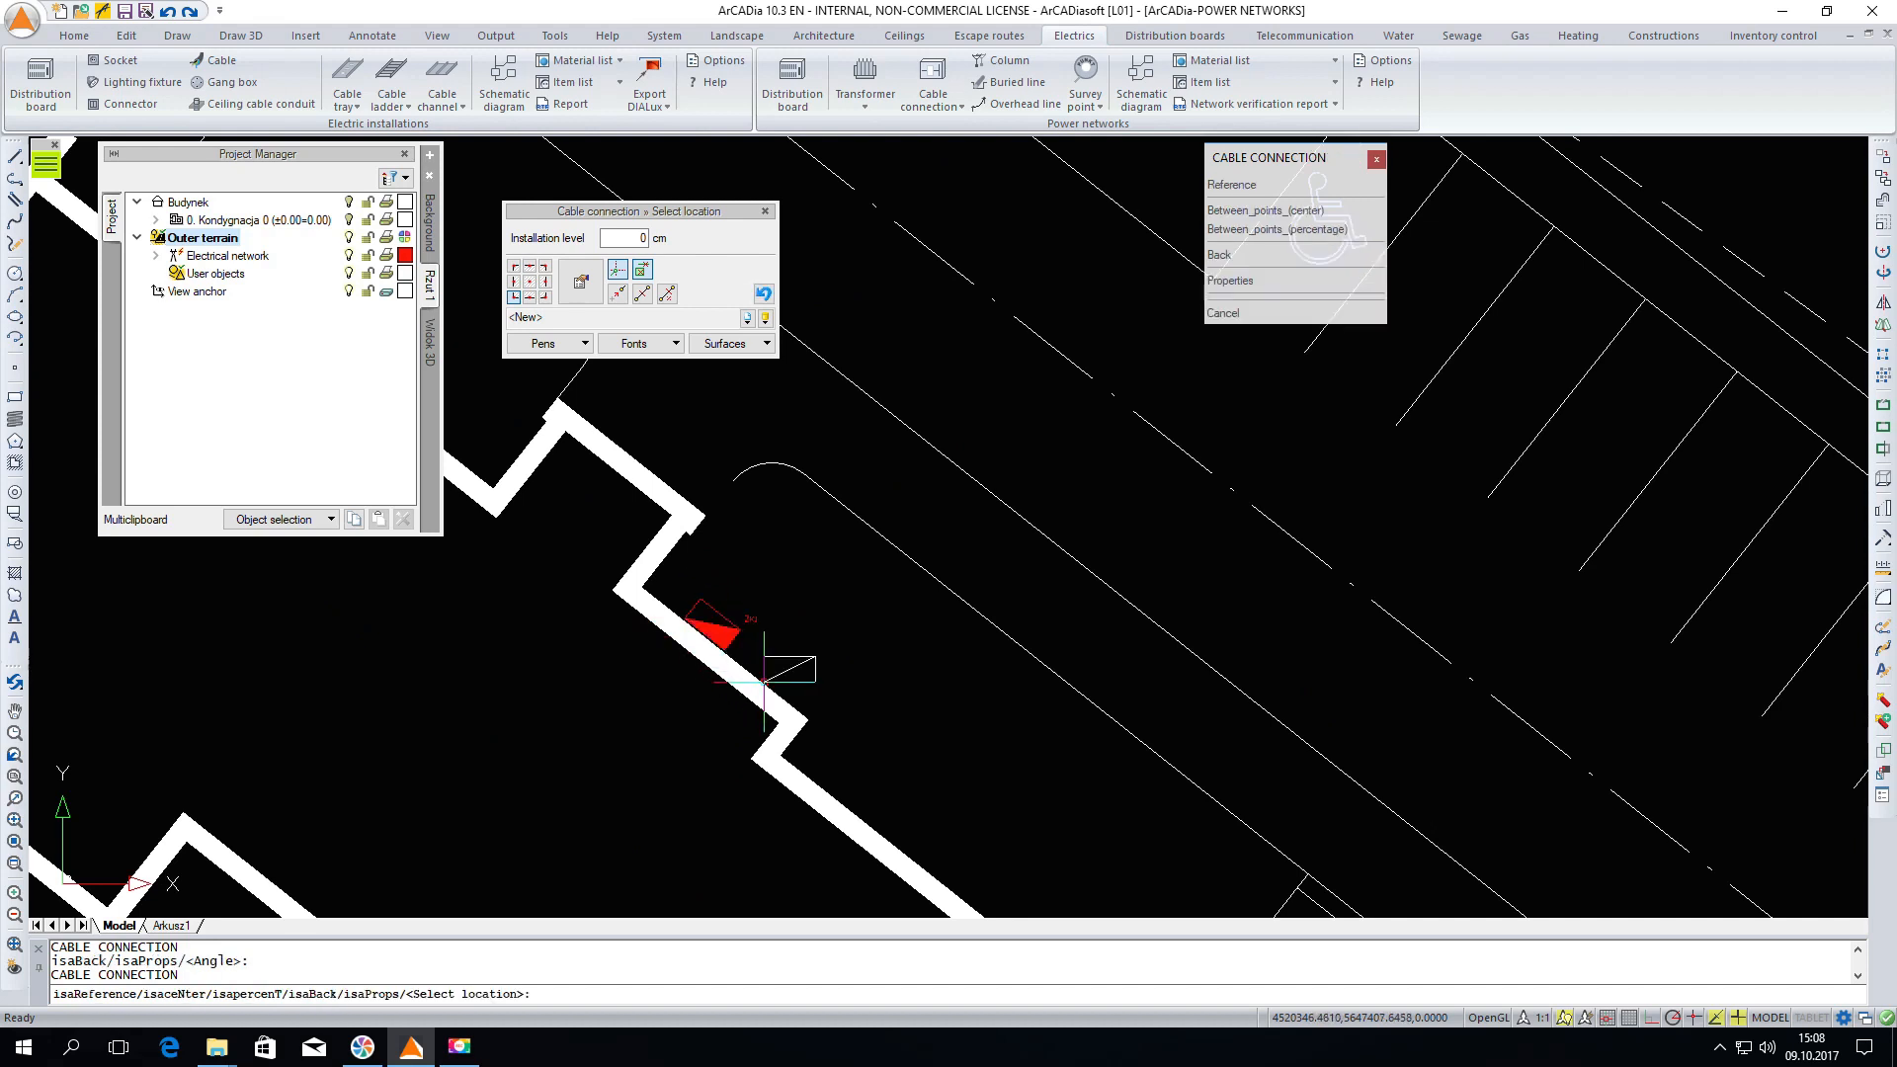
Place a second cable connection at another wall corner further along the same building
scroll(652, 599, "down", 2)
scroll(650, 599, "down", 2)
scroll(879, 776, "up", 4)
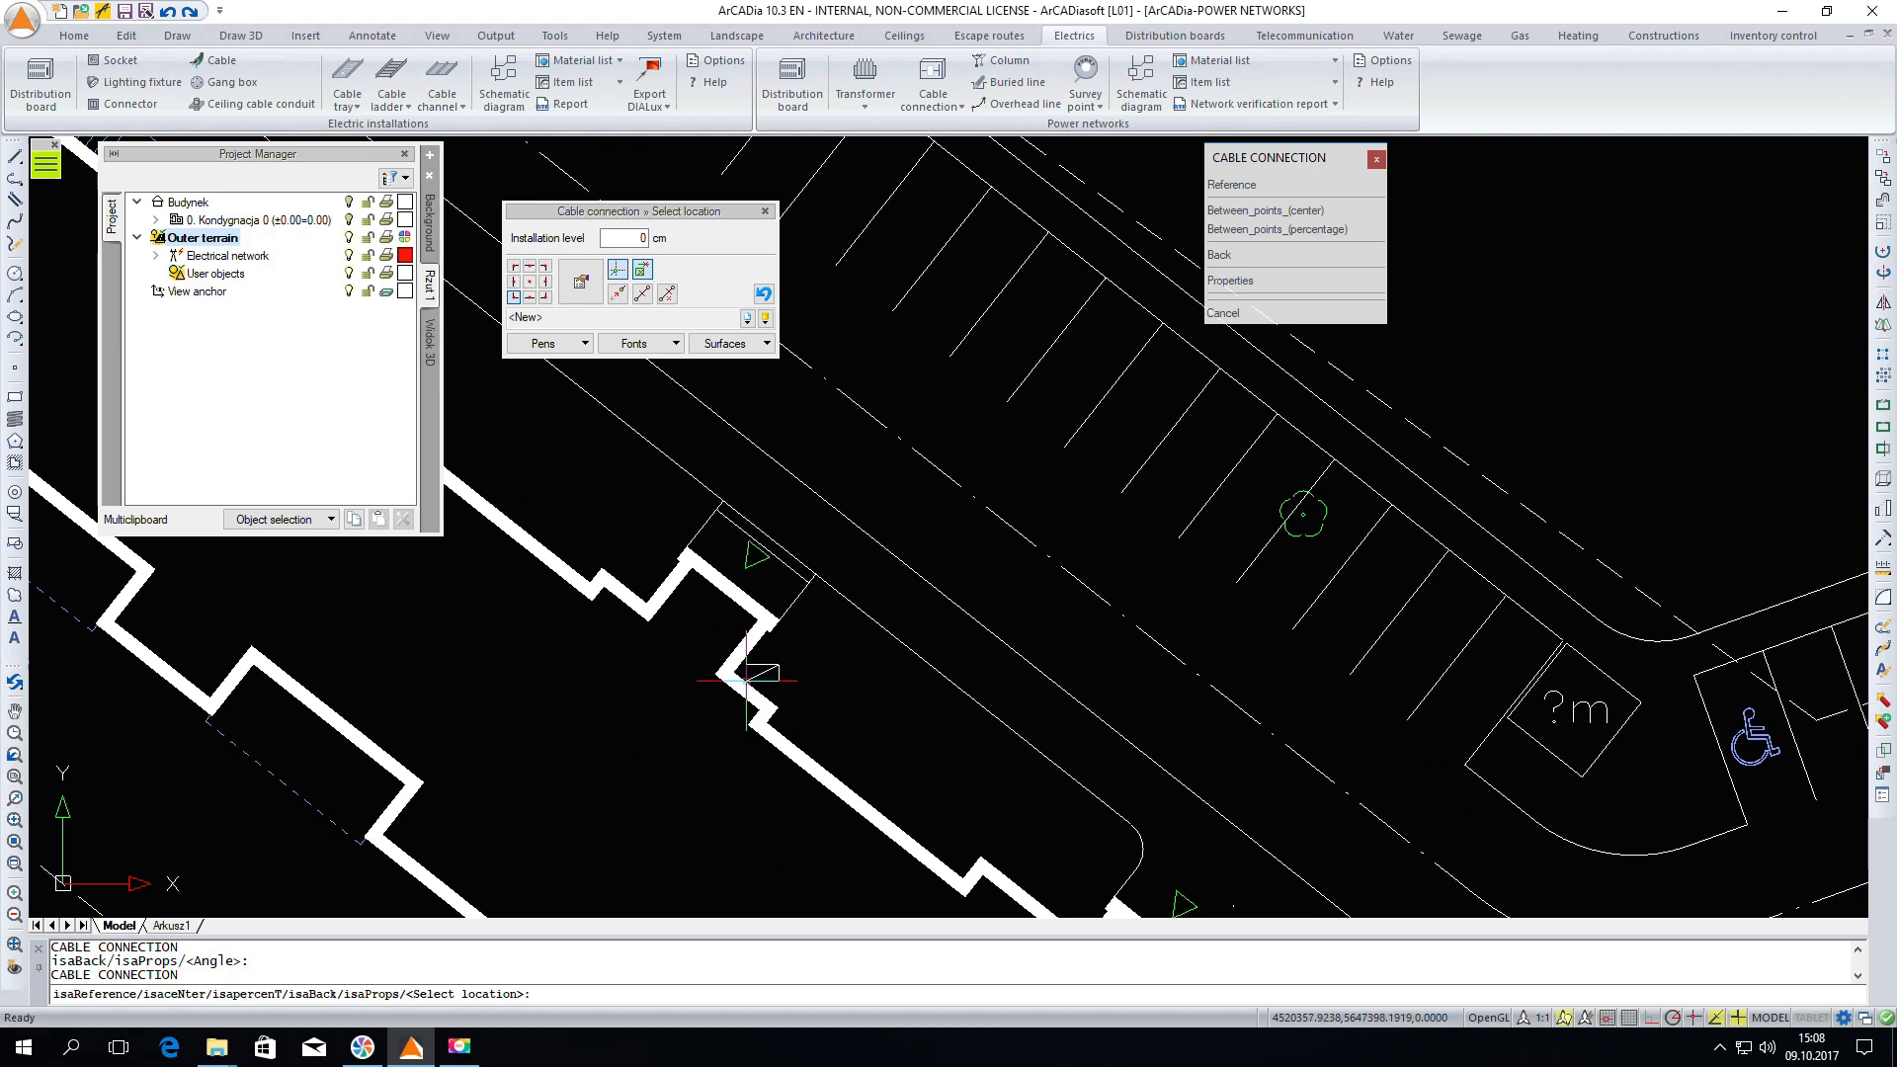
left_click(778, 698)
left_click(761, 684)
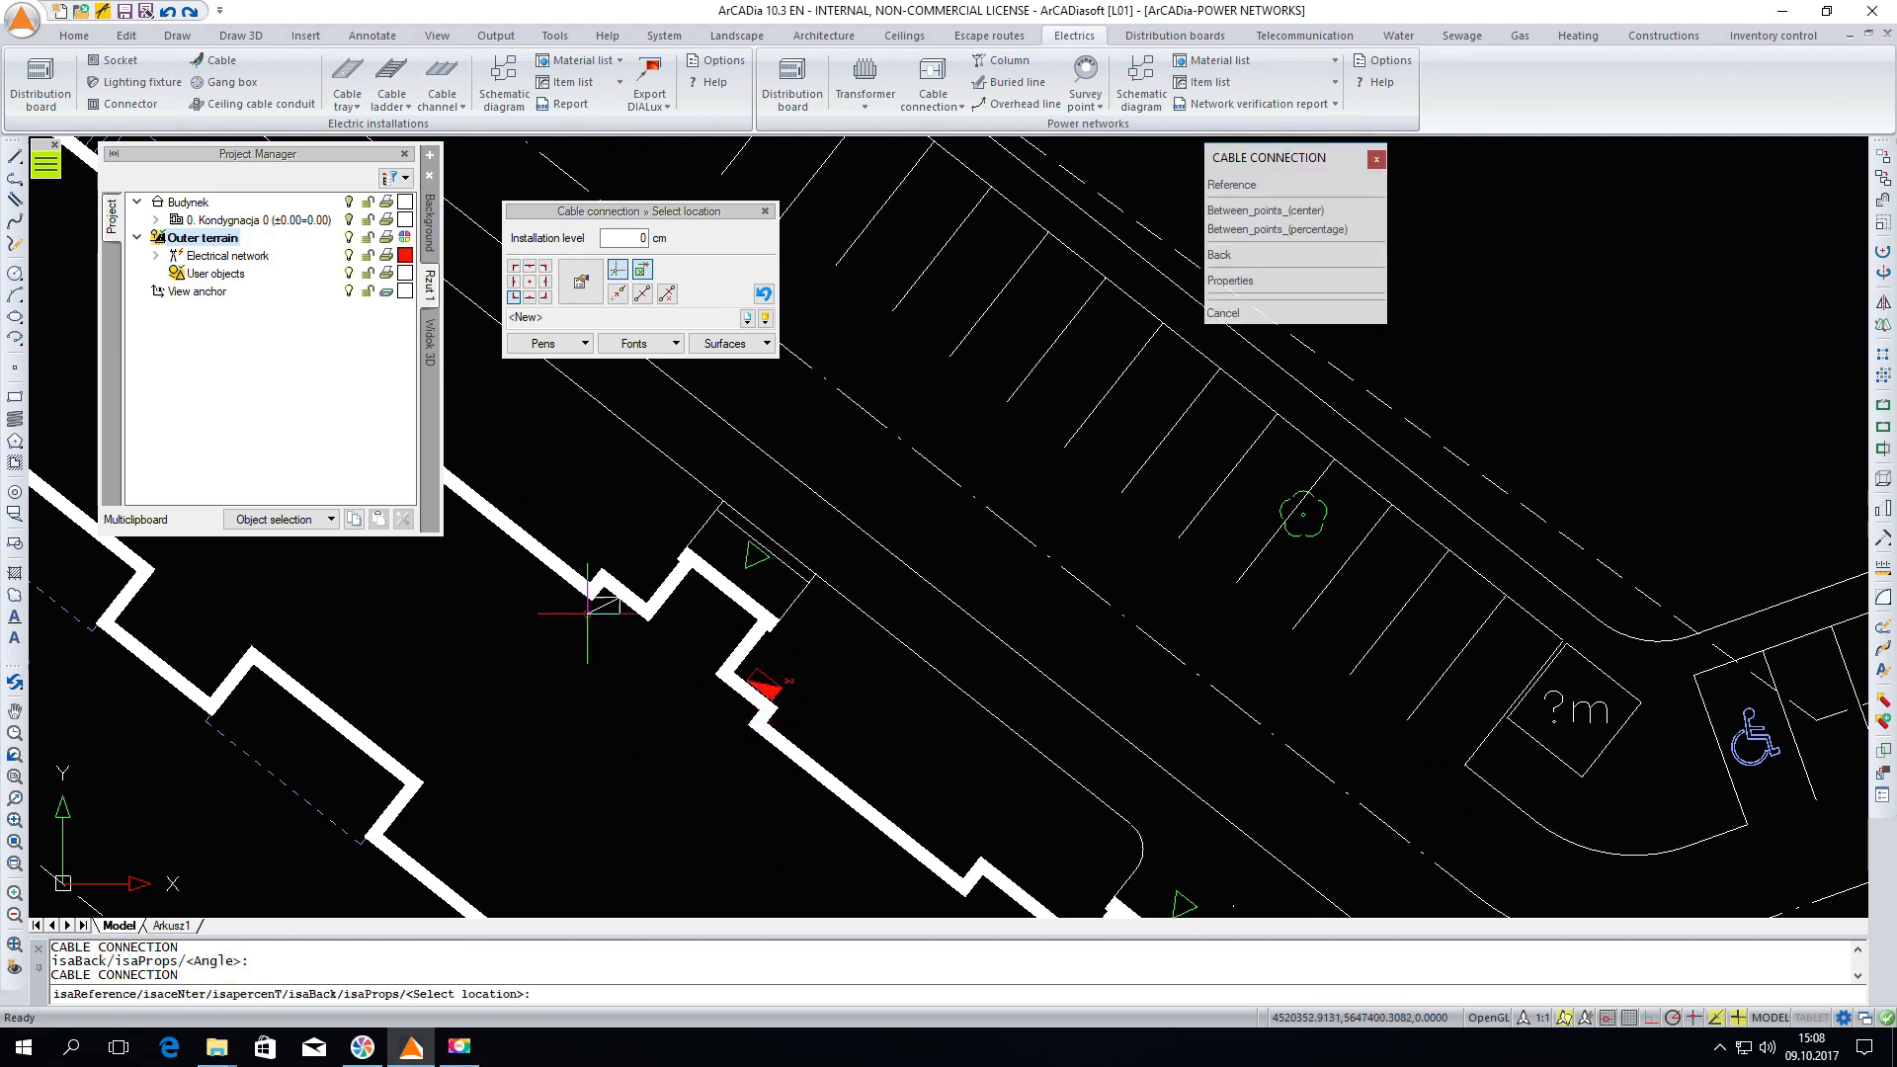
Place a third cable connection on the building wall nearer the road bend and end the command
scroll(537, 479, "down", 2)
scroll(537, 478, "down", 2)
scroll(697, 608, "up", 3)
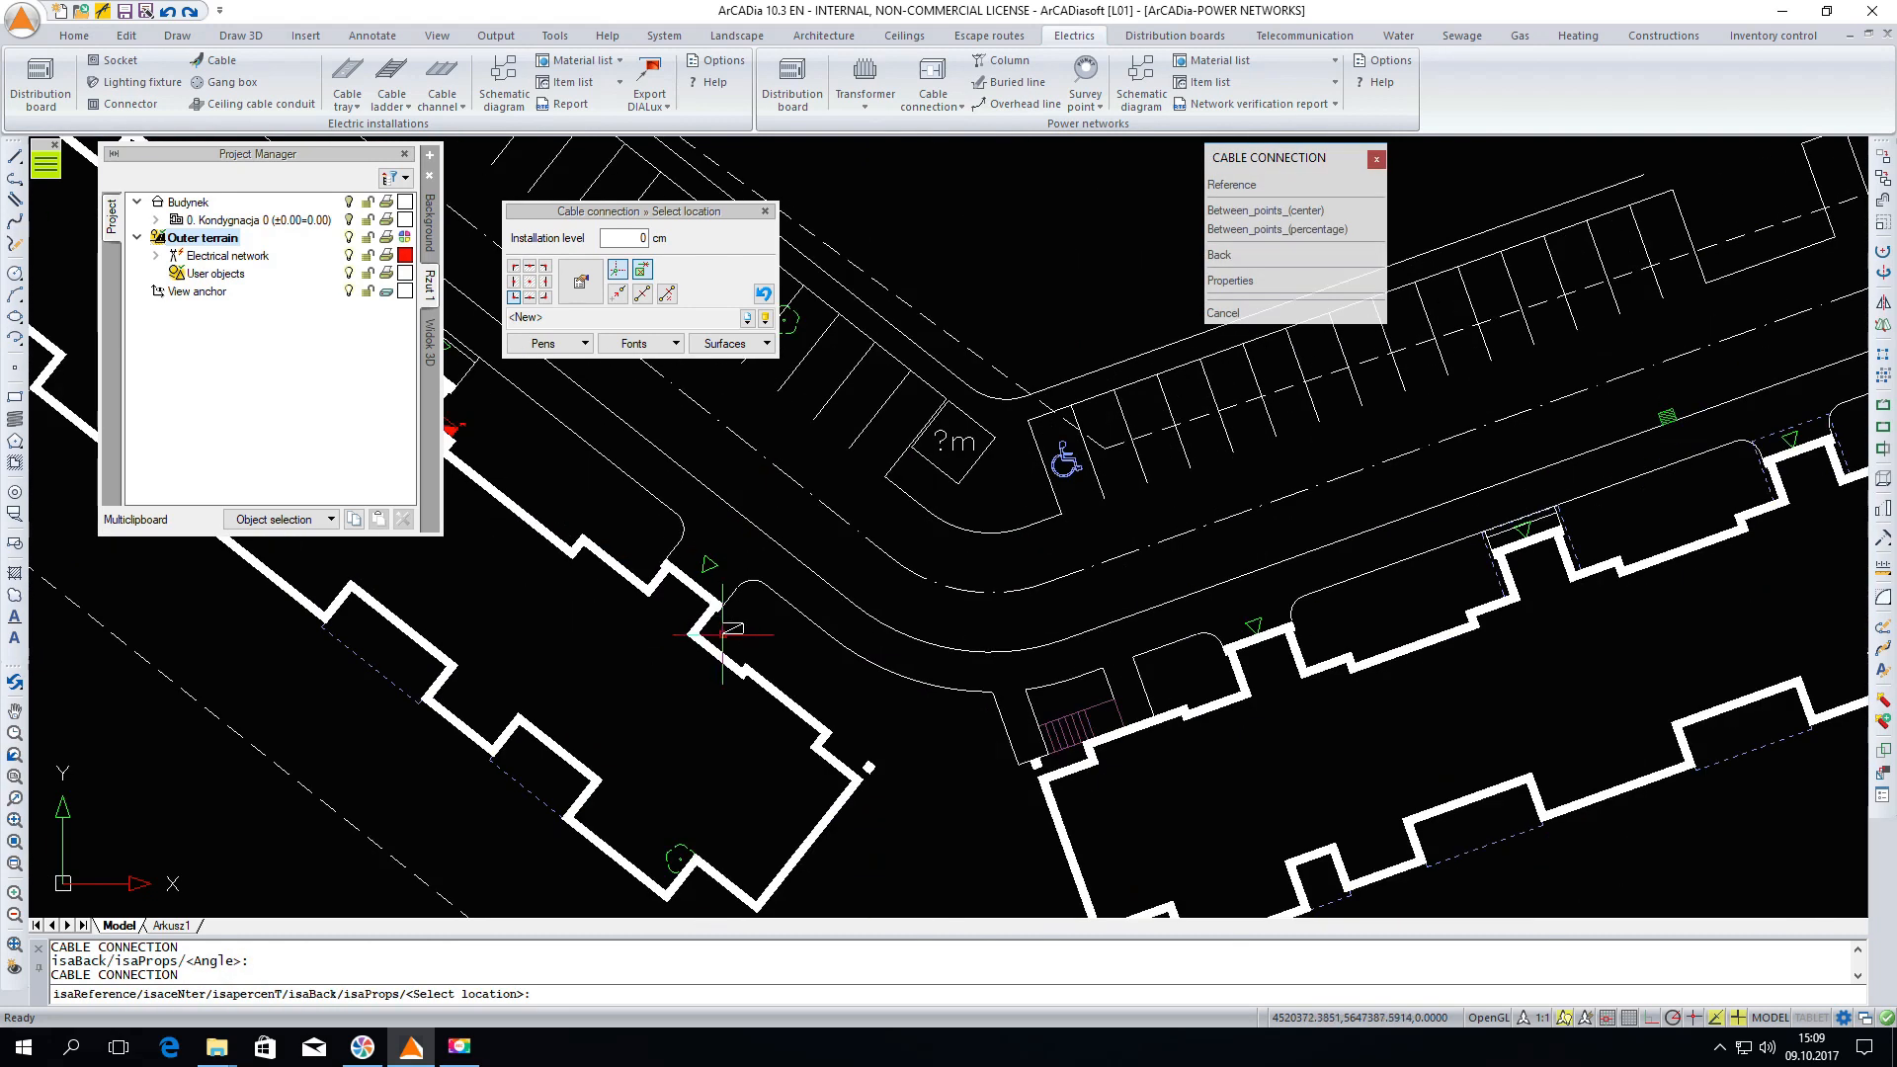
left_click(720, 642)
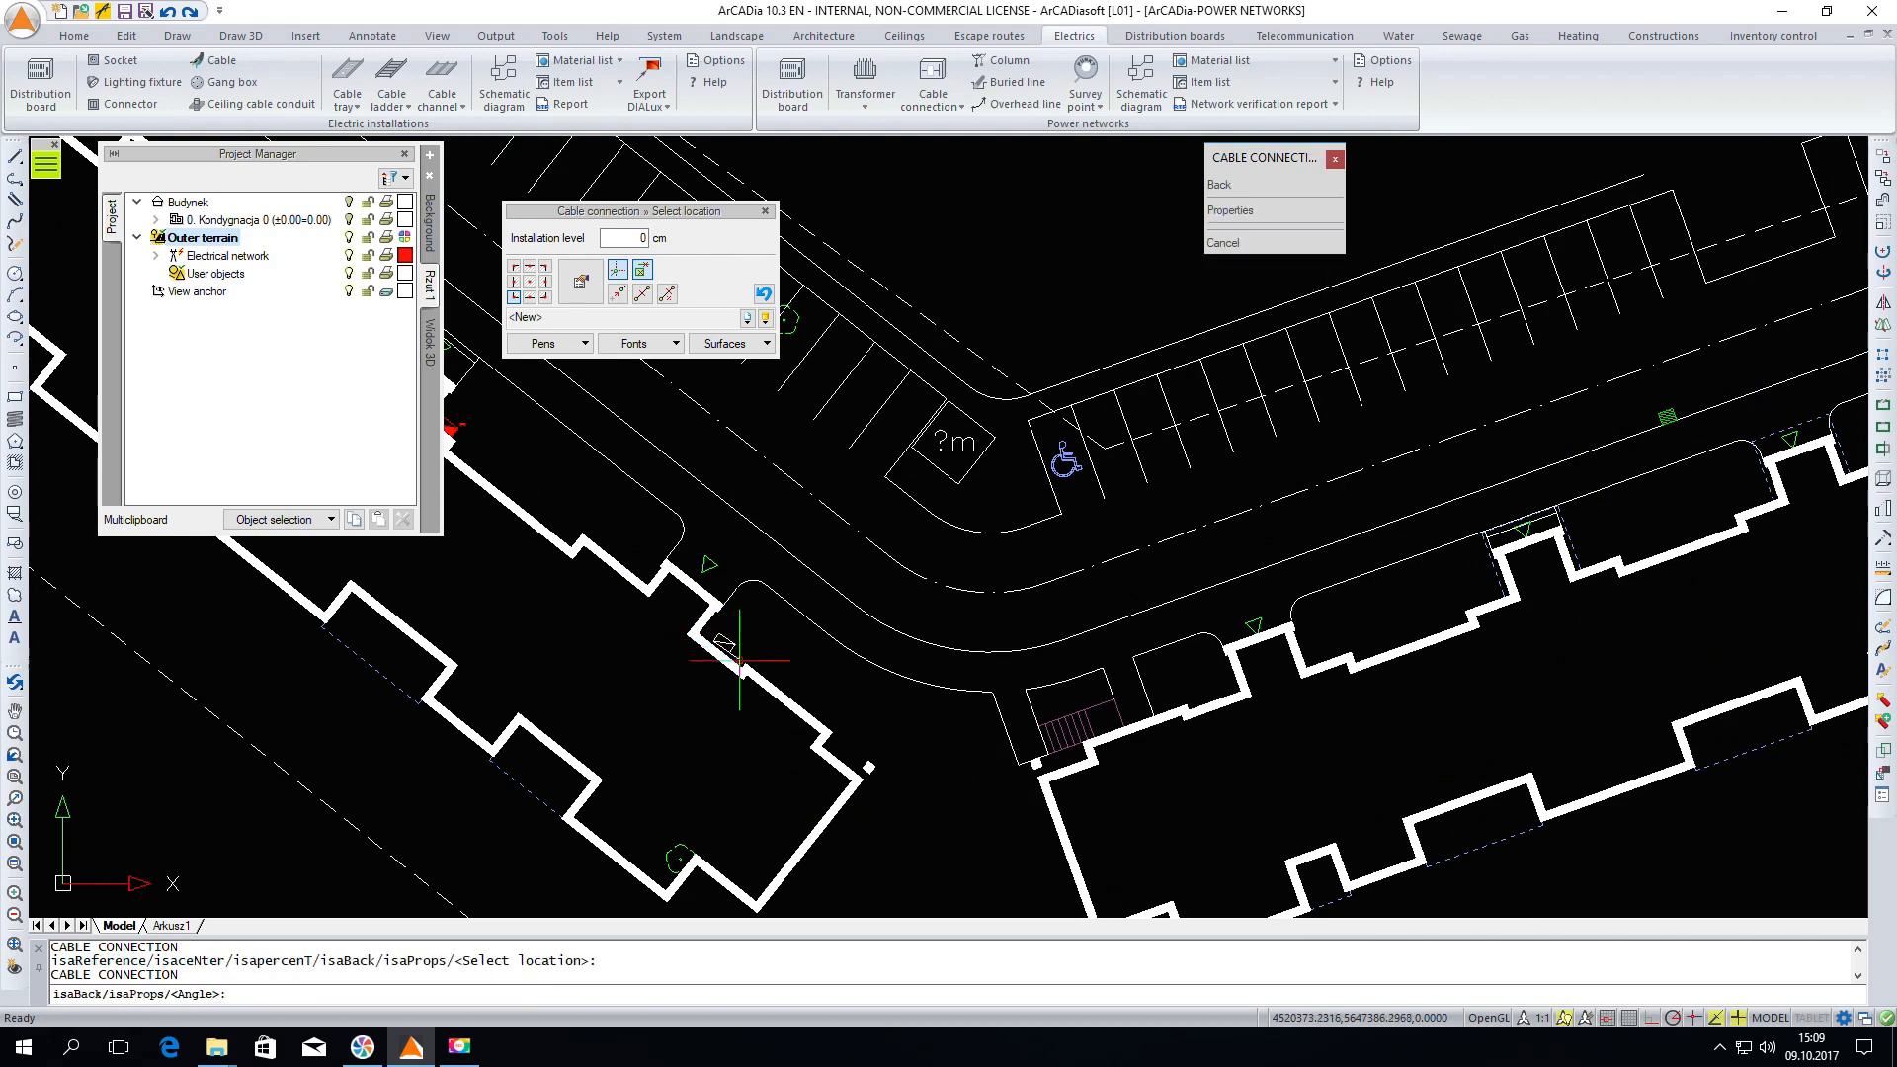
left_click(741, 662)
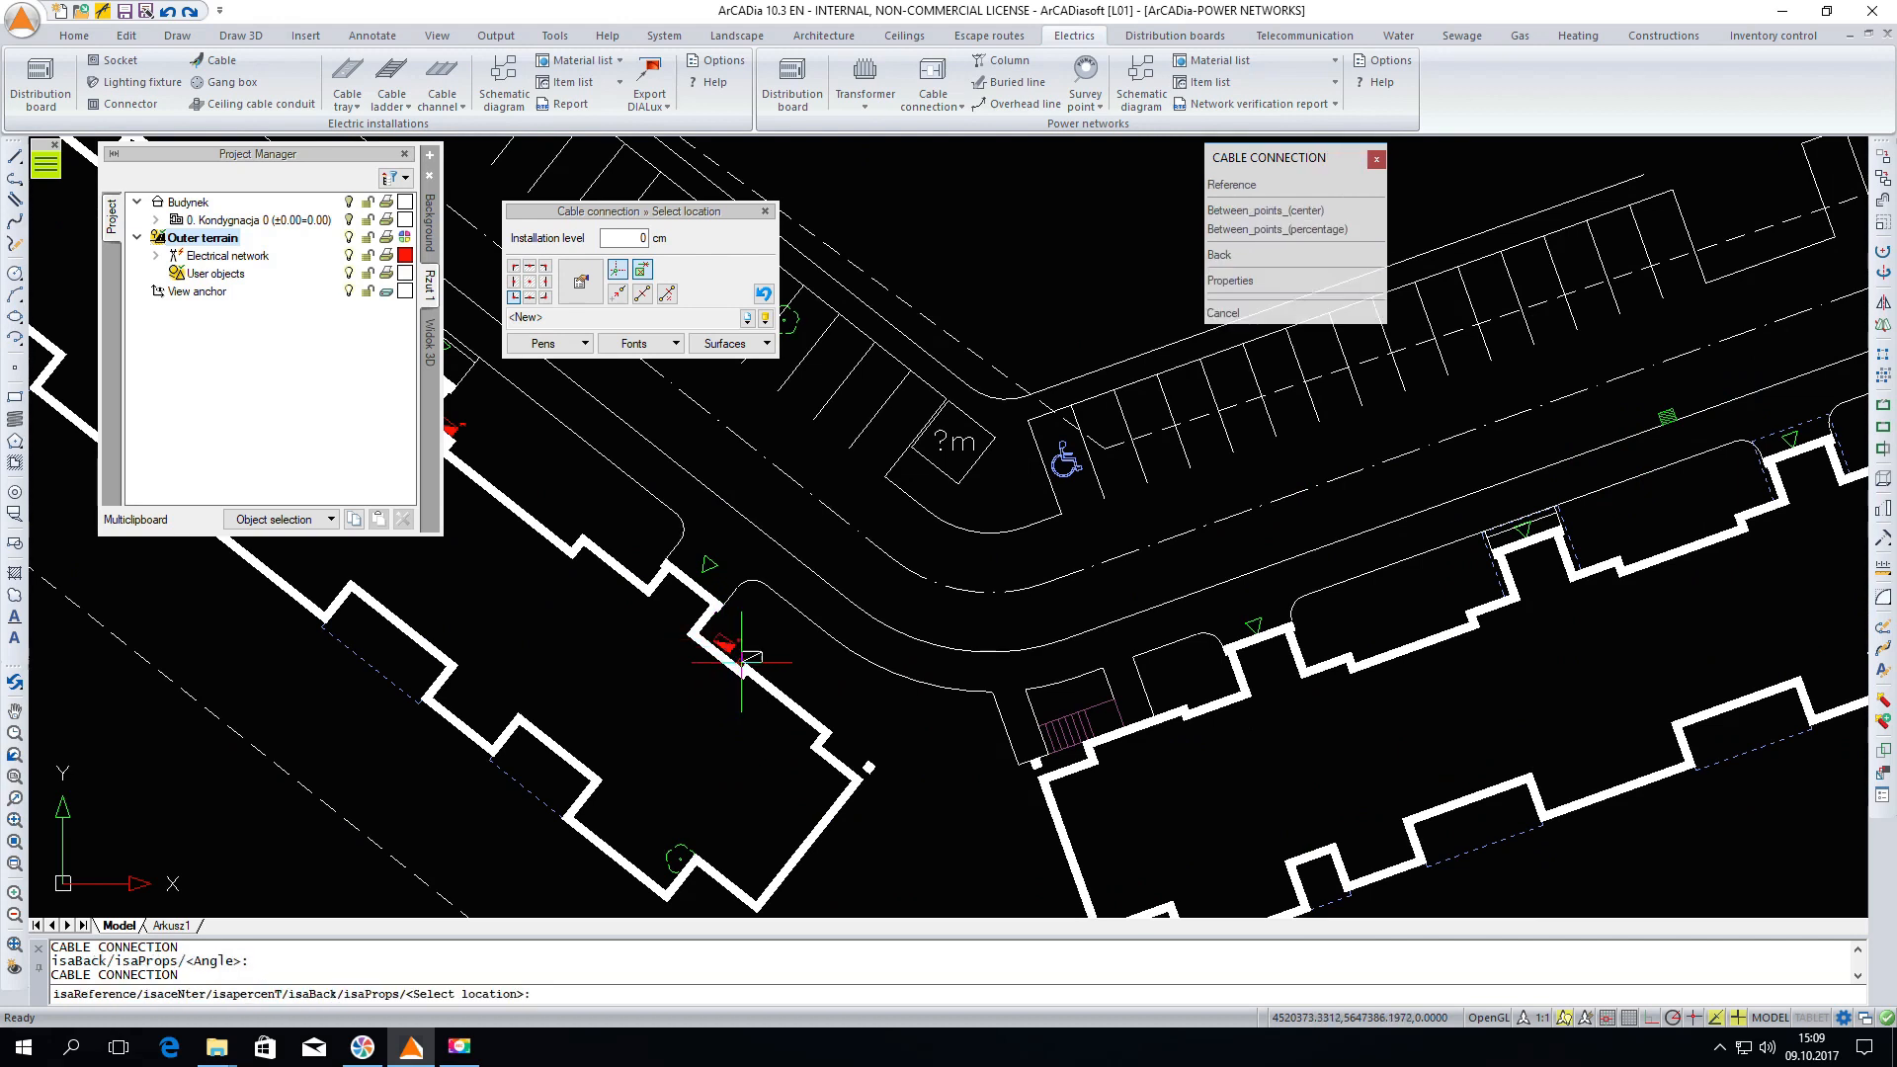
key("Escape")
Open the properties of the middle cable connection to review them, then close the dialog
middle_click_drag(901, 664, 1225, 810)
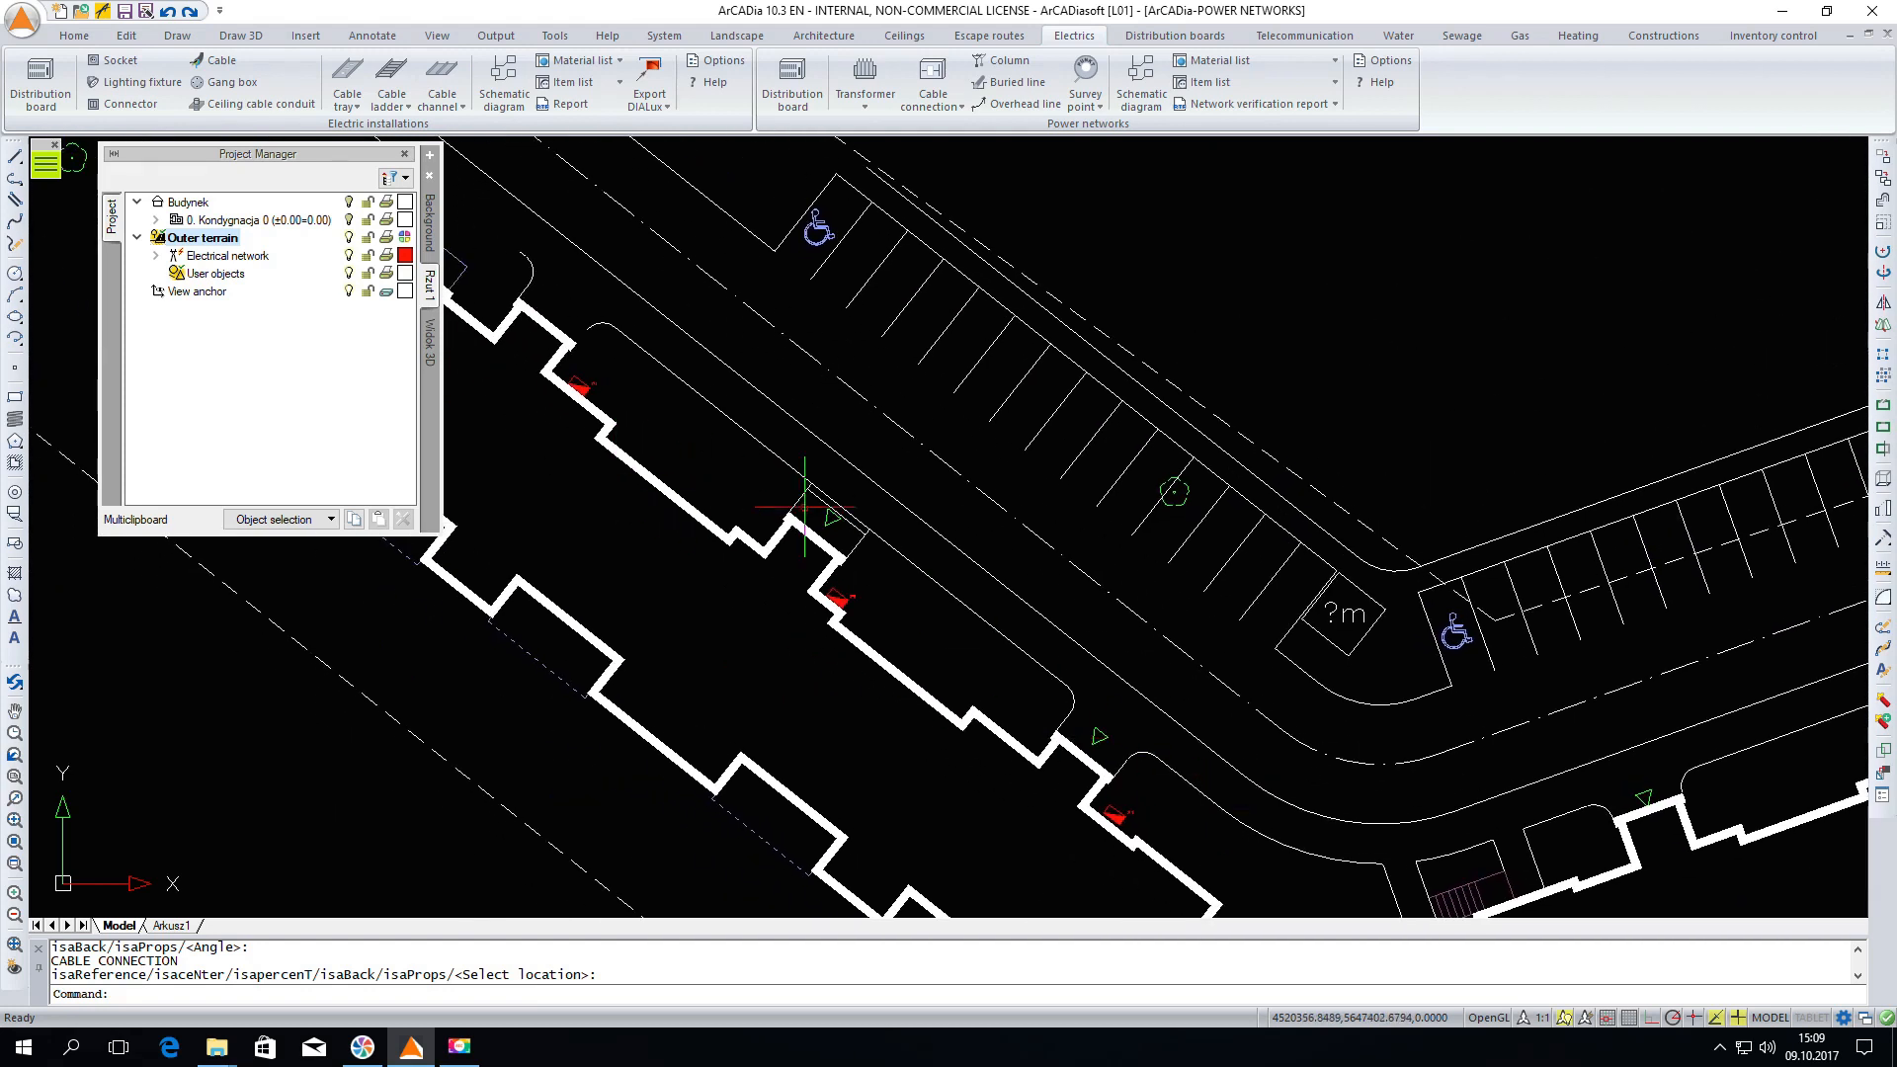
double_click(839, 599)
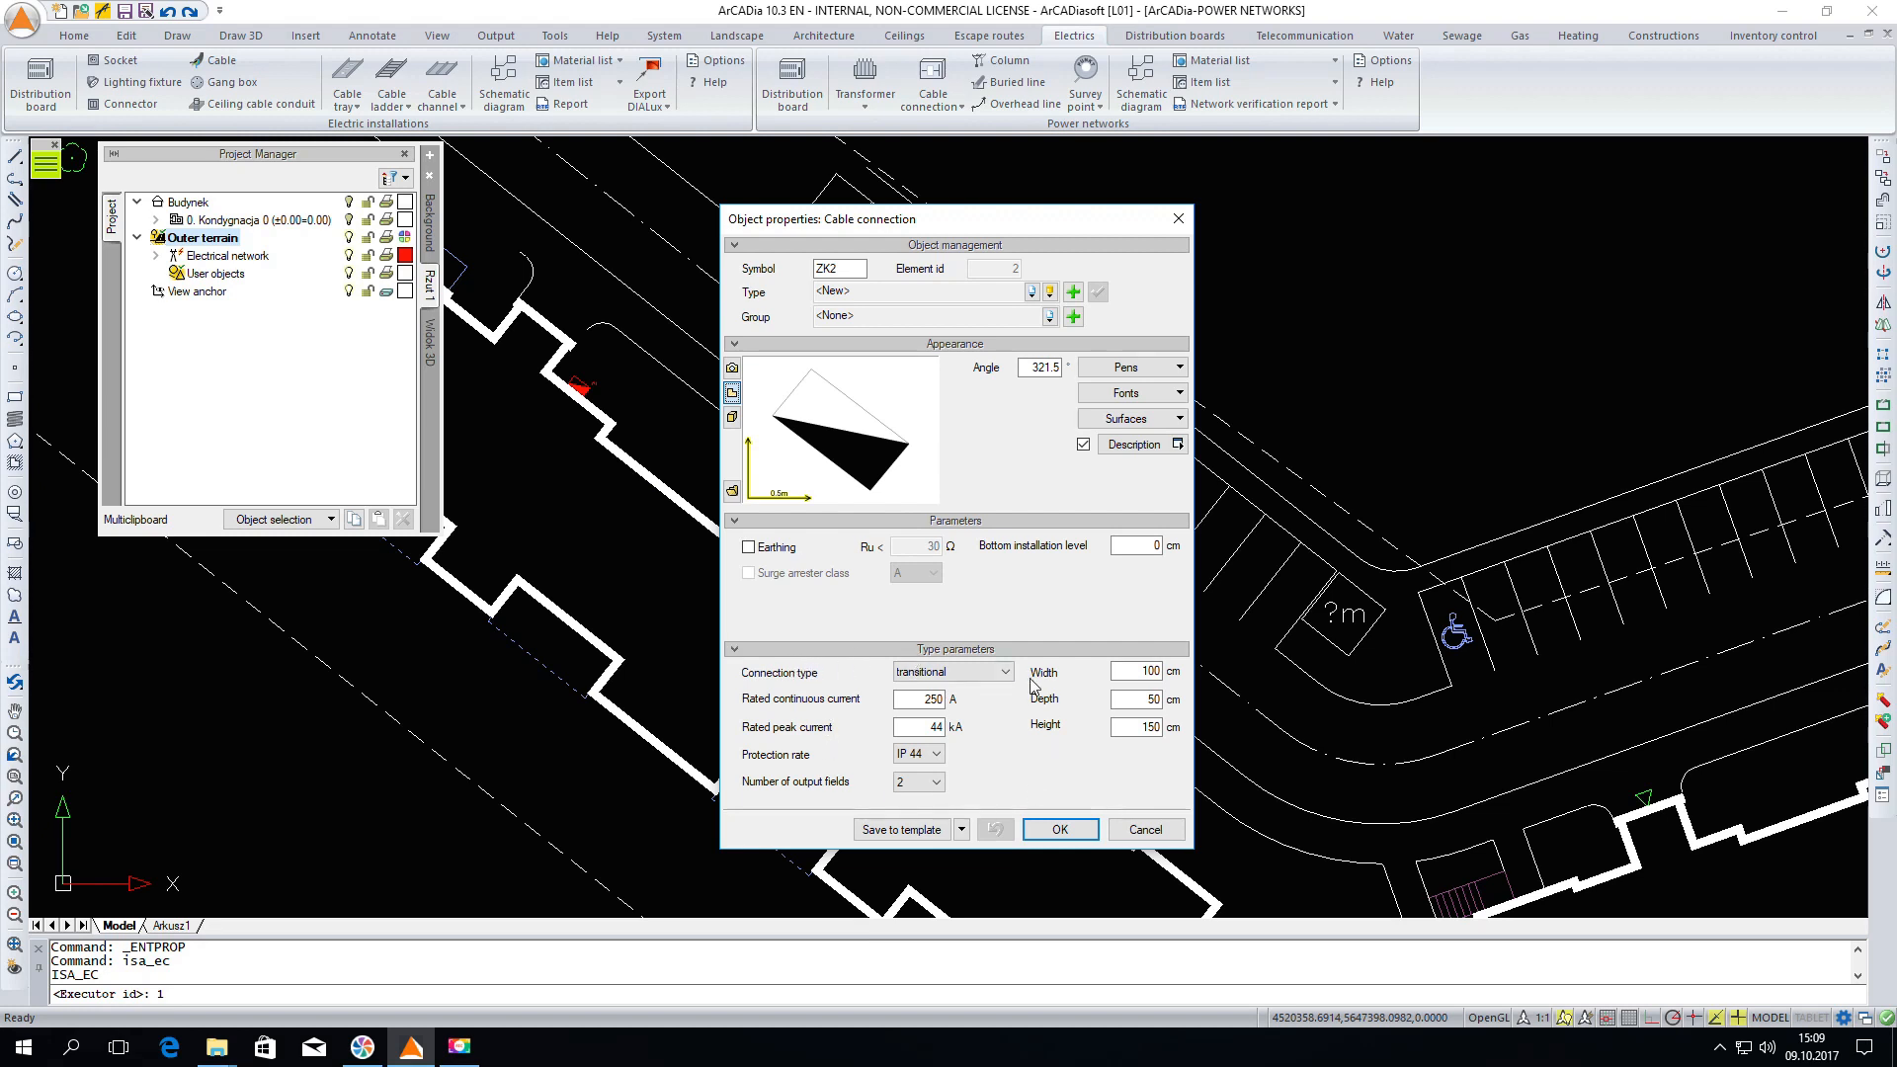
left_click(1045, 832)
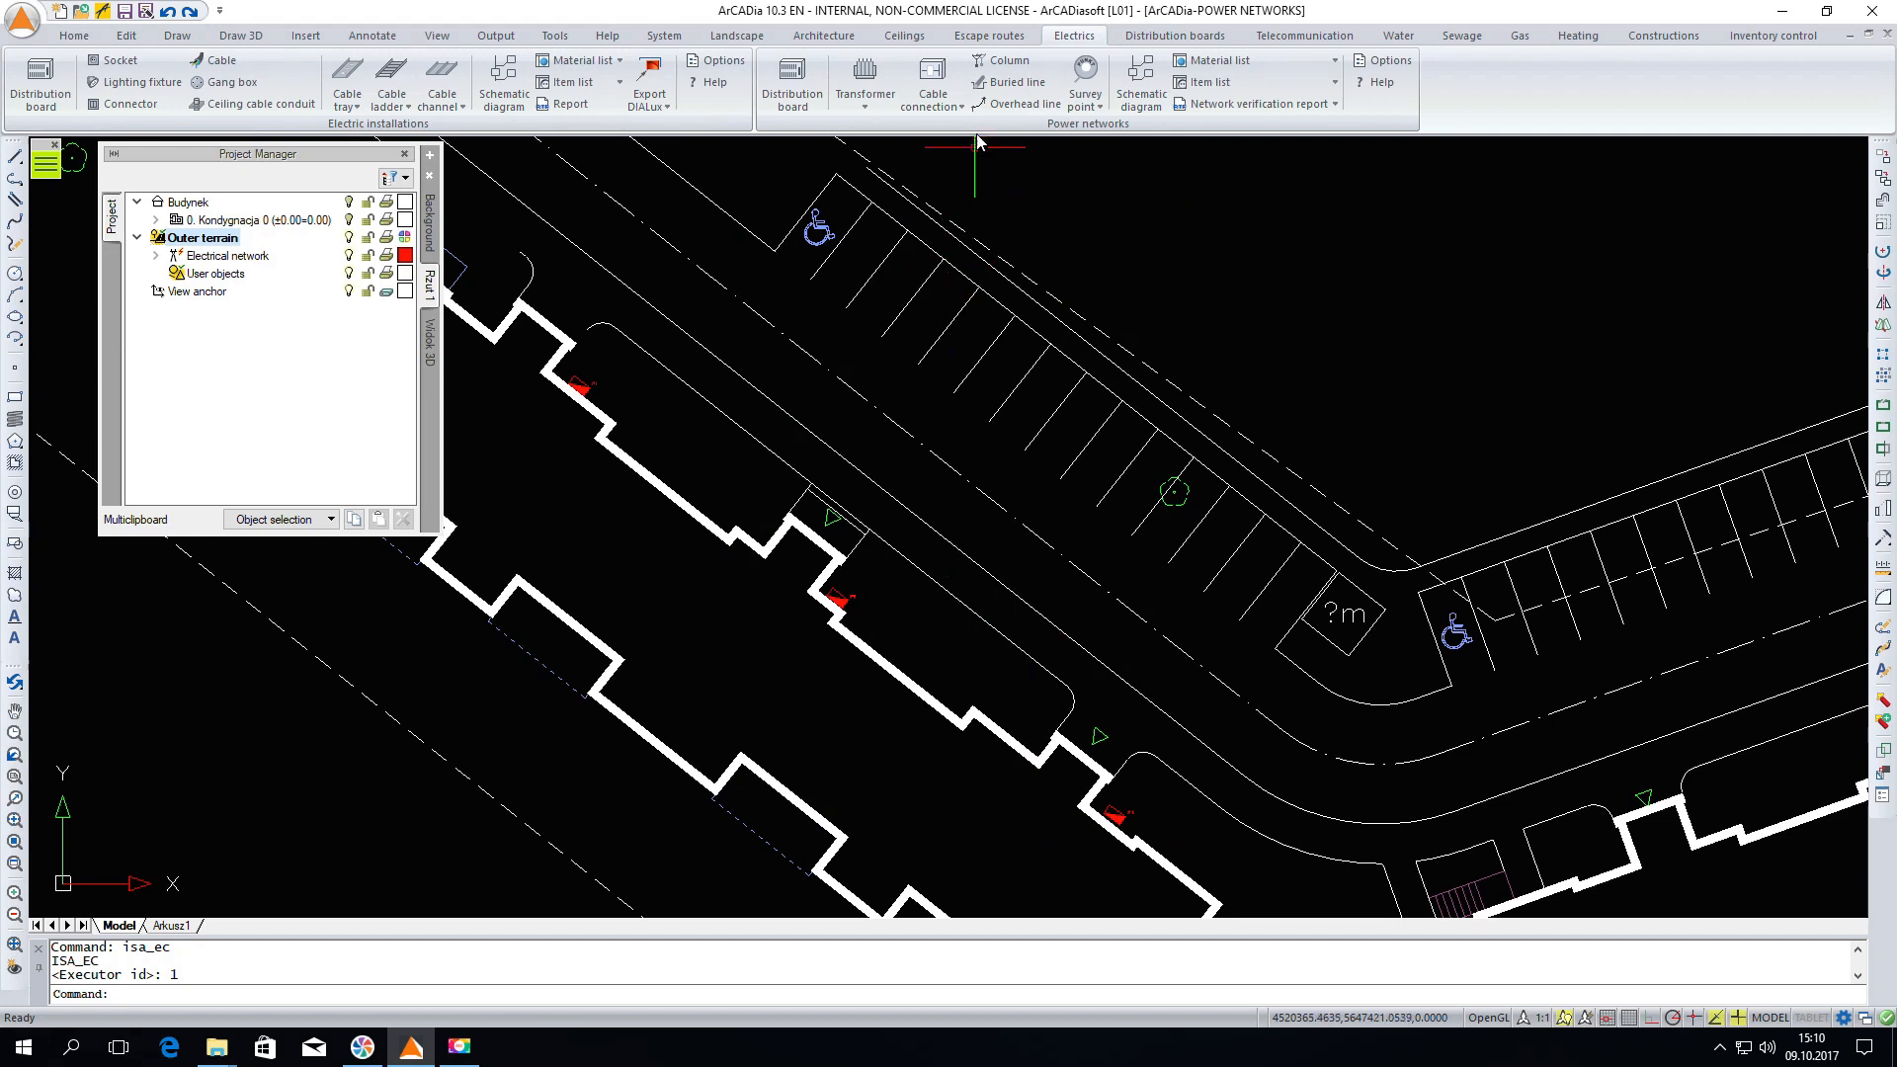
Start inserting a buried line and enable initial protection in its object properties
left_click(1015, 82)
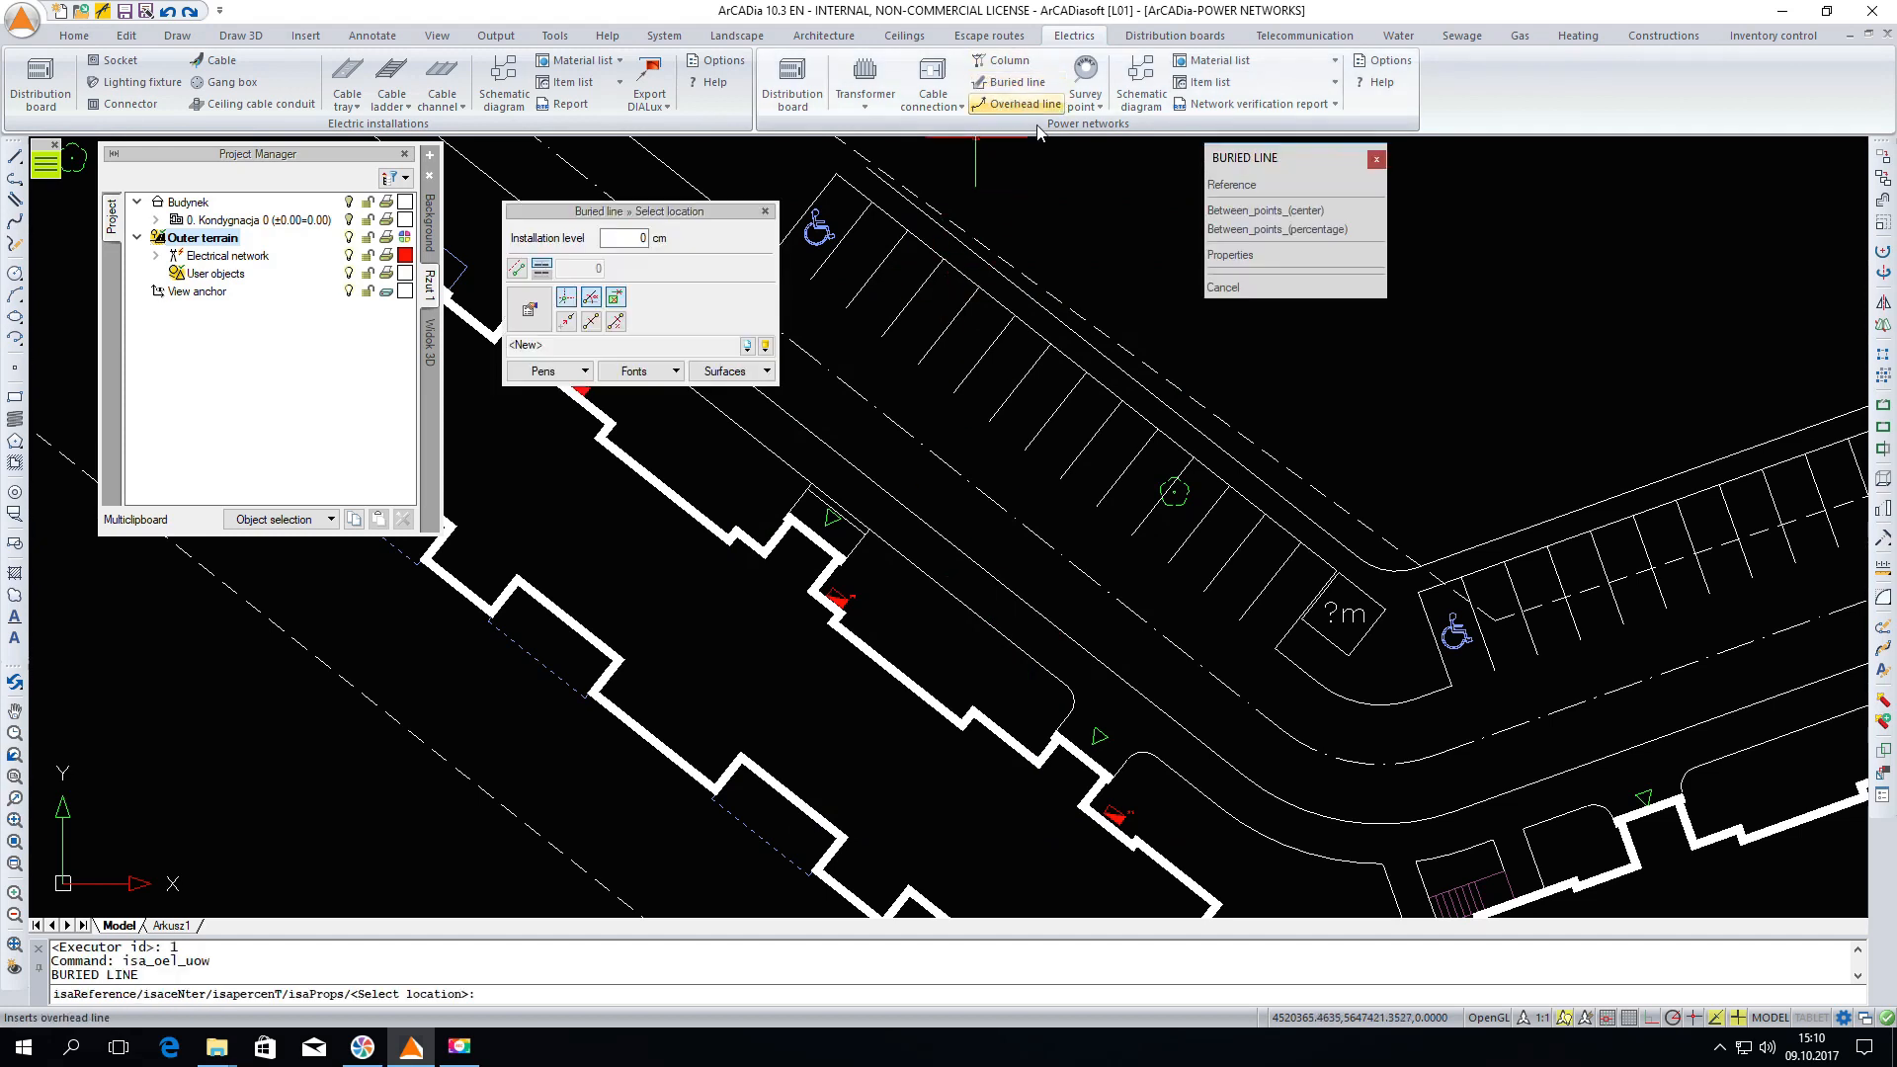
left_click(531, 314)
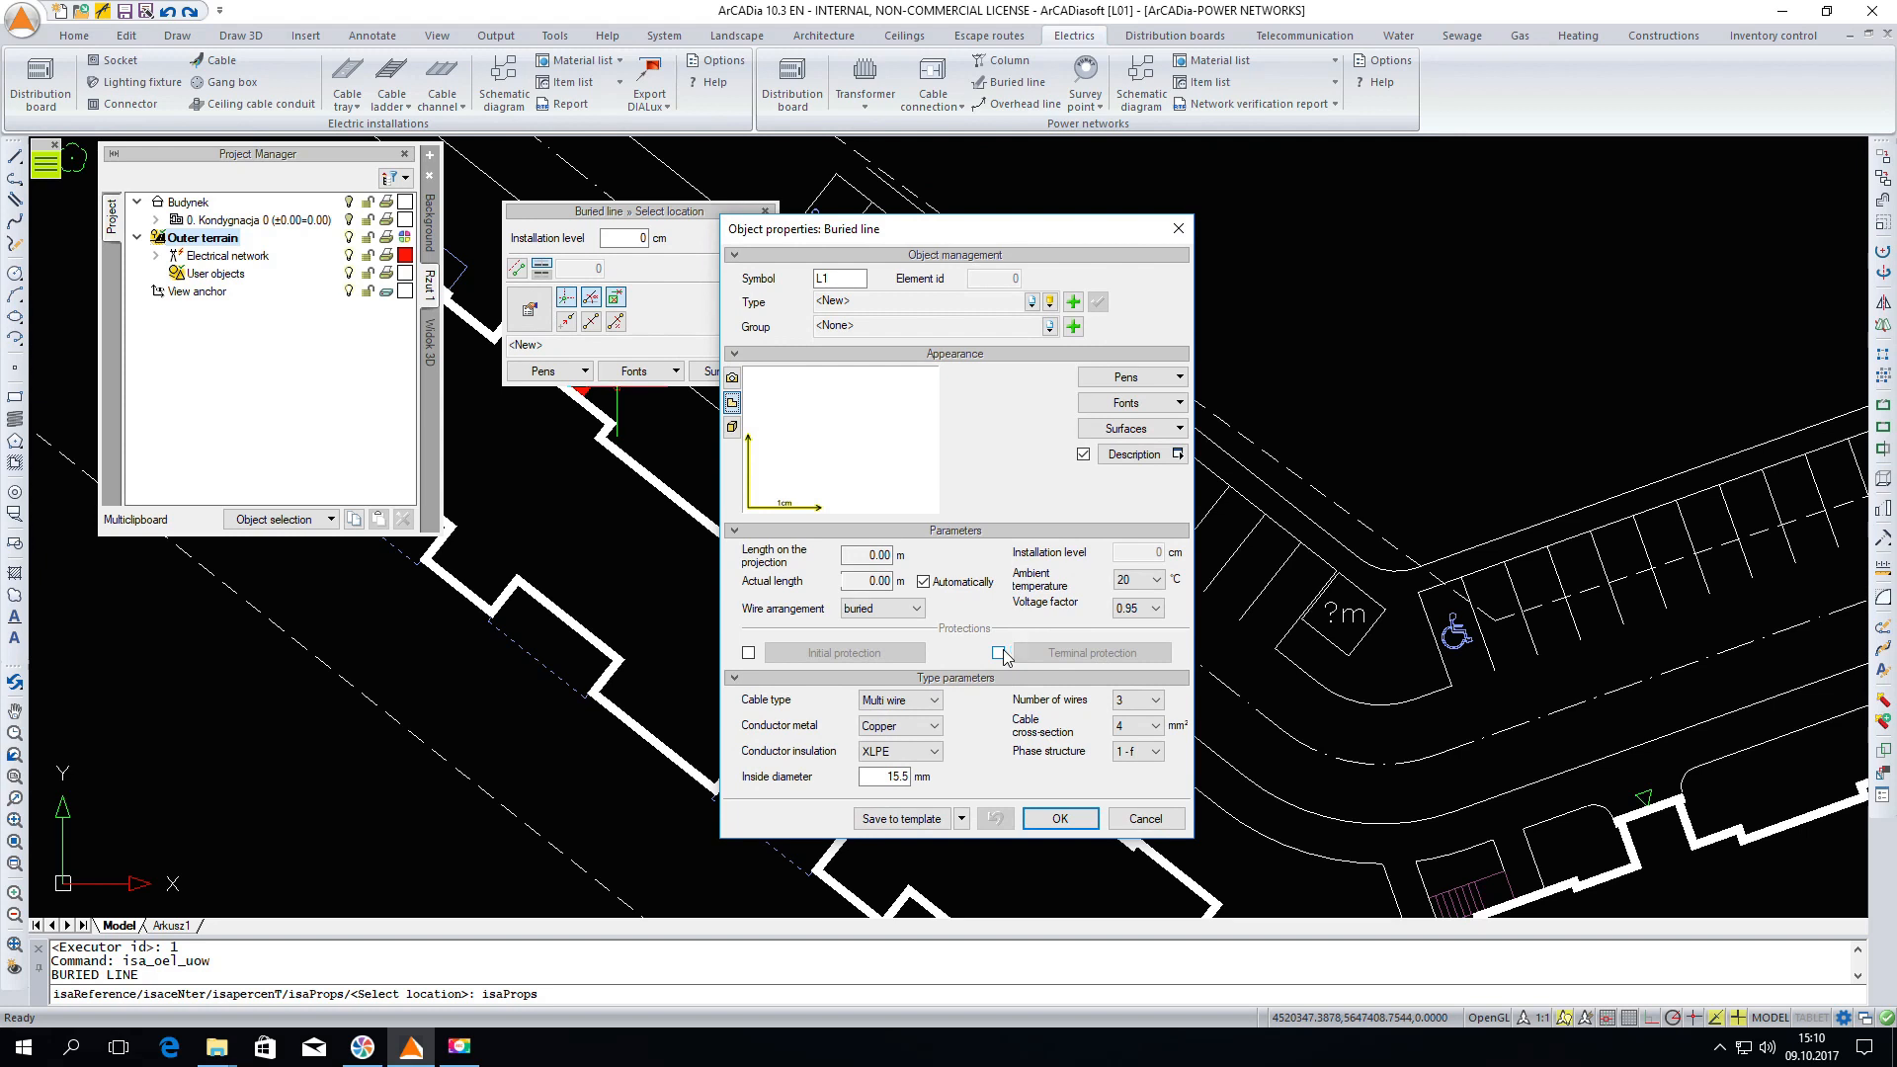
left_click(748, 653)
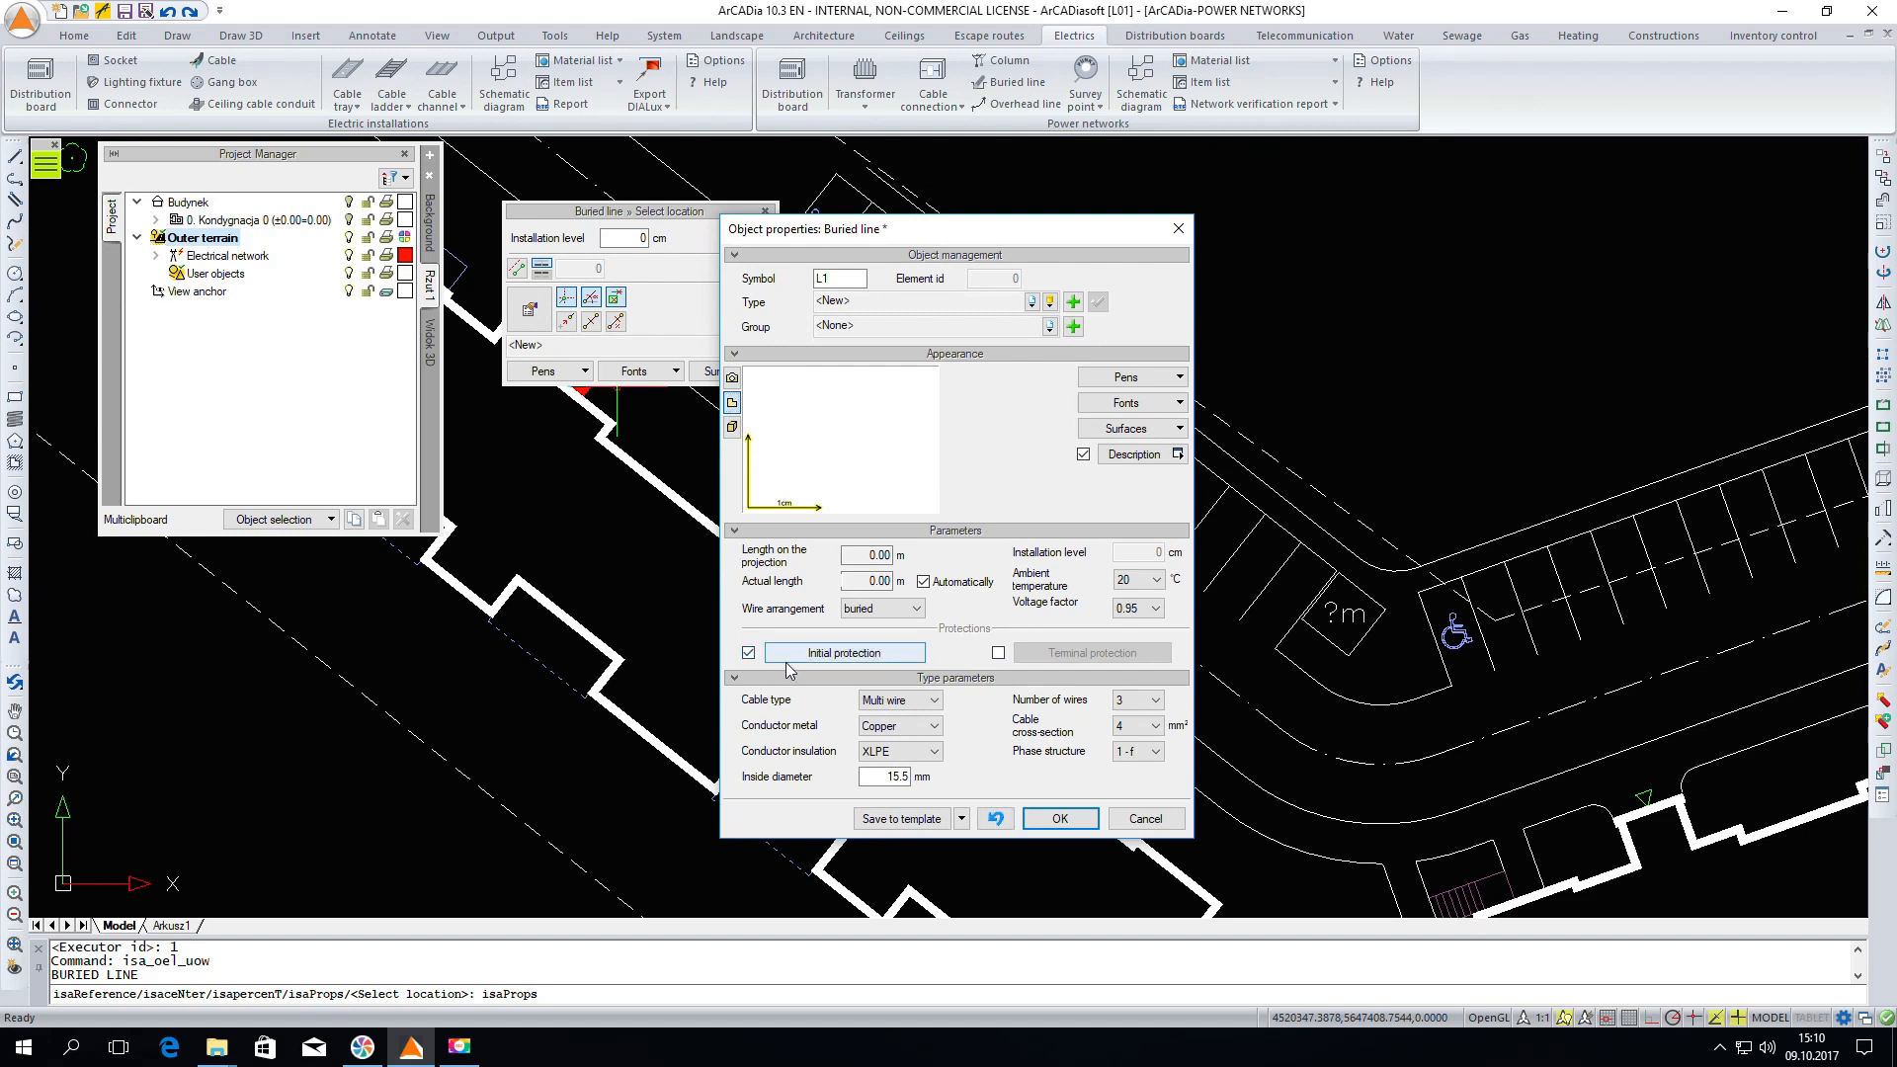
Set the initial protection type to the 250A fuse from the standard library's WT-00 industrial time-delay group
left_click(823, 653)
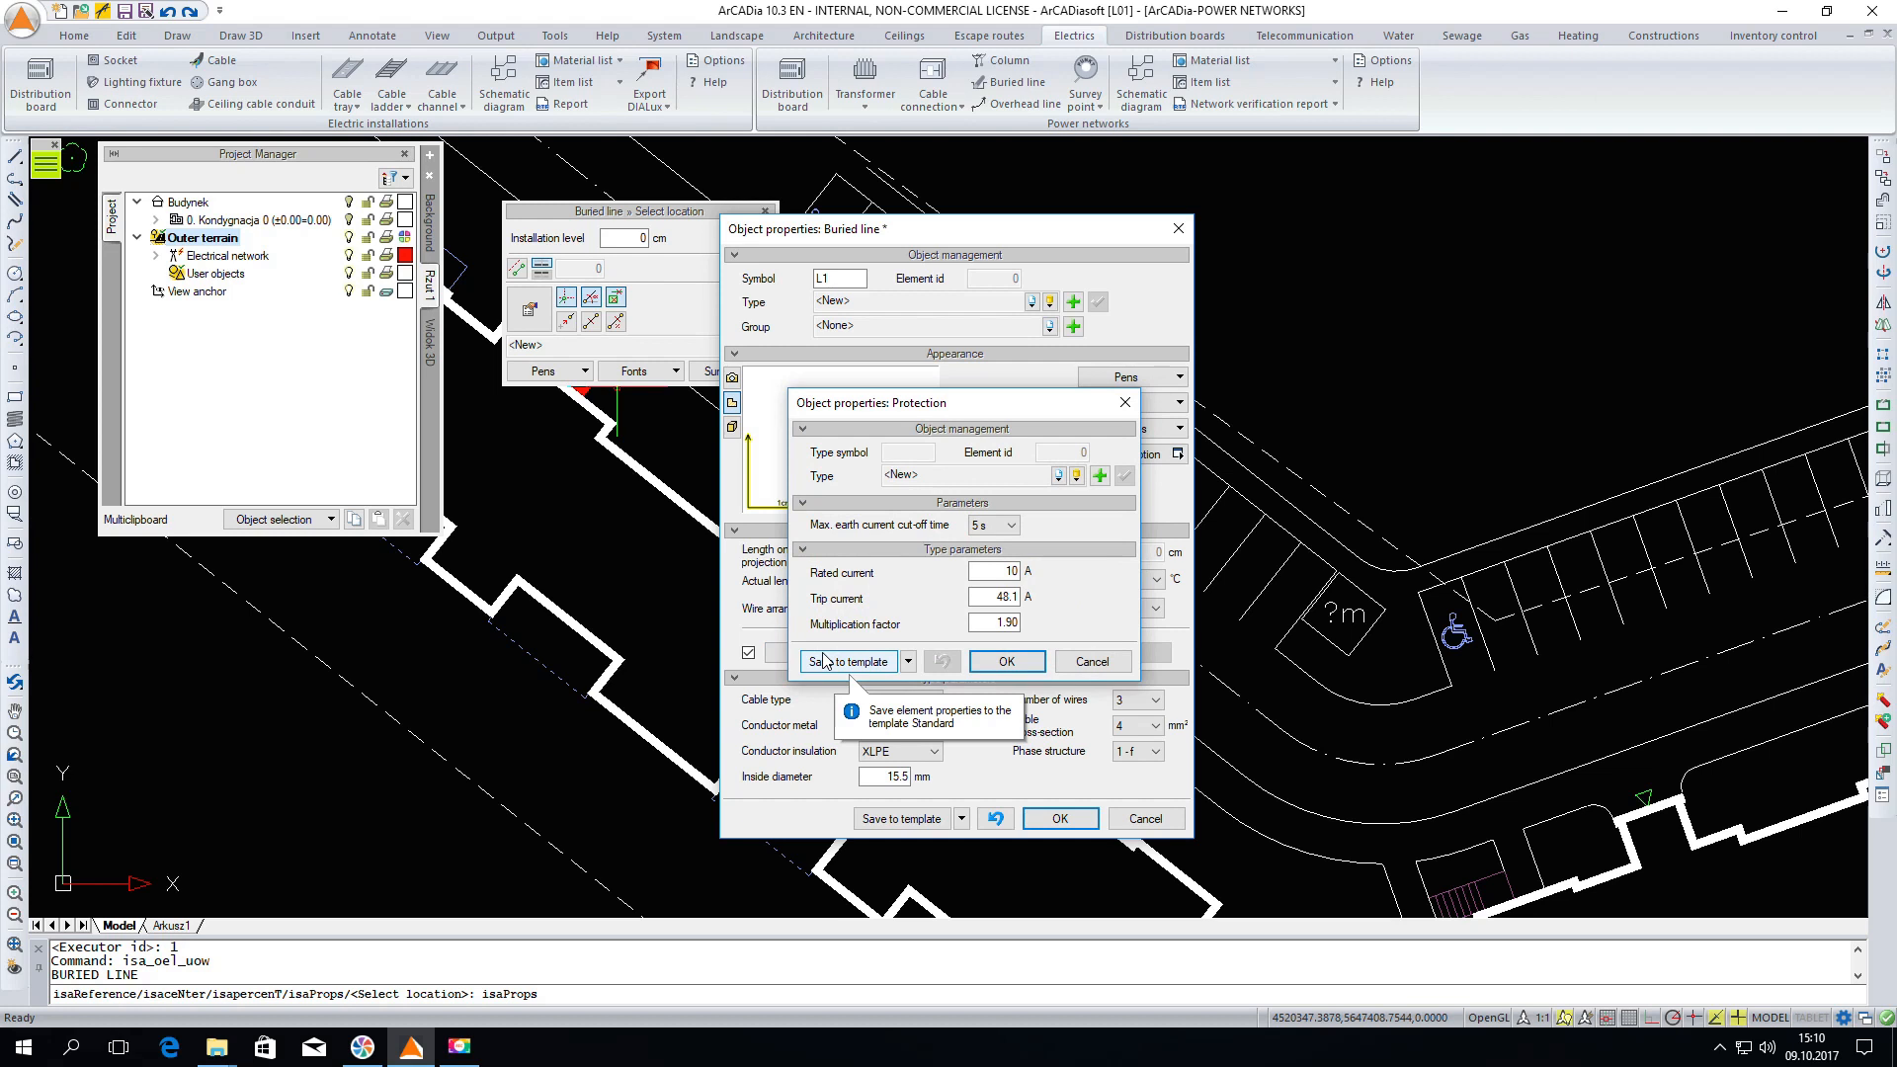
left_click(1076, 477)
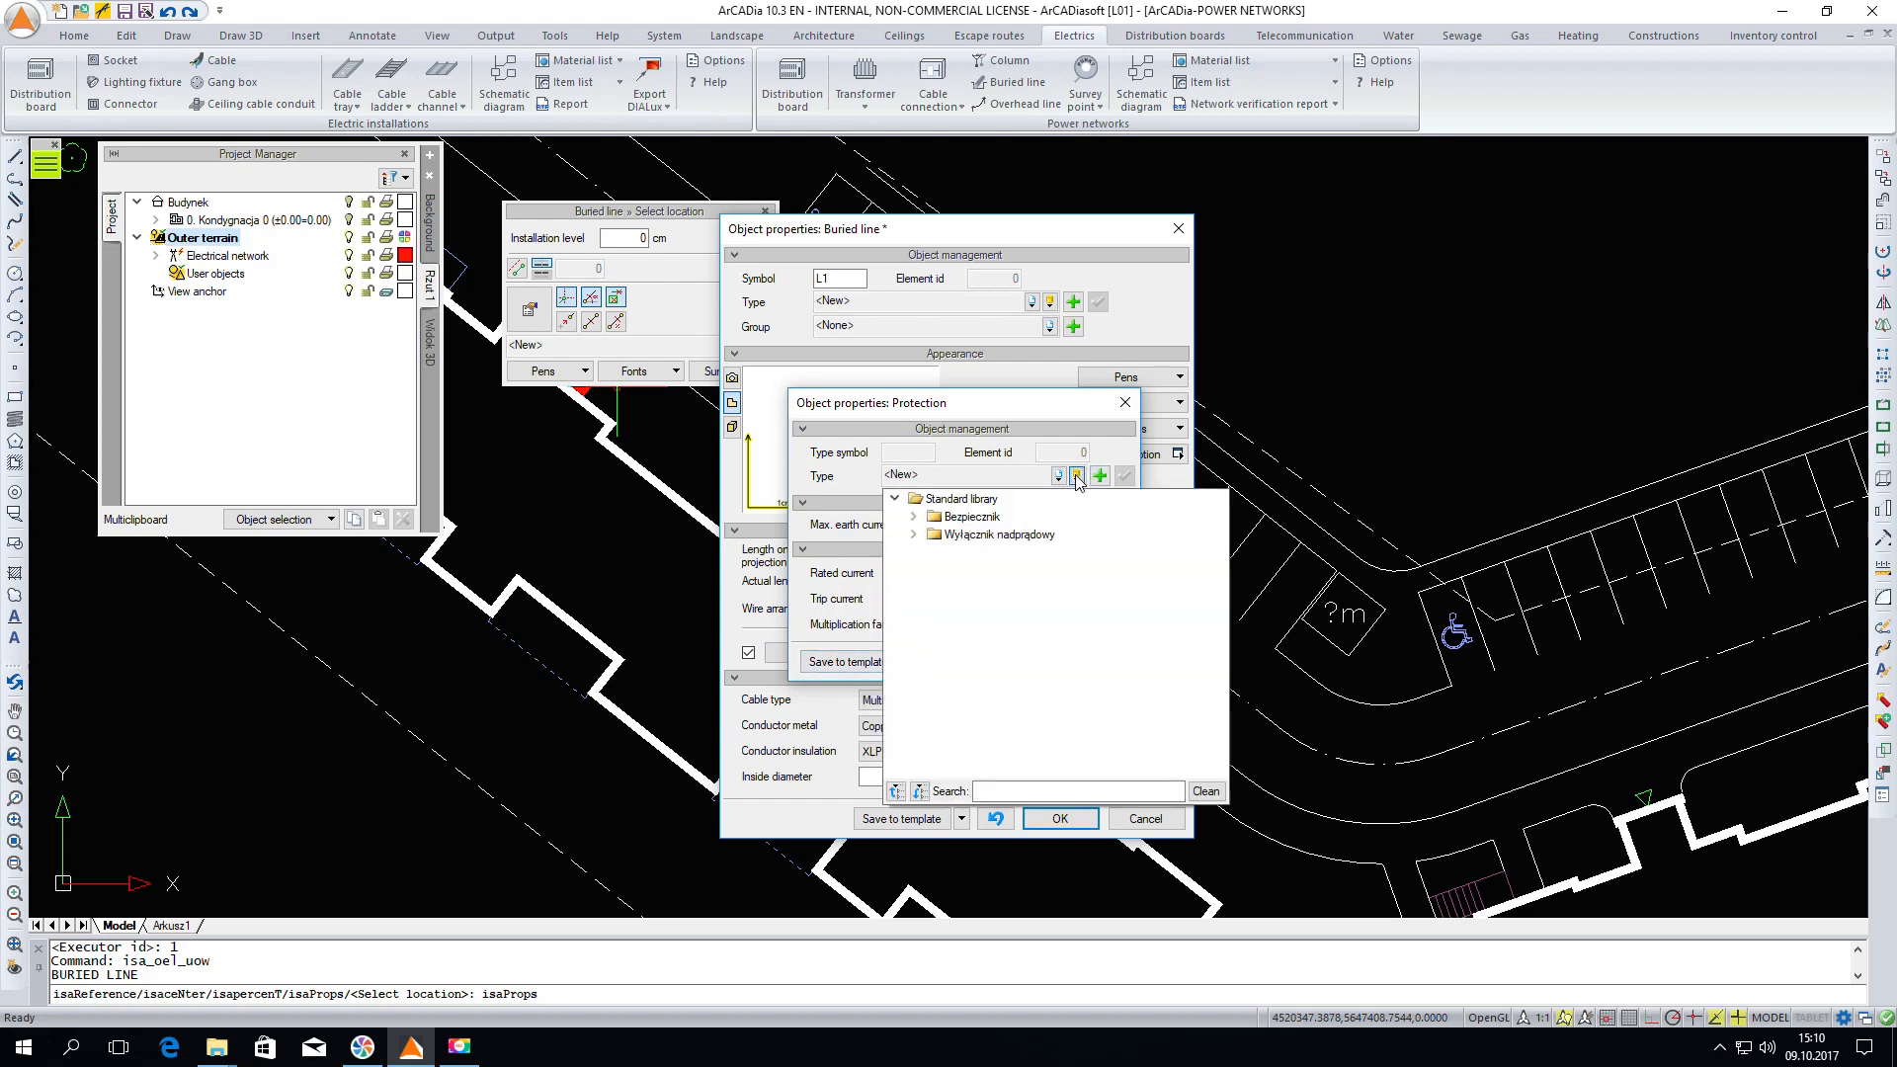
left_click(913, 517)
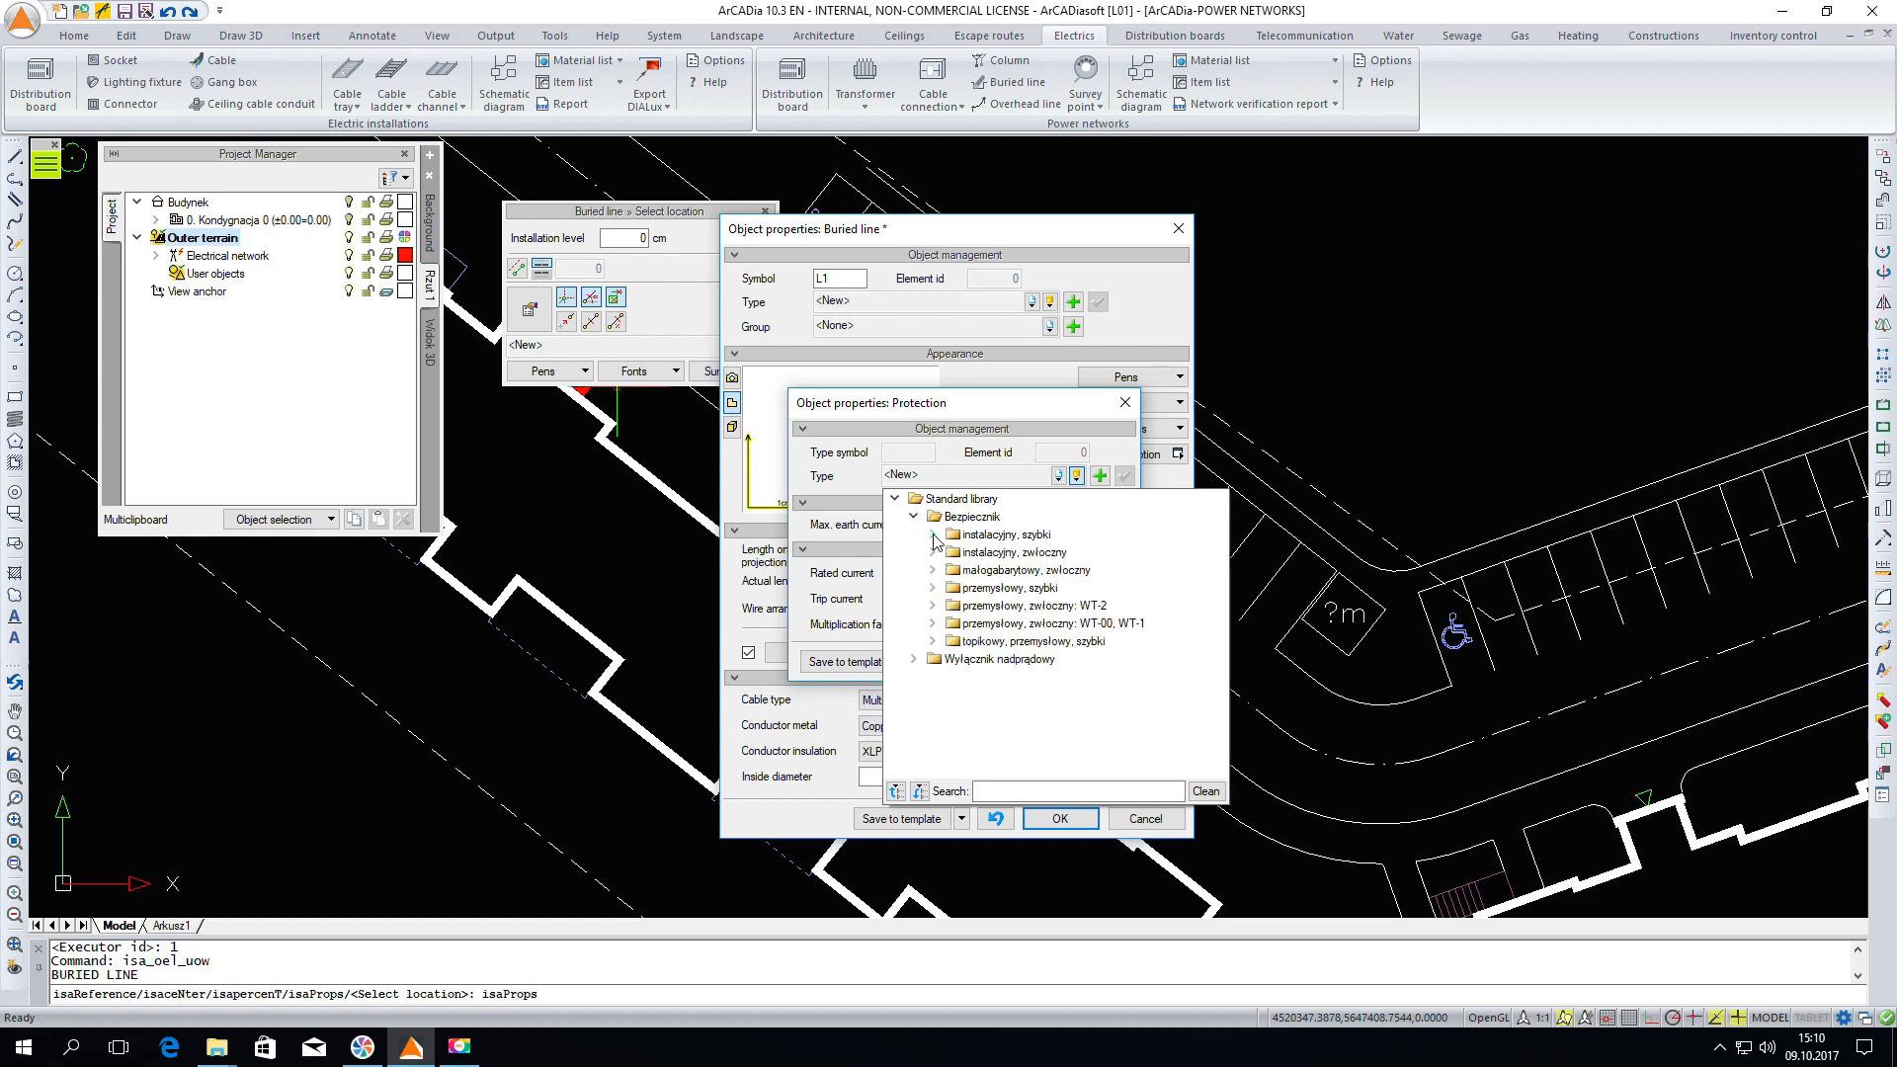
left_click(914, 659)
left_click(1009, 787)
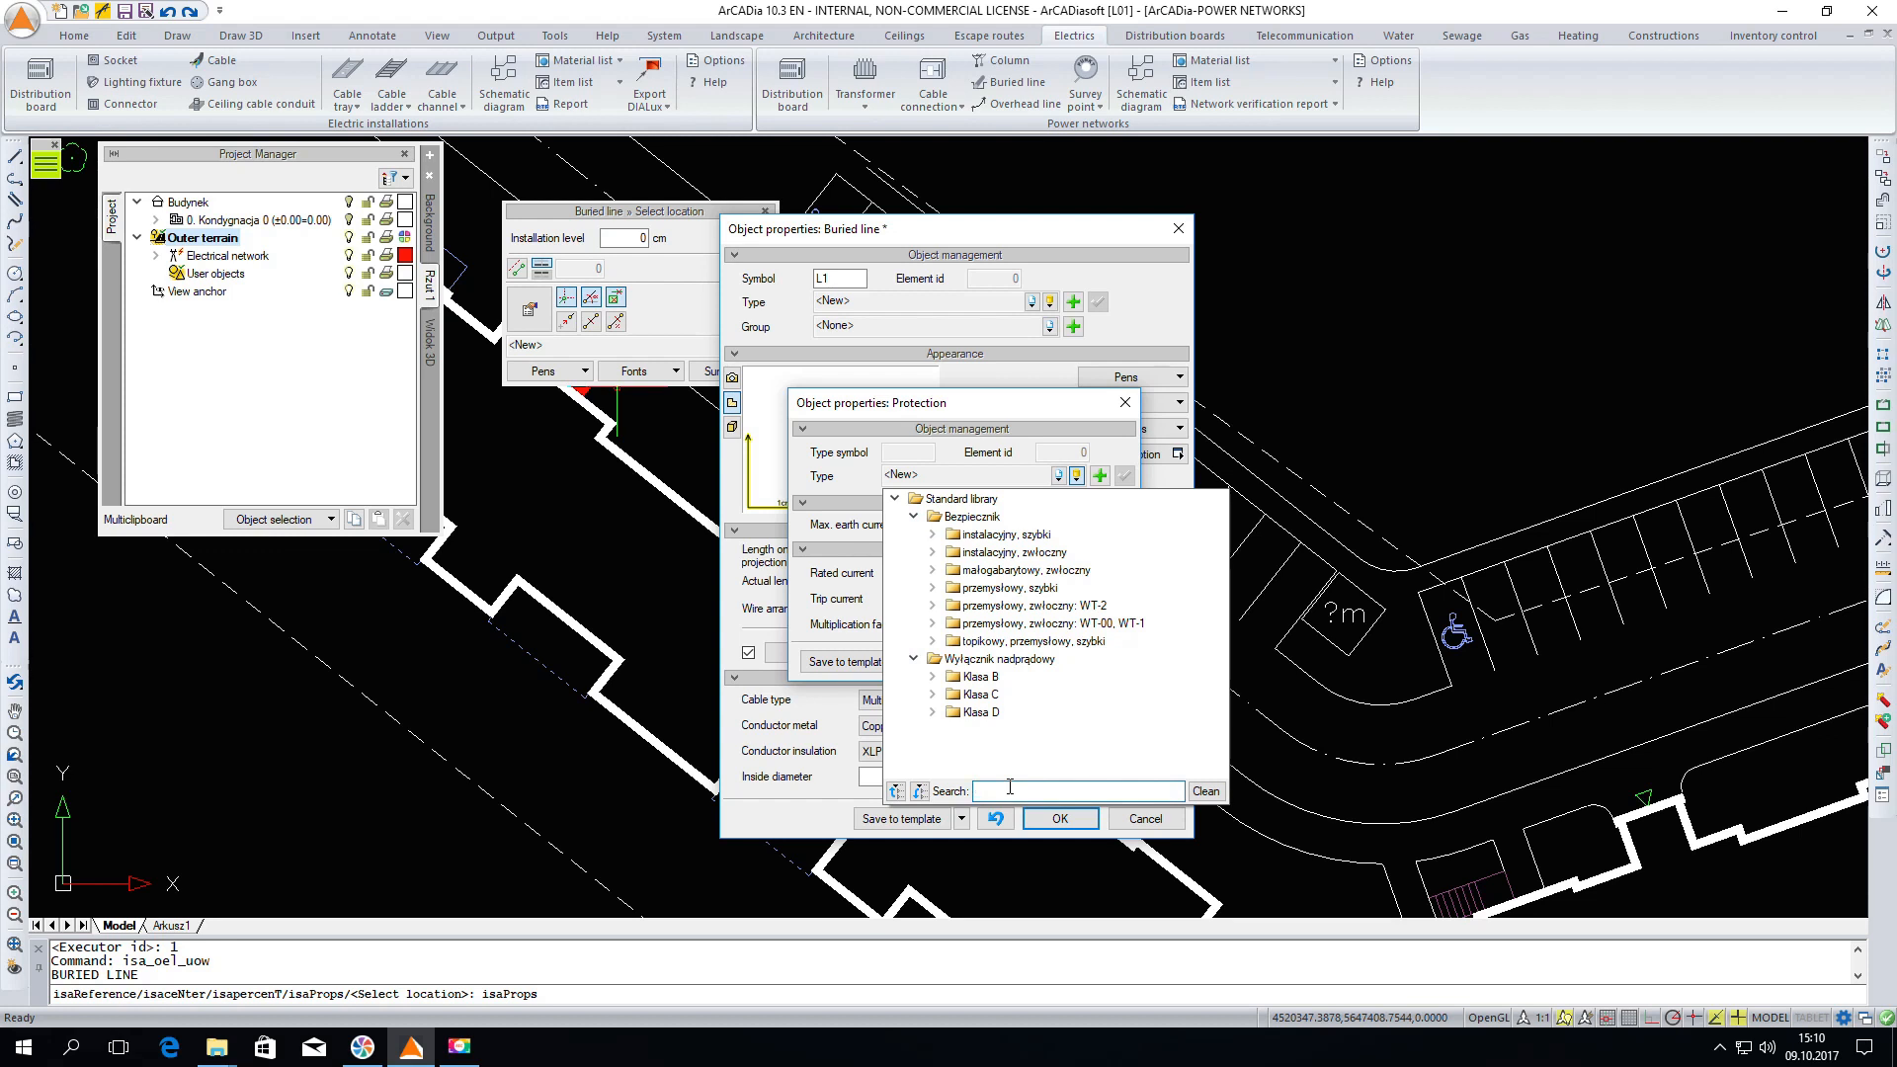
type("WT-00")
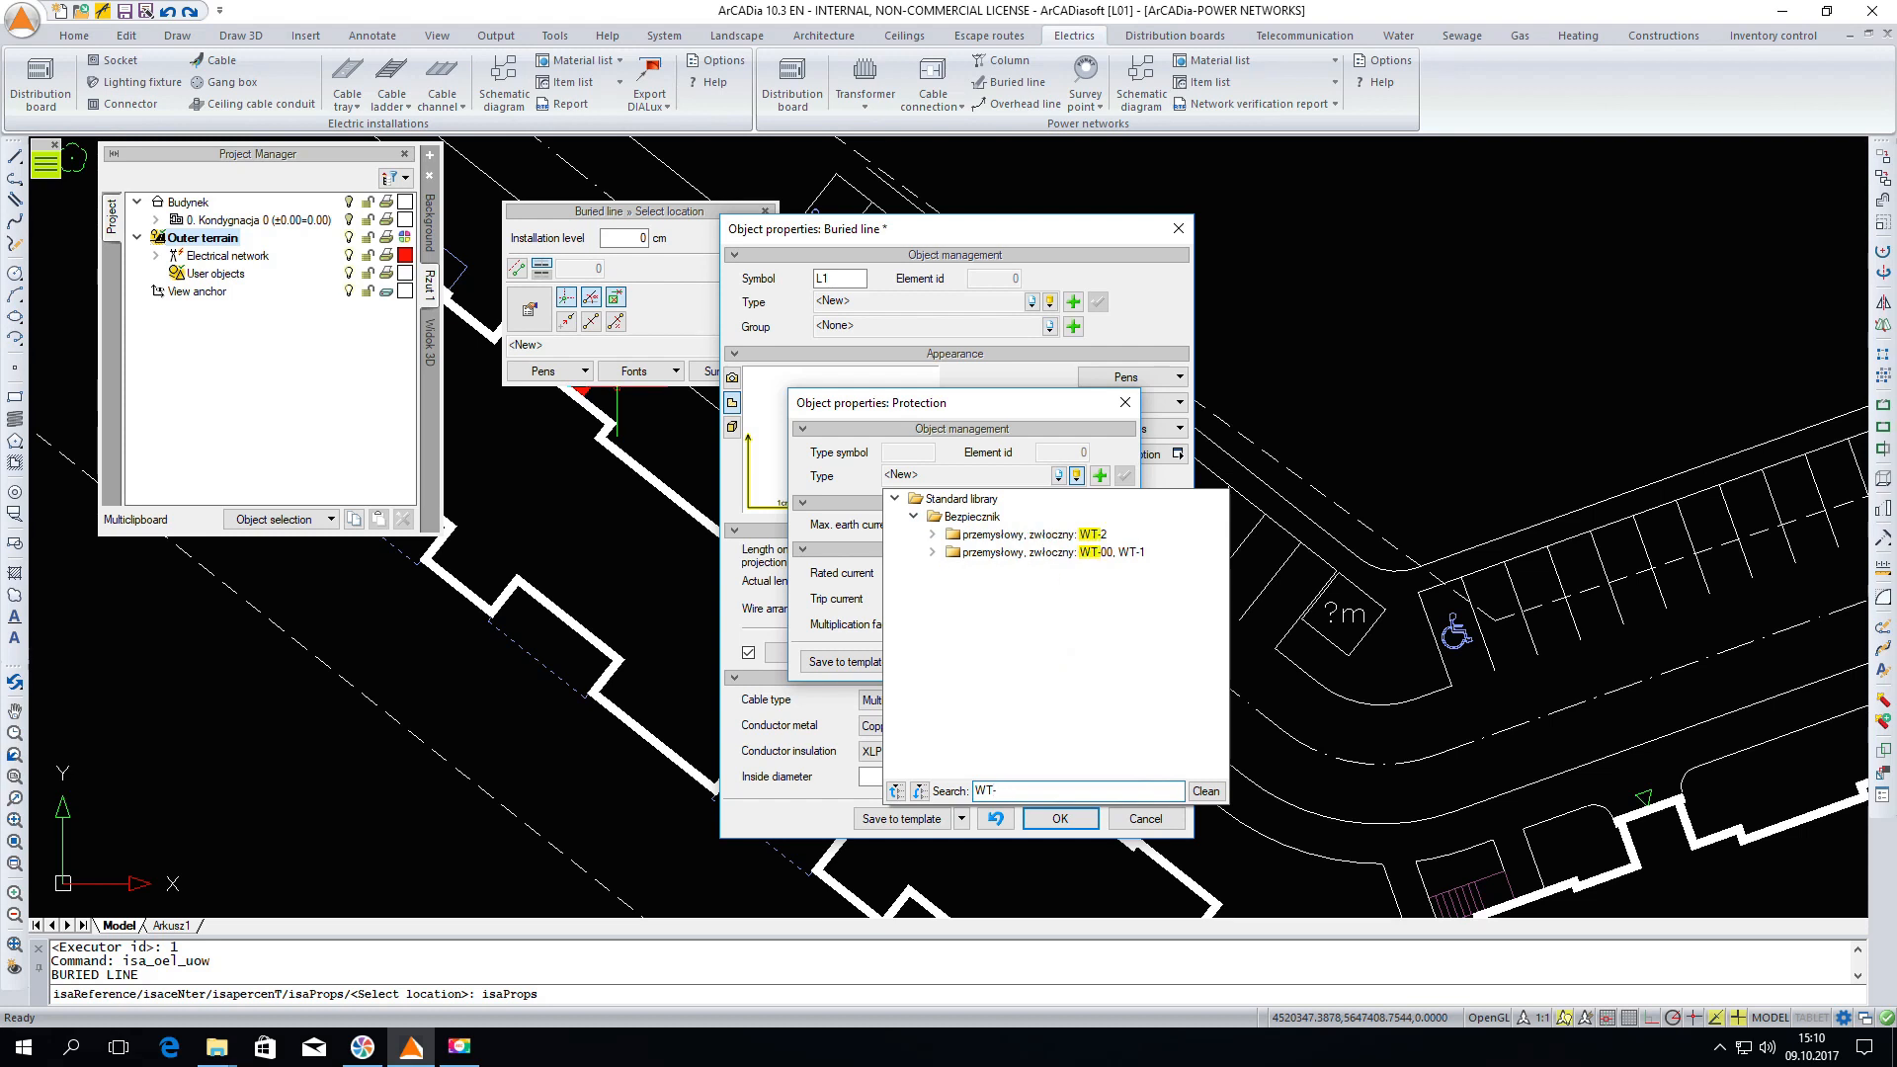
left_click(932, 535)
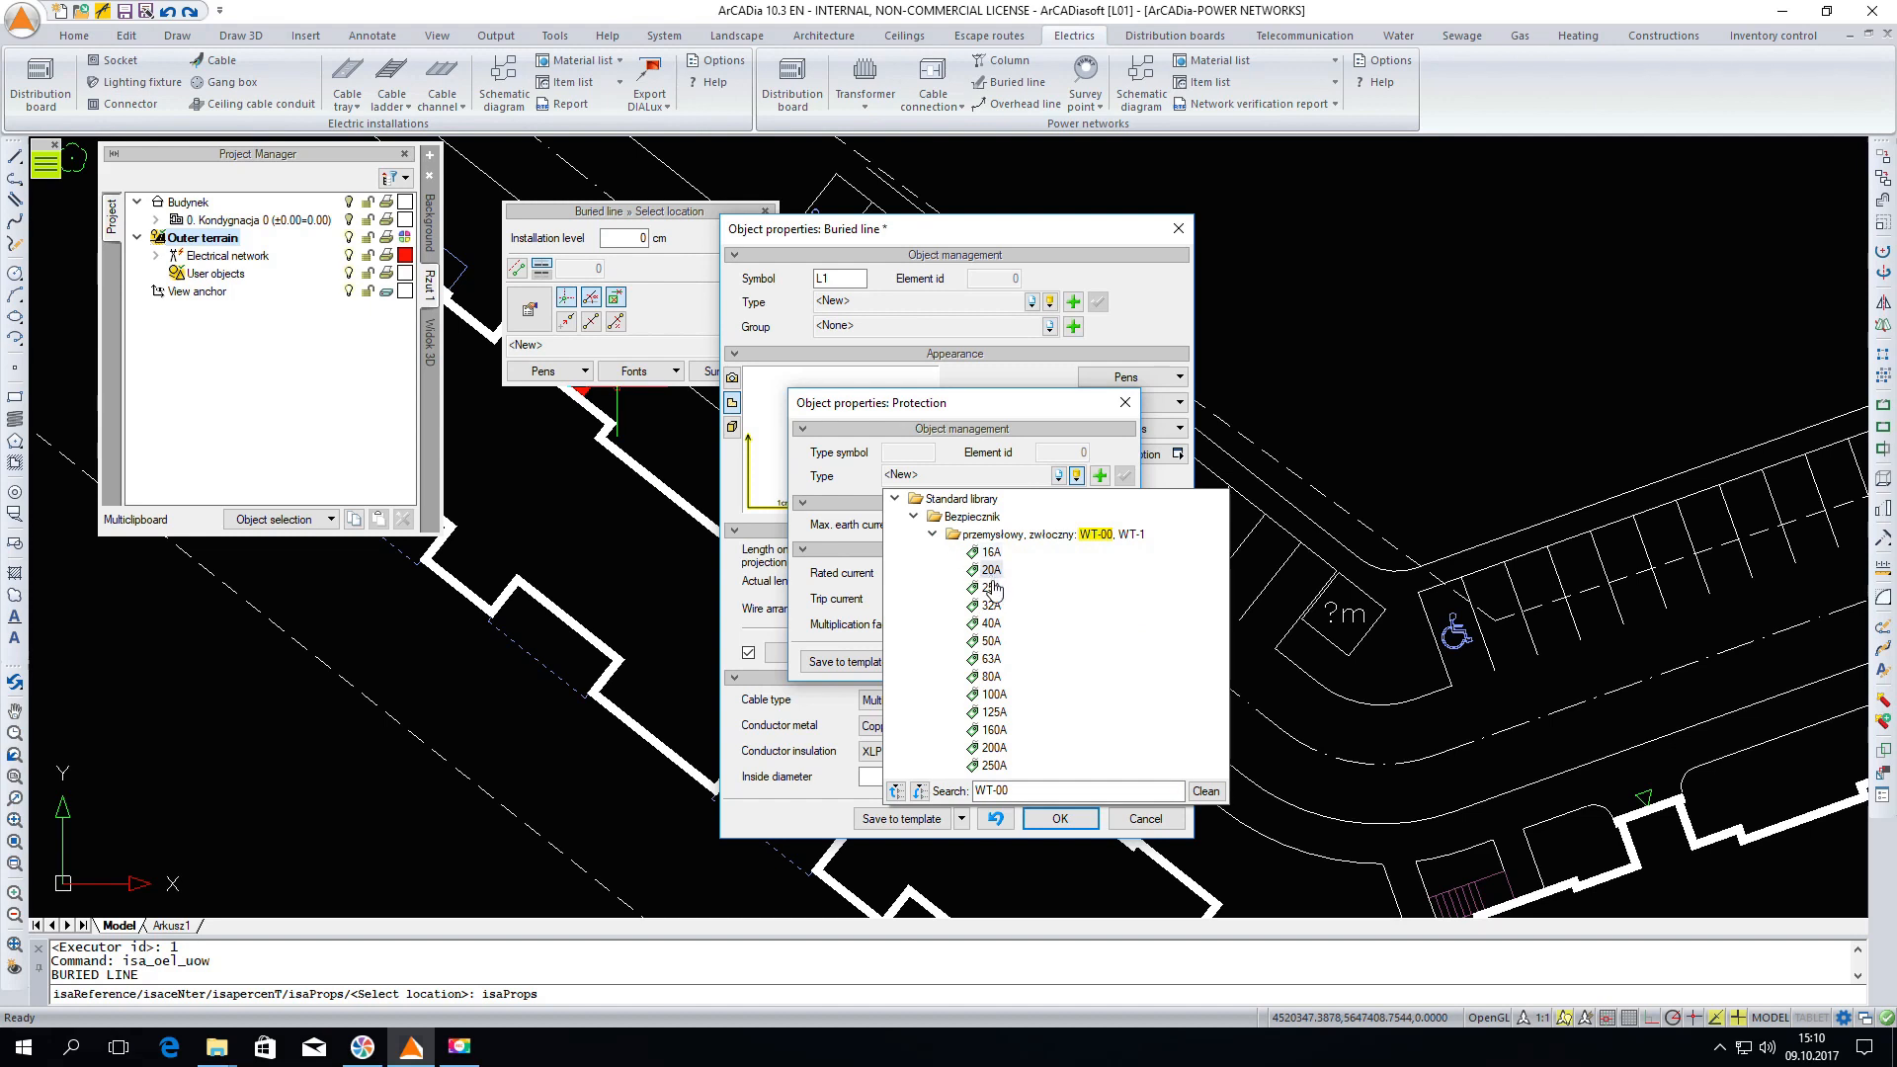
left_click(994, 766)
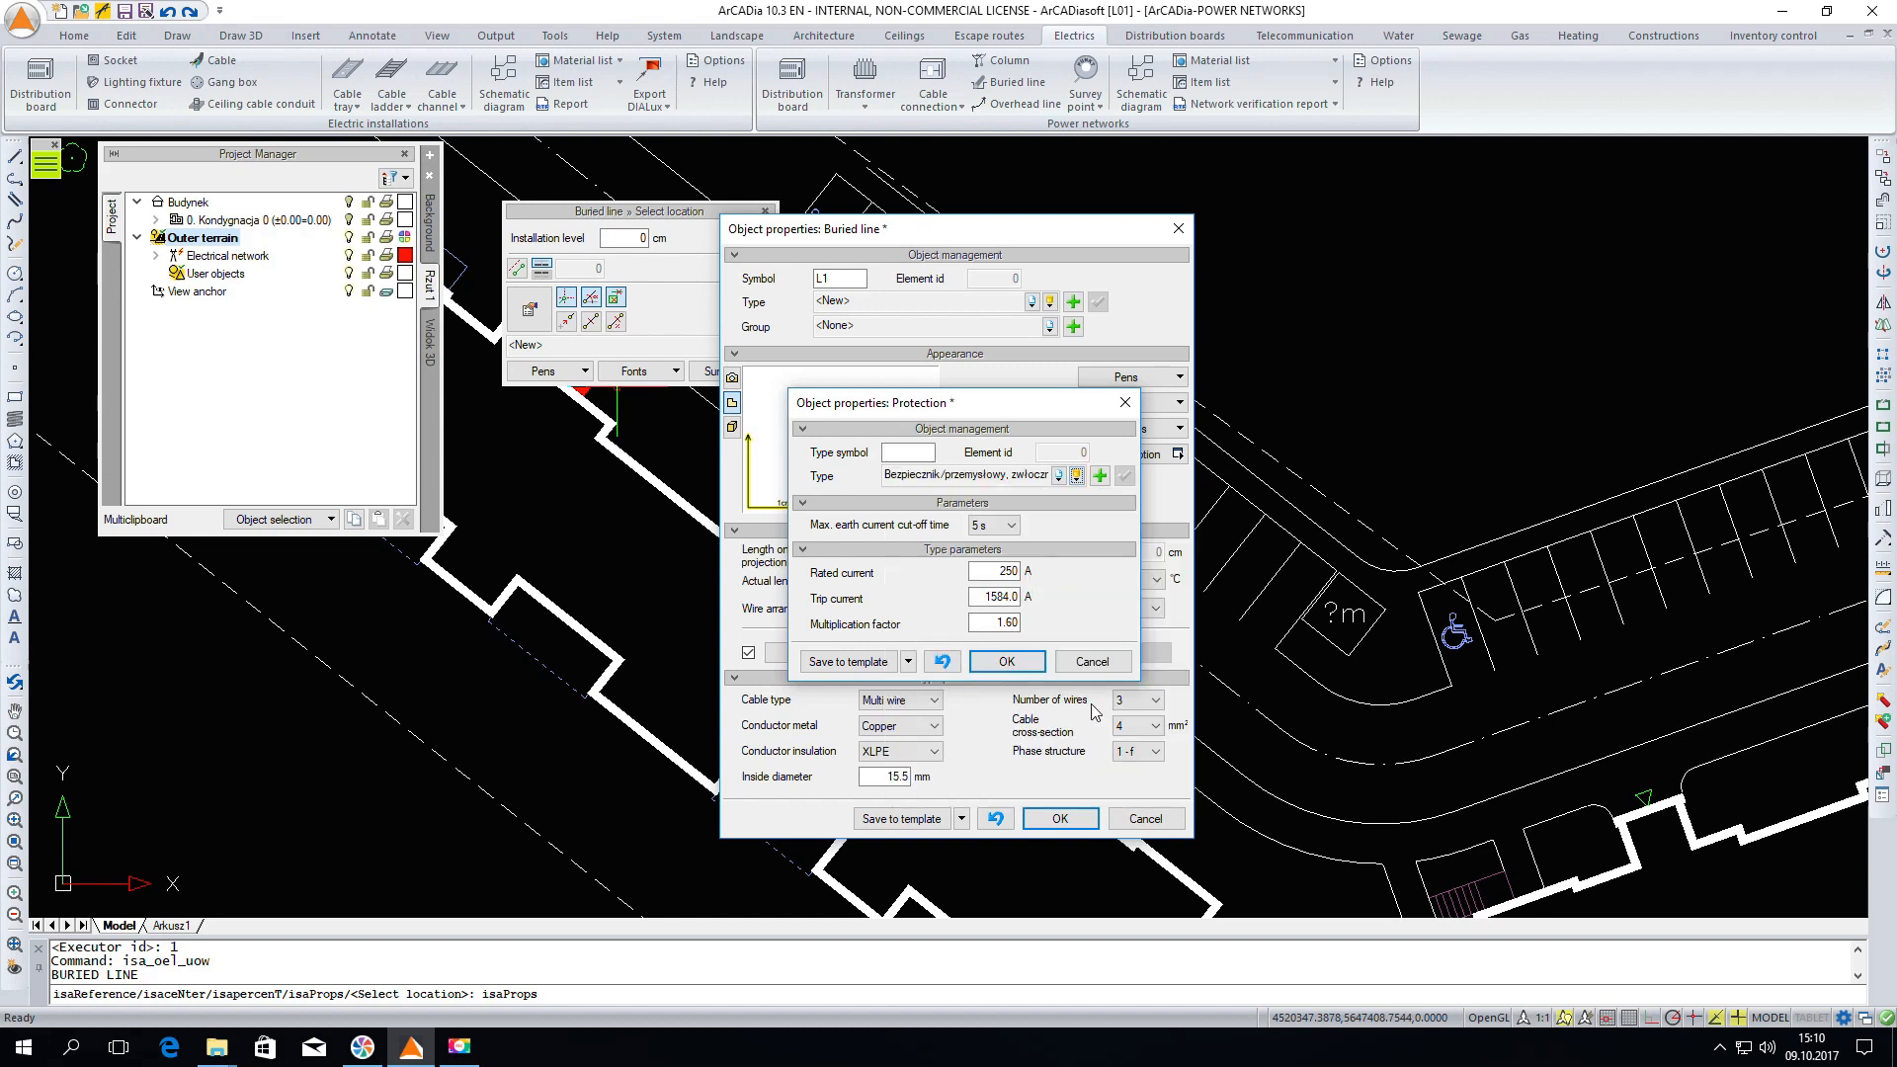
left_click(1006, 661)
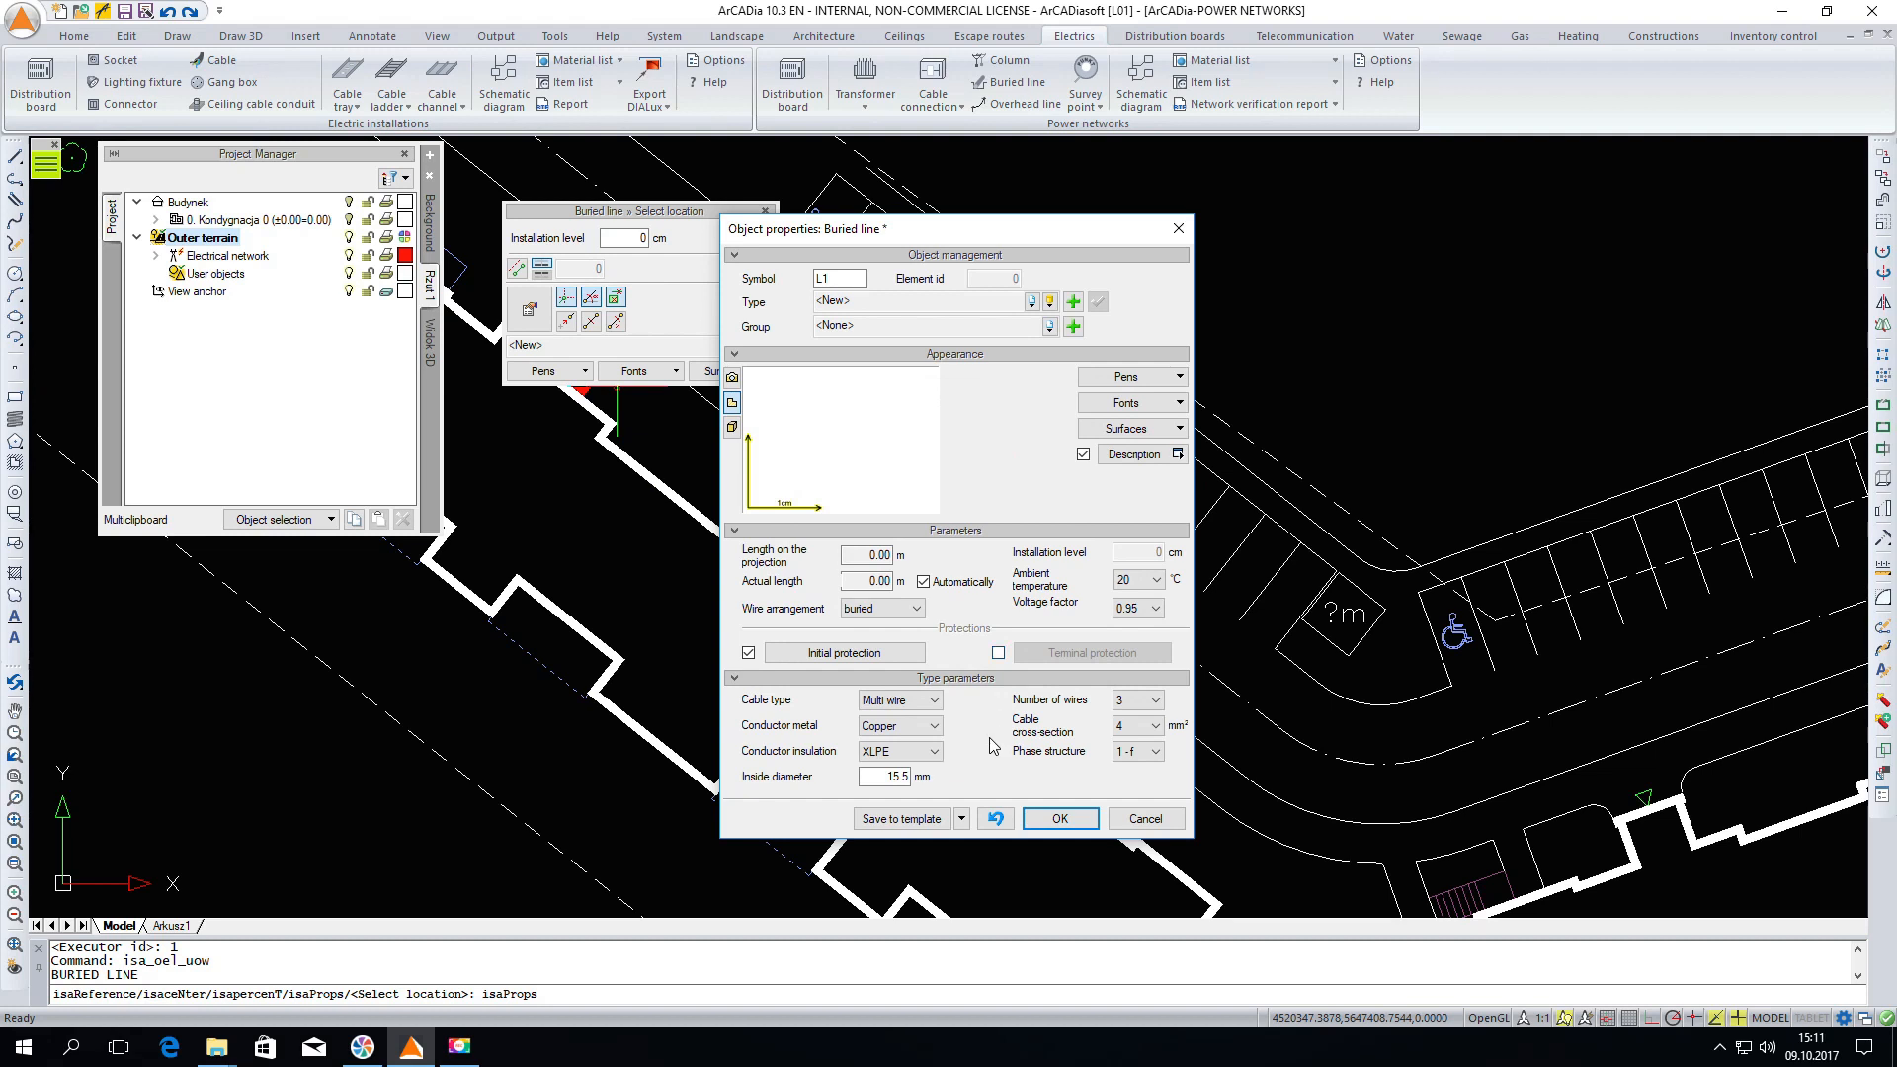
Set the buried line's conductor metal to Aluminium and its number of wires to 4
left_click(934, 726)
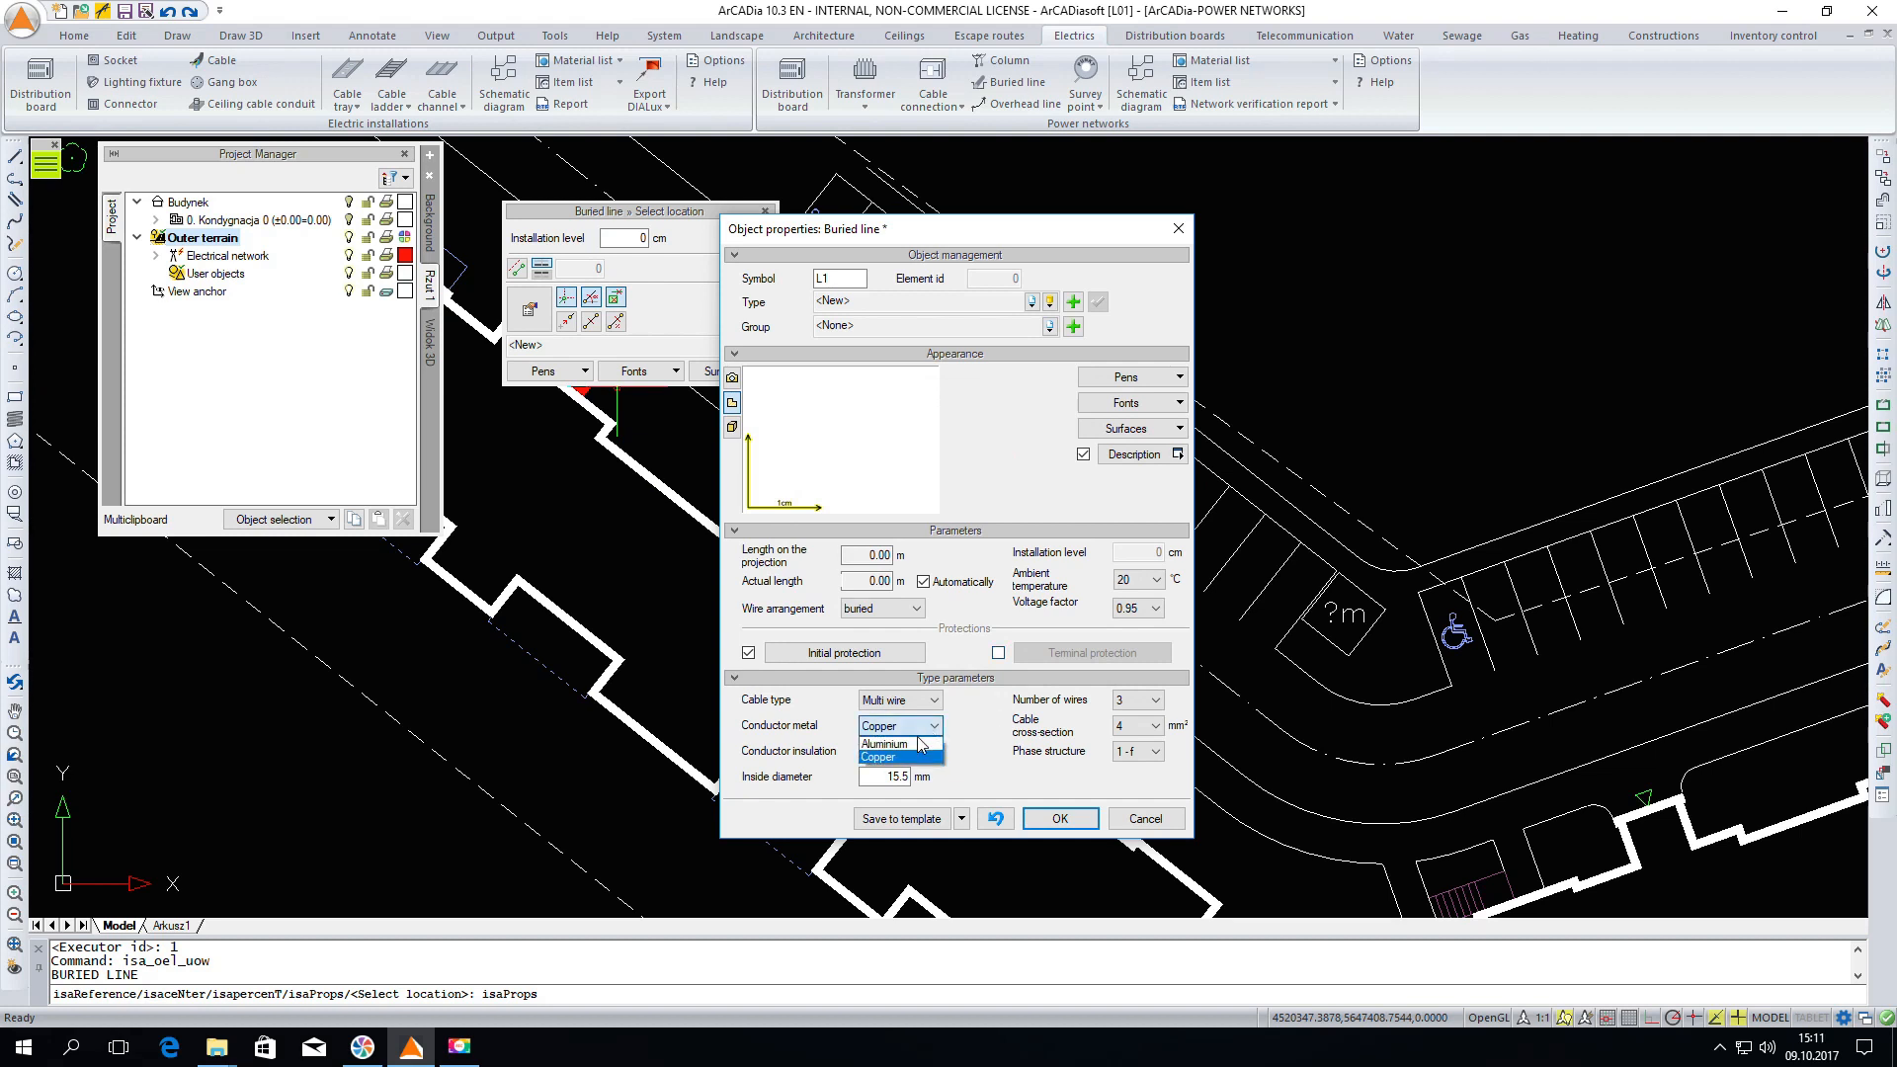
left_click(920, 745)
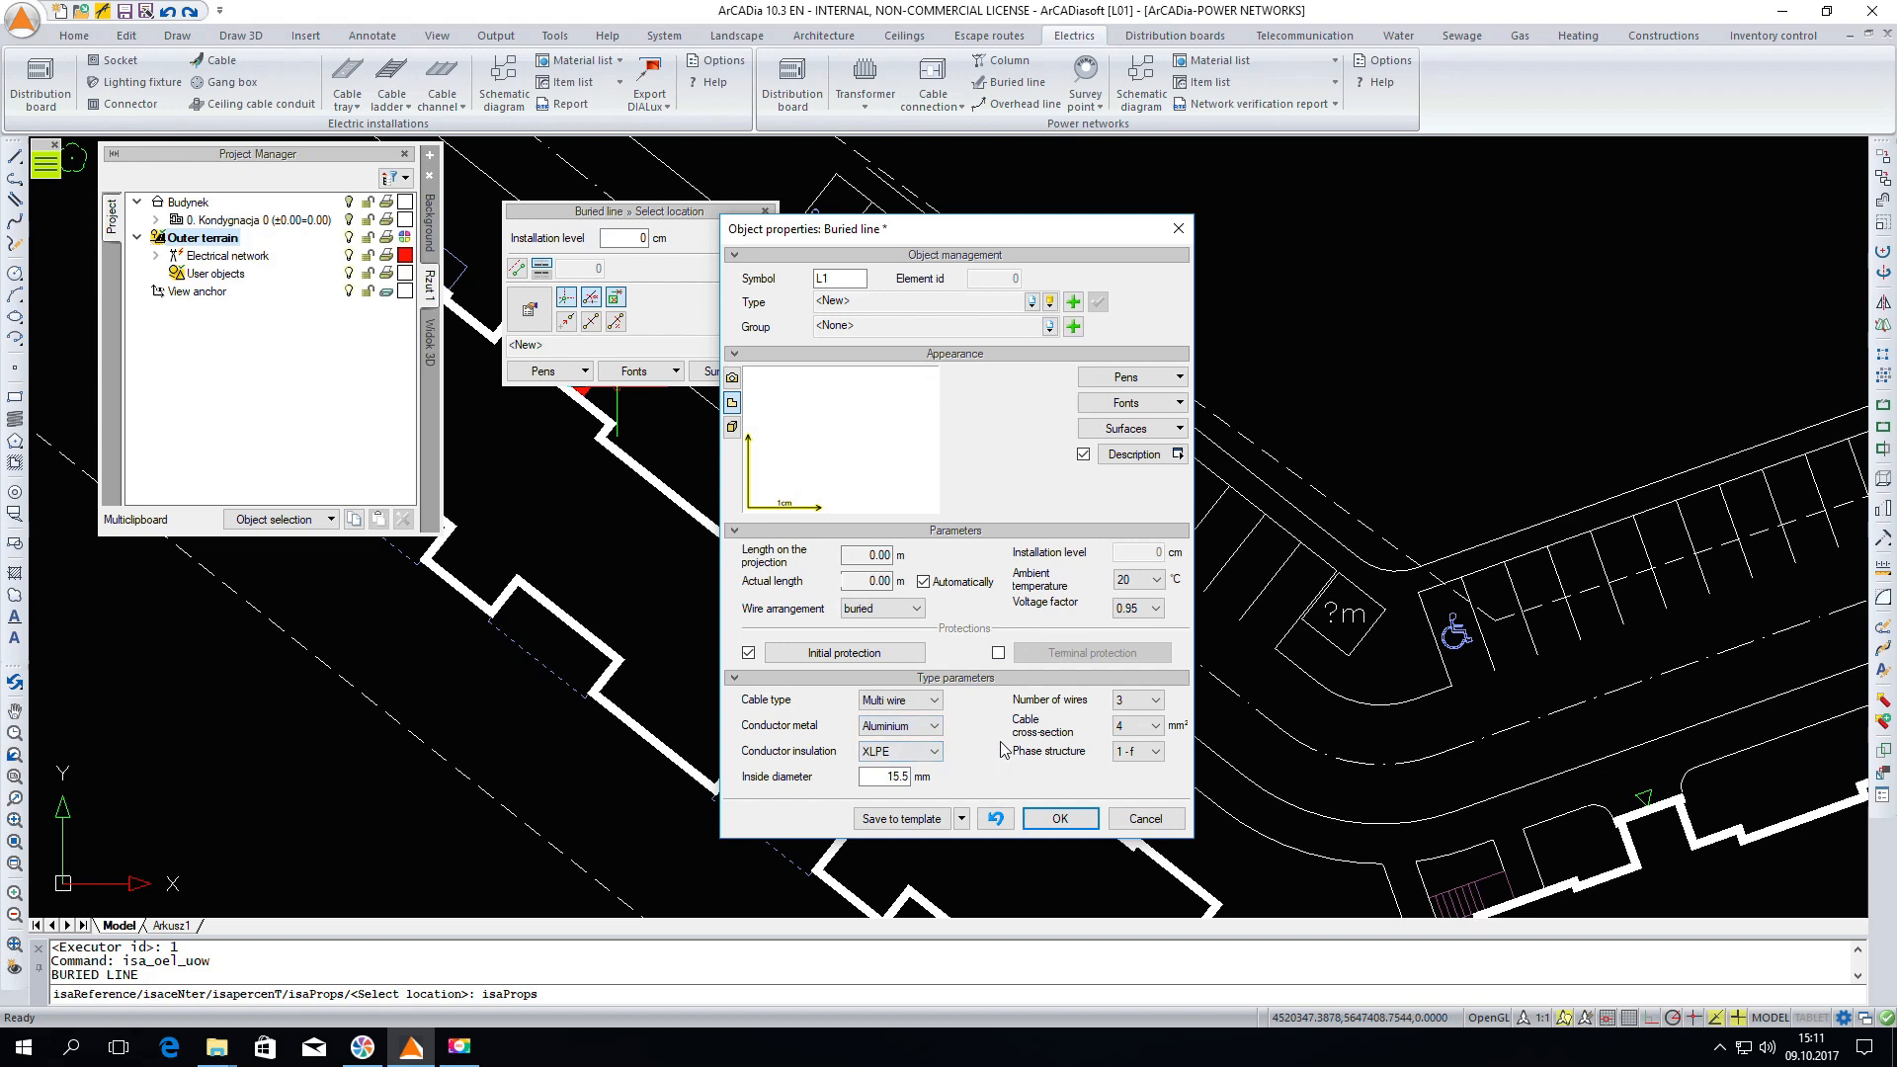
left_click(1133, 704)
left_click(1127, 743)
Set the cable cross-section to 240 mm² and the phase structure to 3-f, then confirm the properties
left_click(1137, 726)
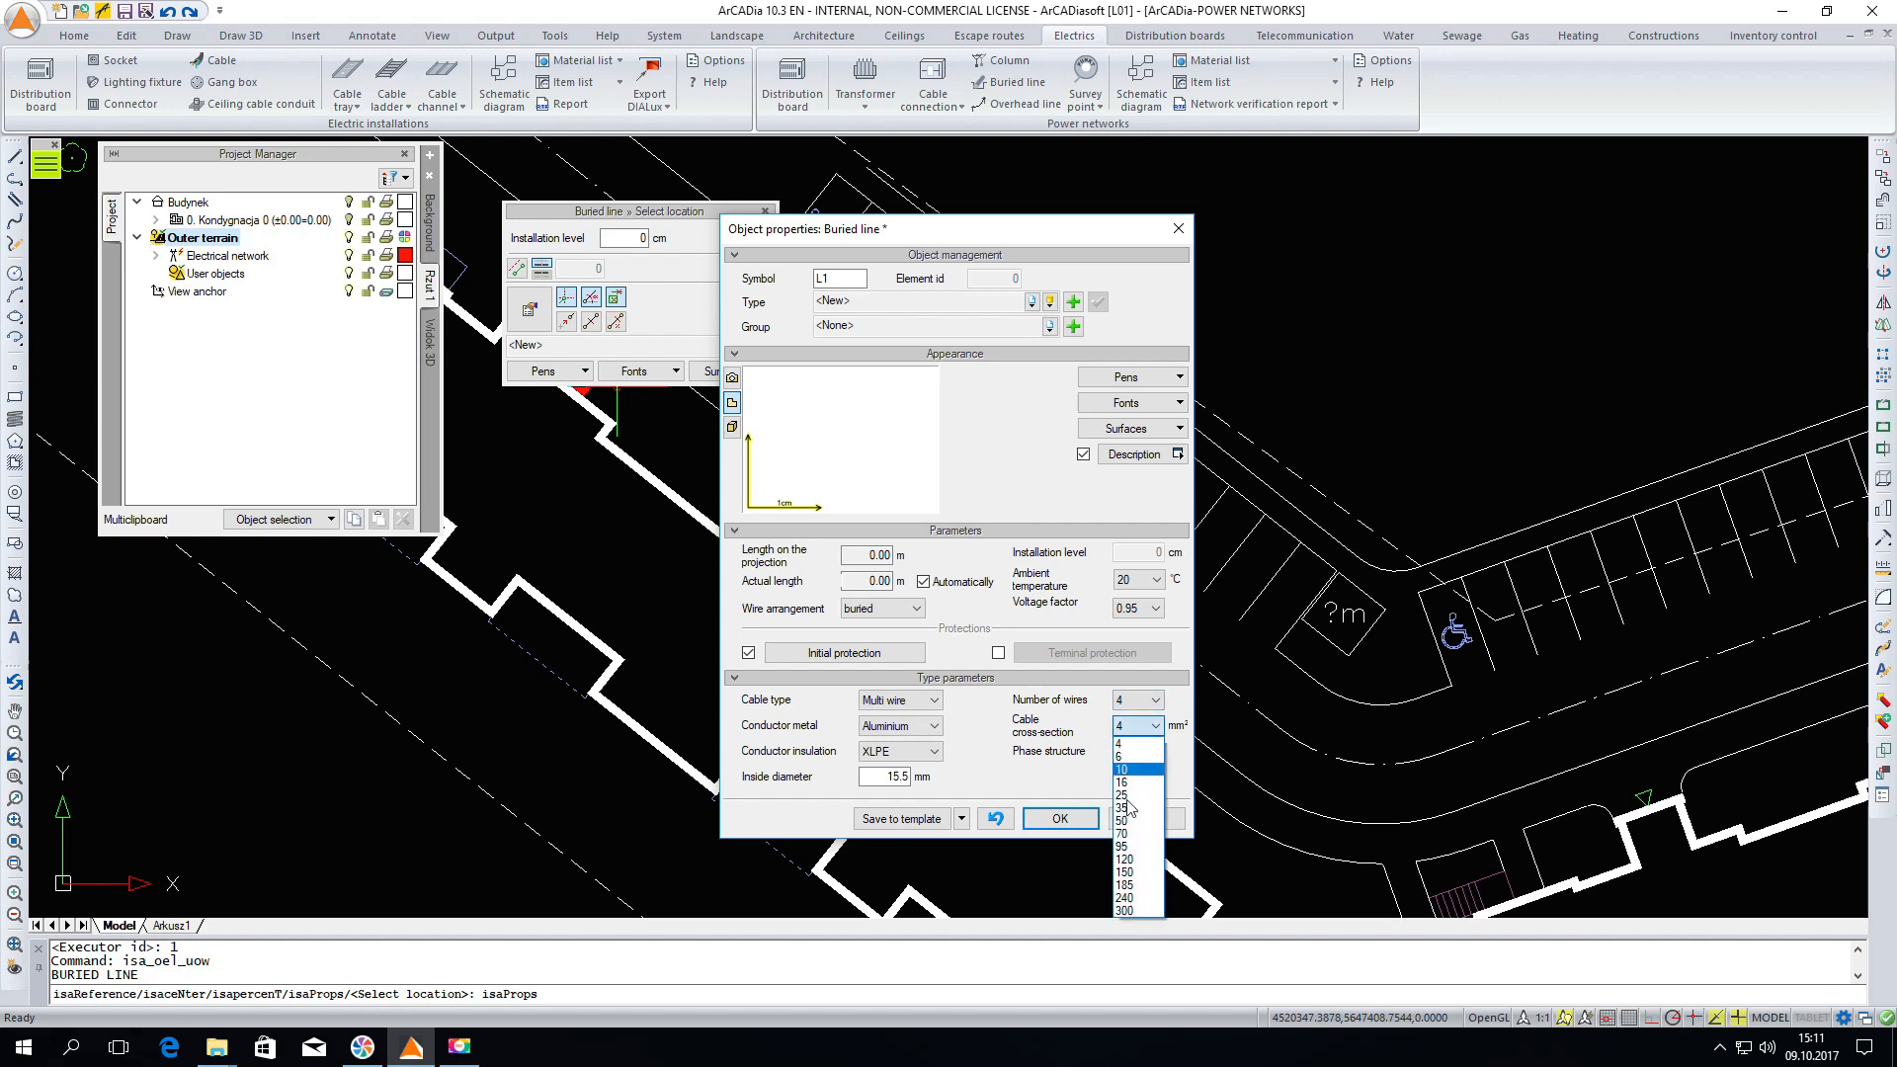
left_click(1124, 898)
left_click(1152, 753)
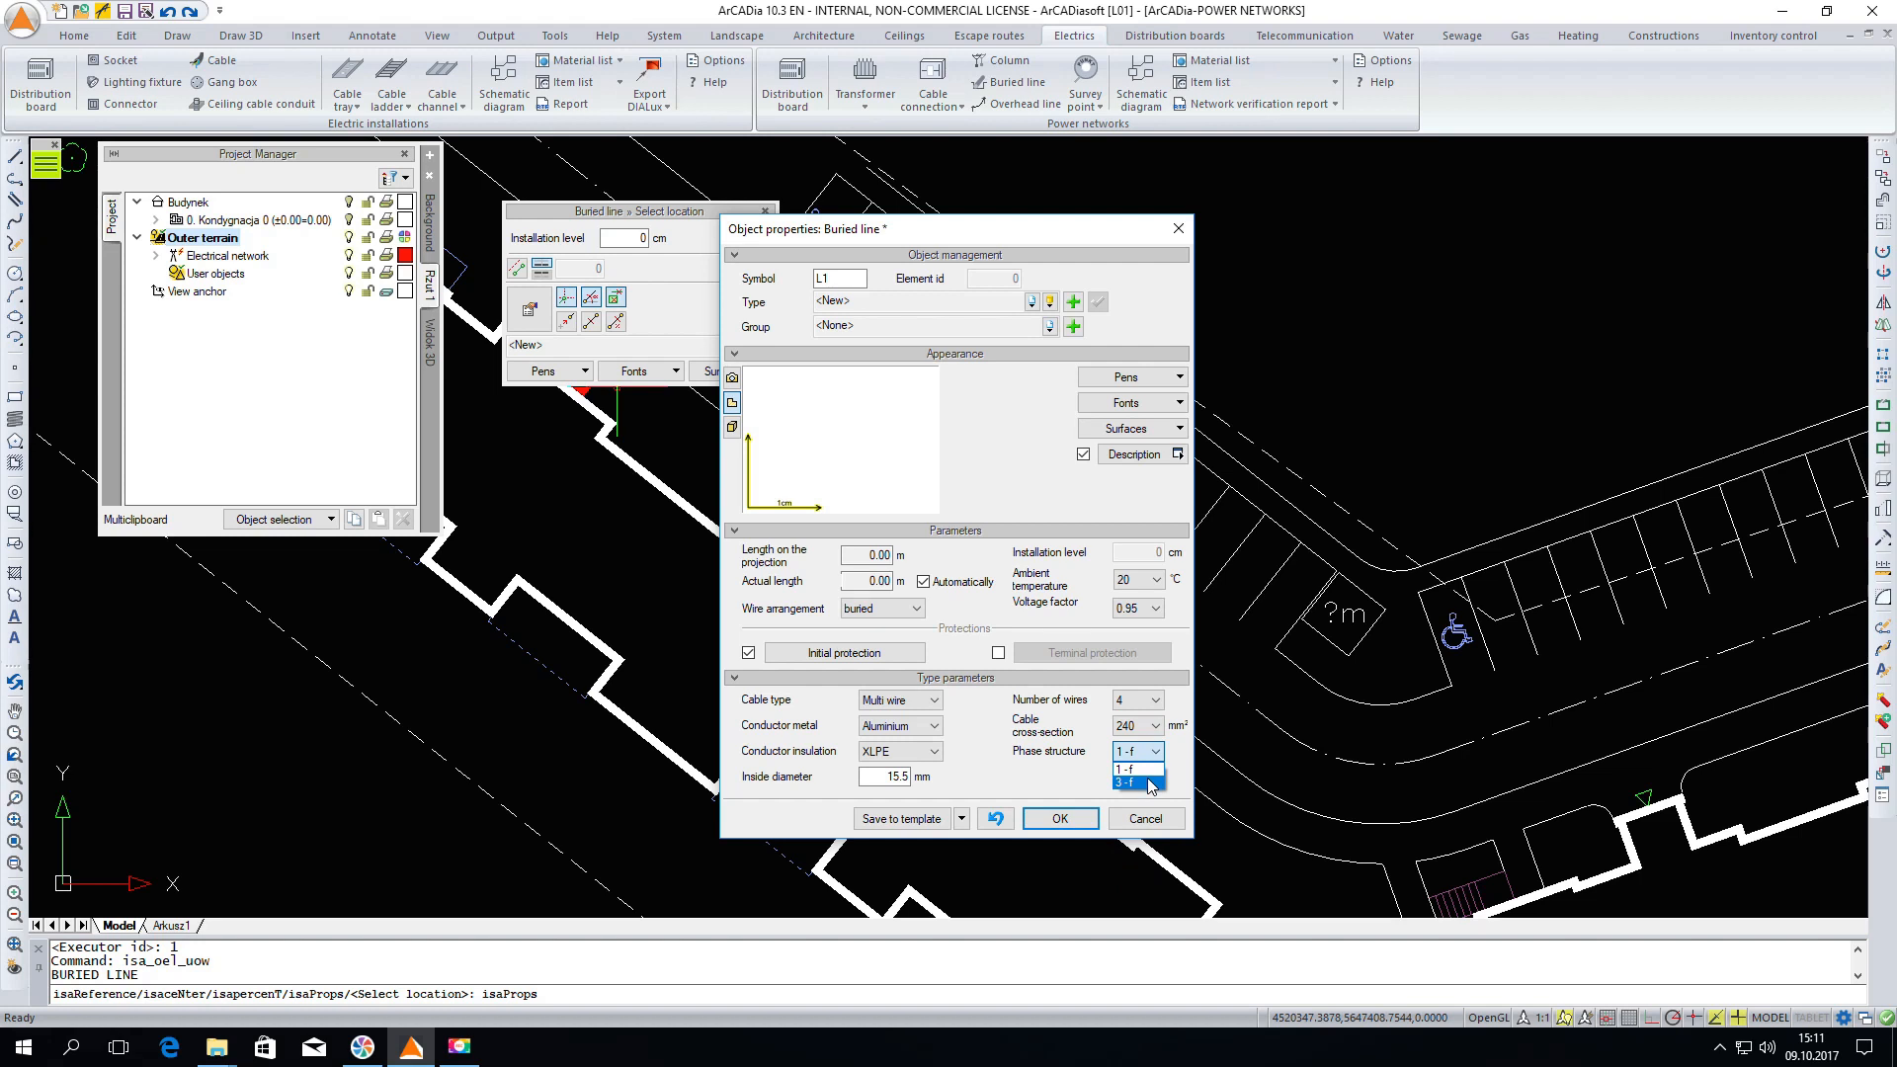
left_click(1150, 783)
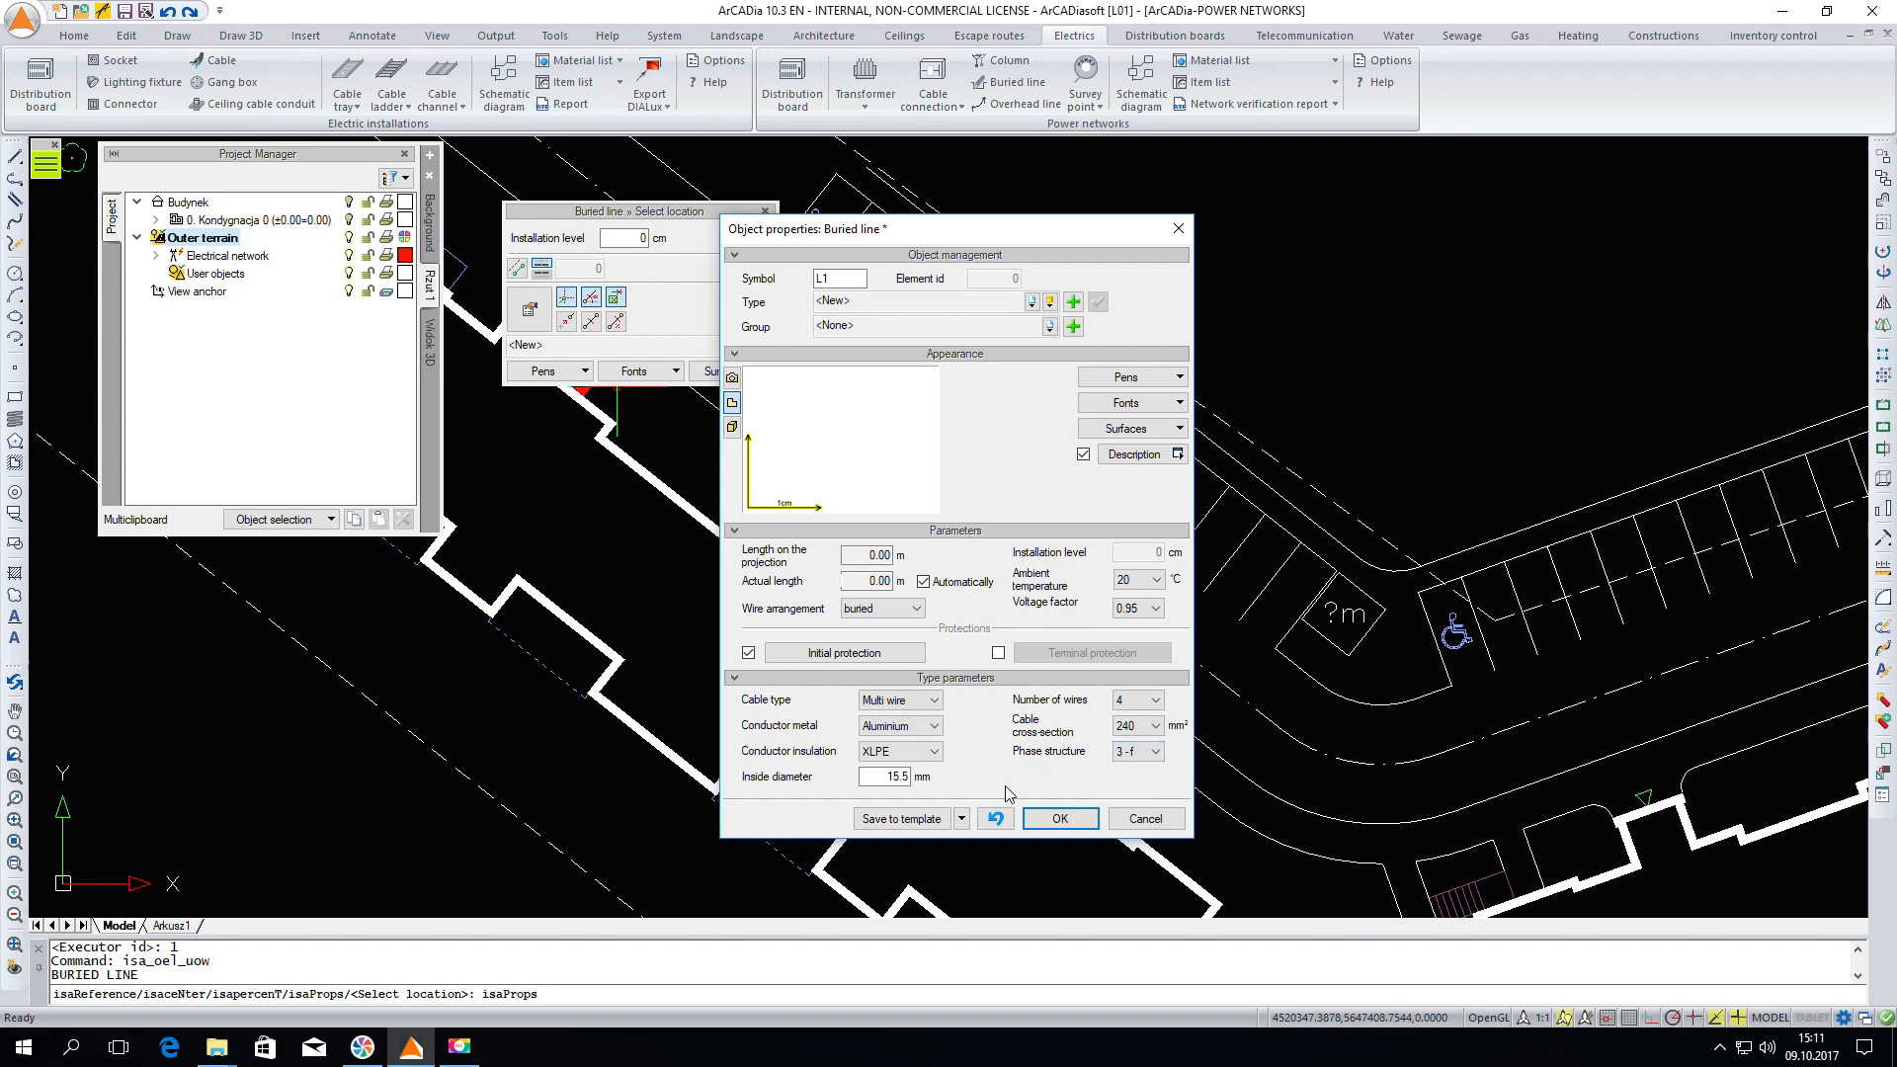
left_click(1059, 818)
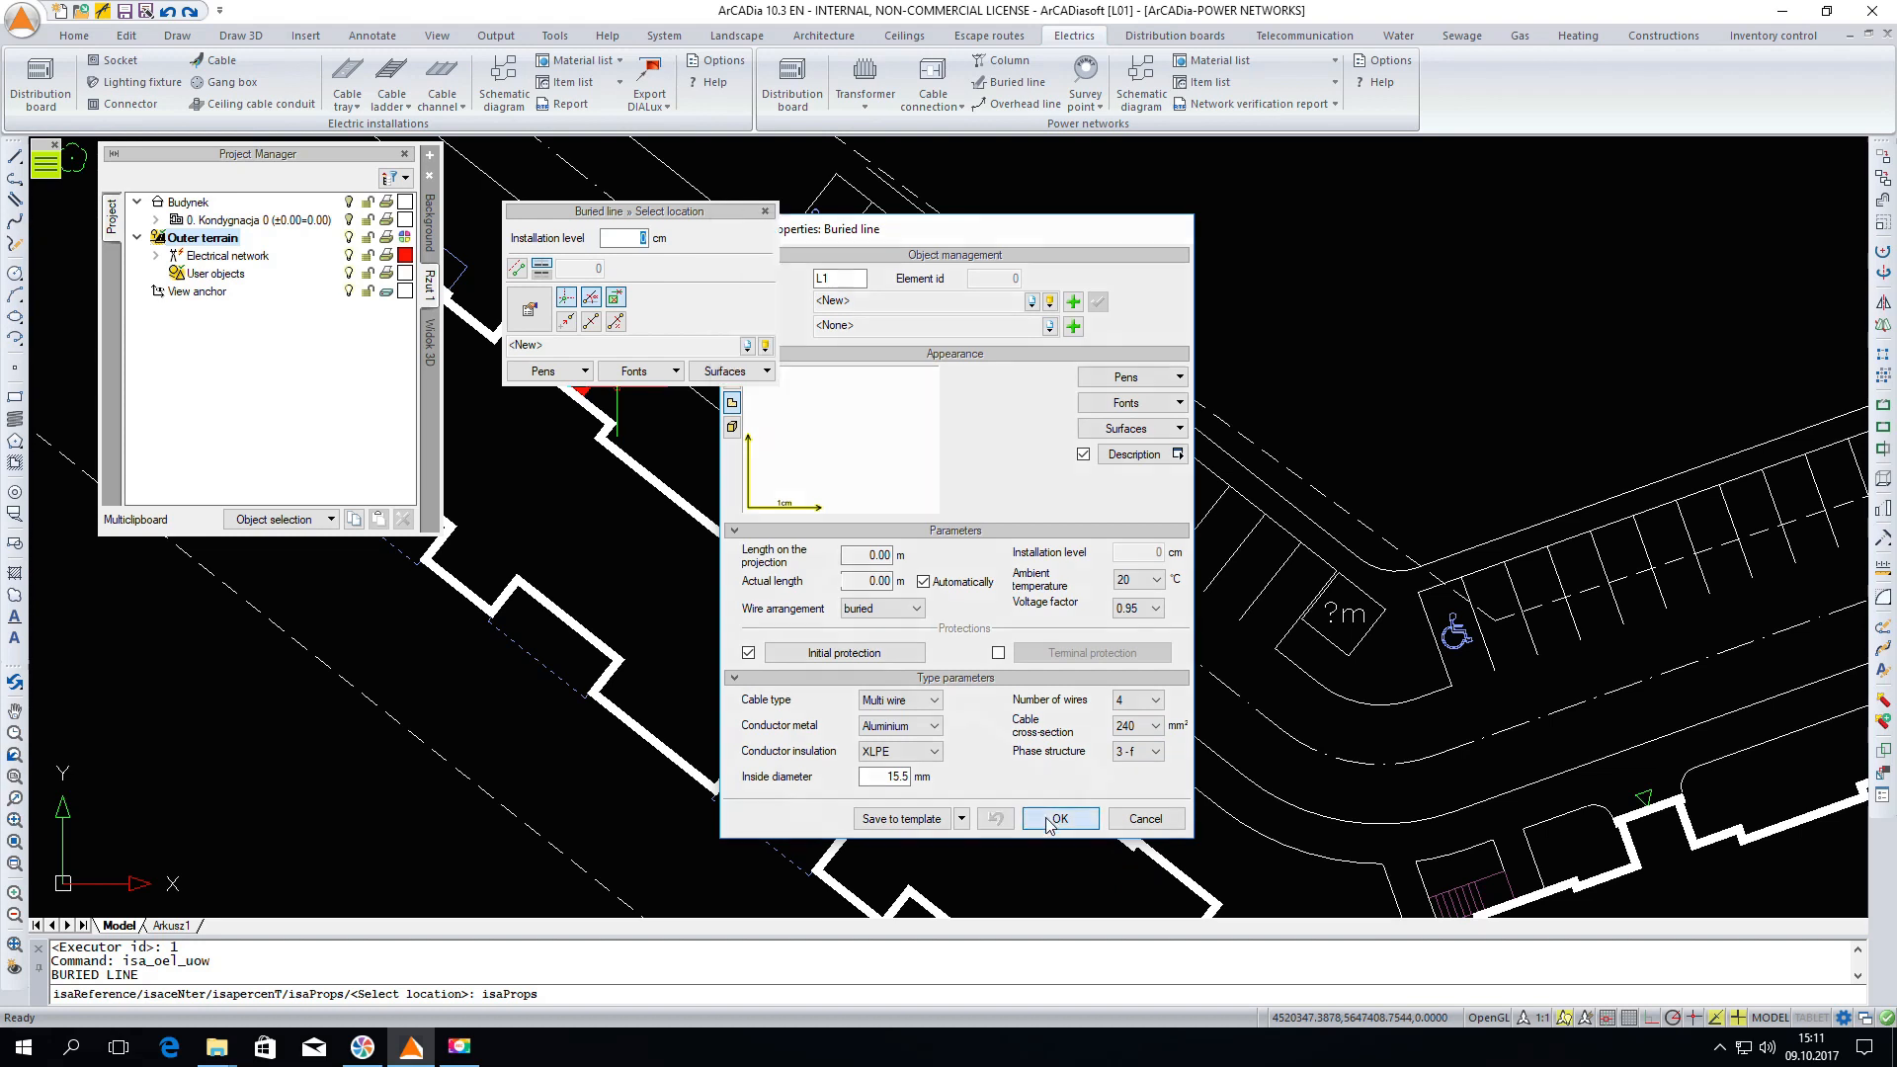
Draw the buried line from the transformer station, with one bend, to the first cable connection on the building wall
scroll(1444, 825, "down", 2)
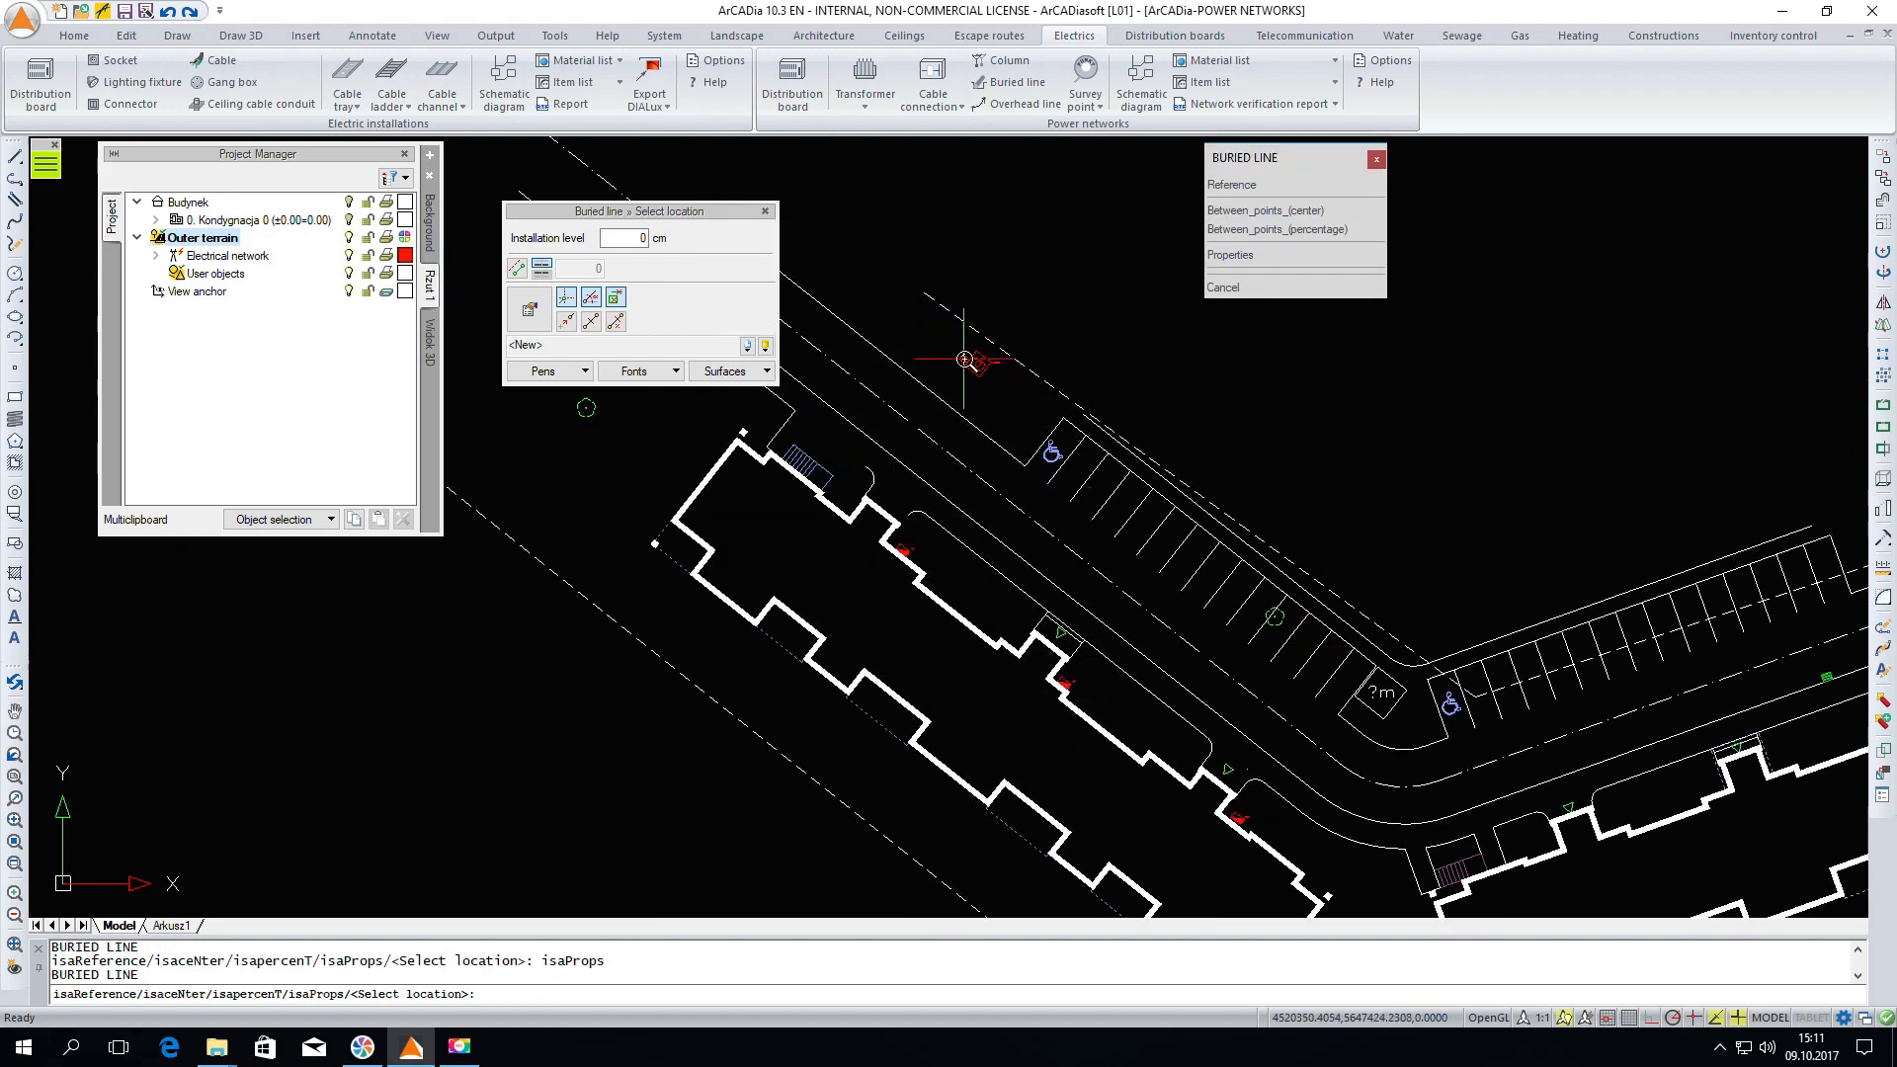
scroll(996, 376, "up", 4)
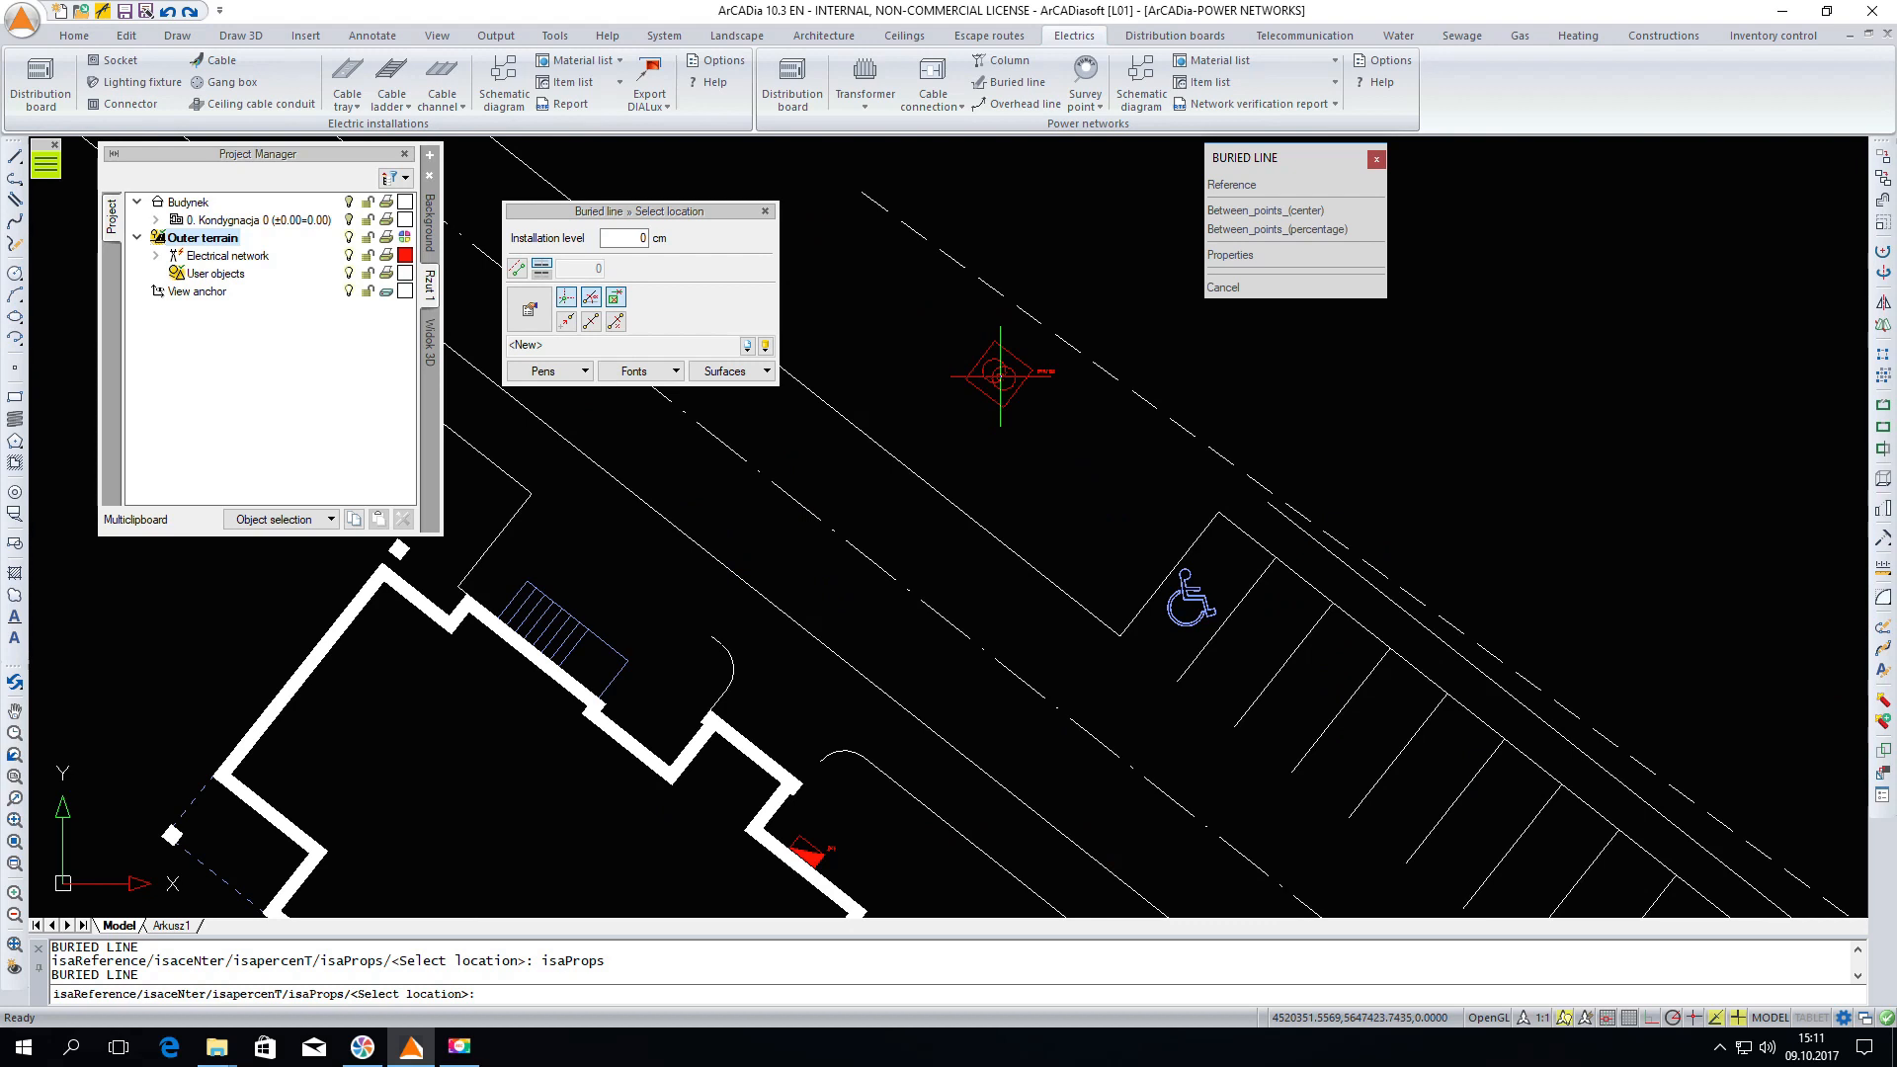
left_click(1000, 376)
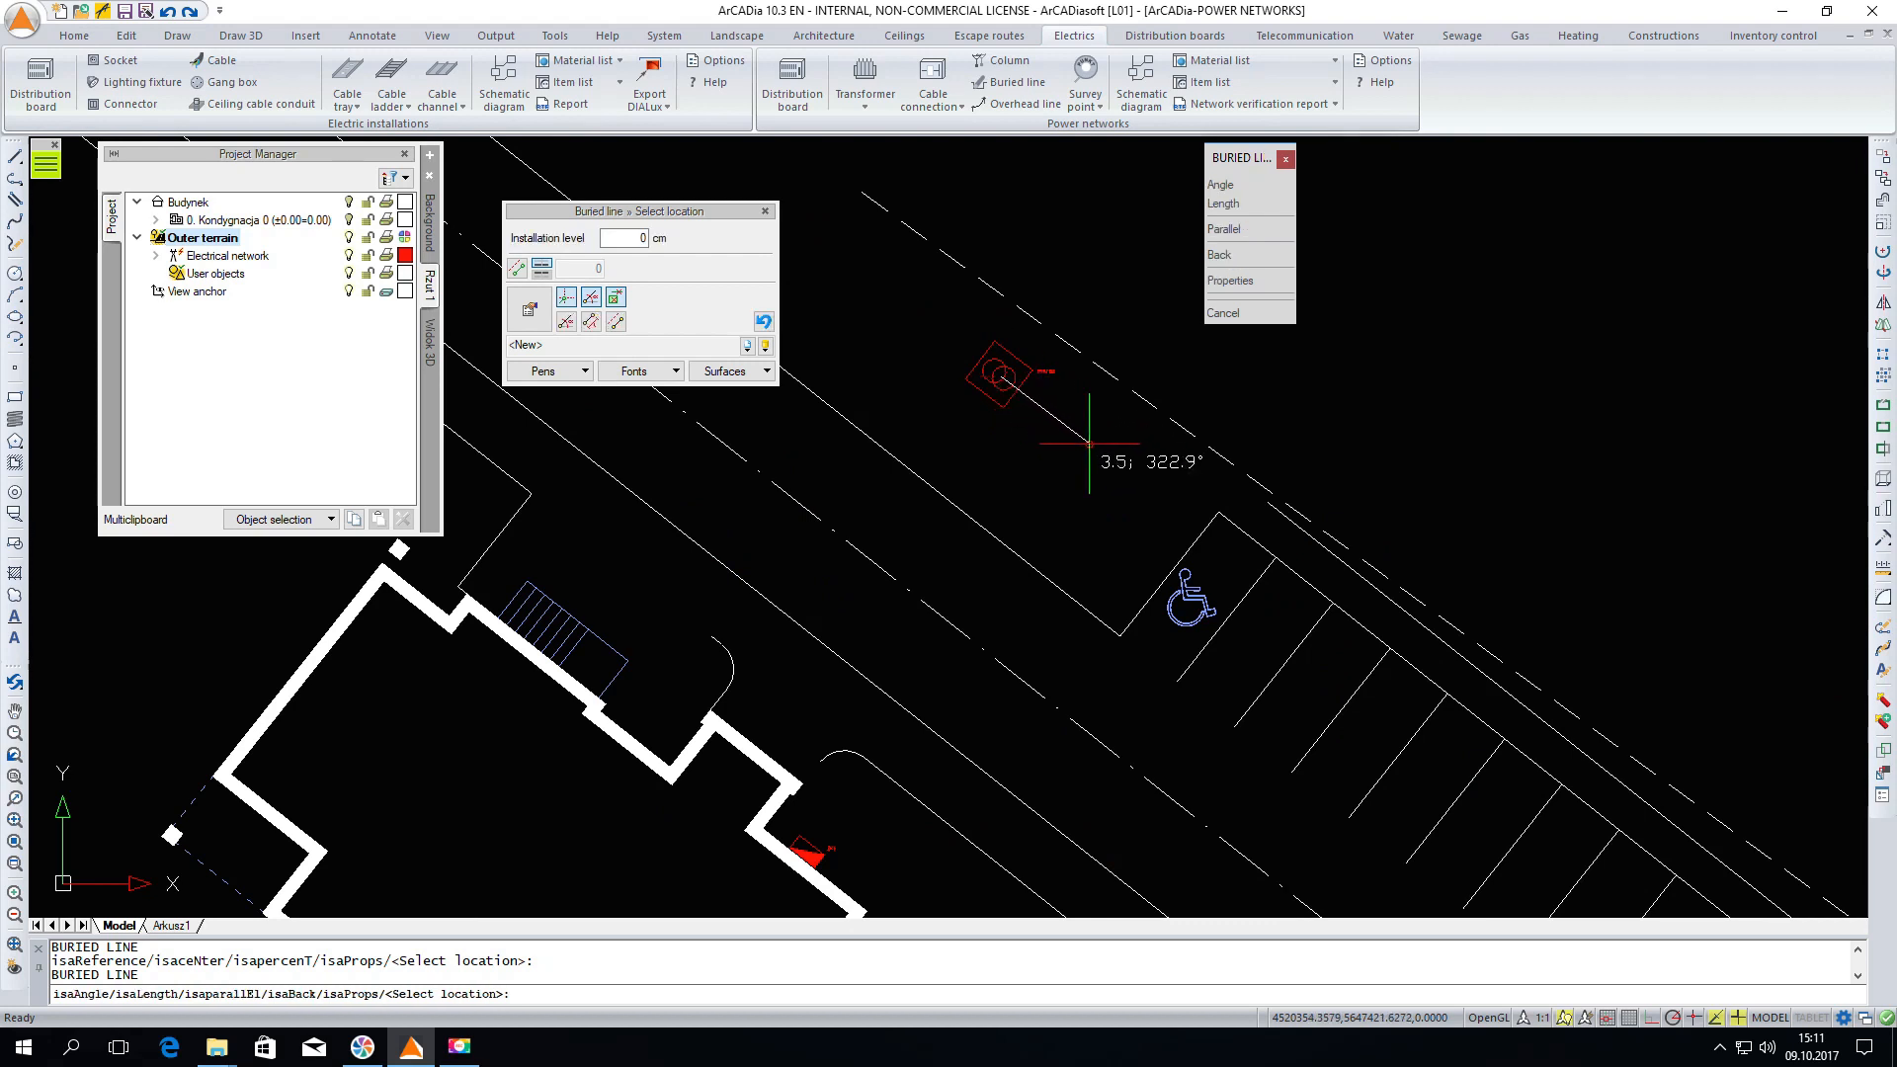
left_click(1123, 467)
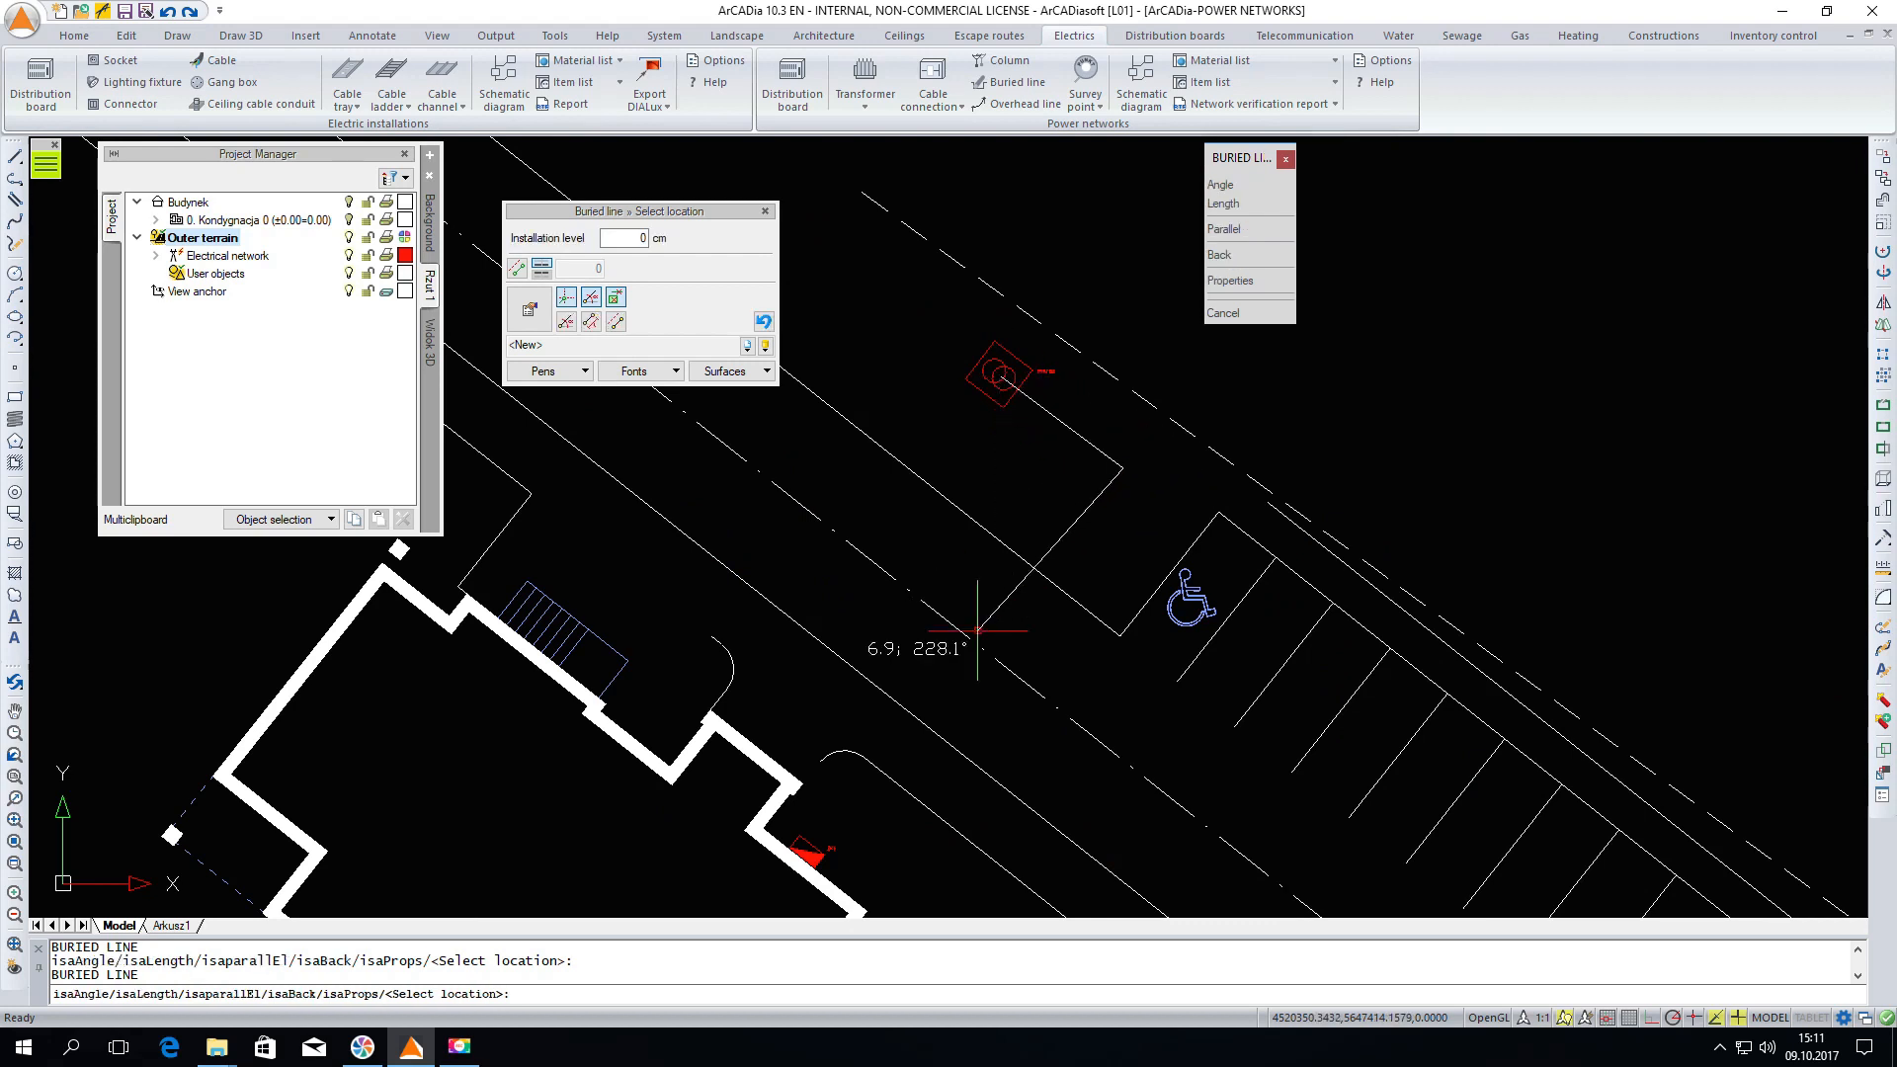
left_click(799, 847)
key("Escape")
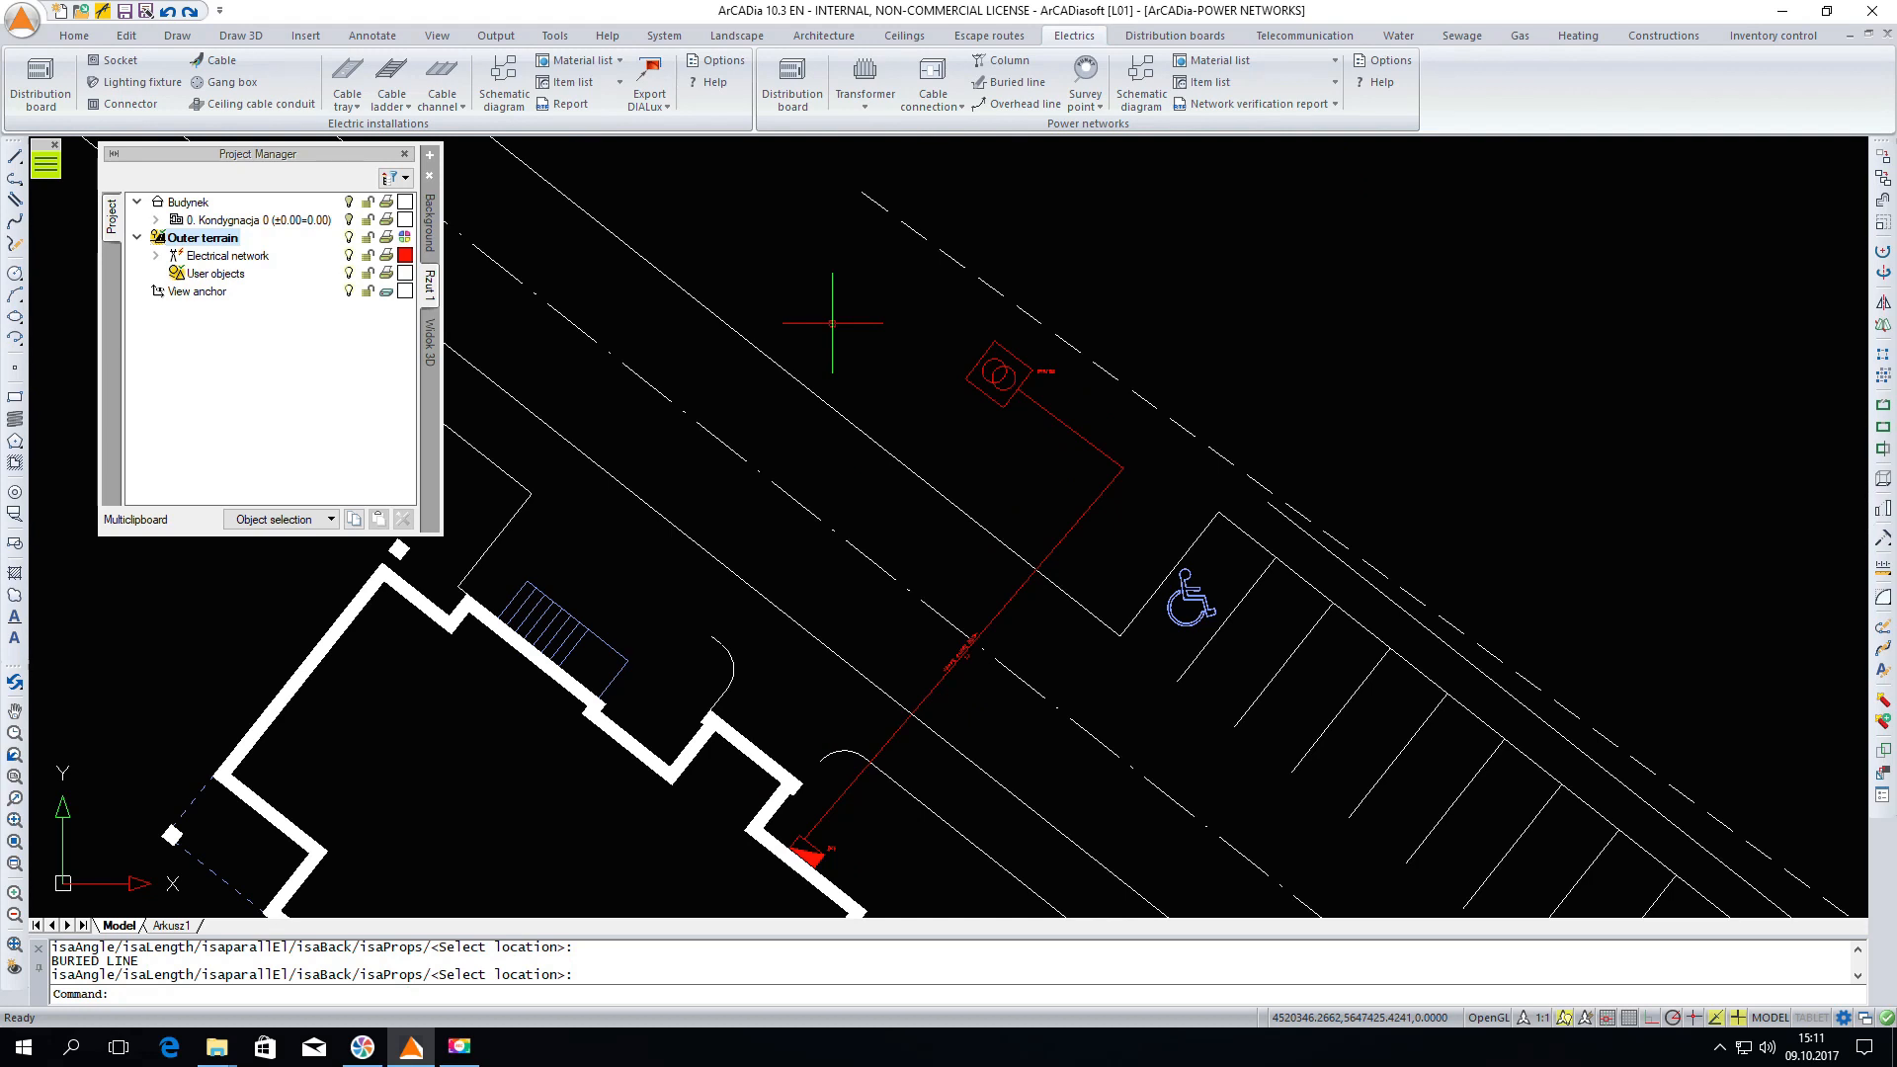
Start inserting a distribution board with installed power 90 kW, width 200 cm, depth 50 cm and height 150 cm
scroll(909, 176, "down", 4)
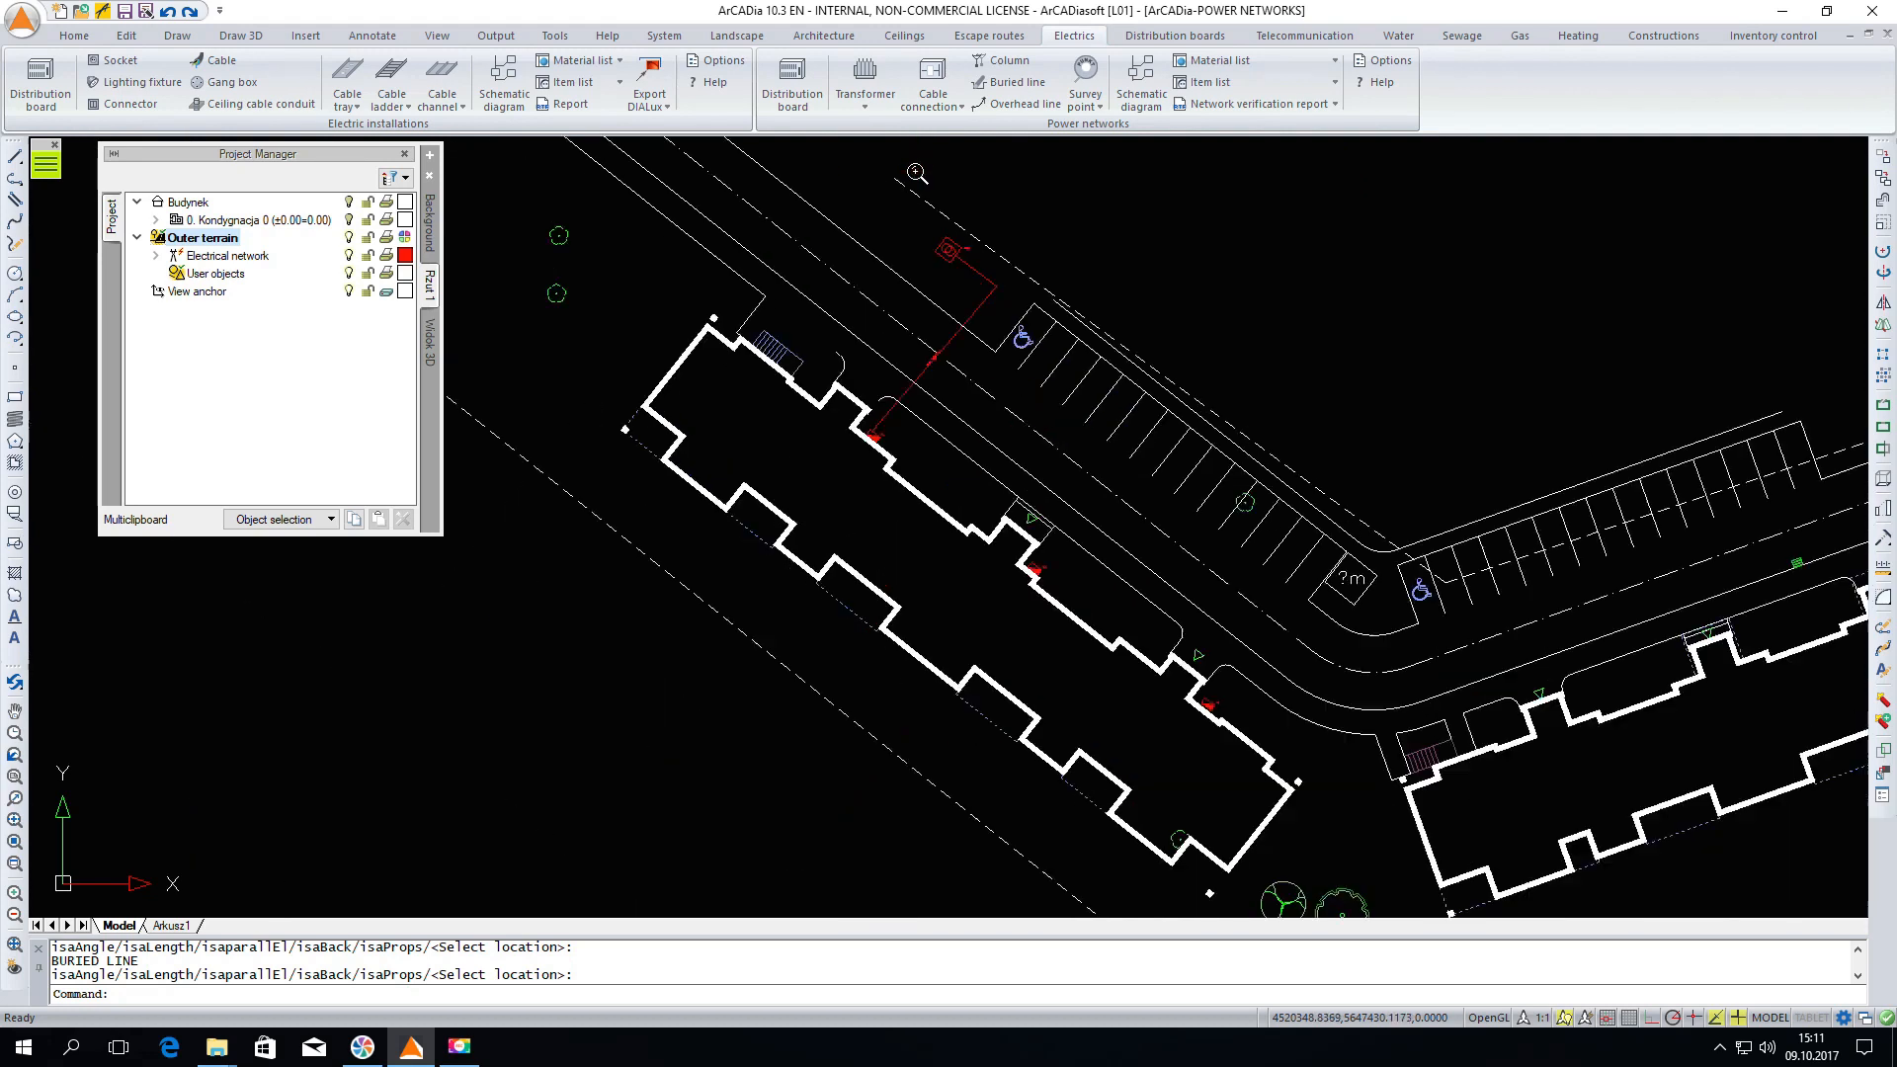
left_click(796, 72)
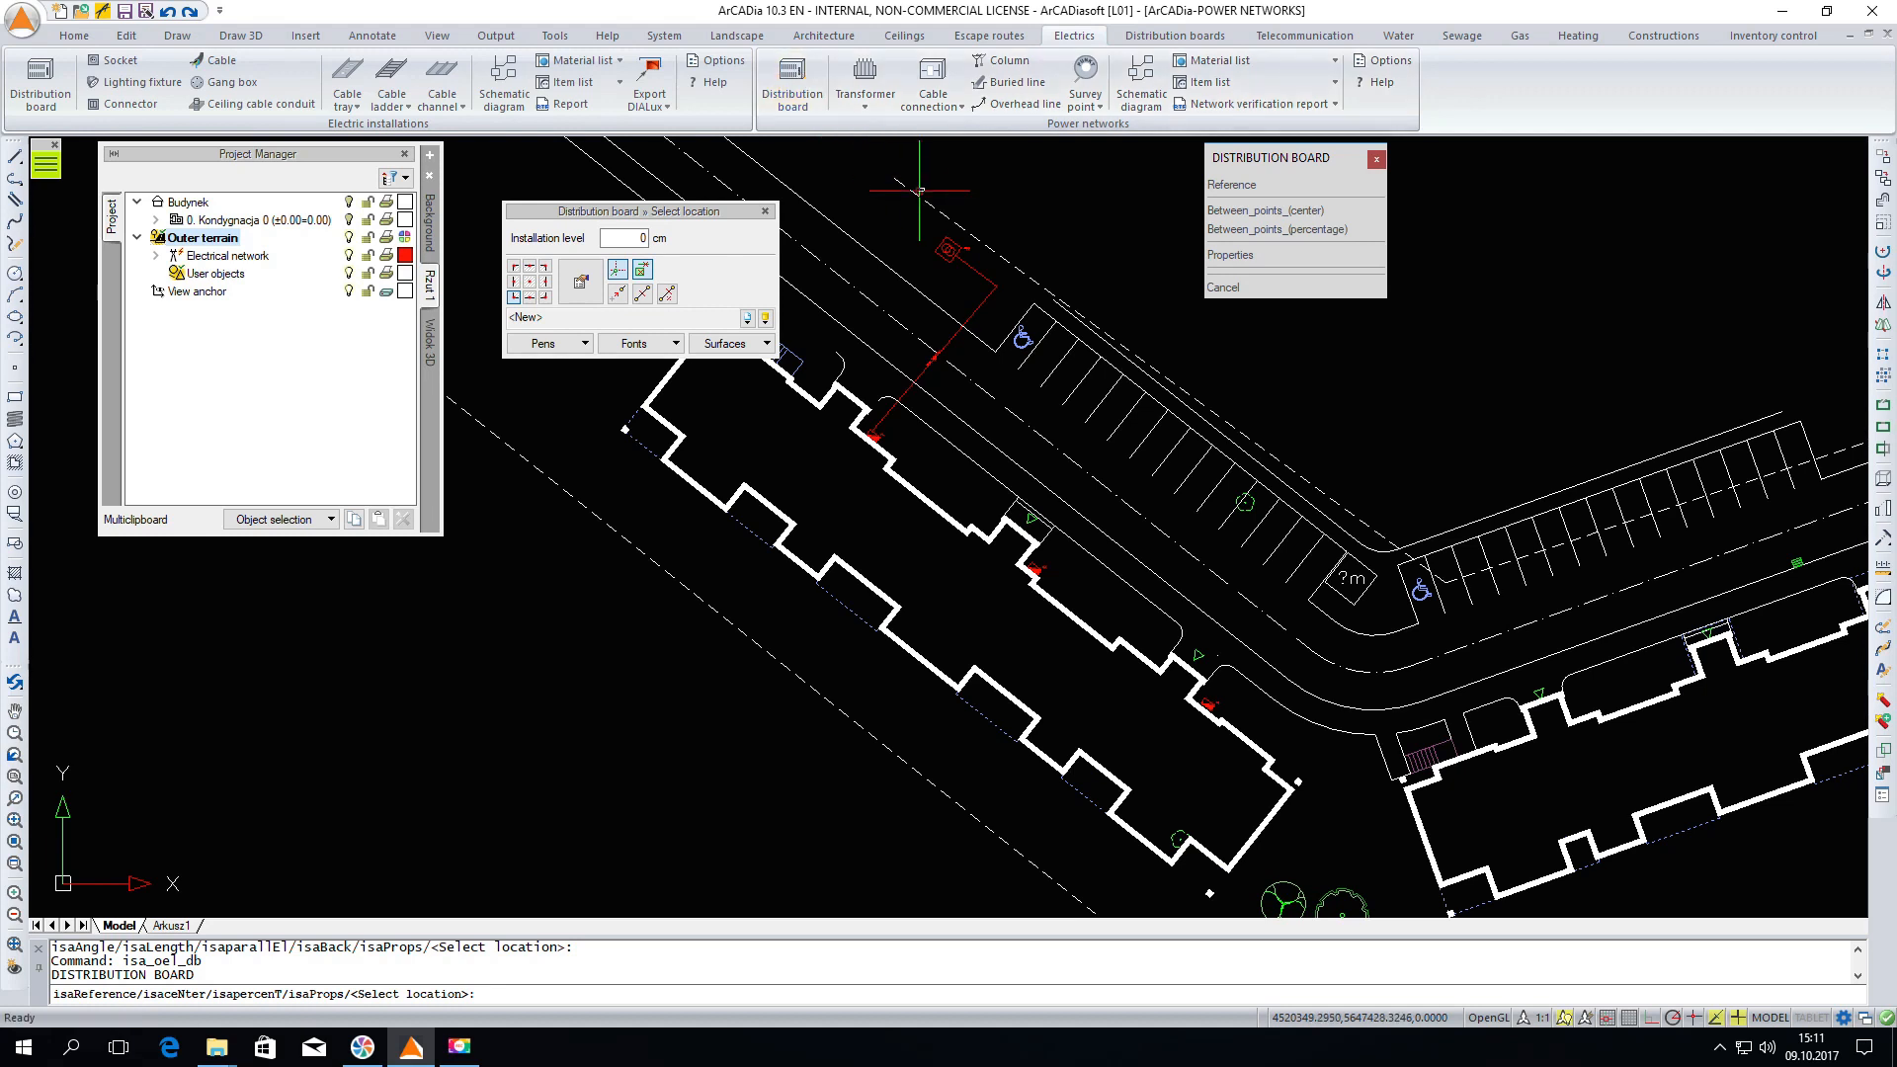
left_click(581, 282)
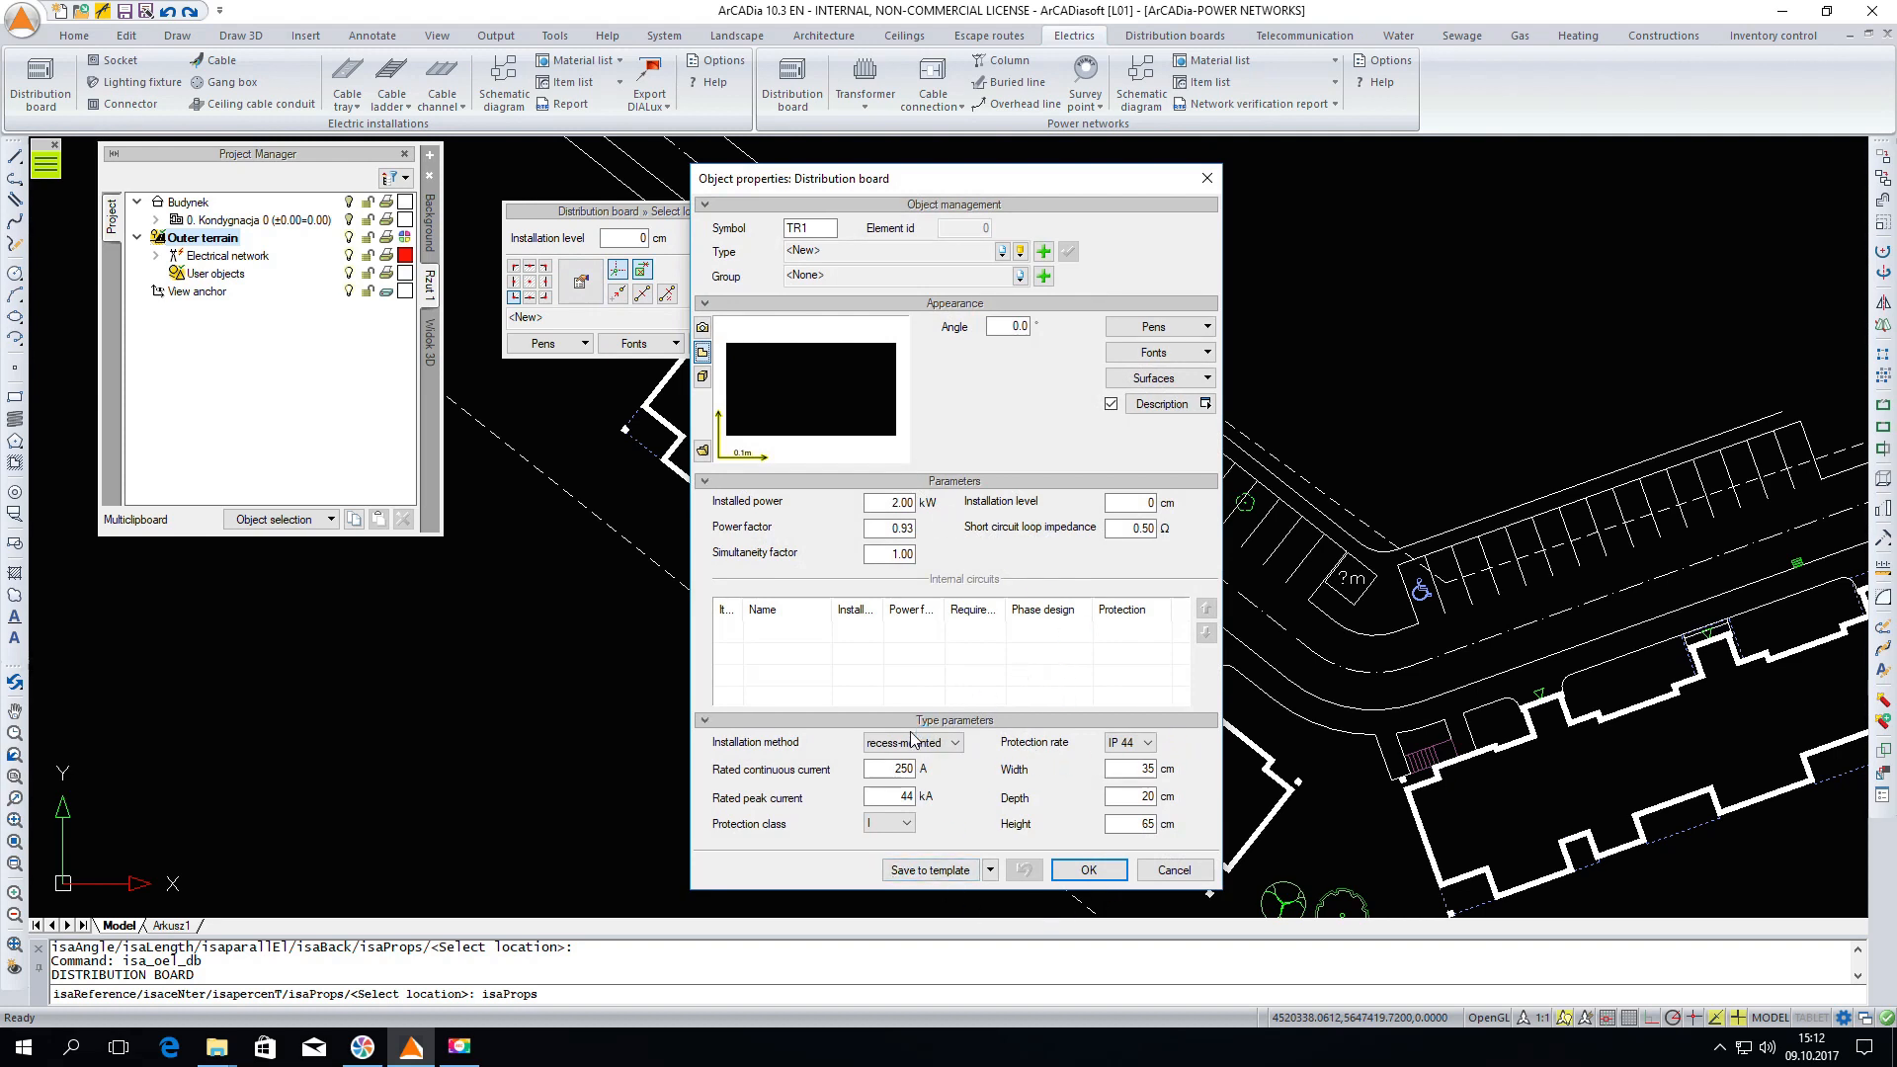
left_click(904, 503)
type("90")
left_click_drag(1126, 773, 1160, 772)
type("3")
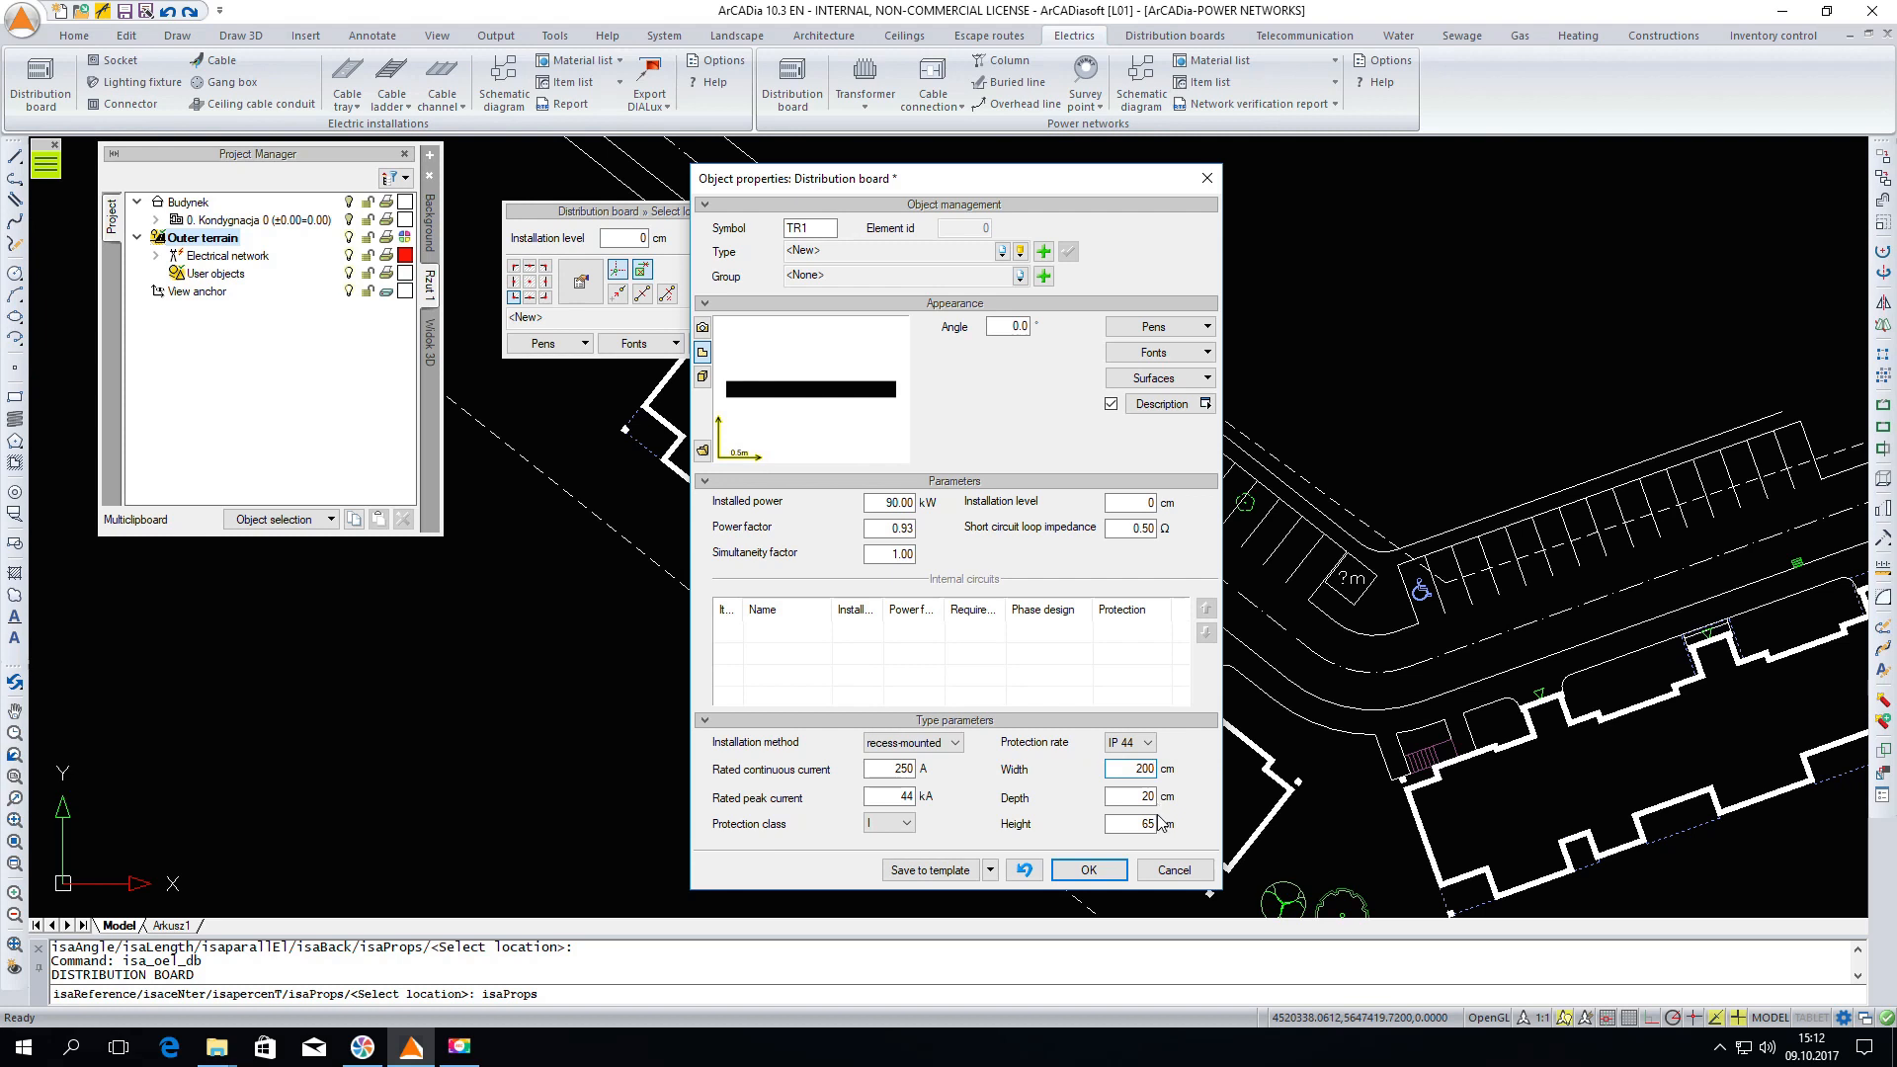
left_click_drag(1134, 796, 1164, 825)
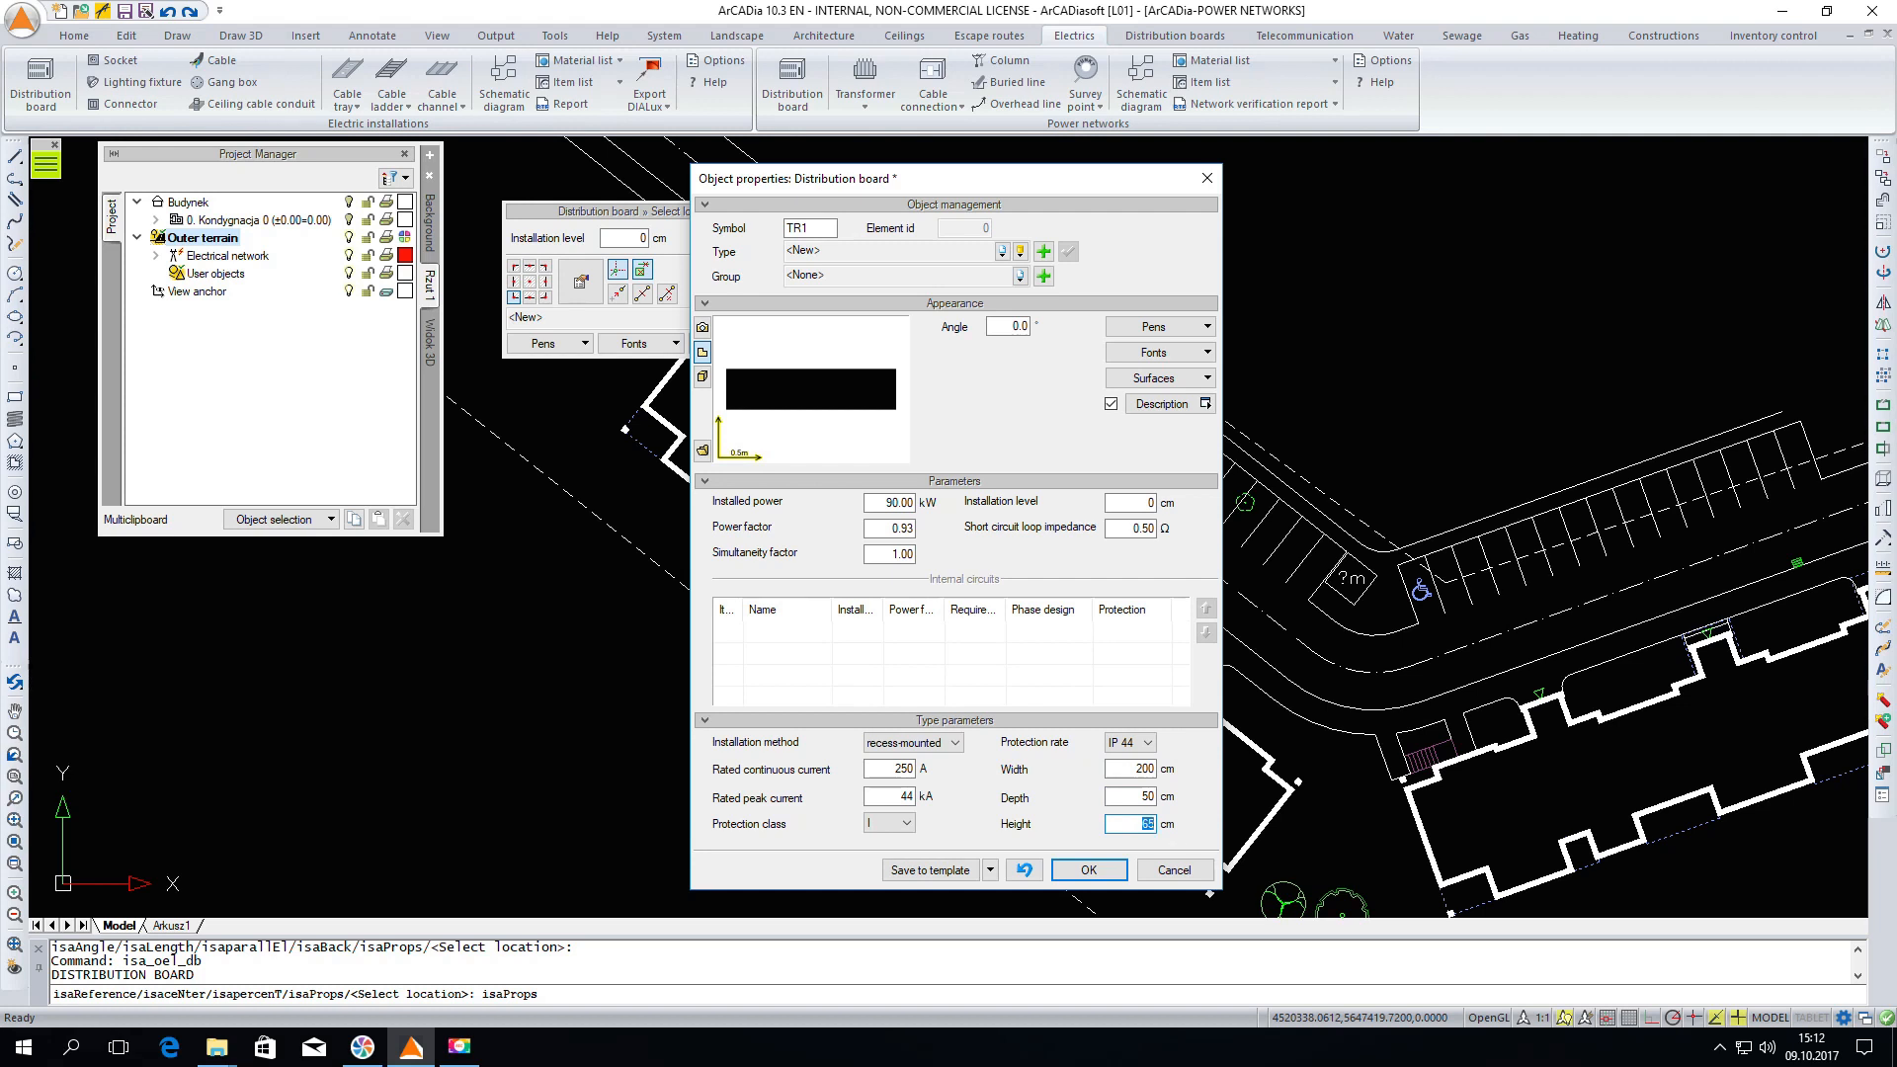
left_click(1021, 251)
left_click(1166, 271)
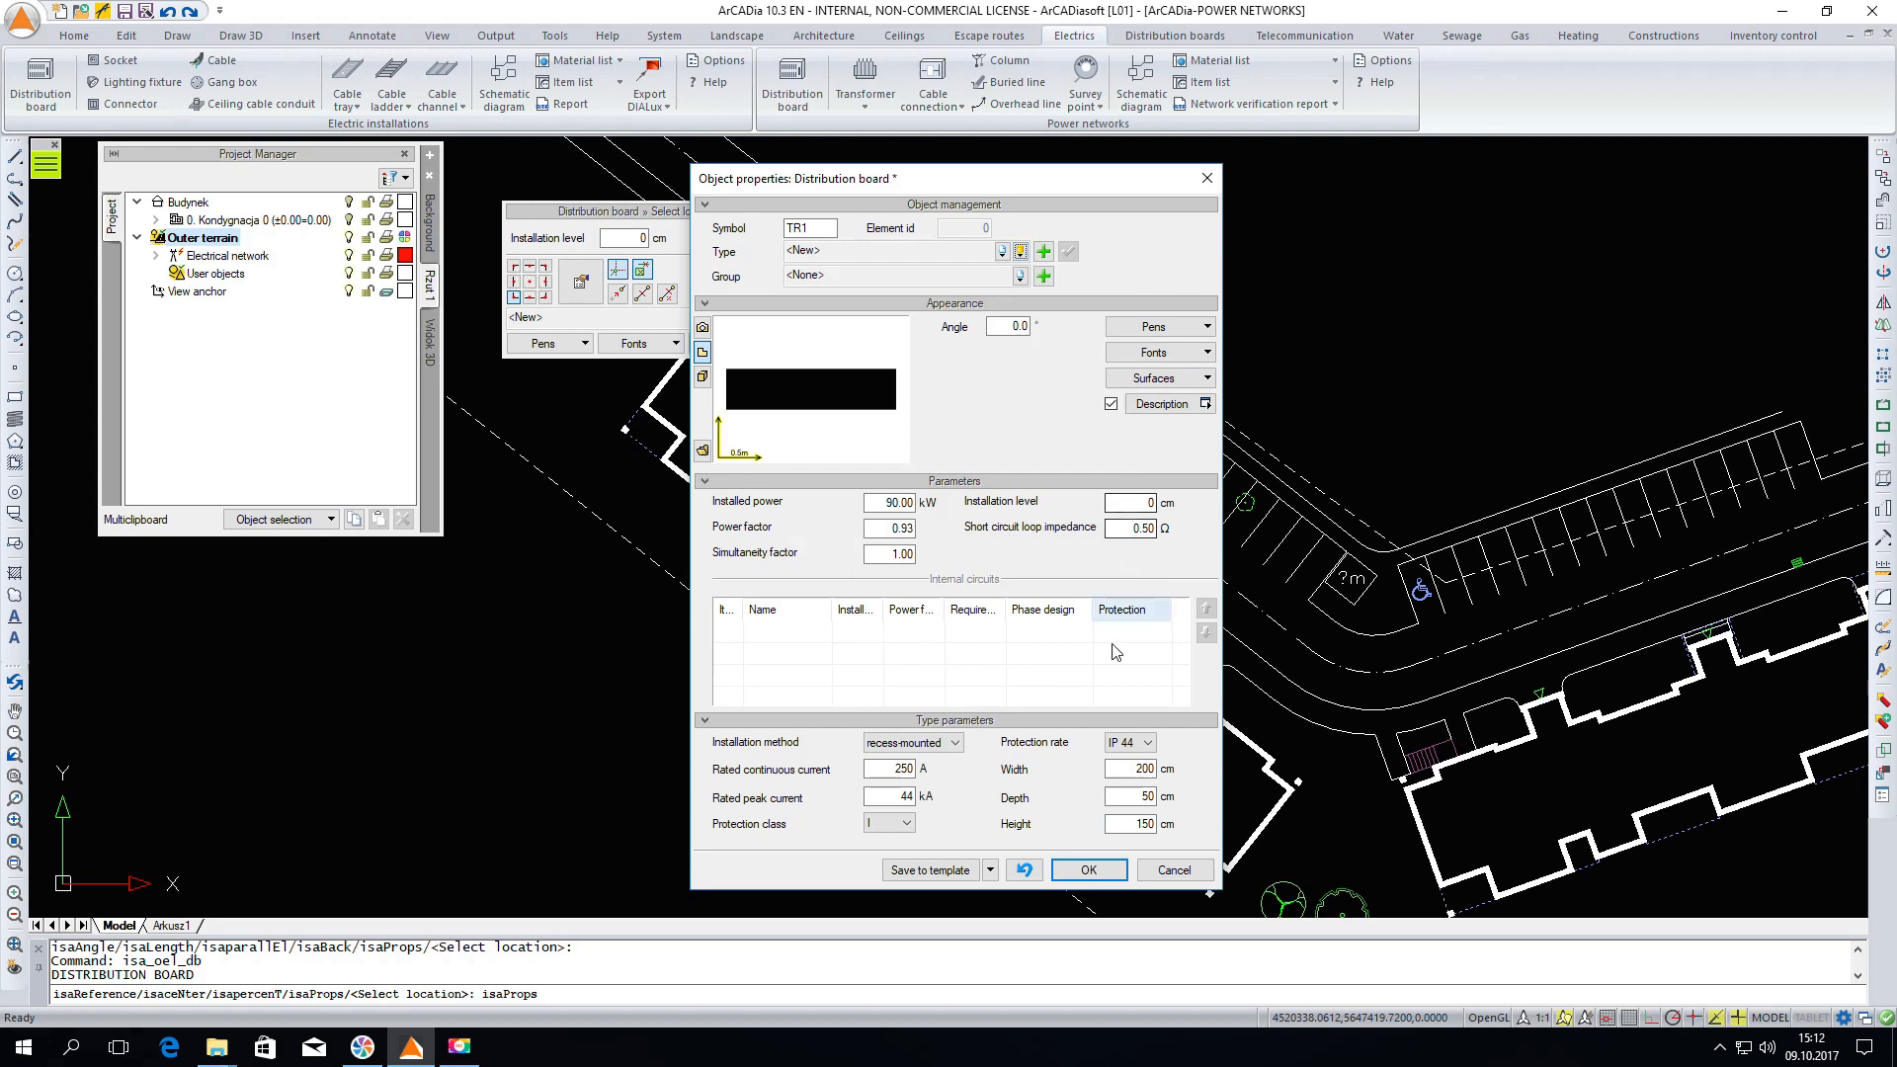
left_click(1088, 870)
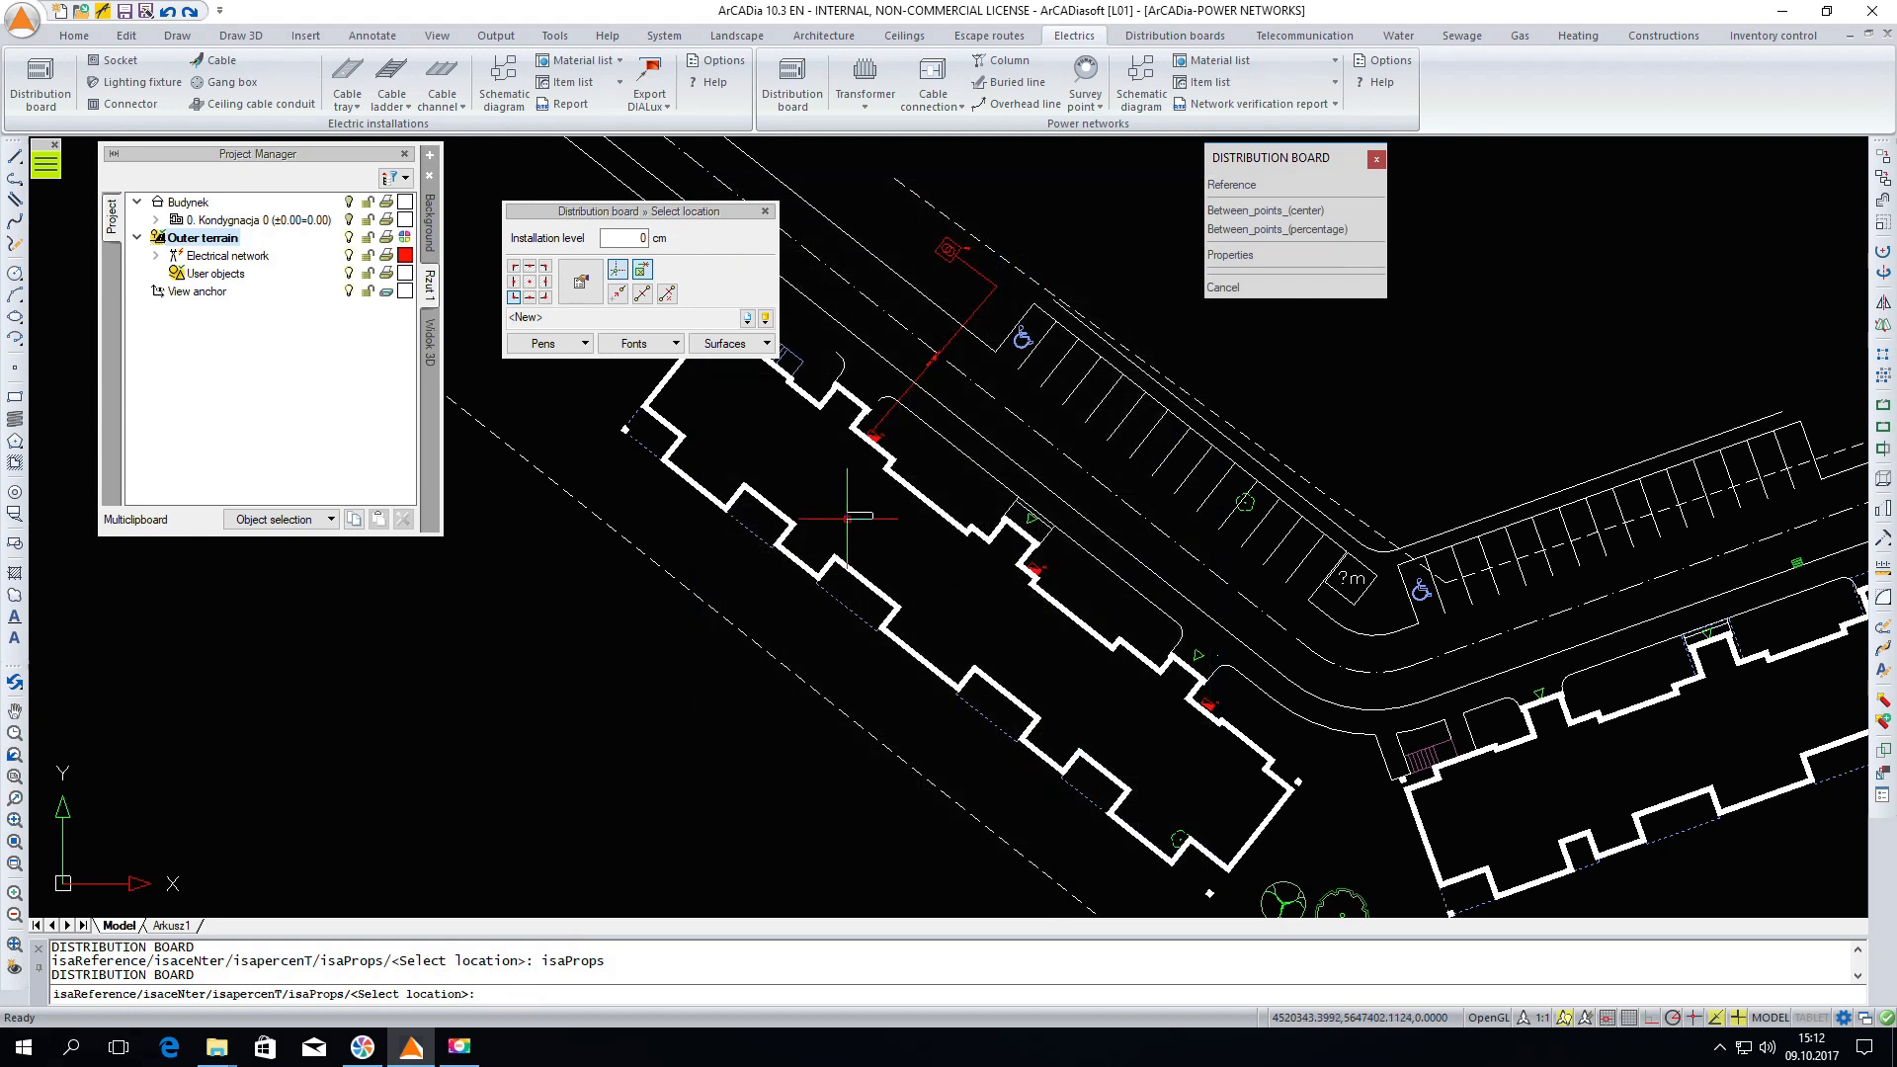
Place two distribution boards inside the building, each rotated parallel to the building walls
scroll(857, 517, "up", 2)
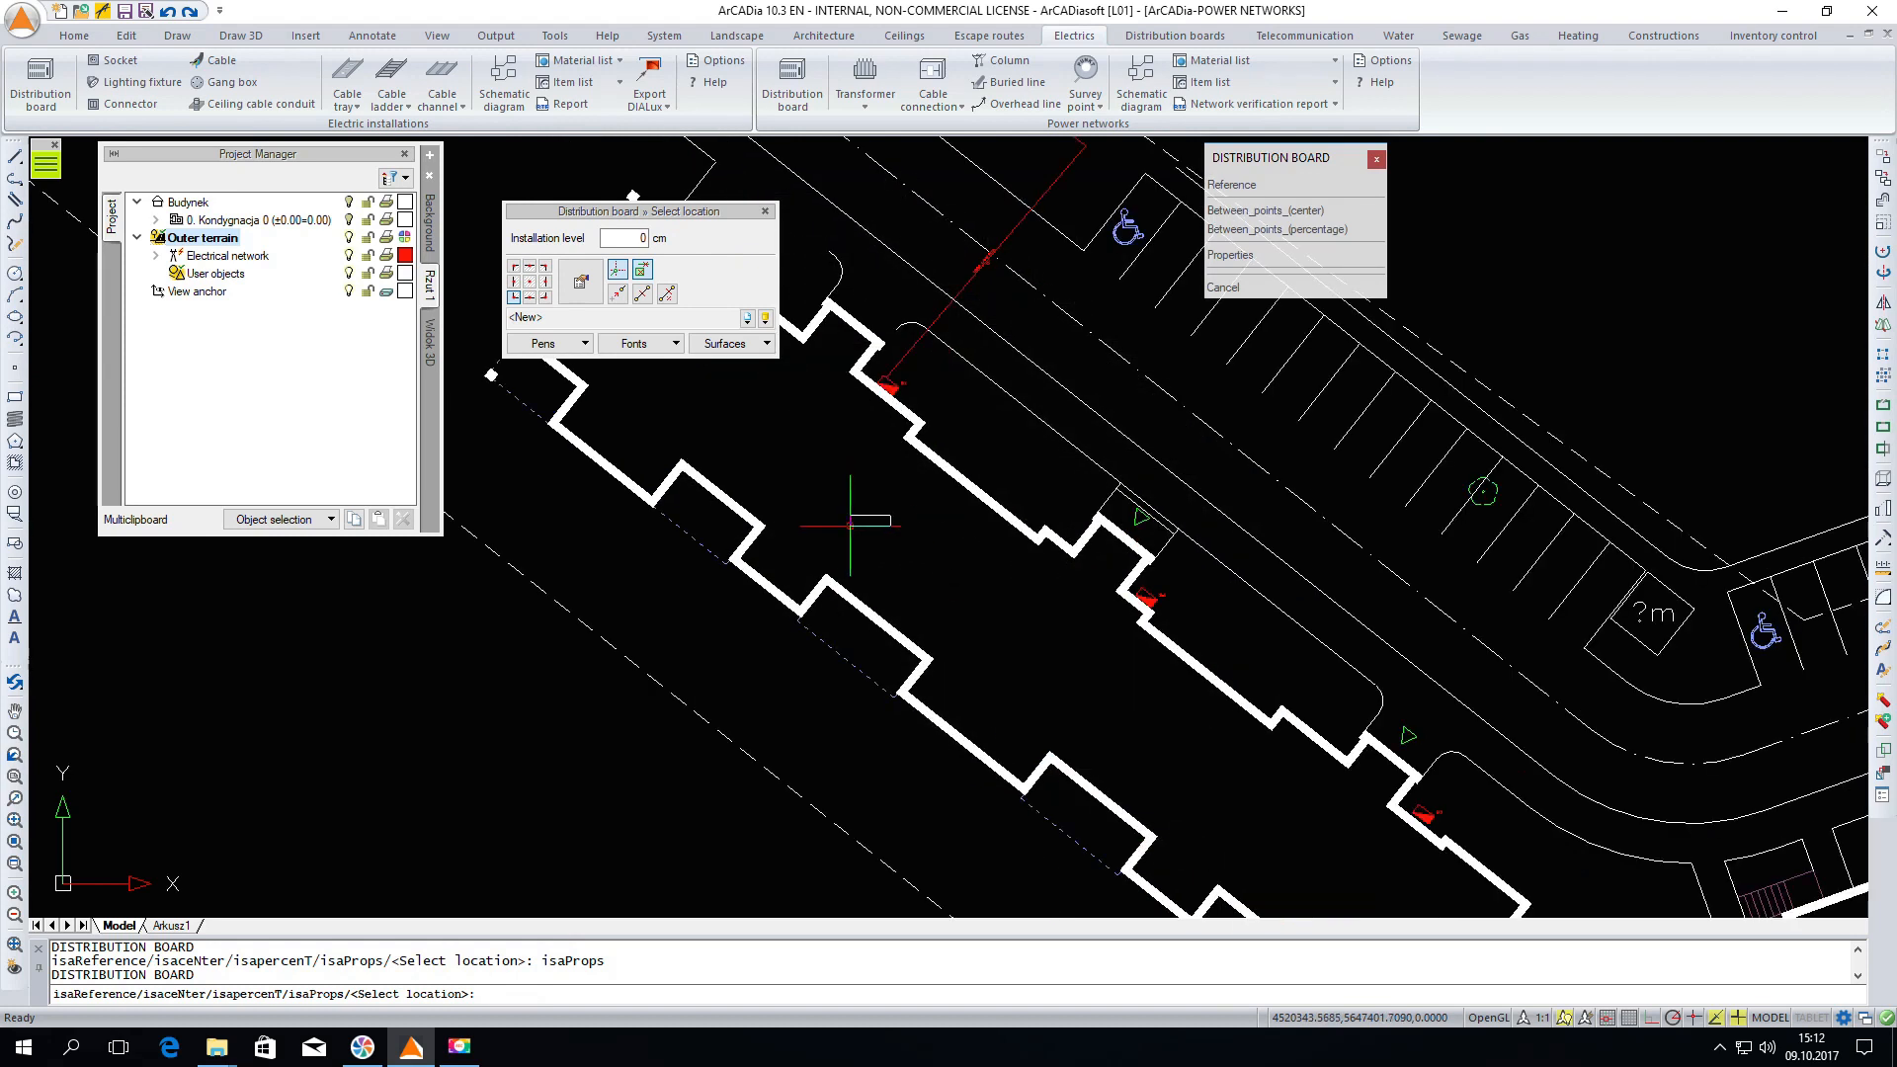
left_click(851, 527)
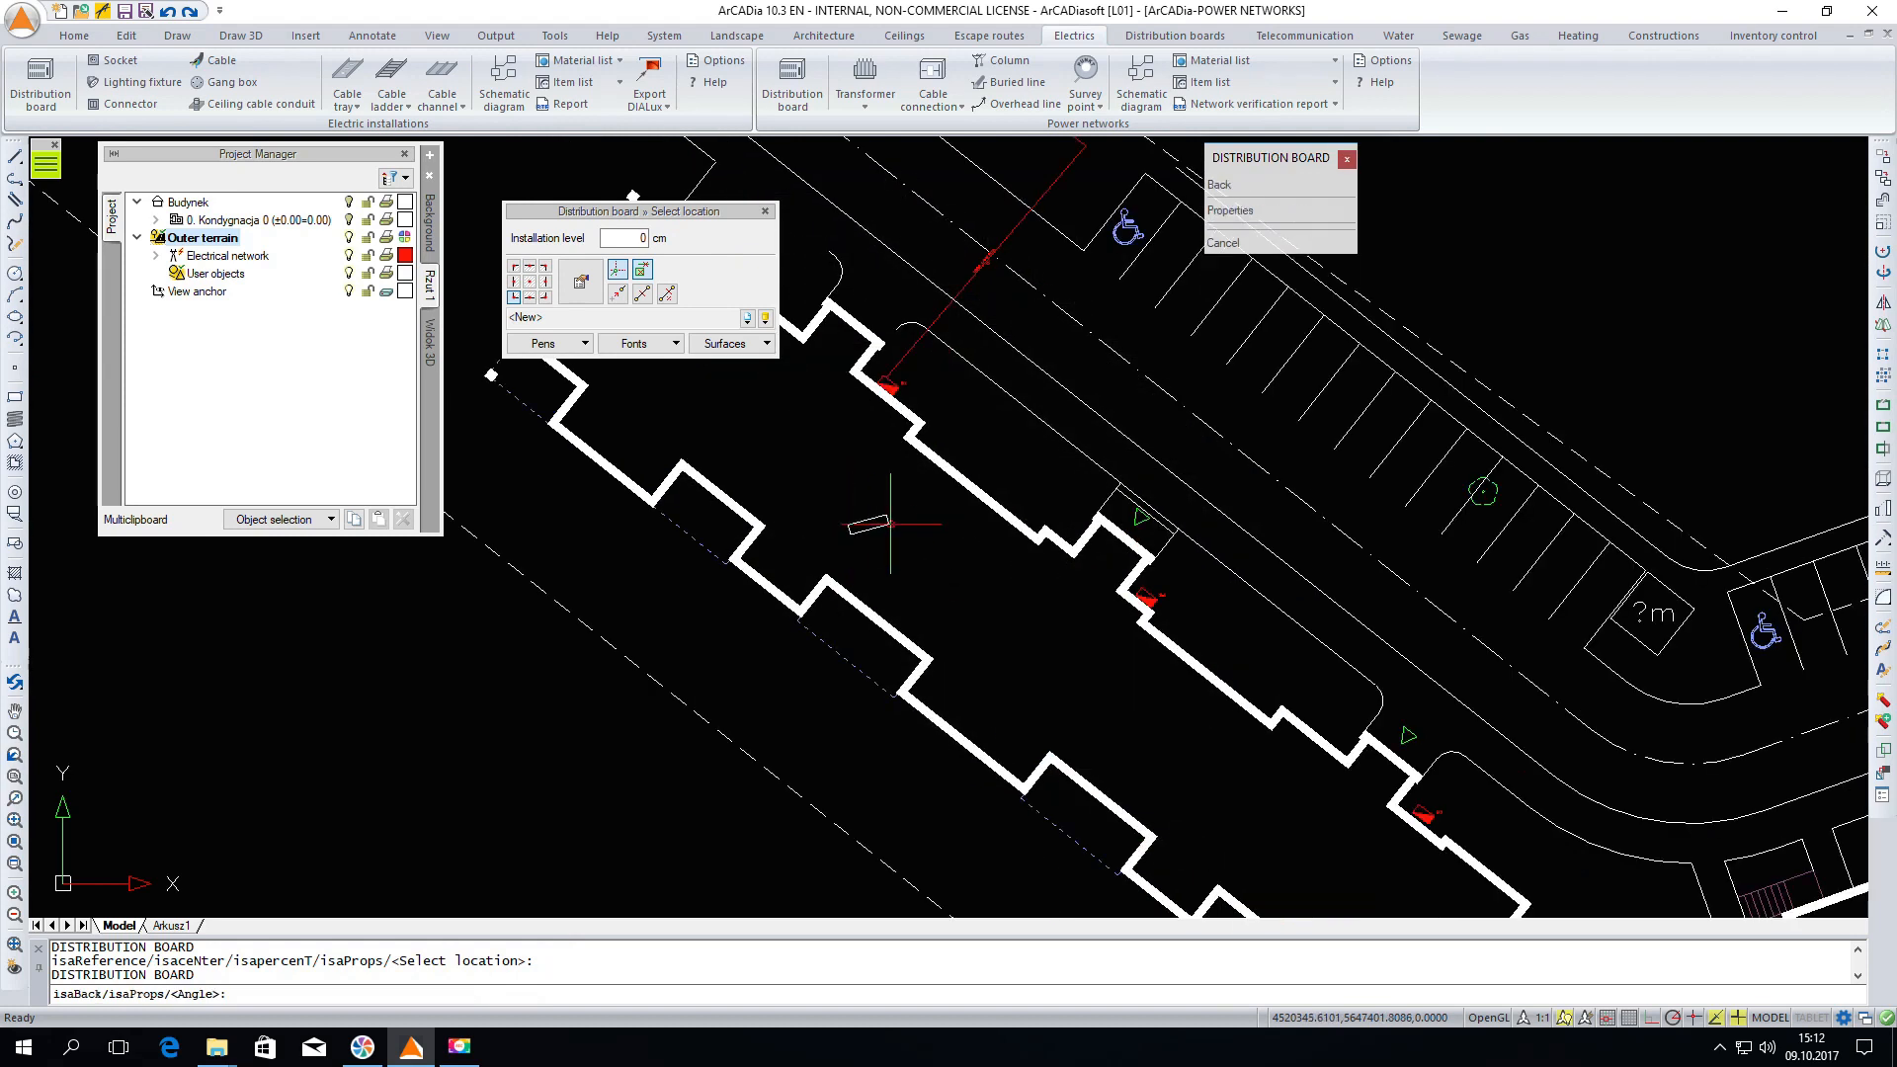
left_click(923, 445)
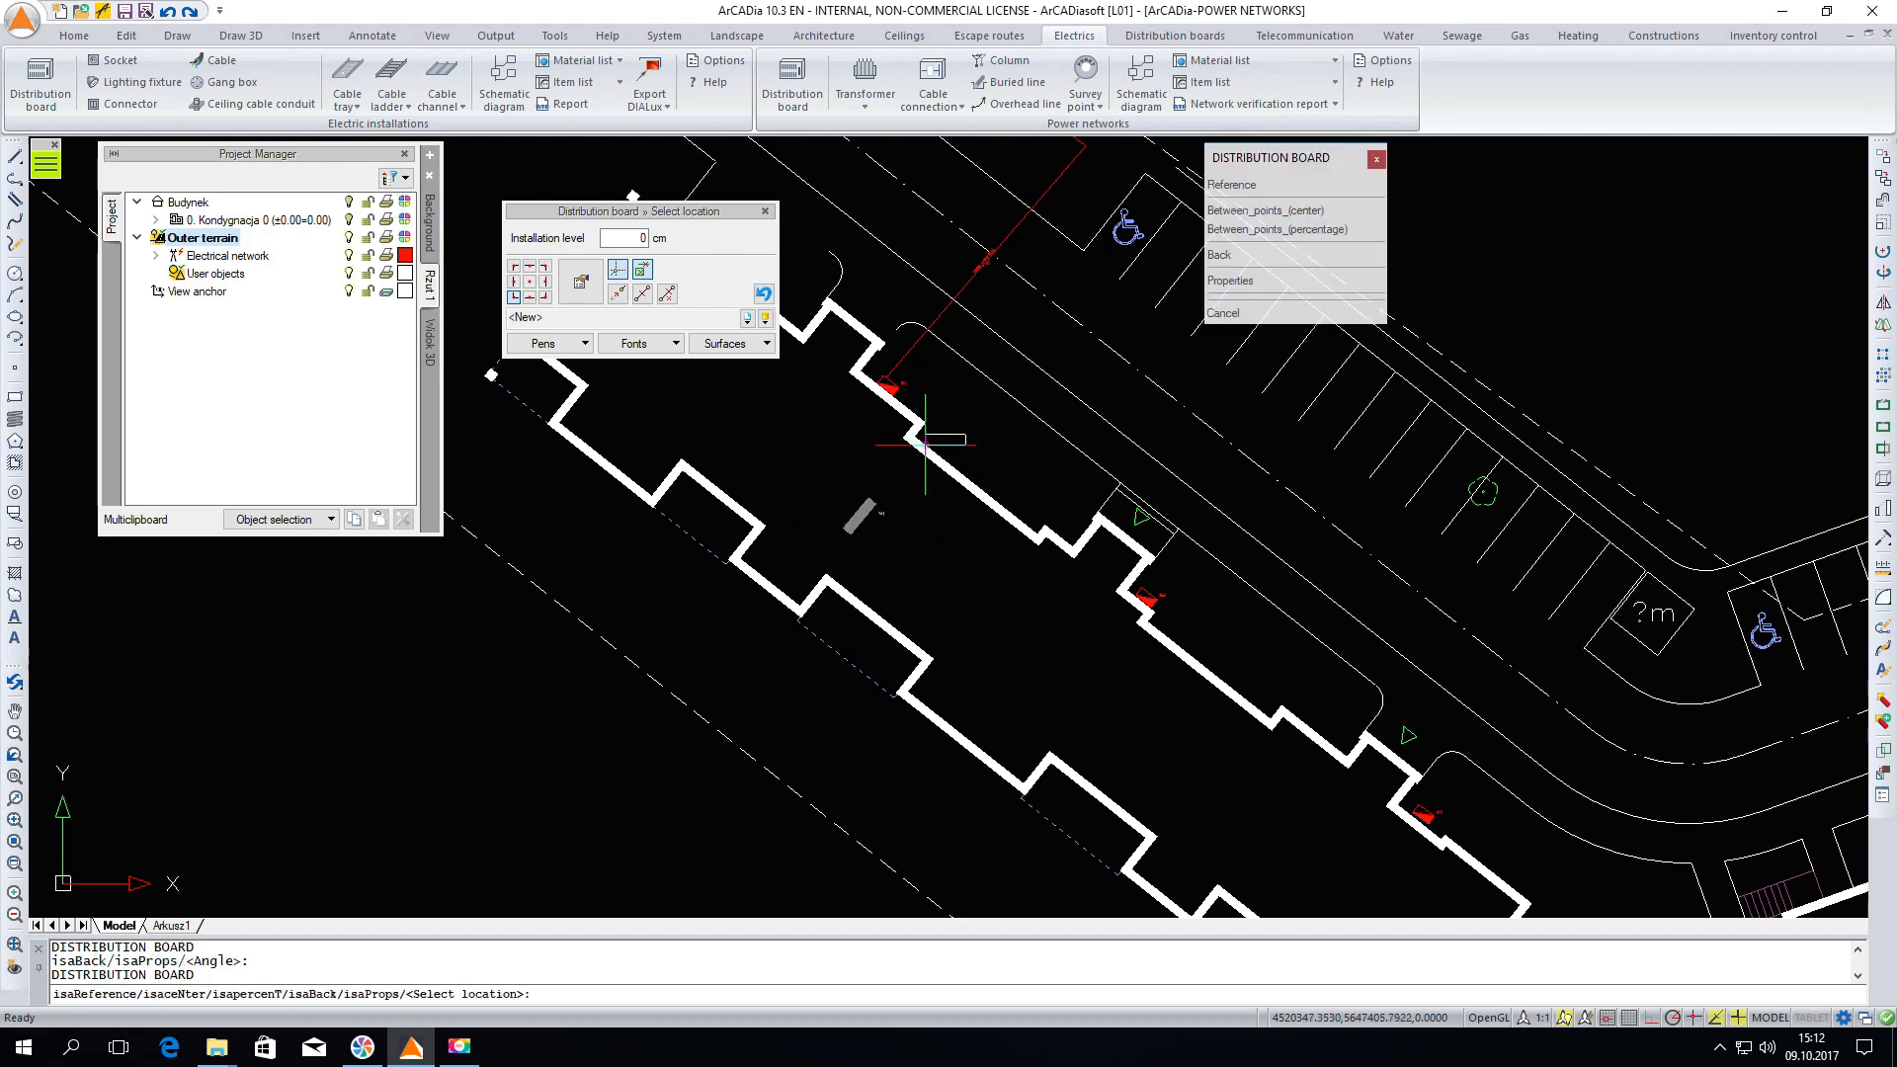
left_click(1088, 696)
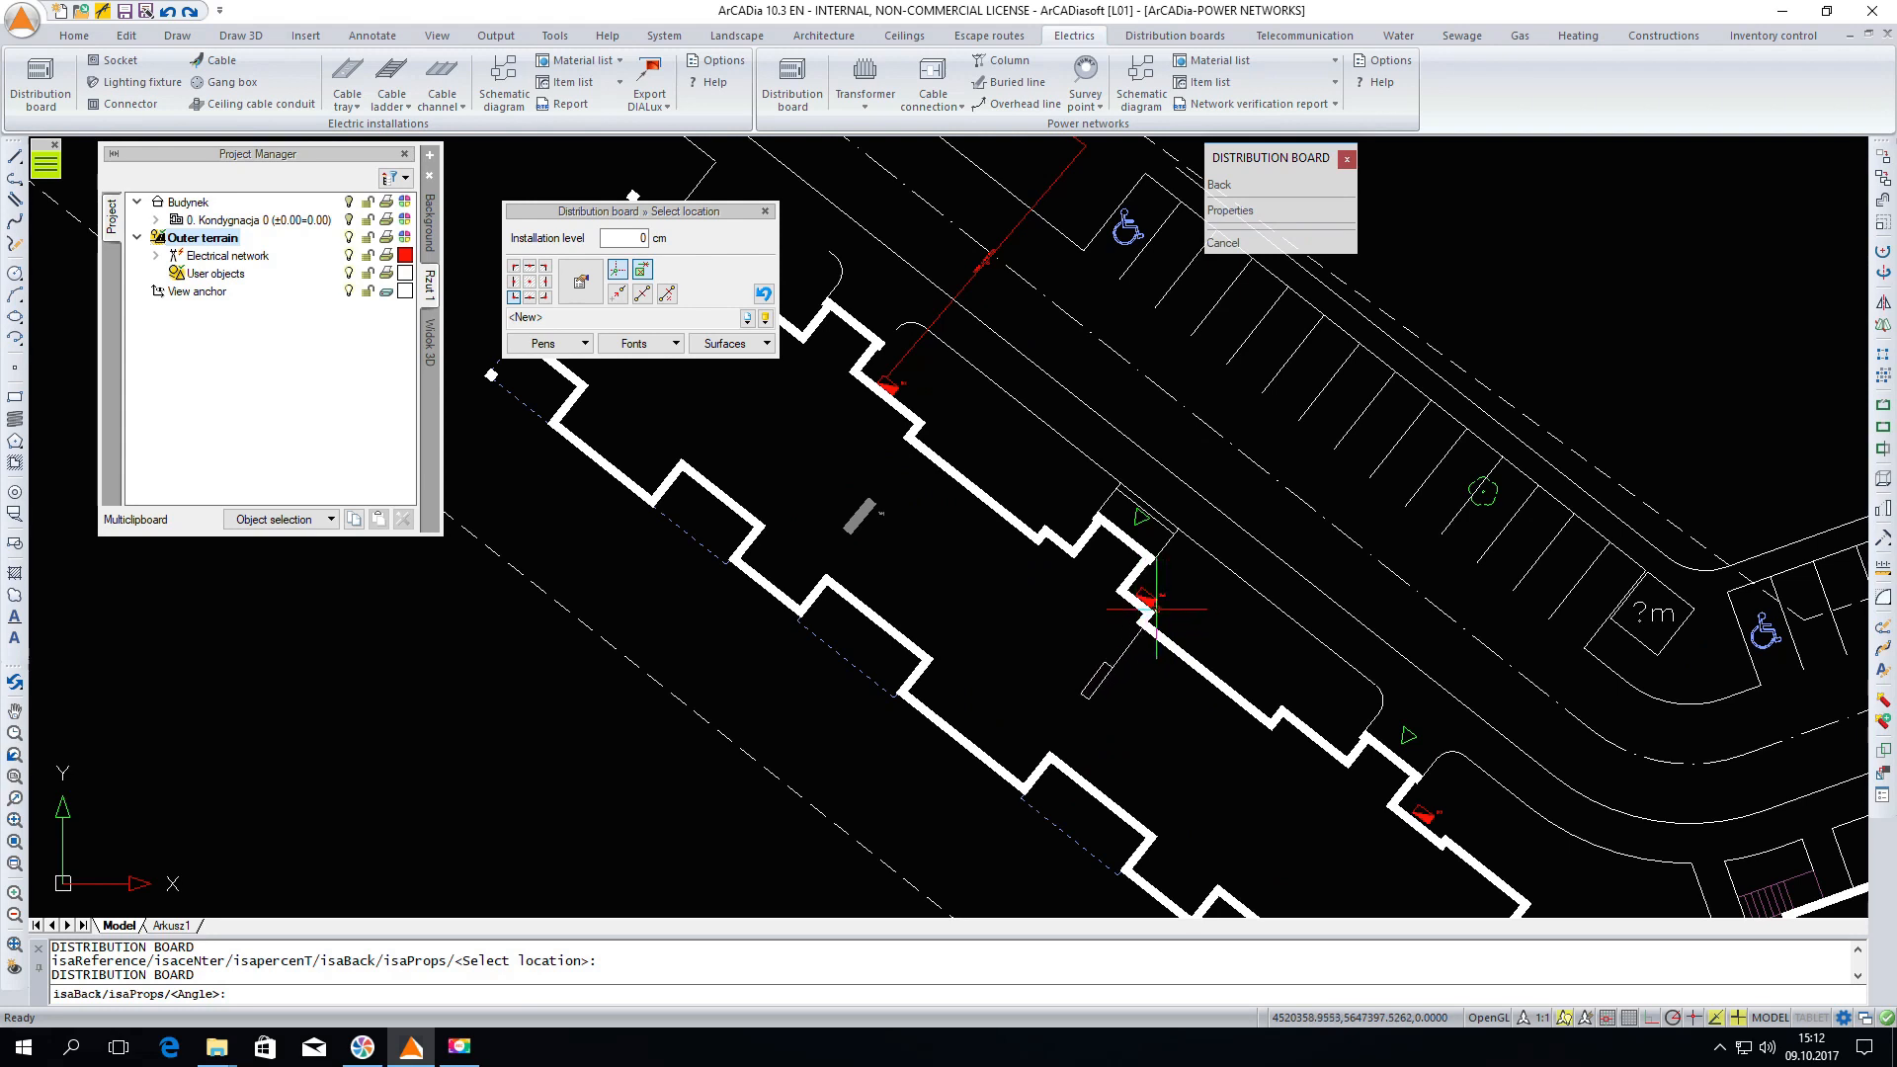
left_click(1156, 613)
Place a third distribution board near the building's far end, rotated along the walls, and end the command
scroll(980, 406, "down", 3)
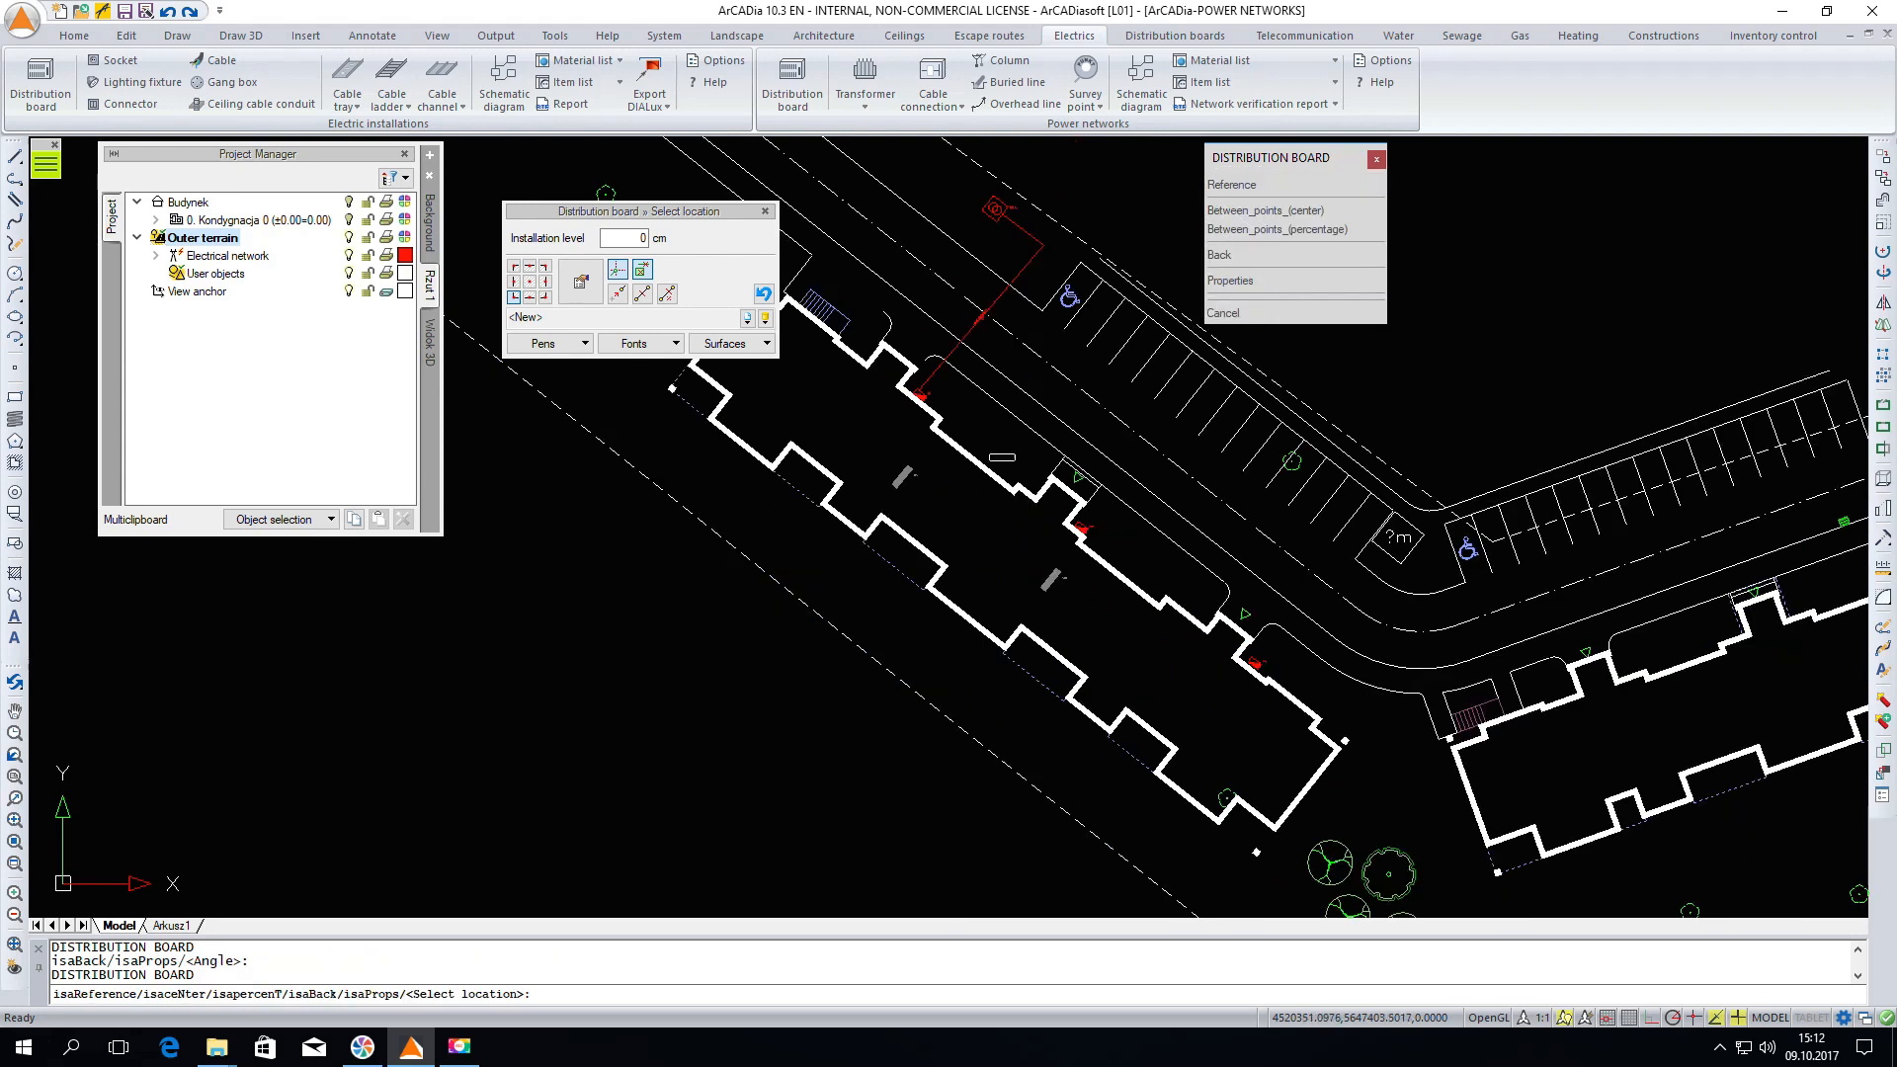
left_click(1236, 749)
left_click(1286, 690)
key("Escape")
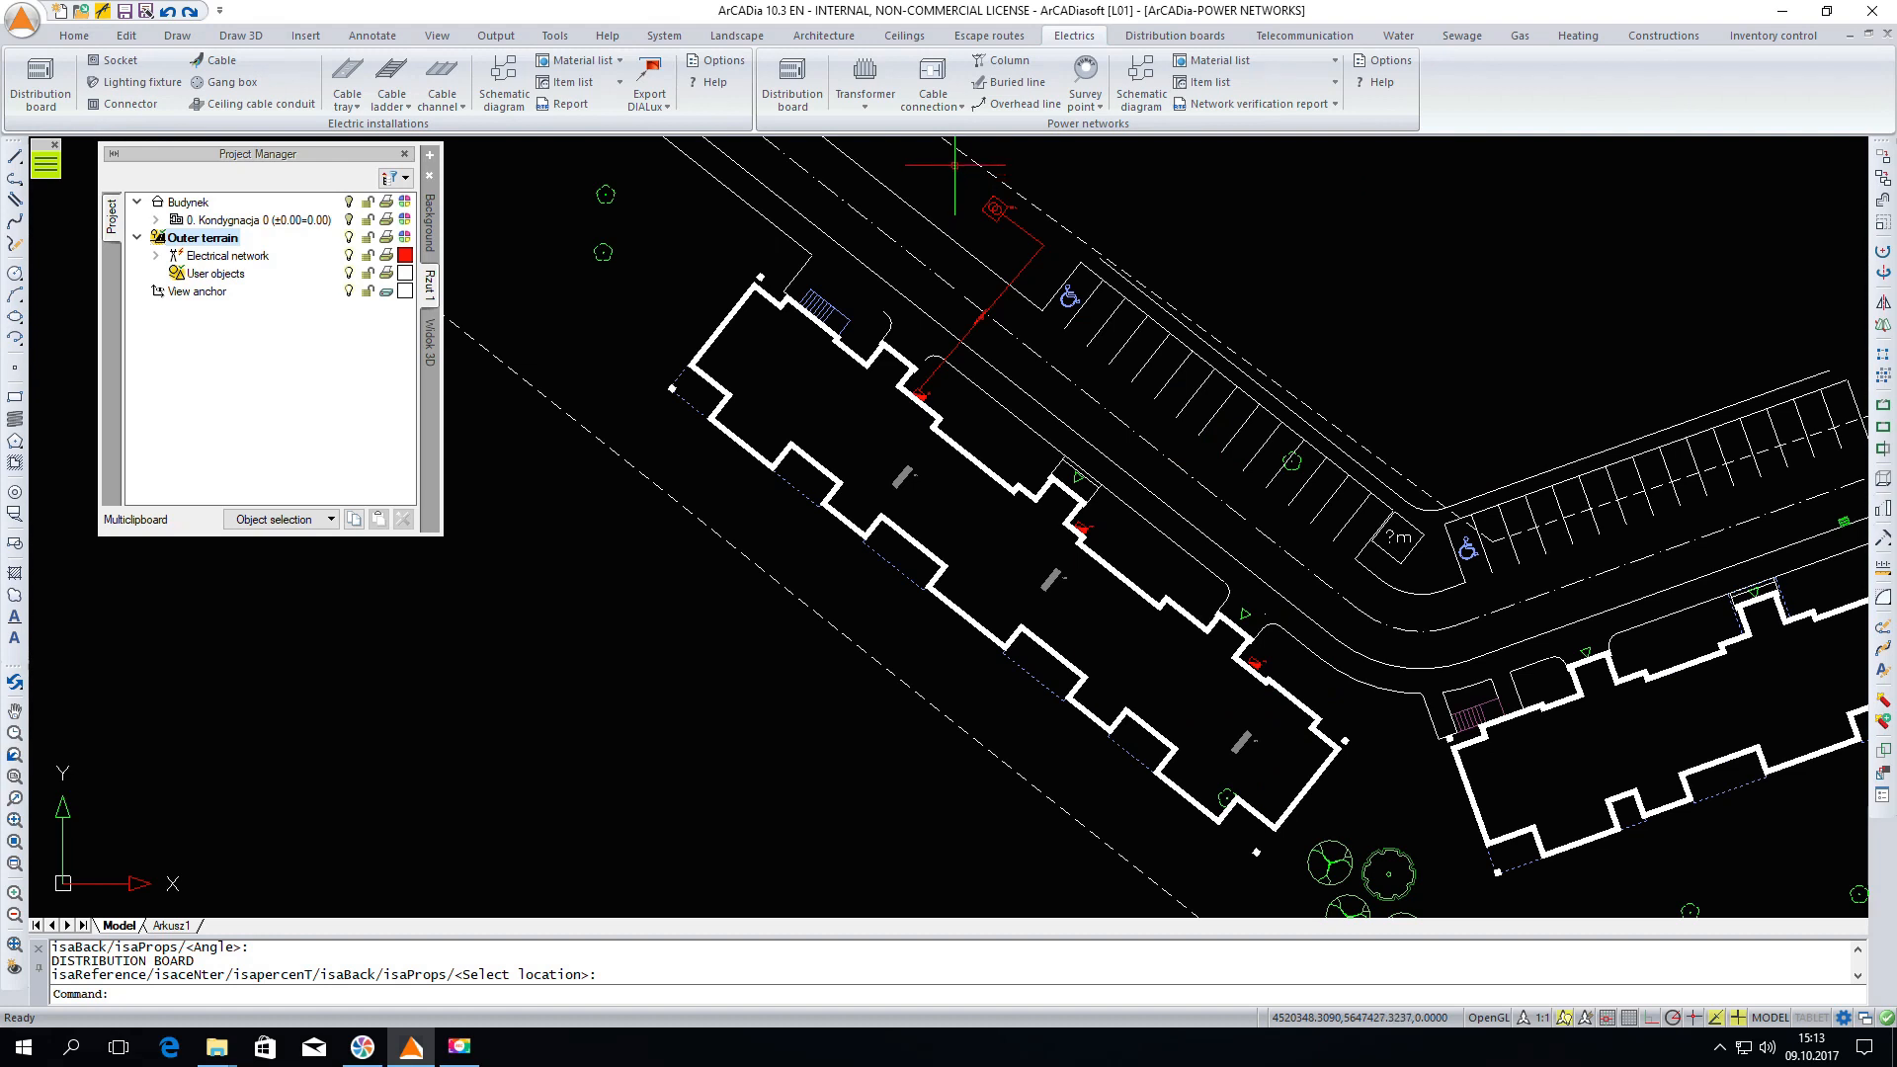
Start a buried line and set its conductor insulation to PVC and cable cross-section to 70 mm²
left_click(987, 83)
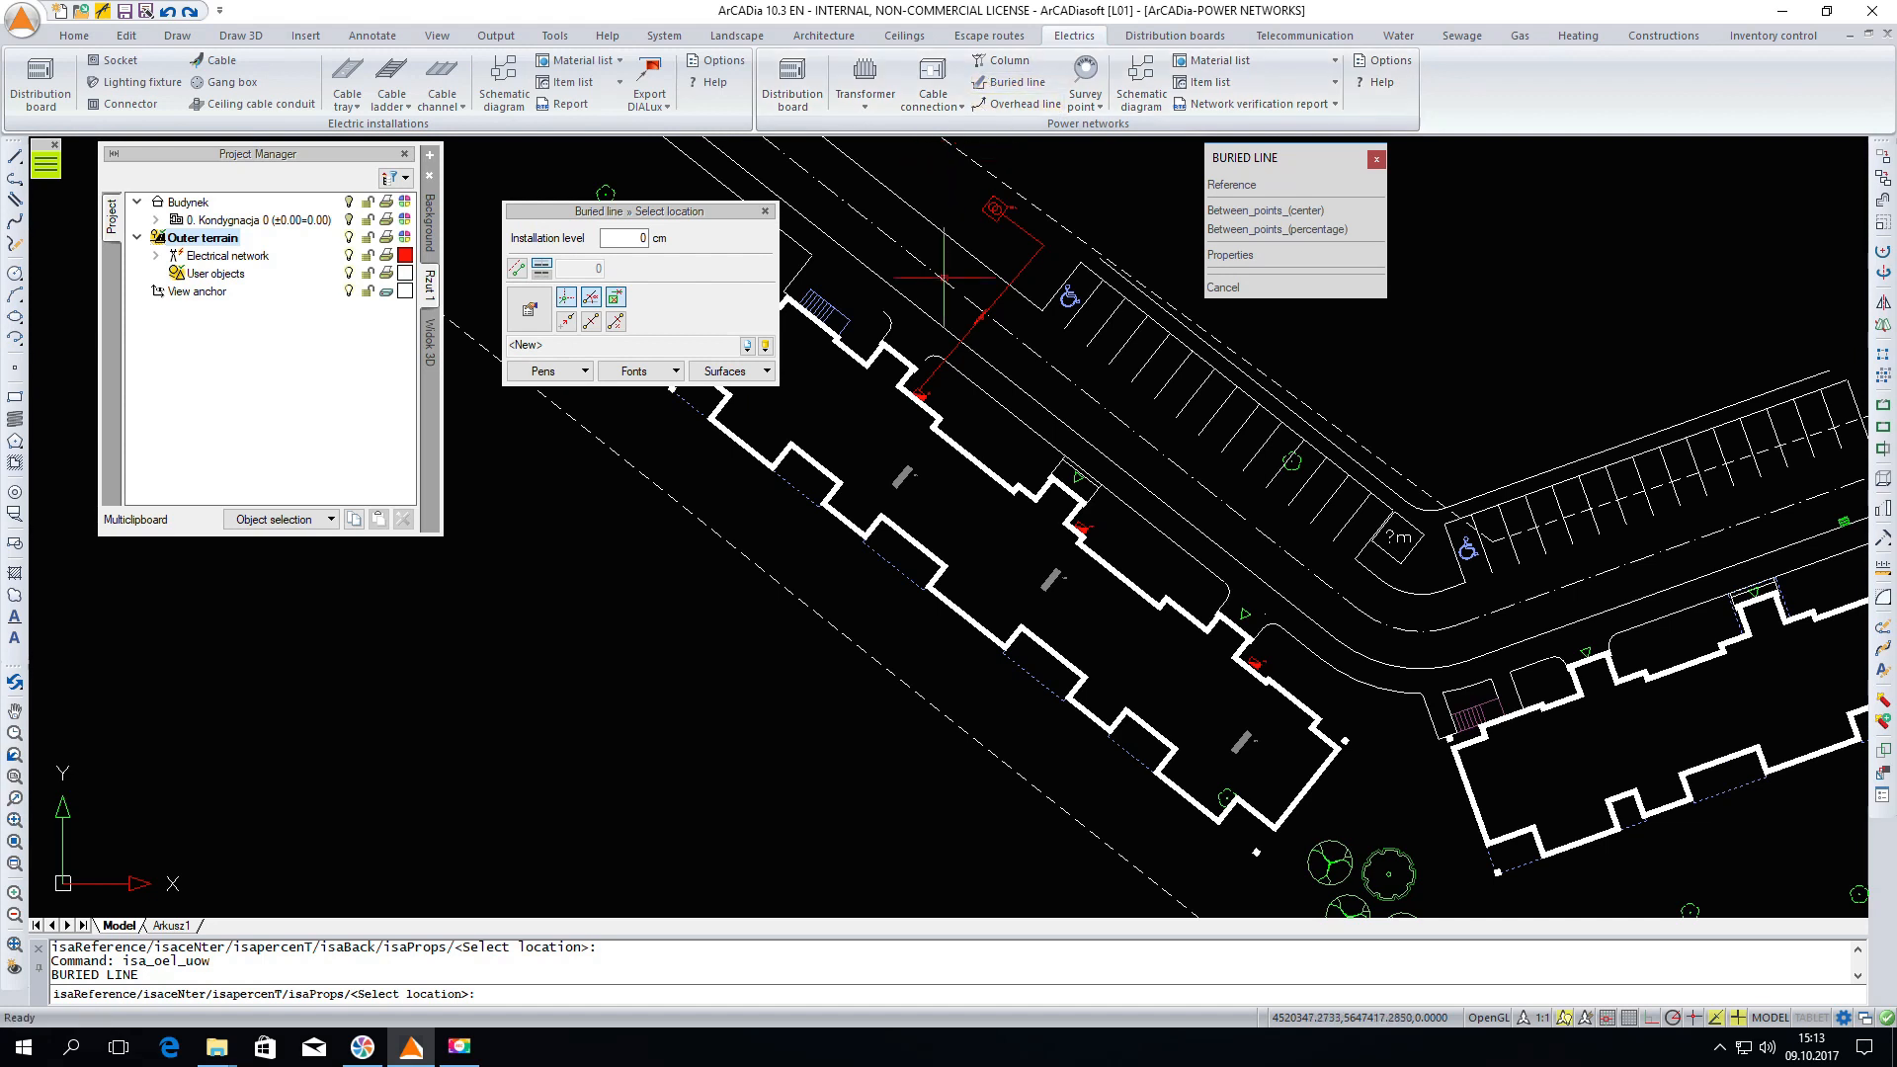
left_click(529, 306)
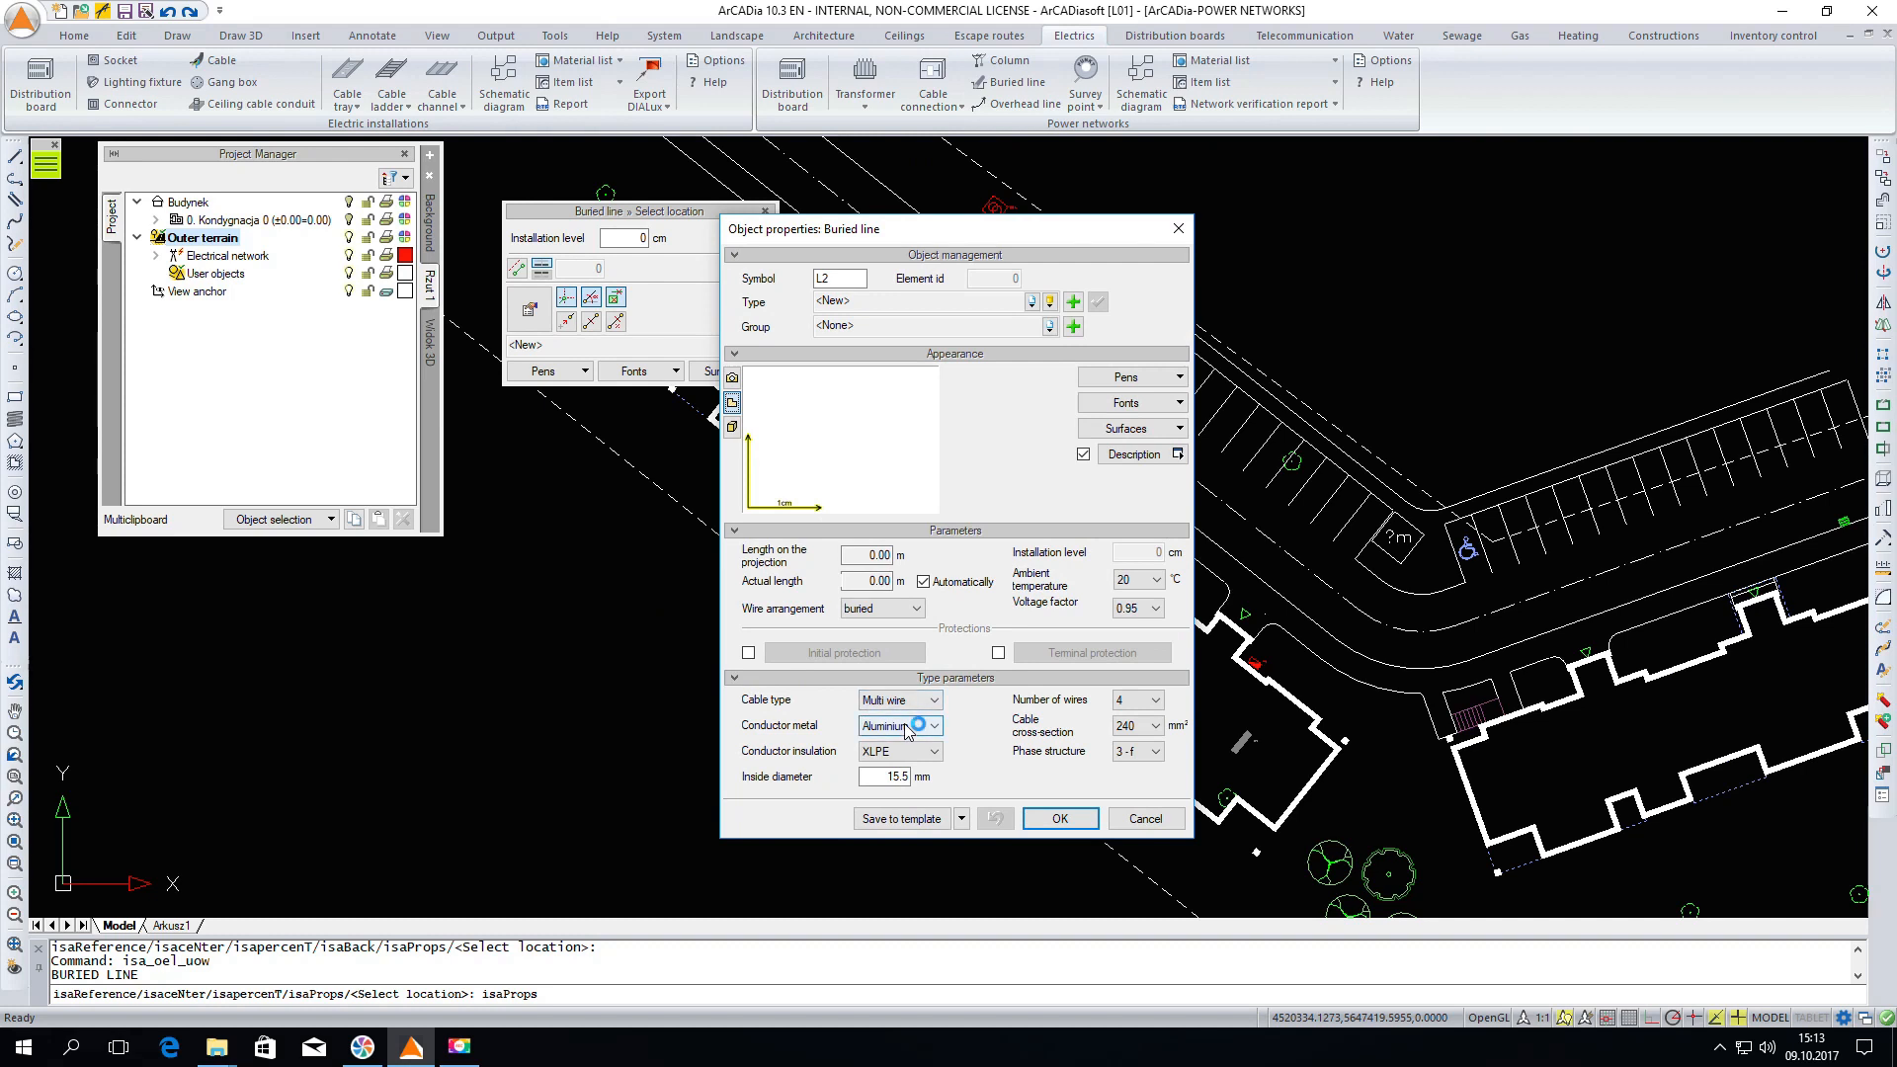
left_click(901, 751)
left_click(902, 776)
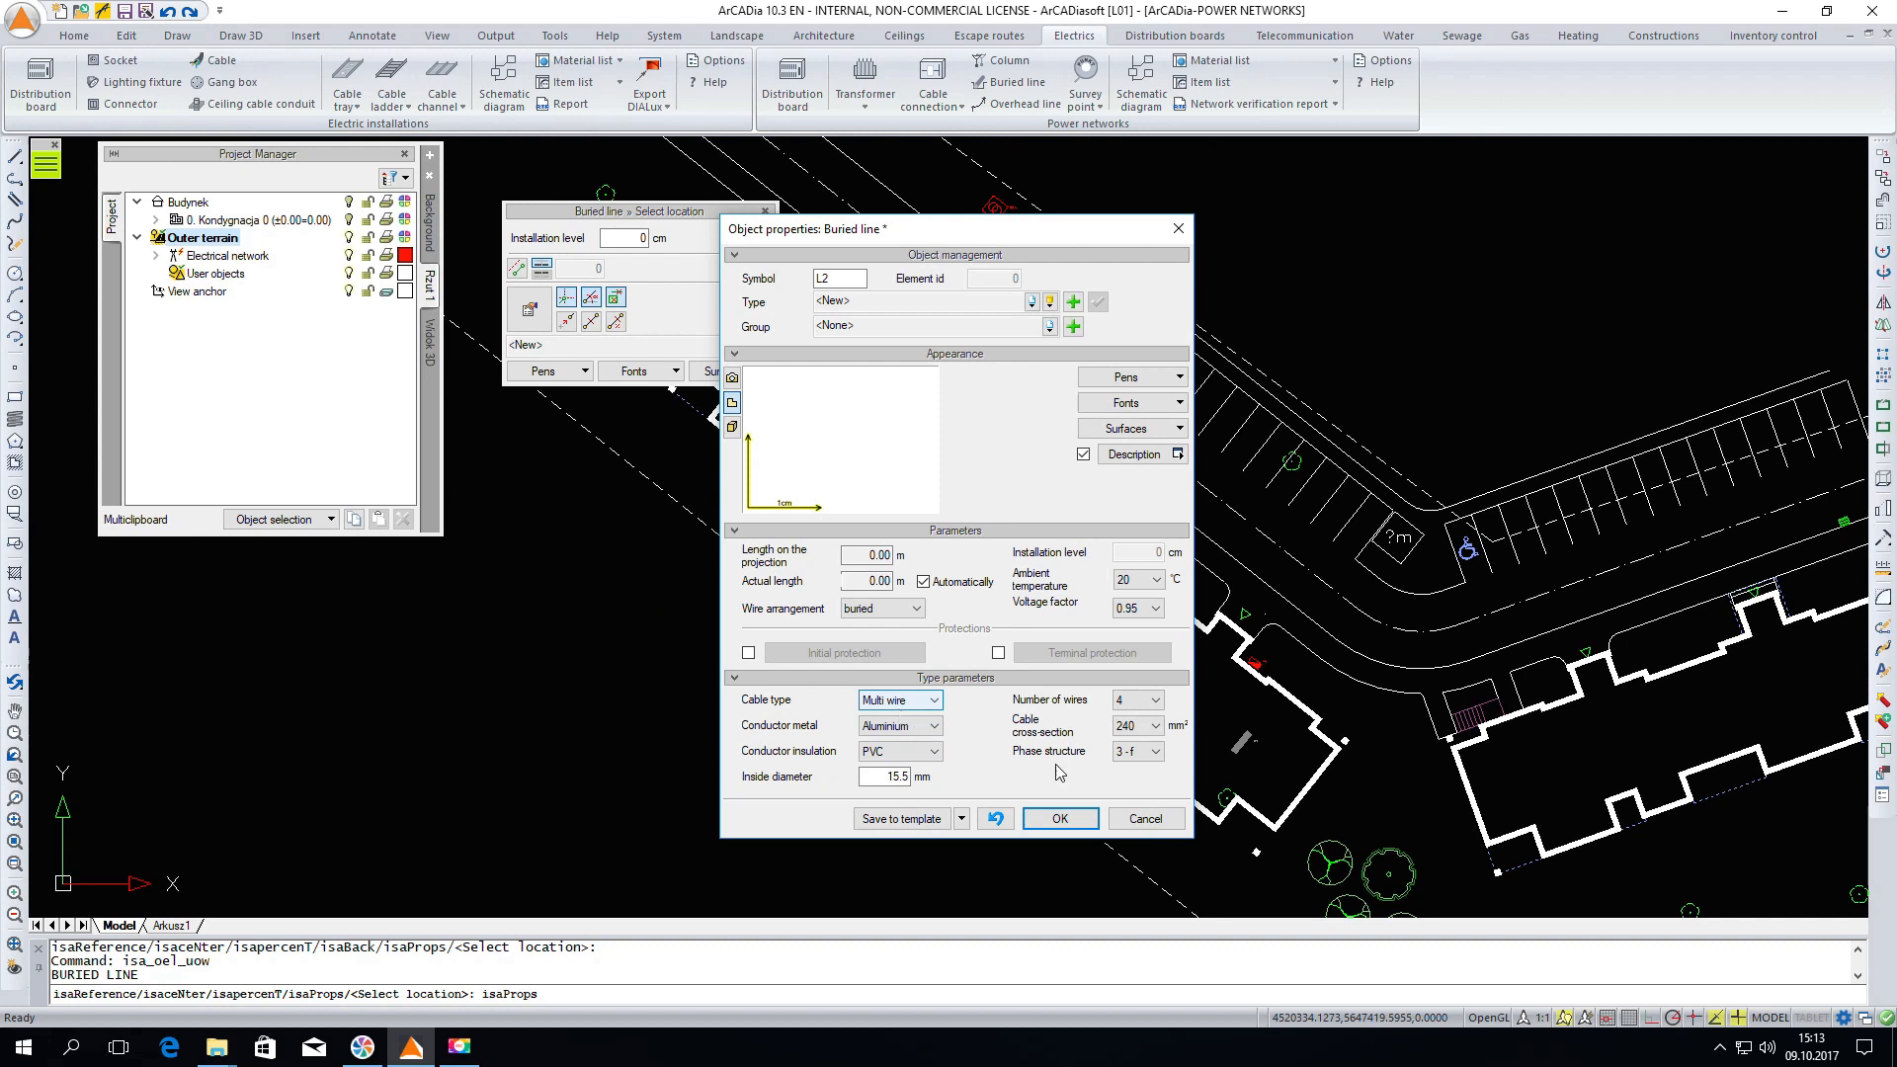
left_click(1161, 731)
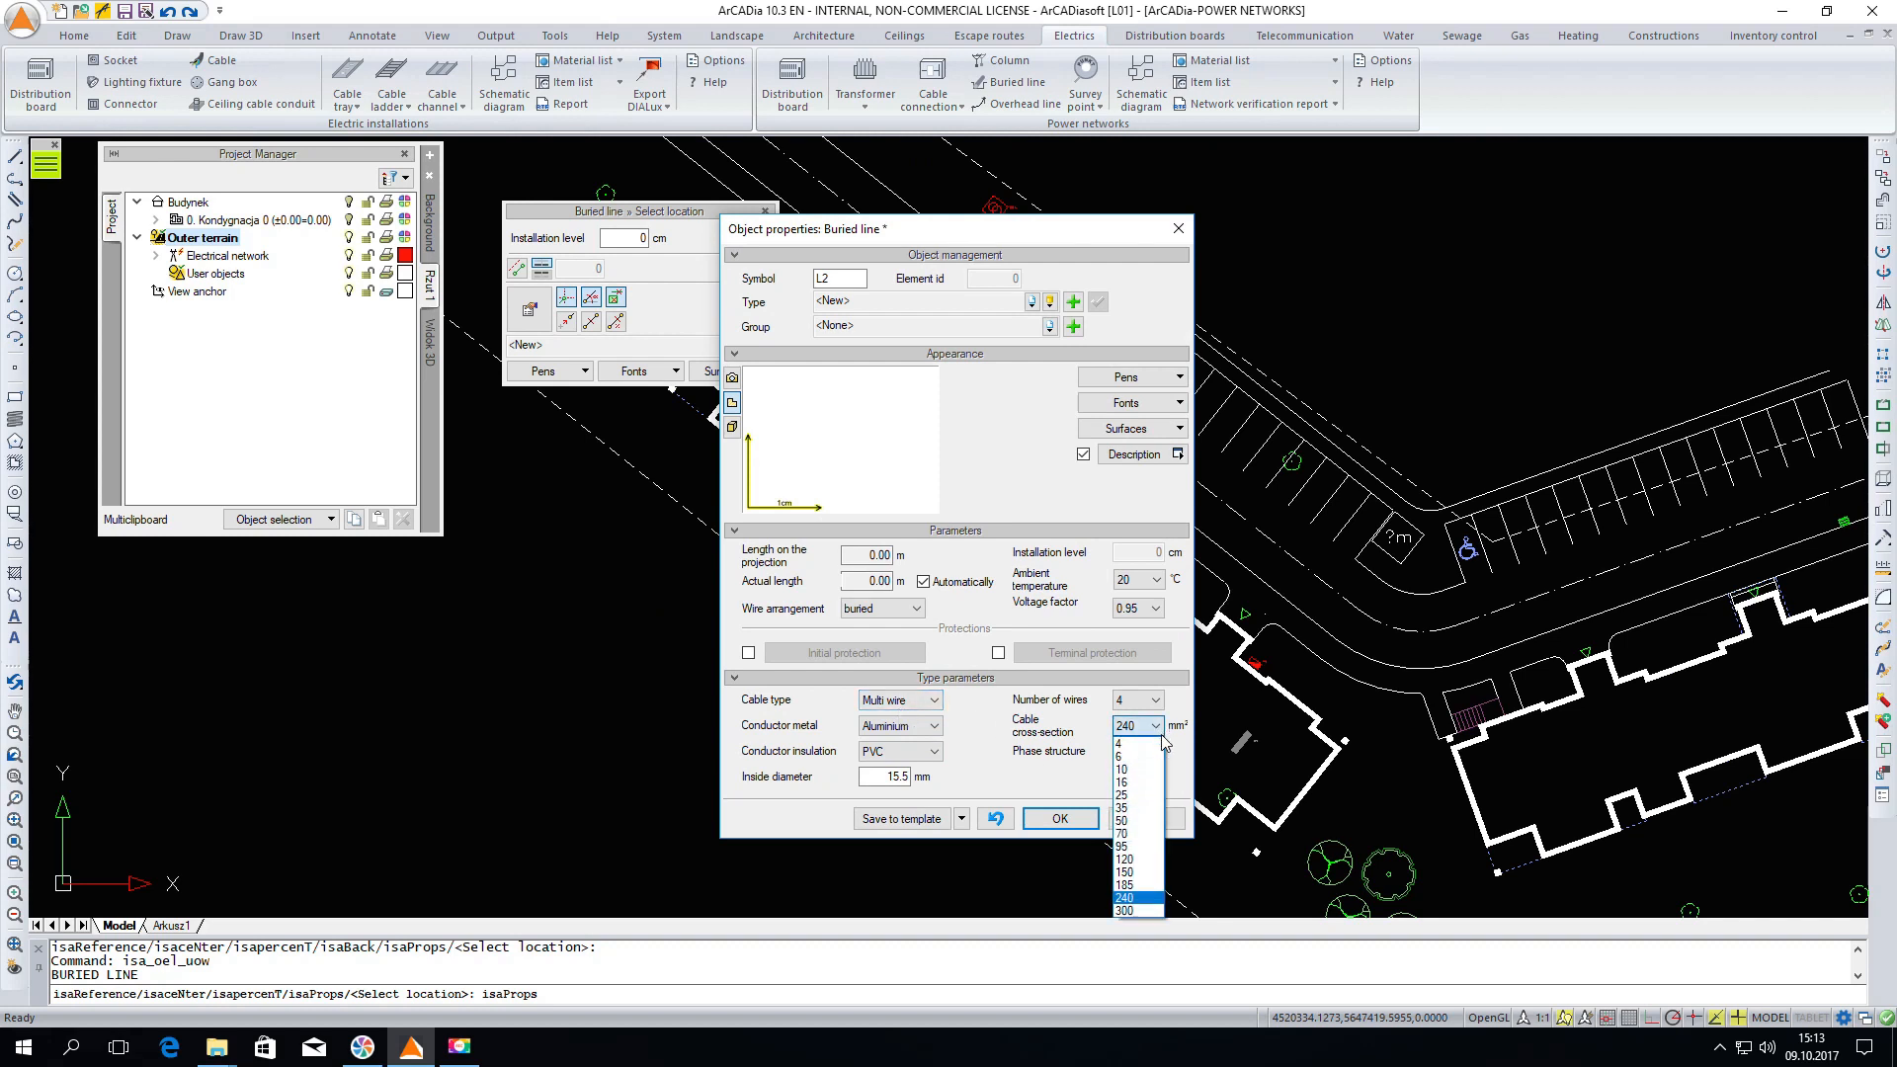
left_click(1127, 835)
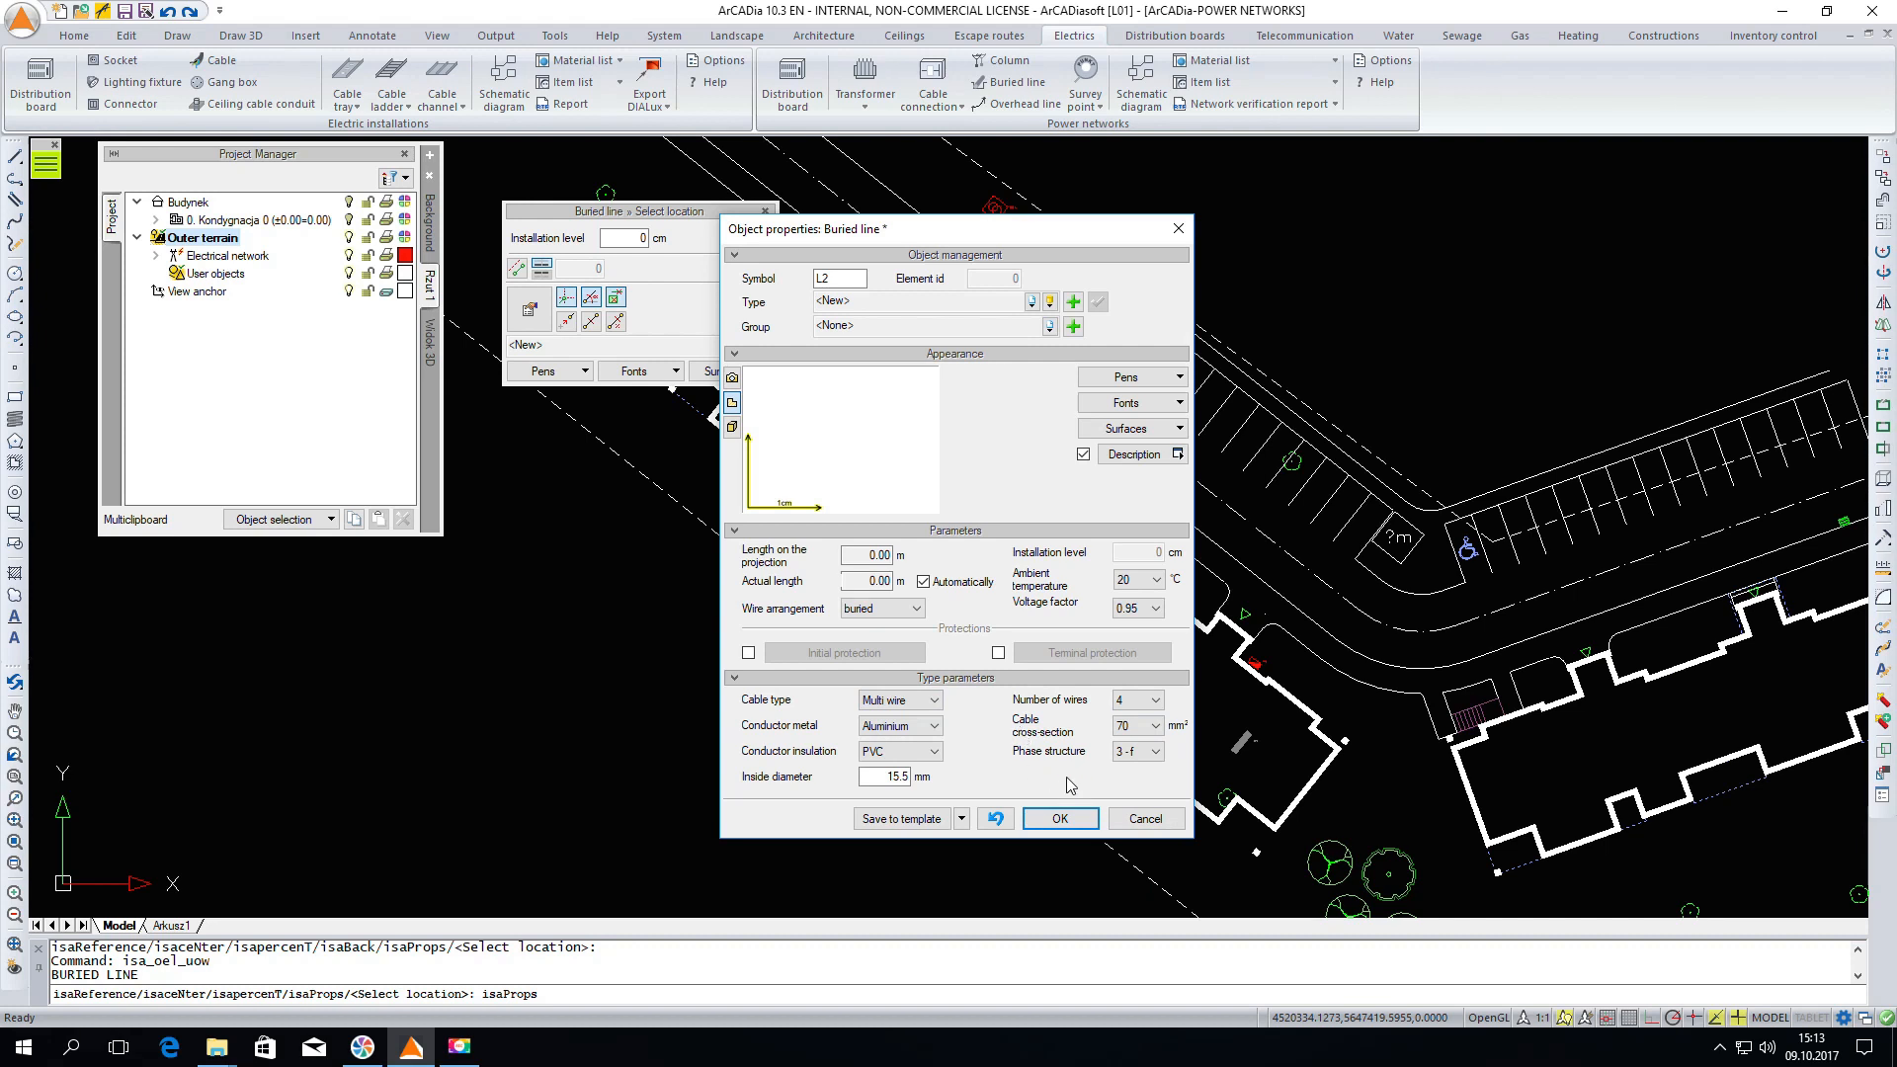
left_click(1058, 818)
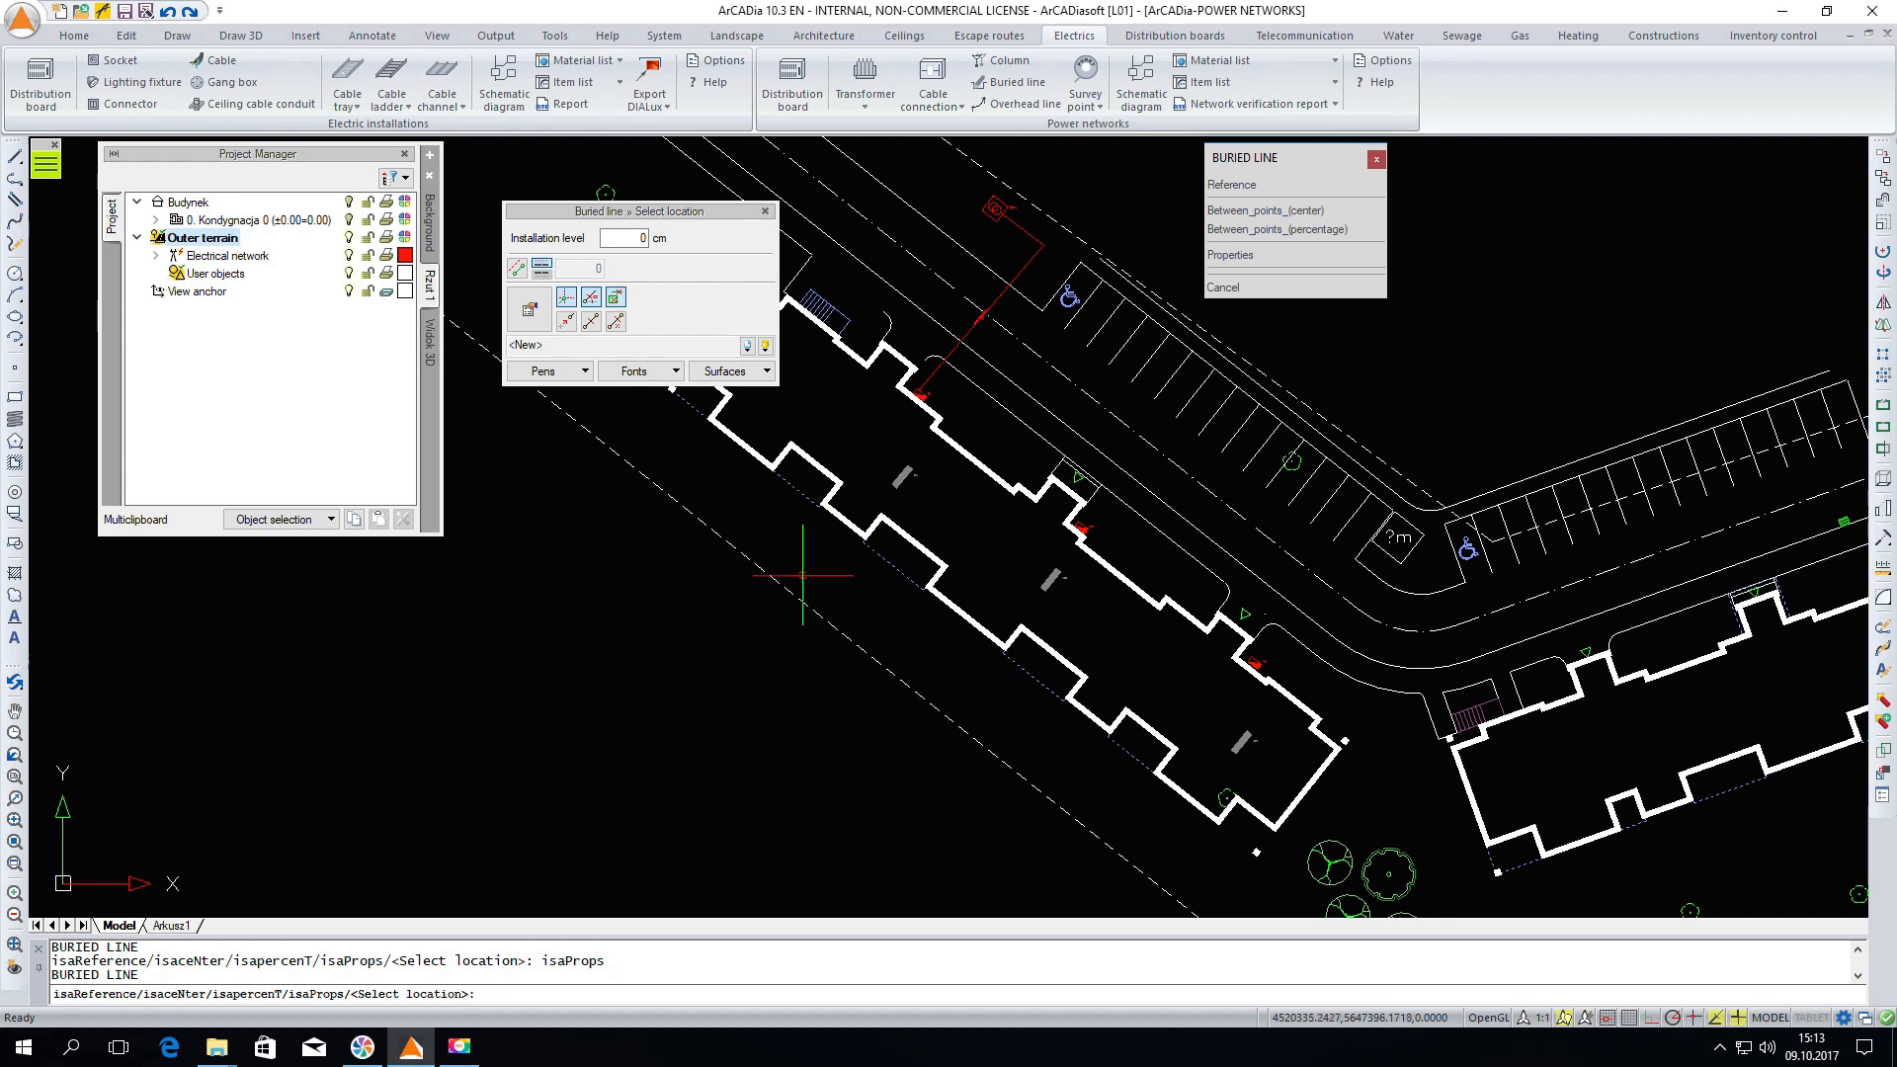
Enable initial protection on the buried line, choosing the 100A WT-00 industrial fuse from the standard library
left_click(540, 316)
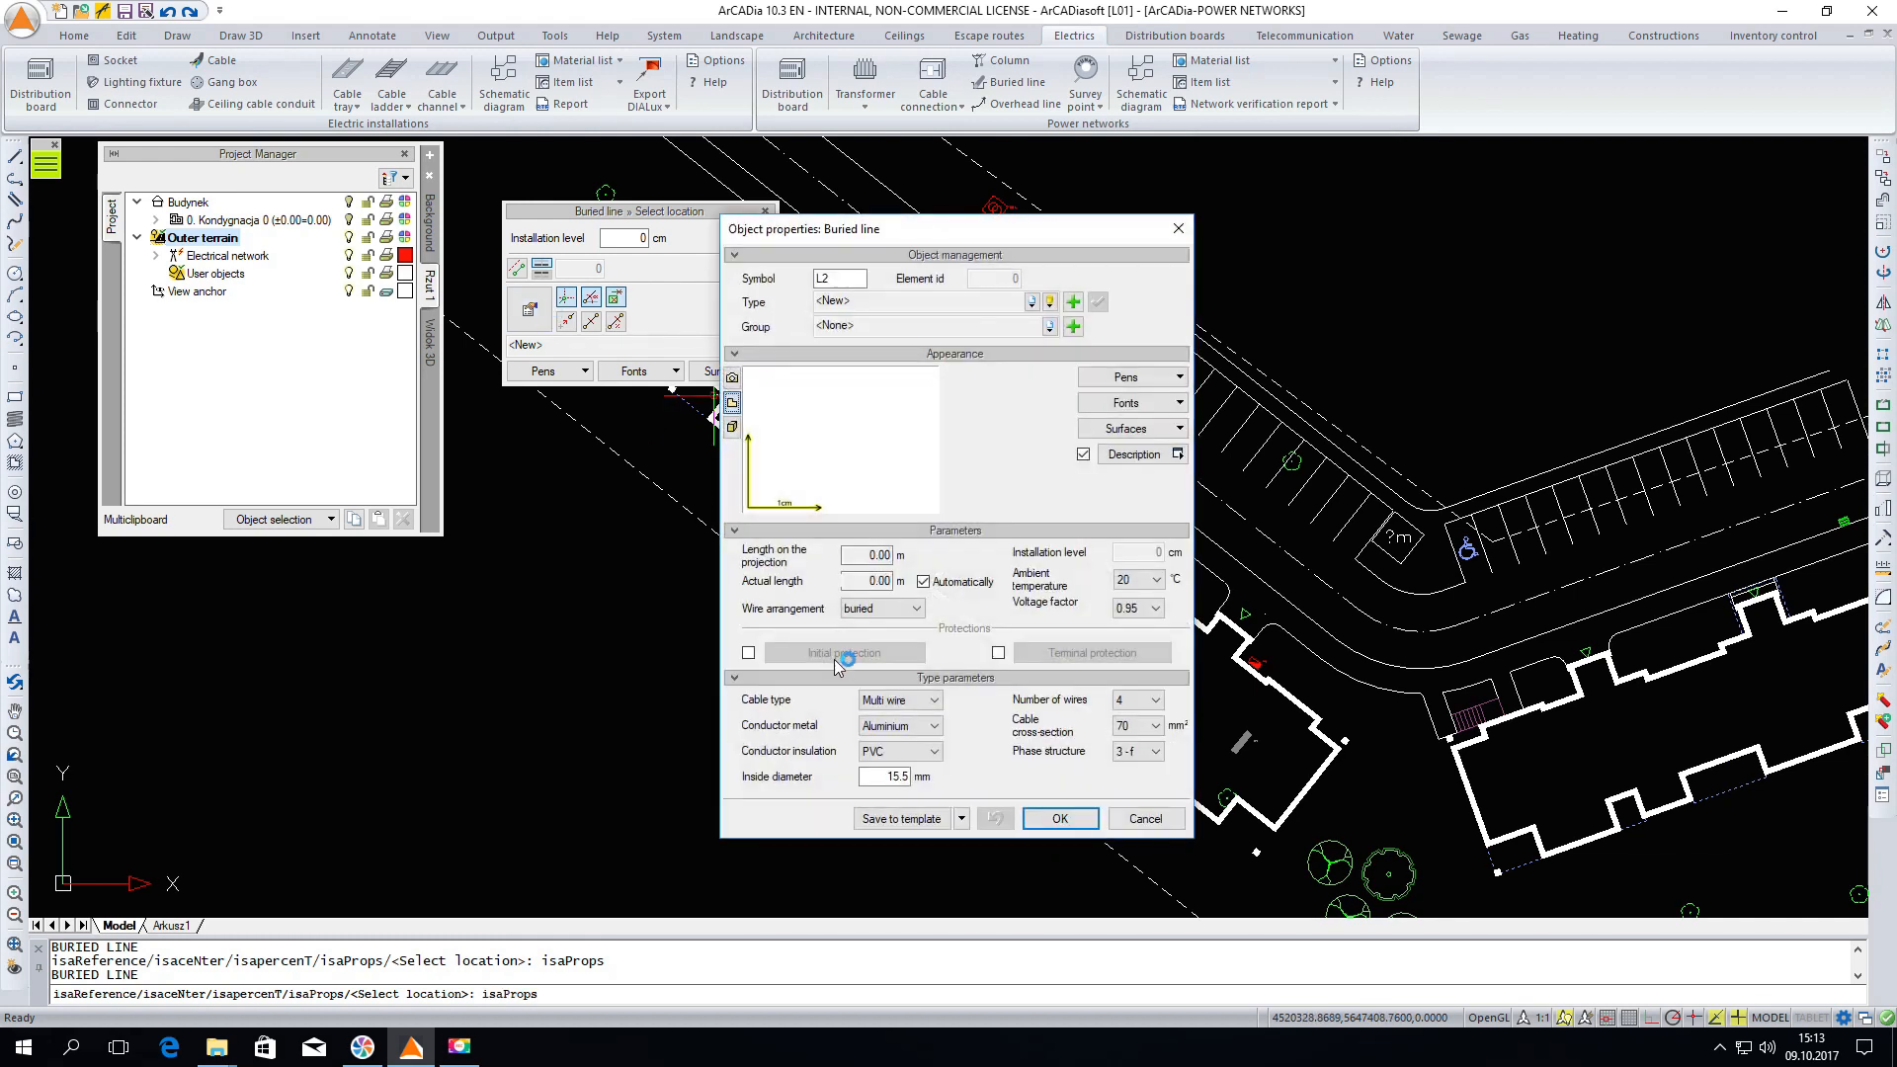
left_click(748, 653)
left_click(782, 656)
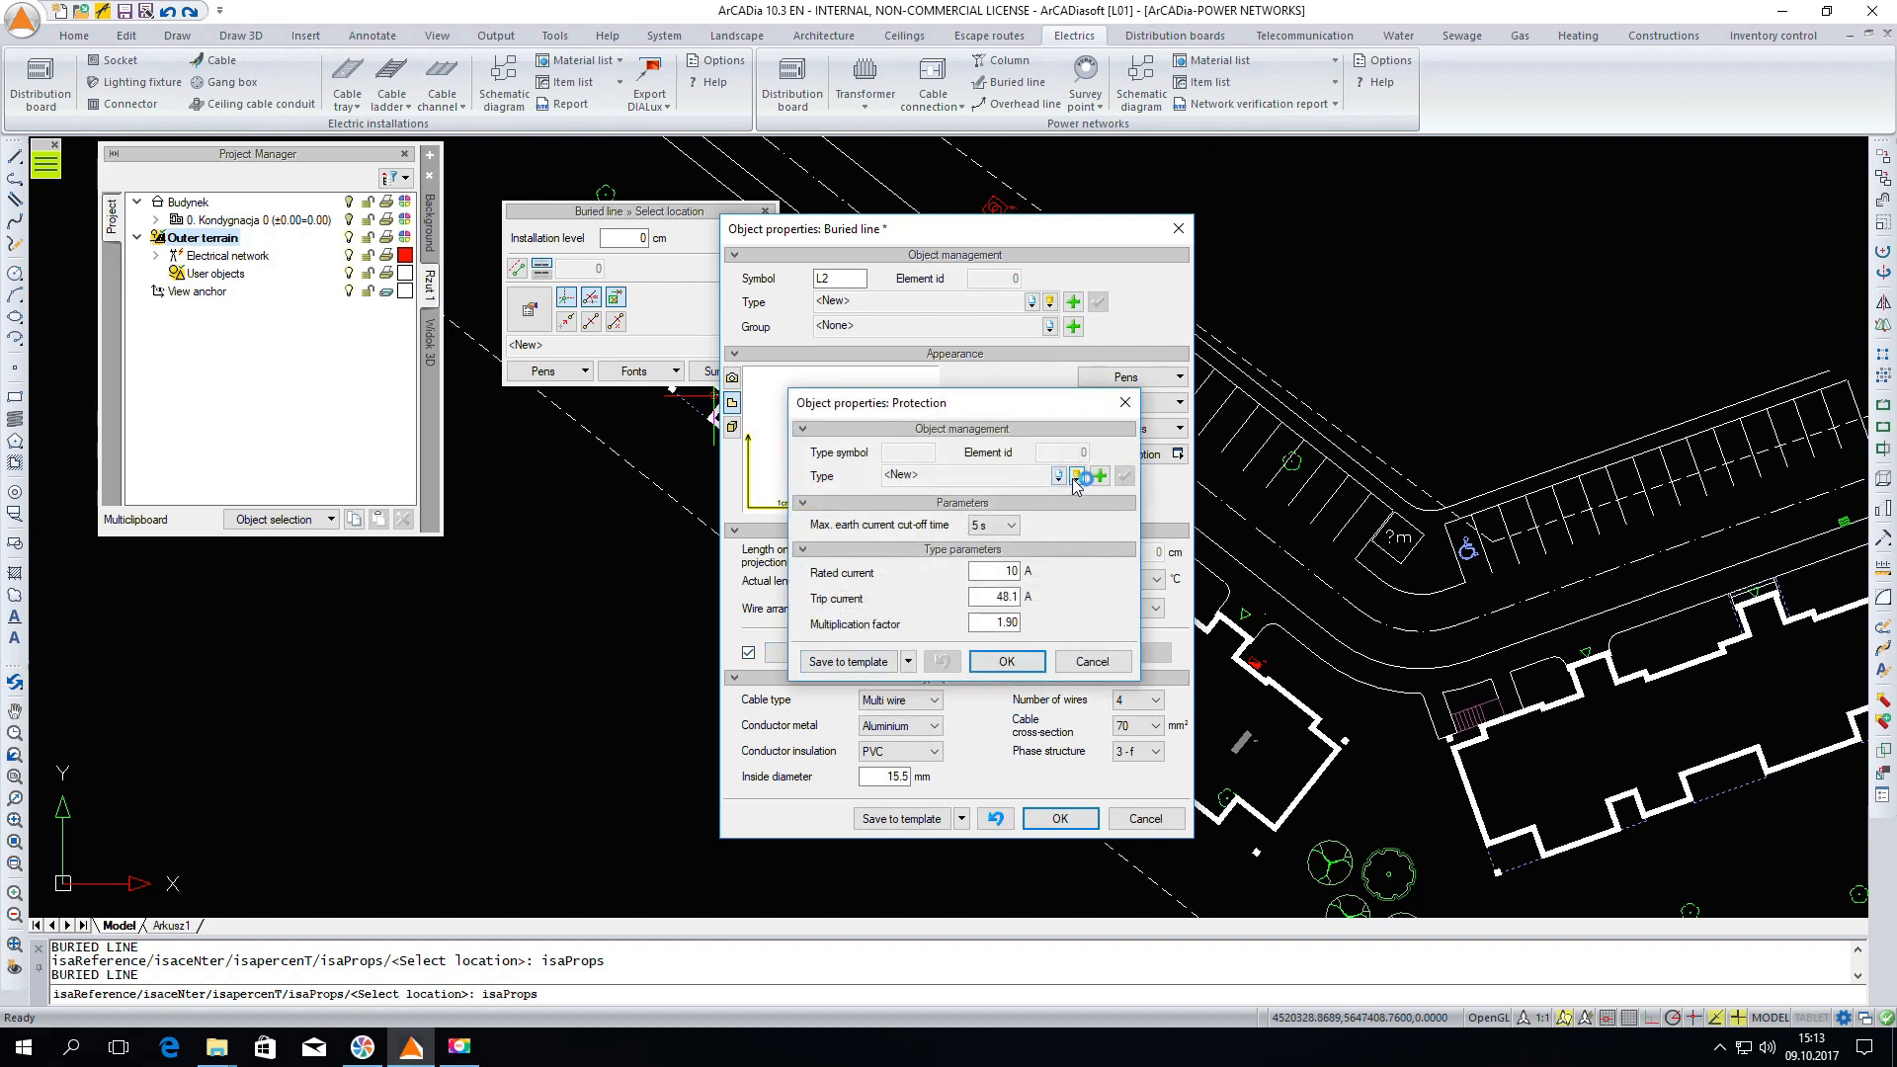
left_click(1076, 477)
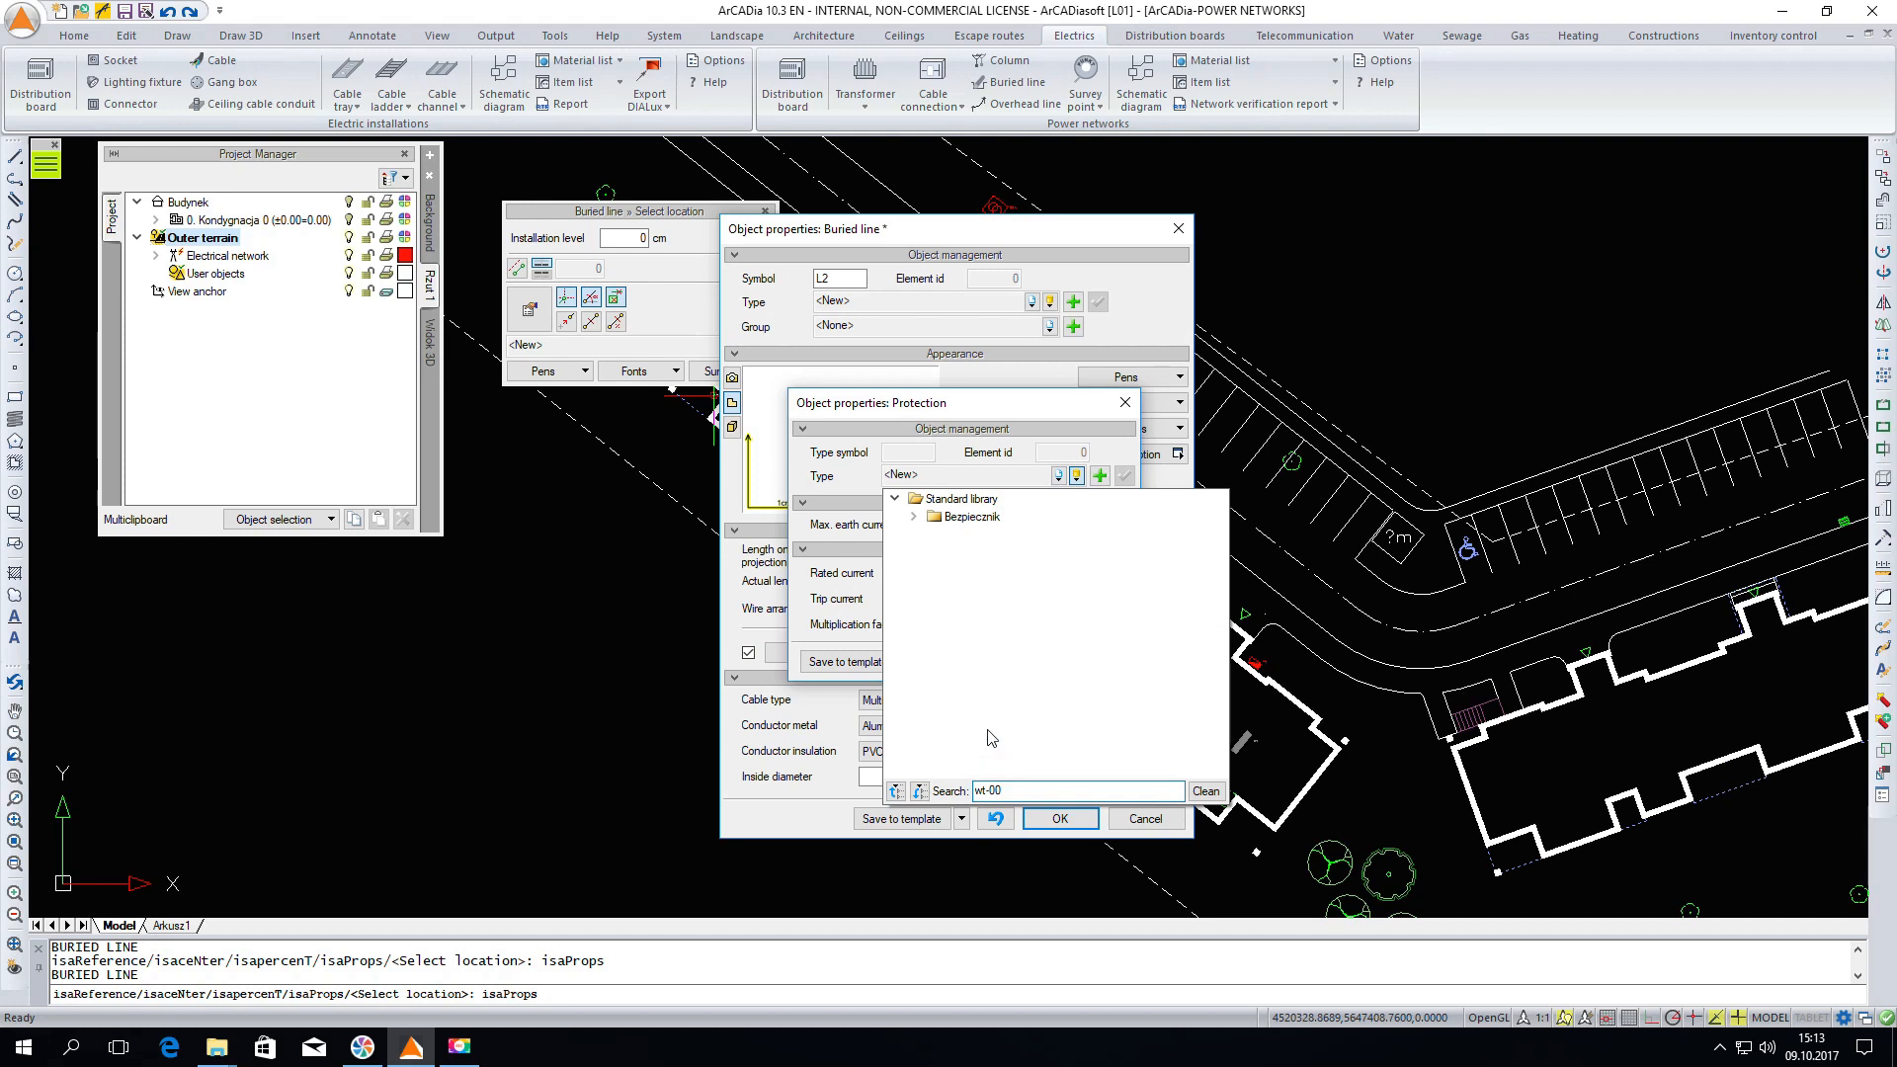
left_click(915, 517)
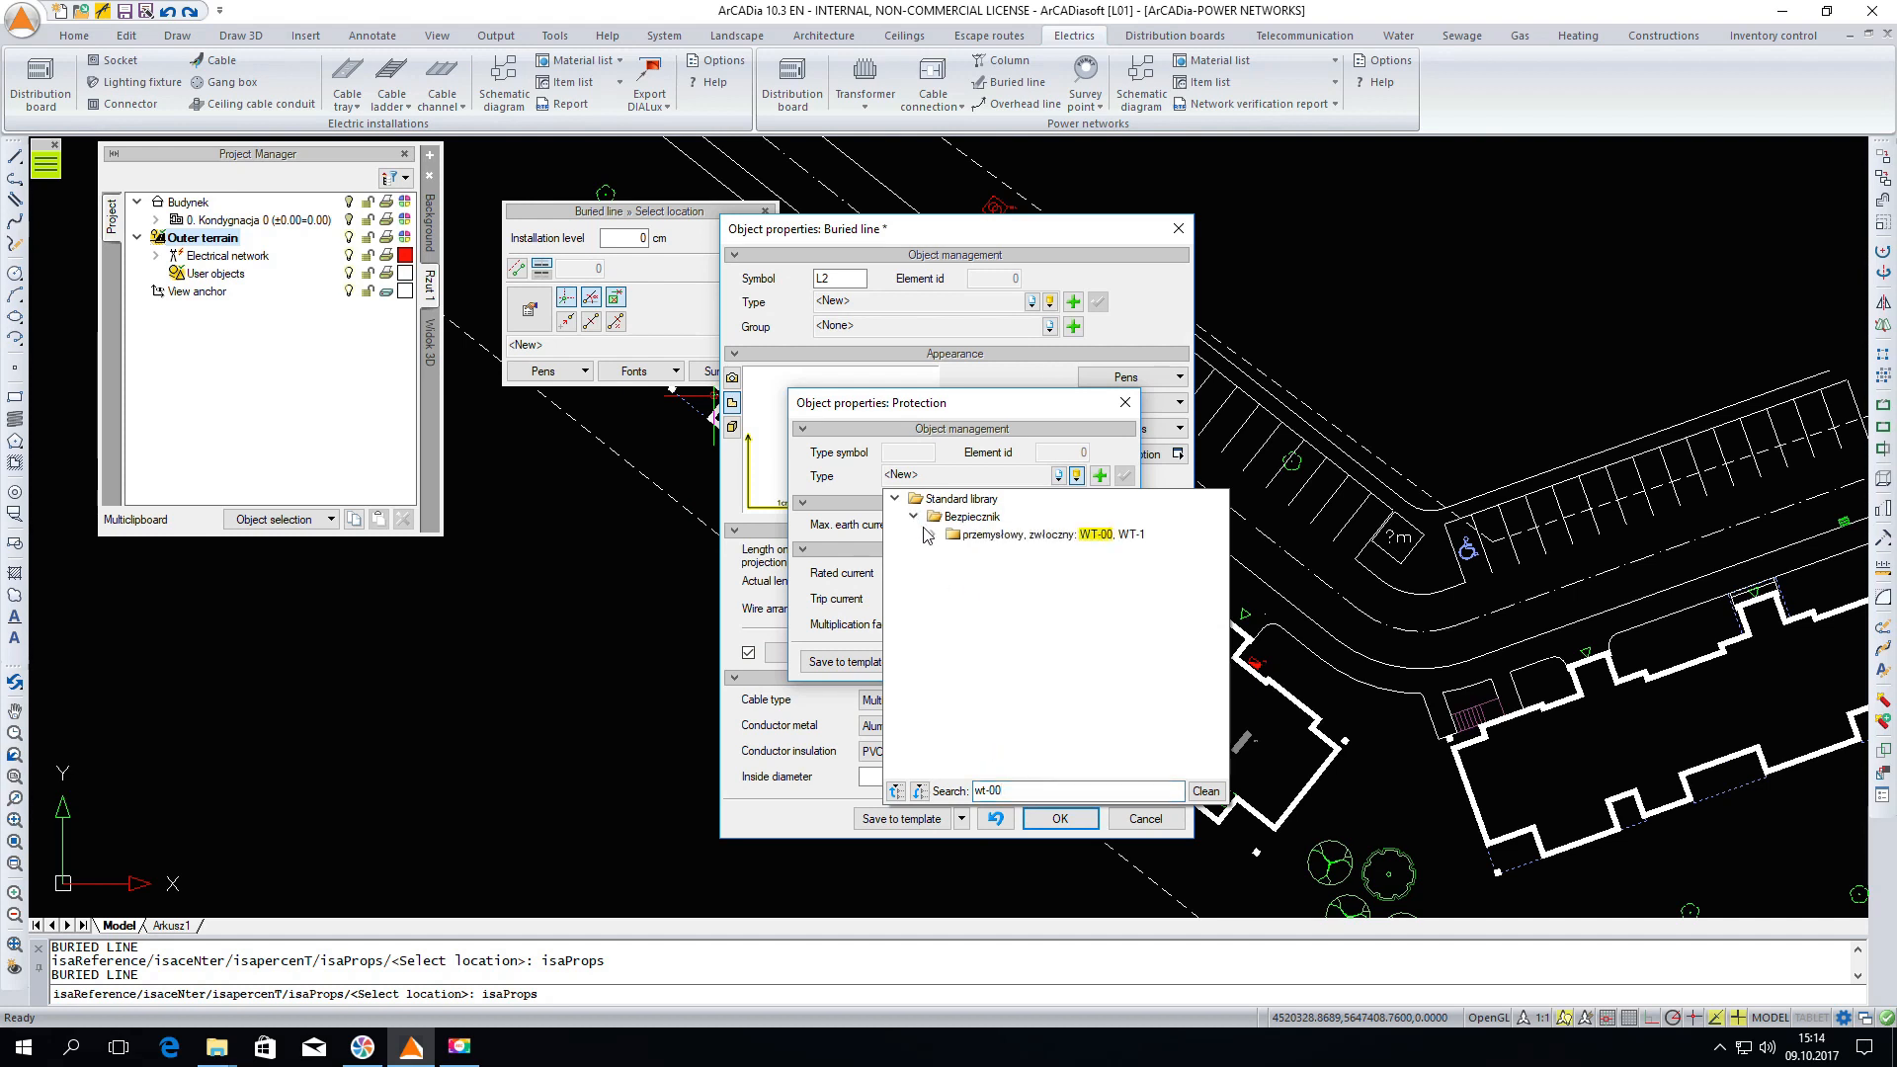
left_click(932, 534)
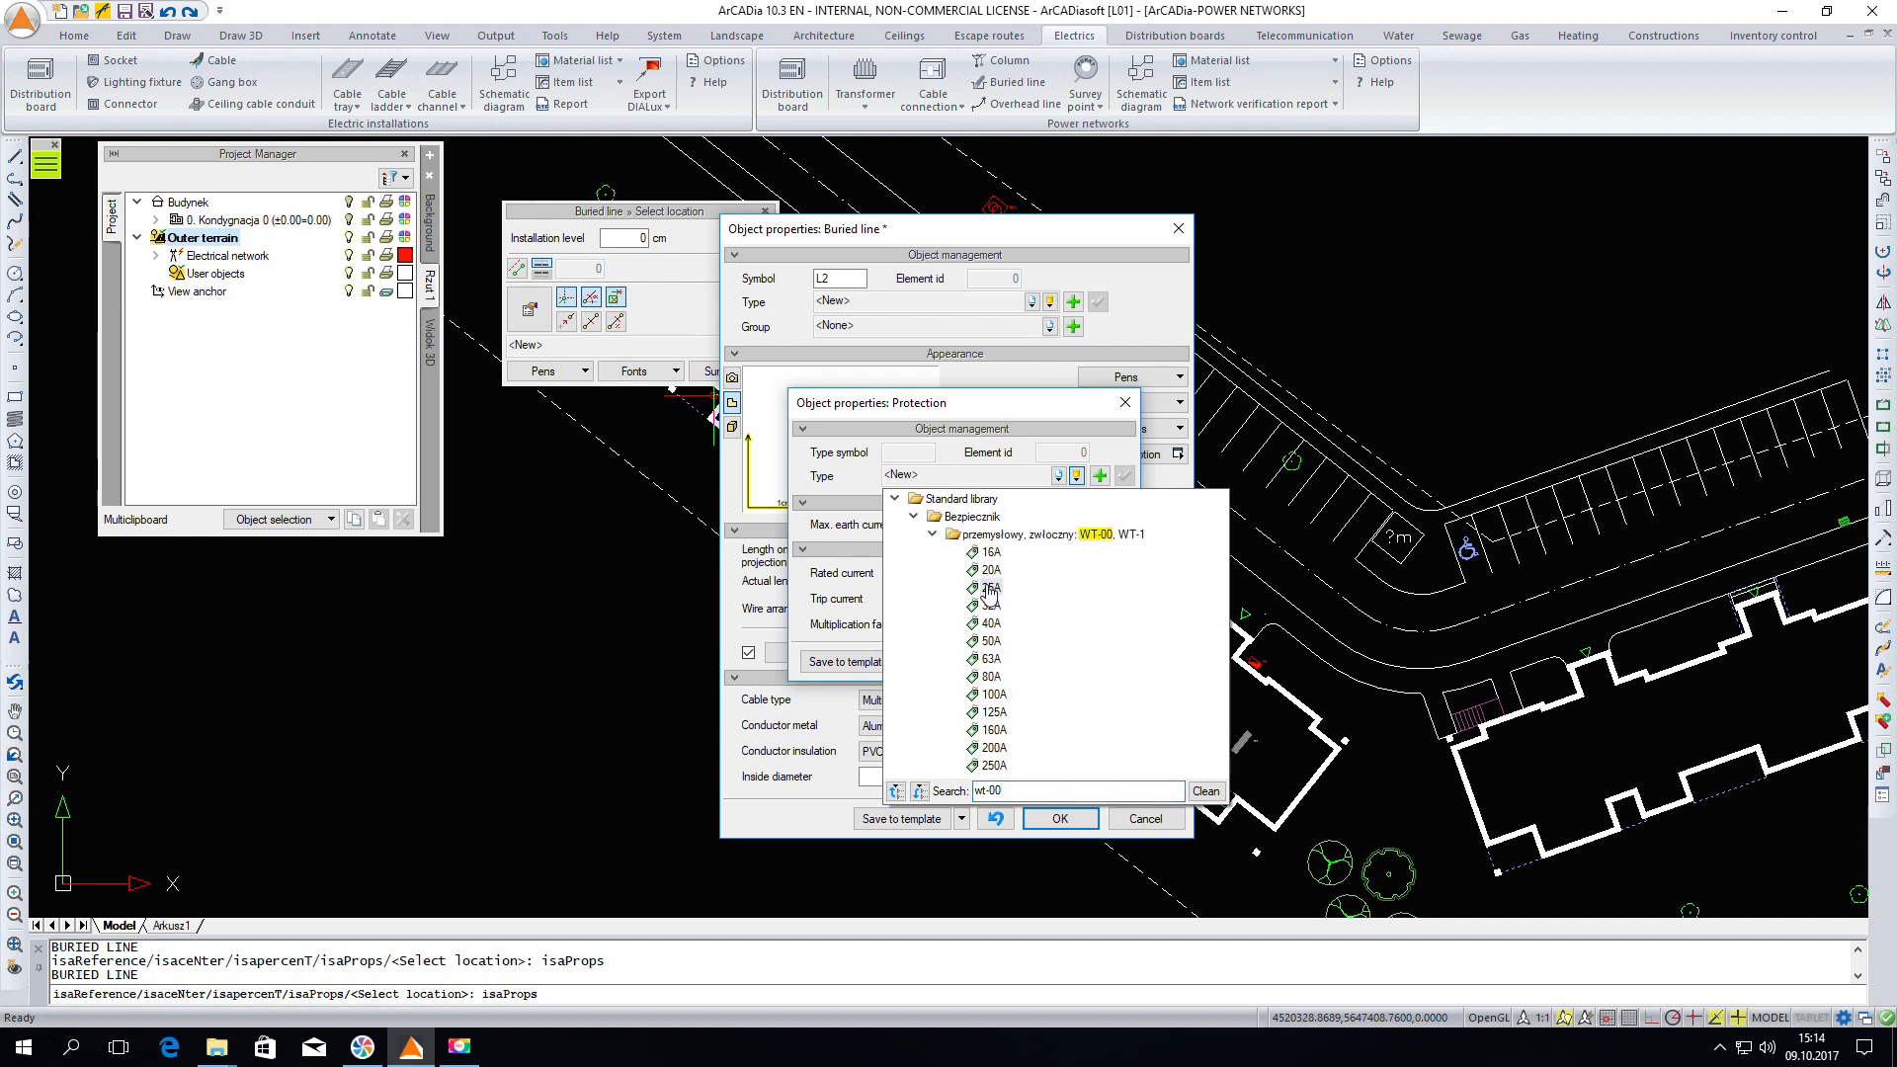
left_click(1004, 696)
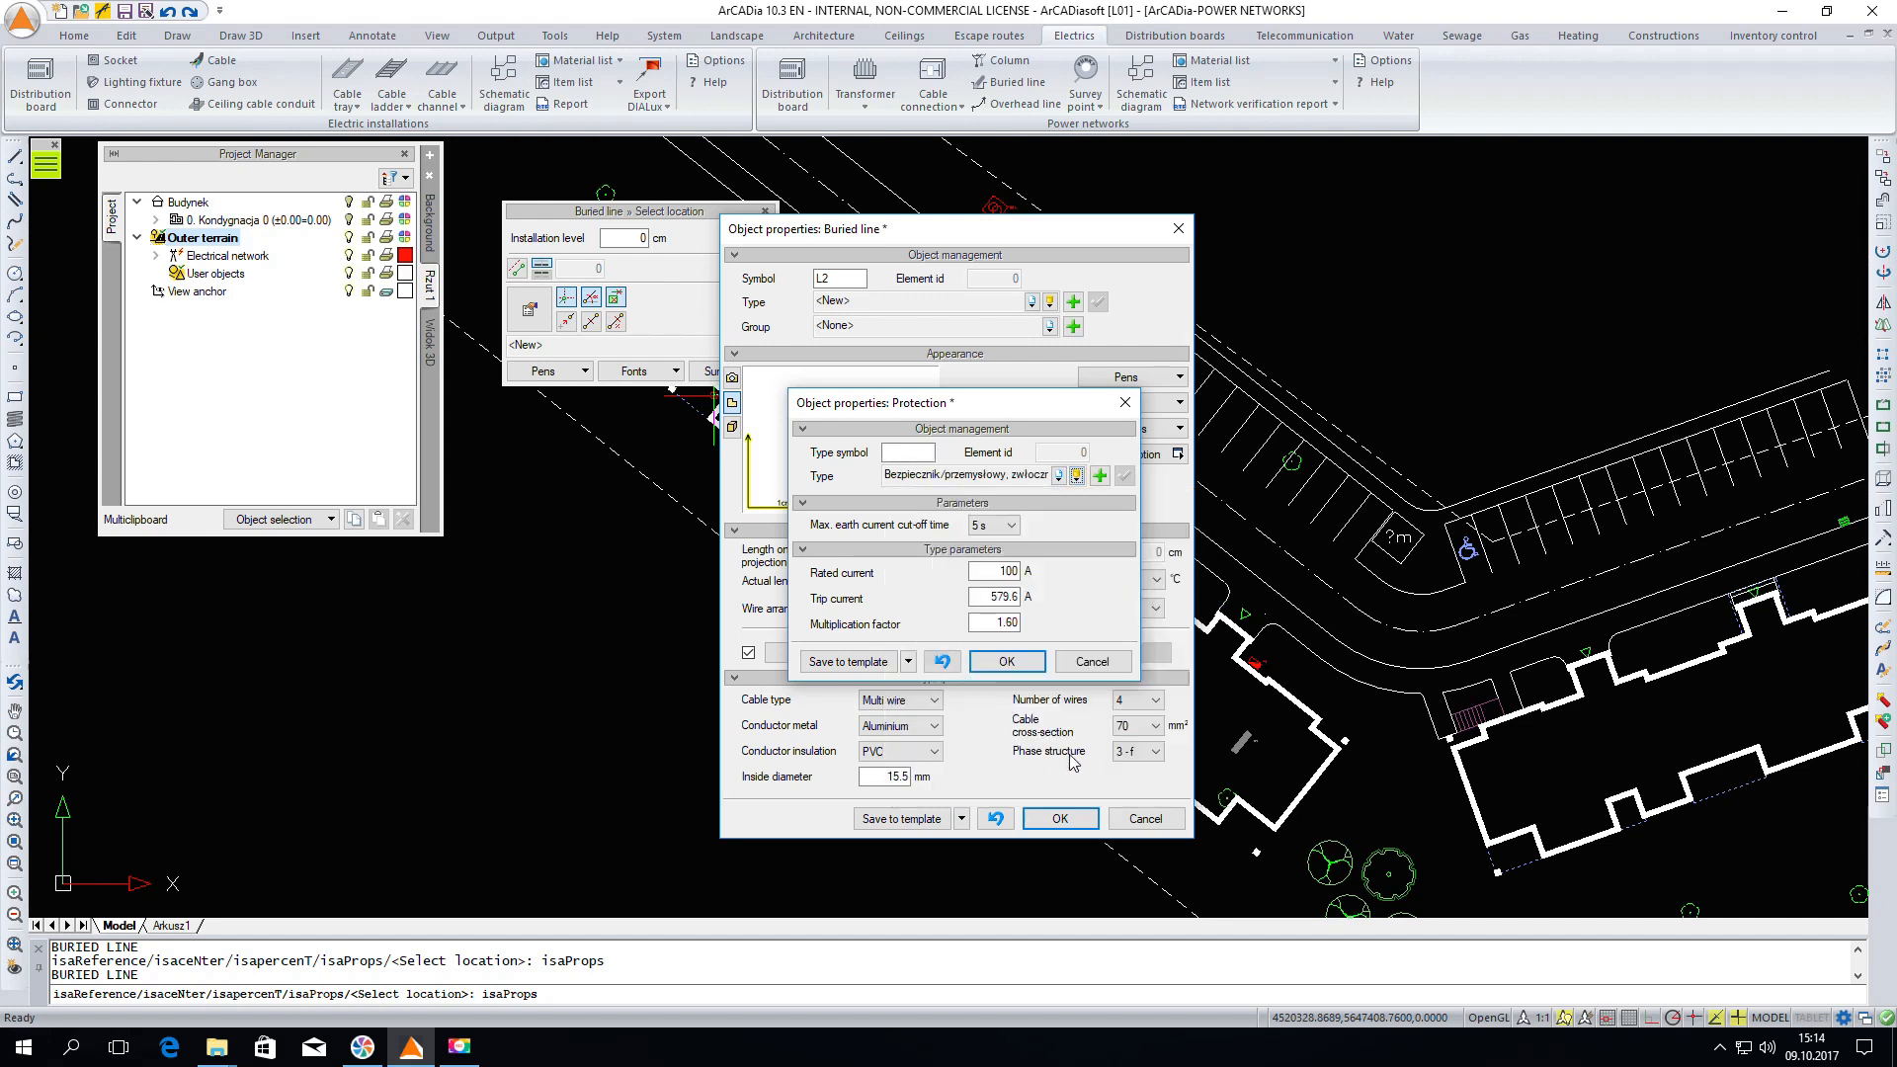
left_click(1006, 662)
left_click(1057, 818)
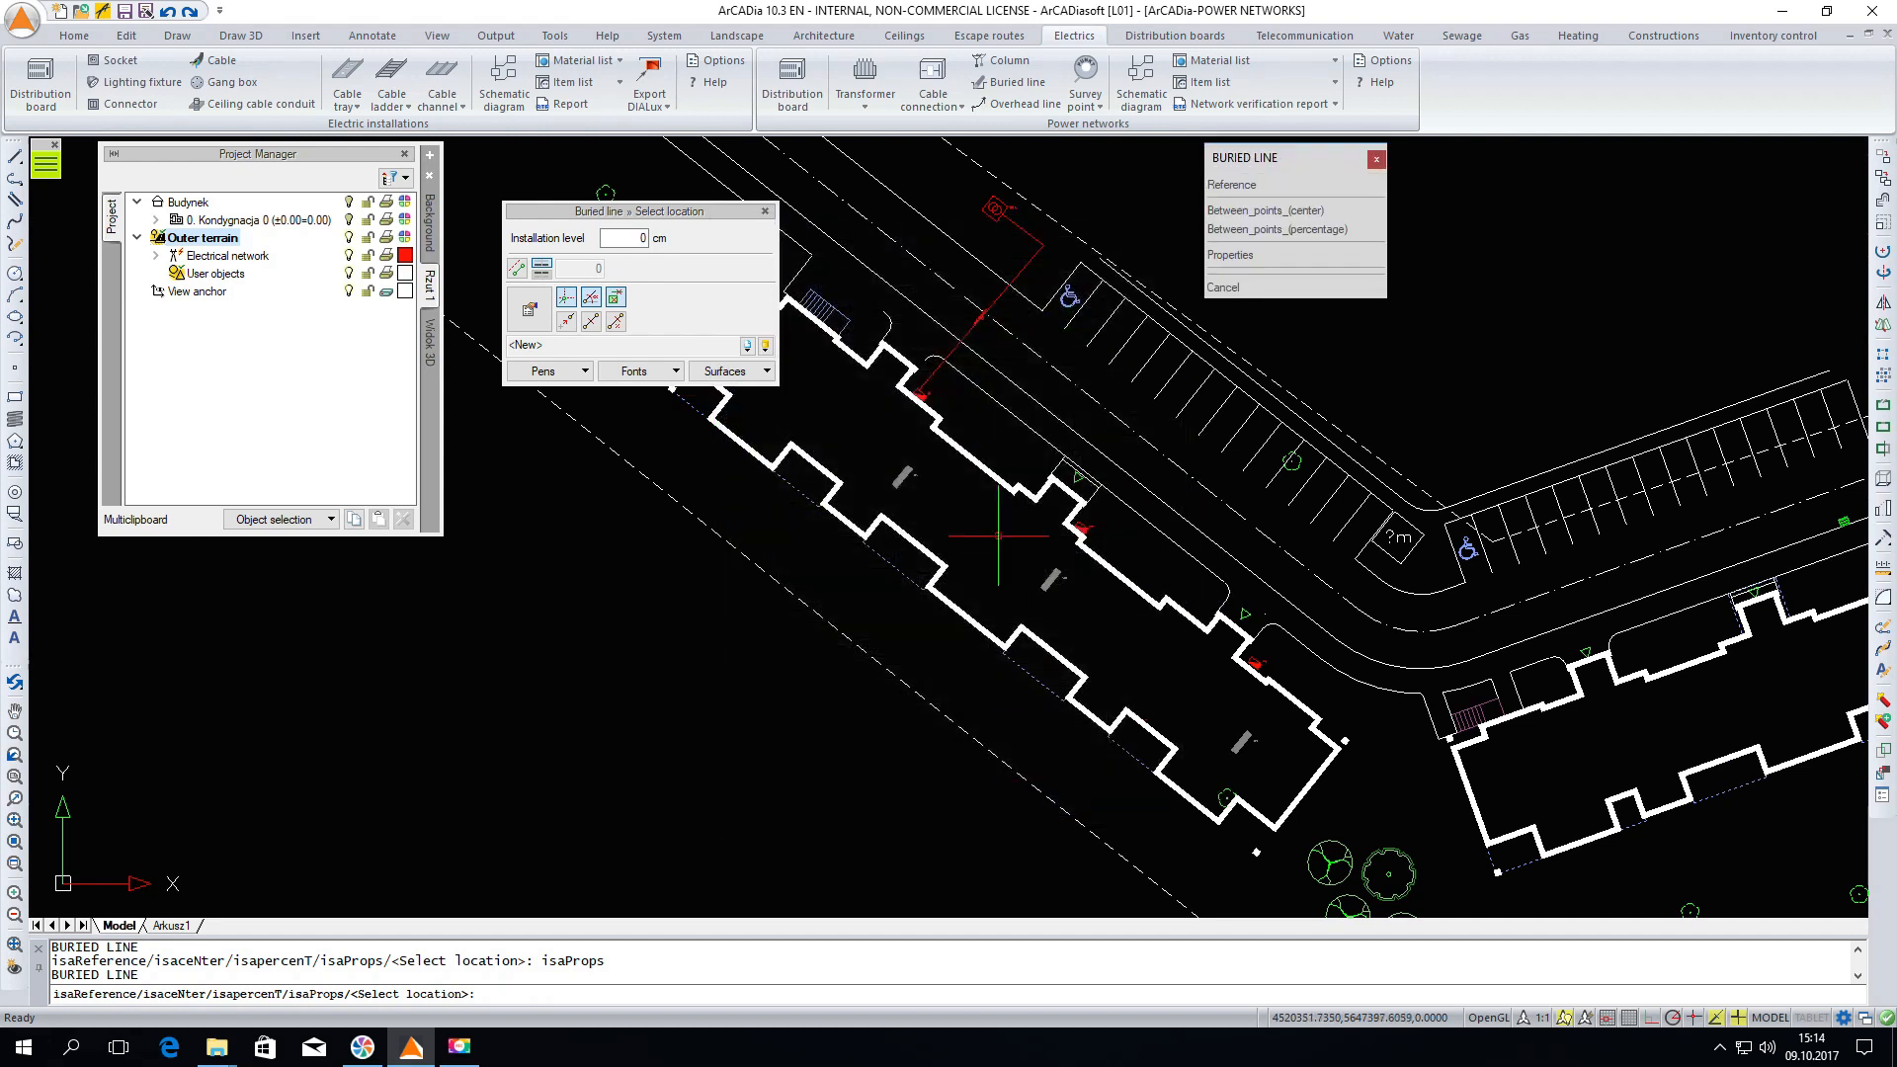
Draw a buried line from the first cable connection on the wall to the first distribution board
scroll(909, 440, "up", 2)
left_click(909, 440)
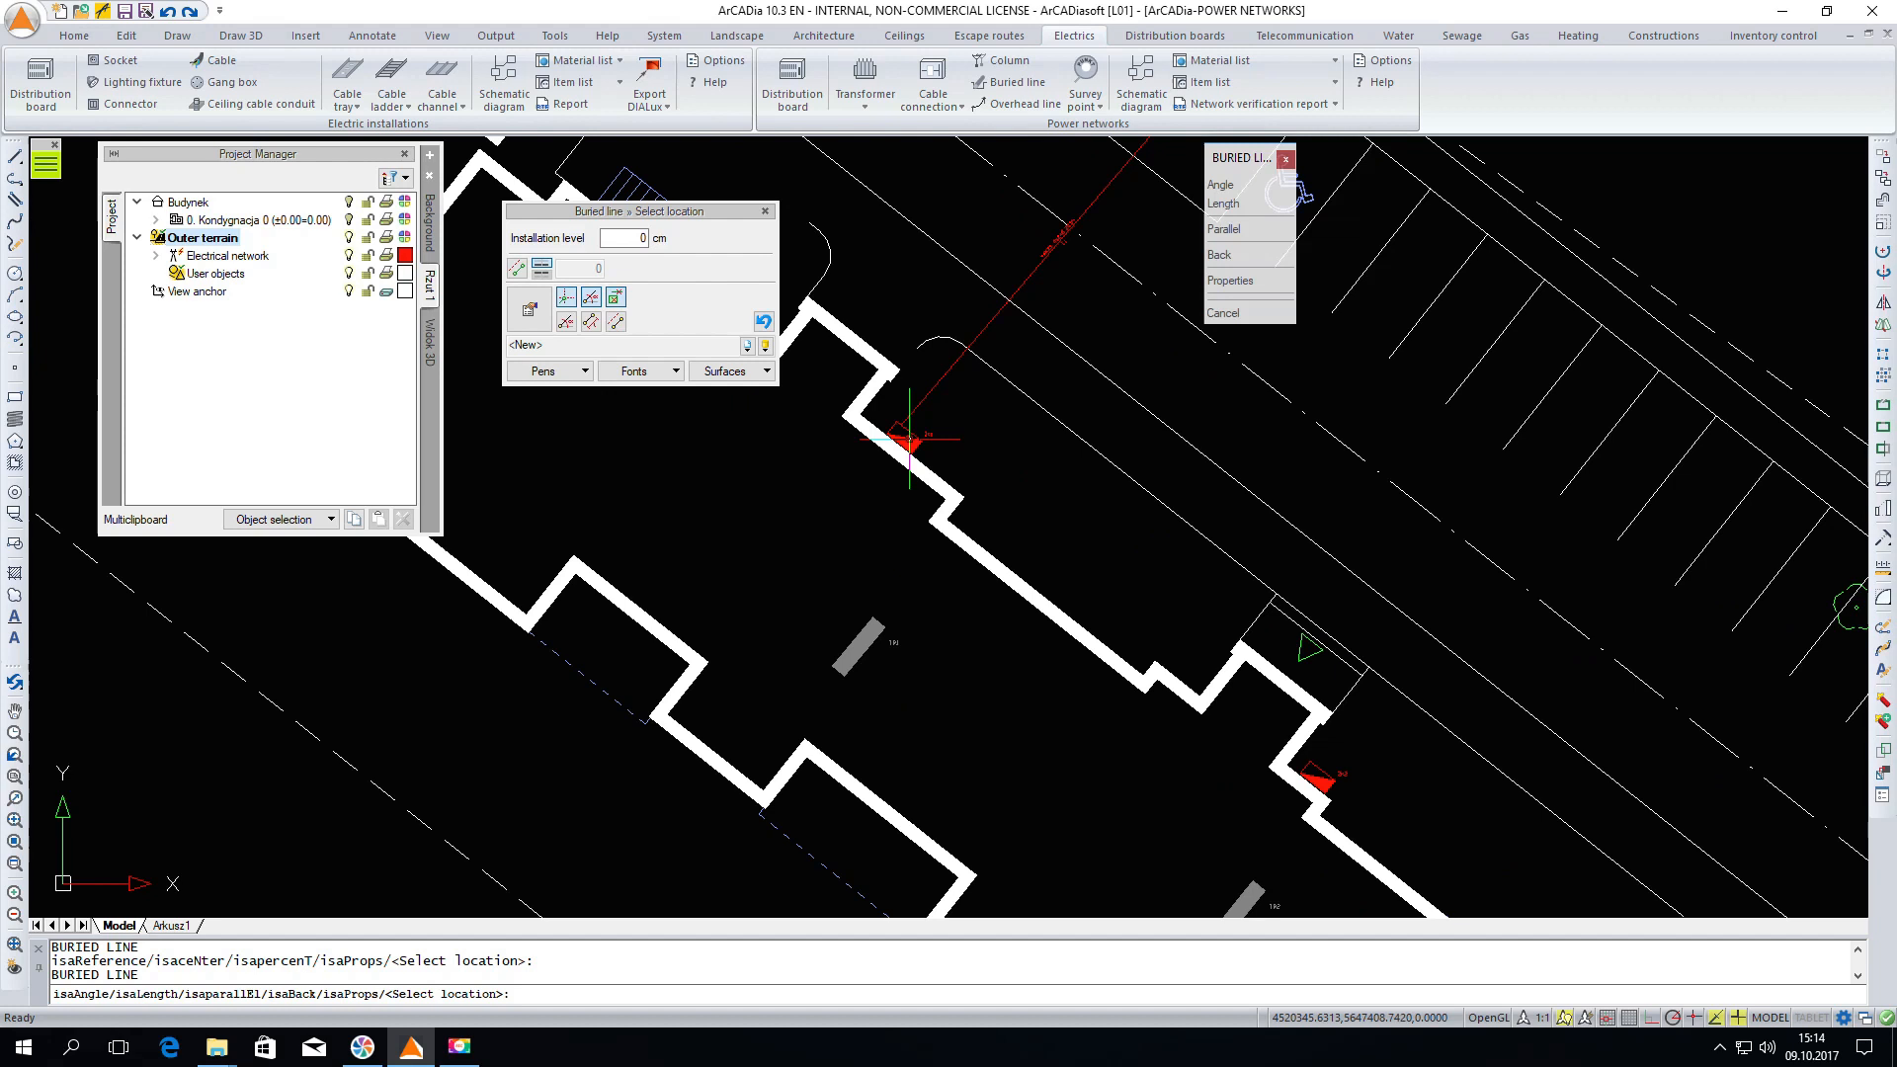
left_click(796, 593)
left_click(862, 644)
key("Escape")
Draw a buried line from the second cable connection to the middle distribution board
scroll(794, 499, "down", 4)
scroll(793, 499, "down", 1)
right_click(847, 555)
scroll(890, 561, "up", 2)
left_click(894, 569)
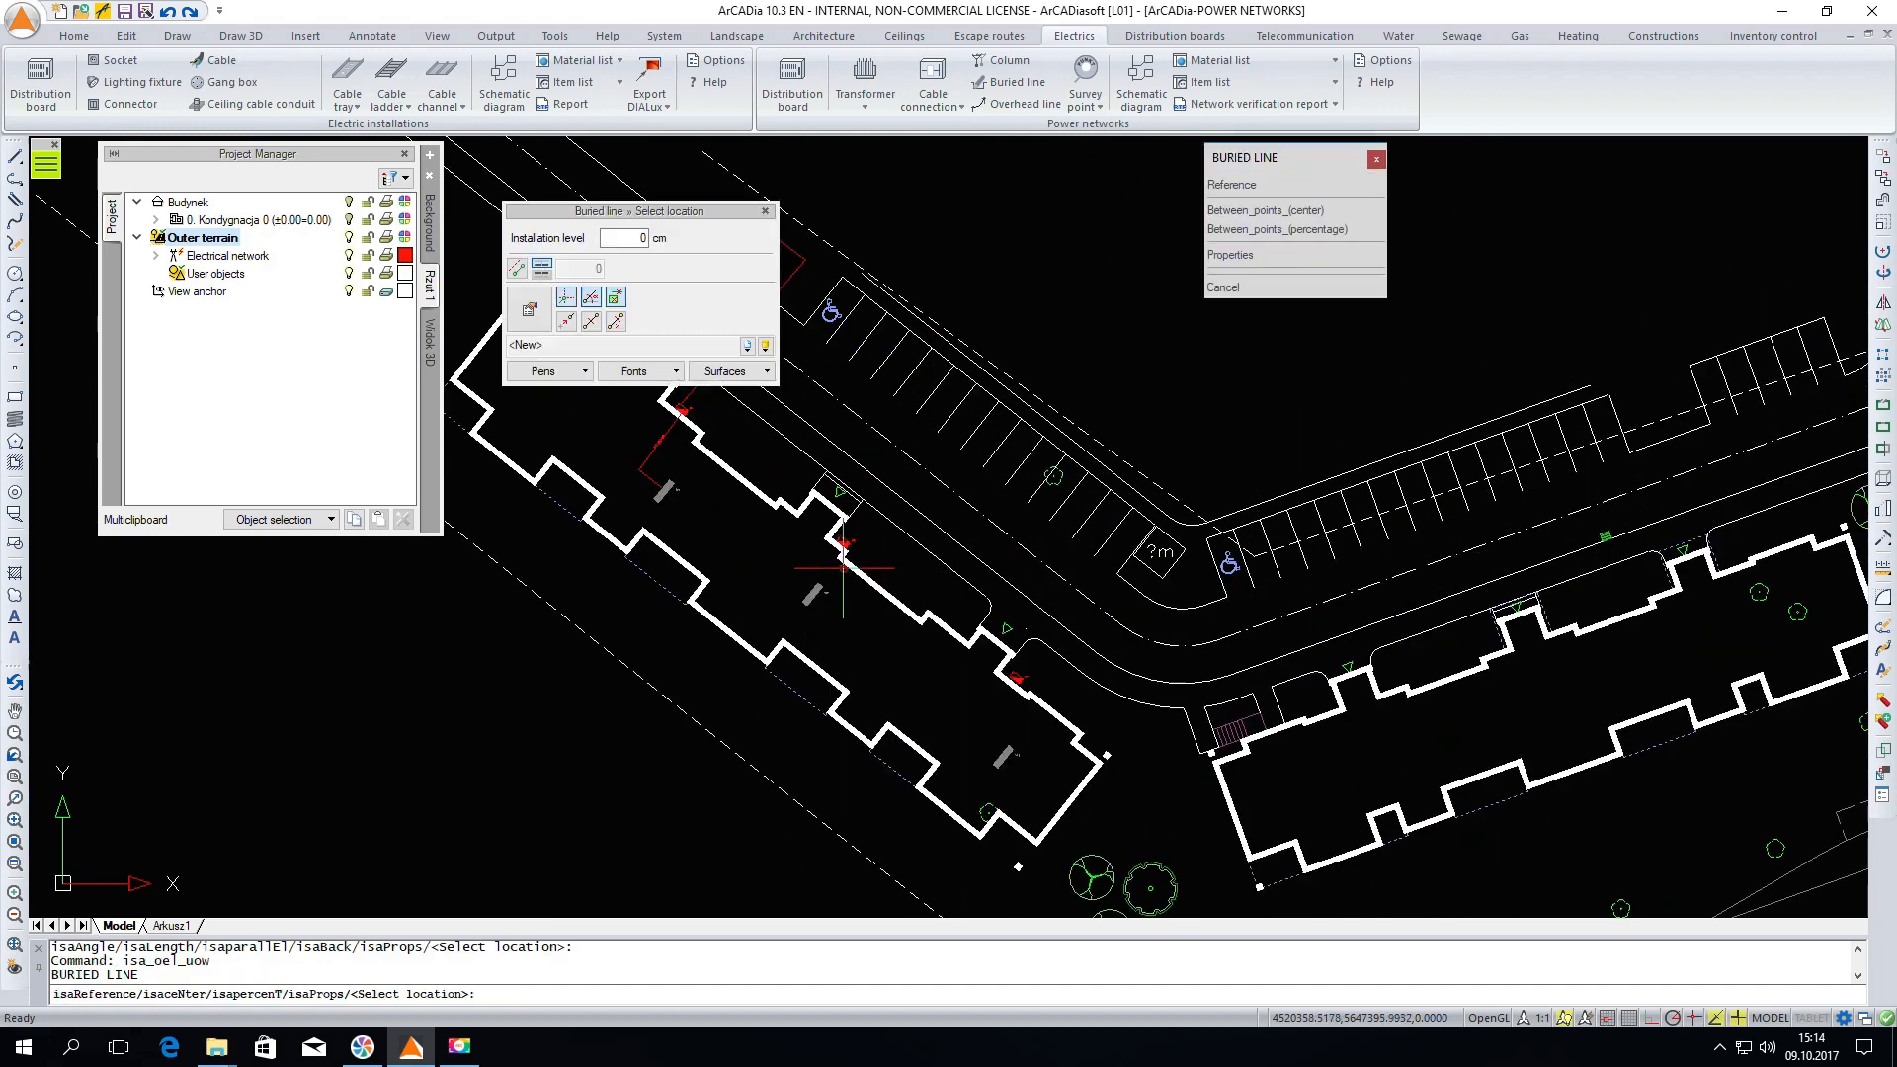
scroll(856, 545, "up", 2)
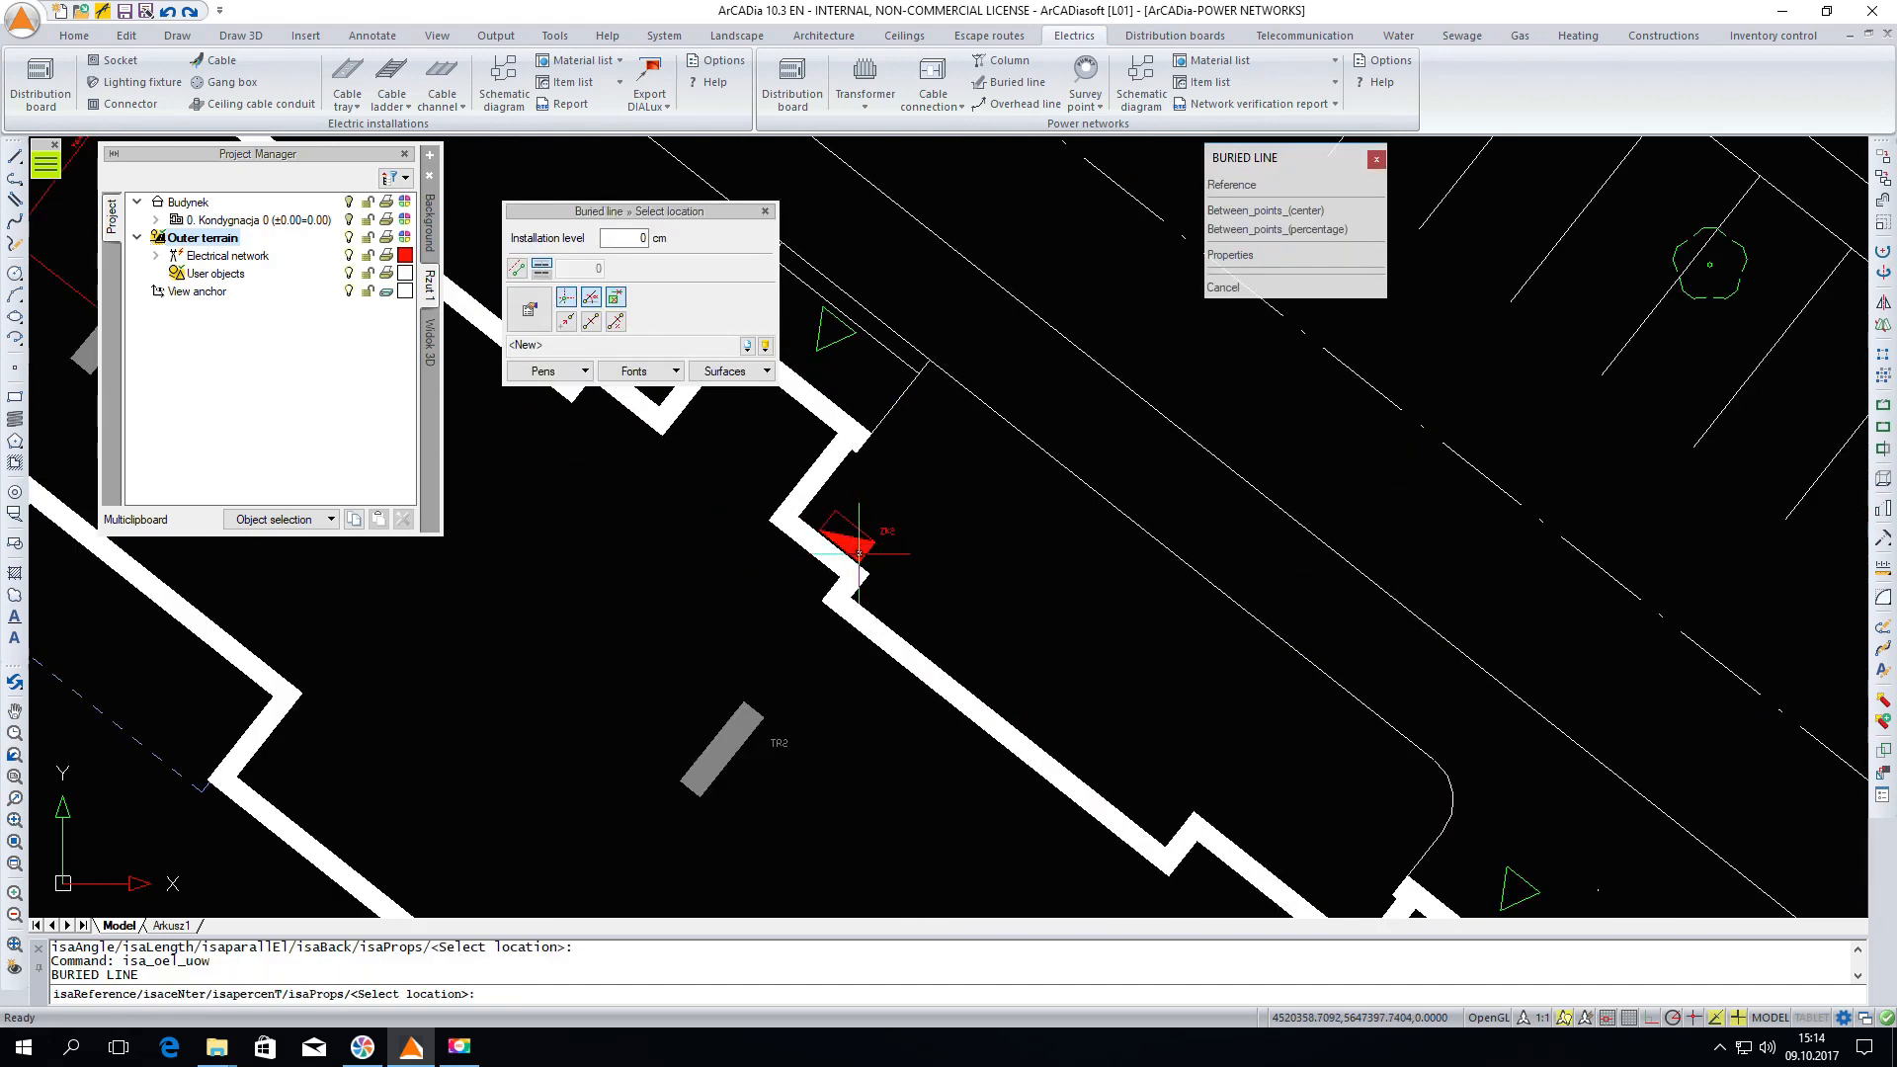
left_click(858, 546)
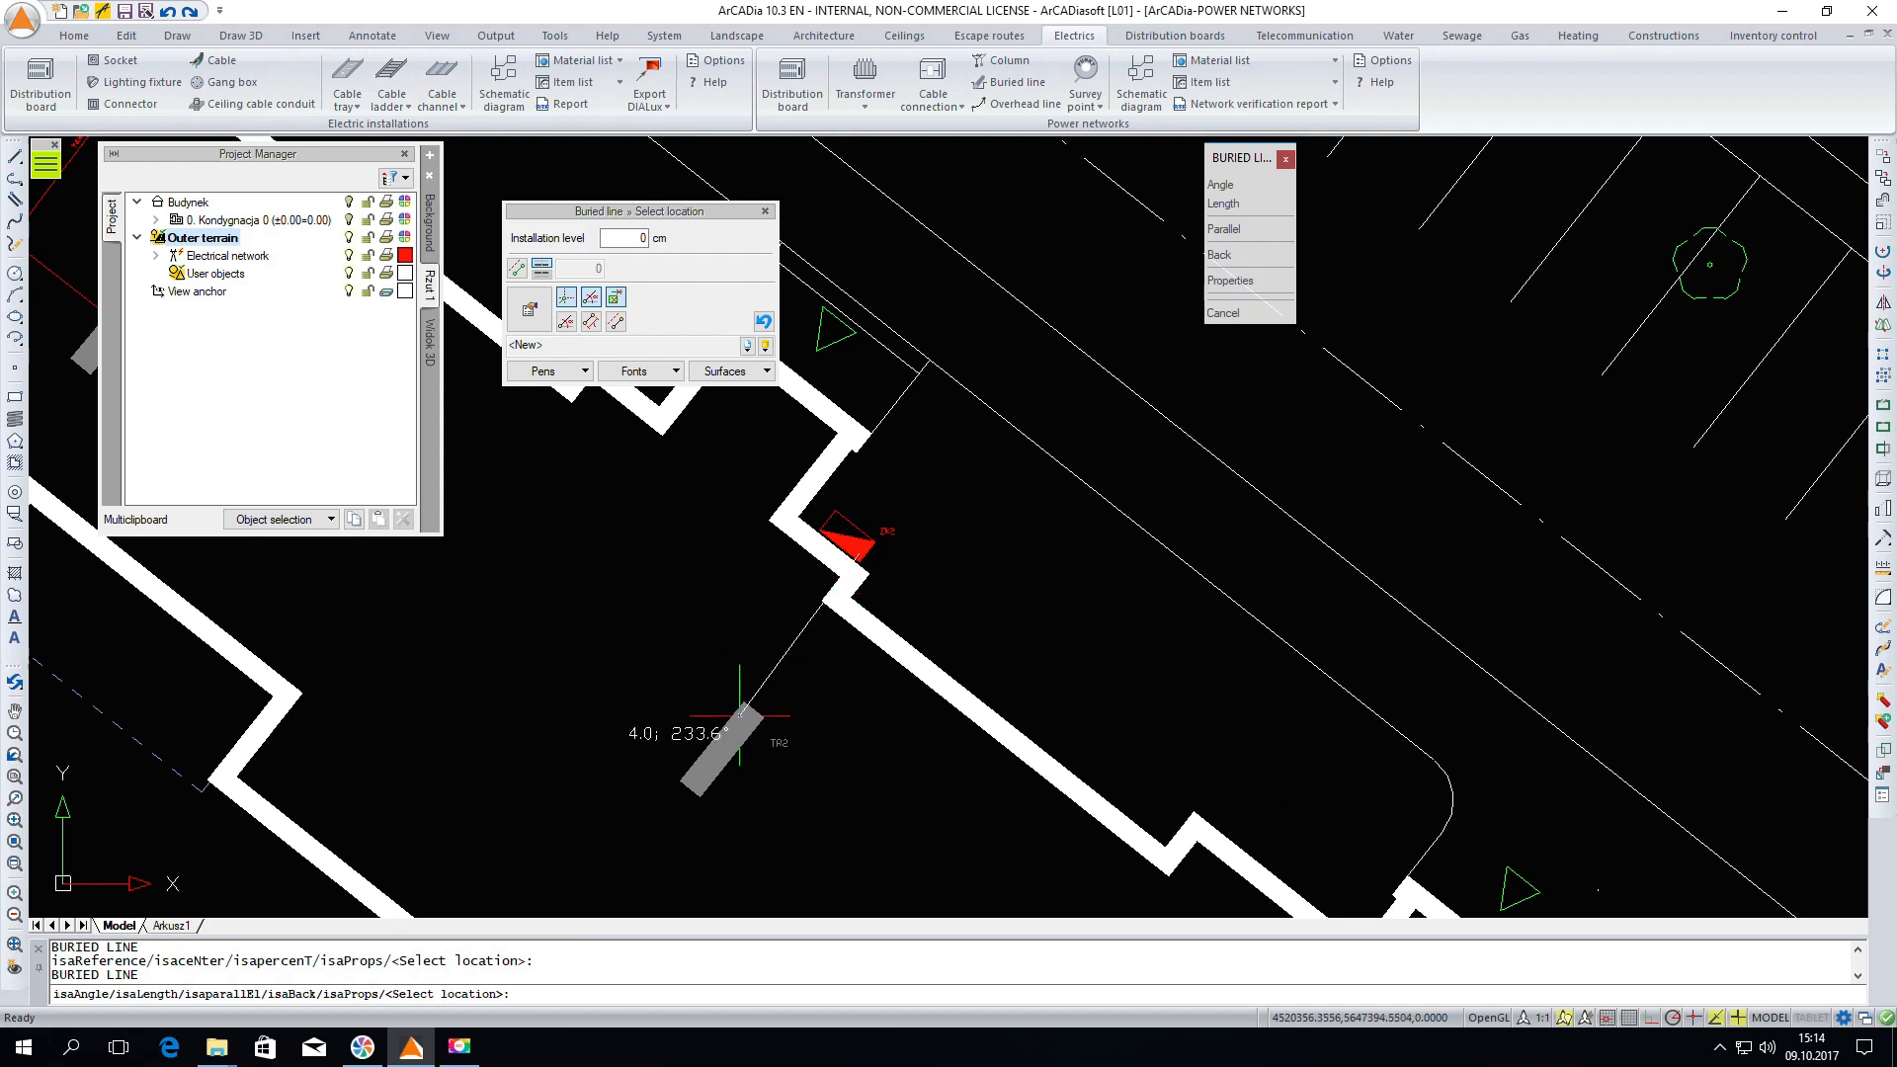
scroll(699, 546, "down", 2)
right_click(724, 584)
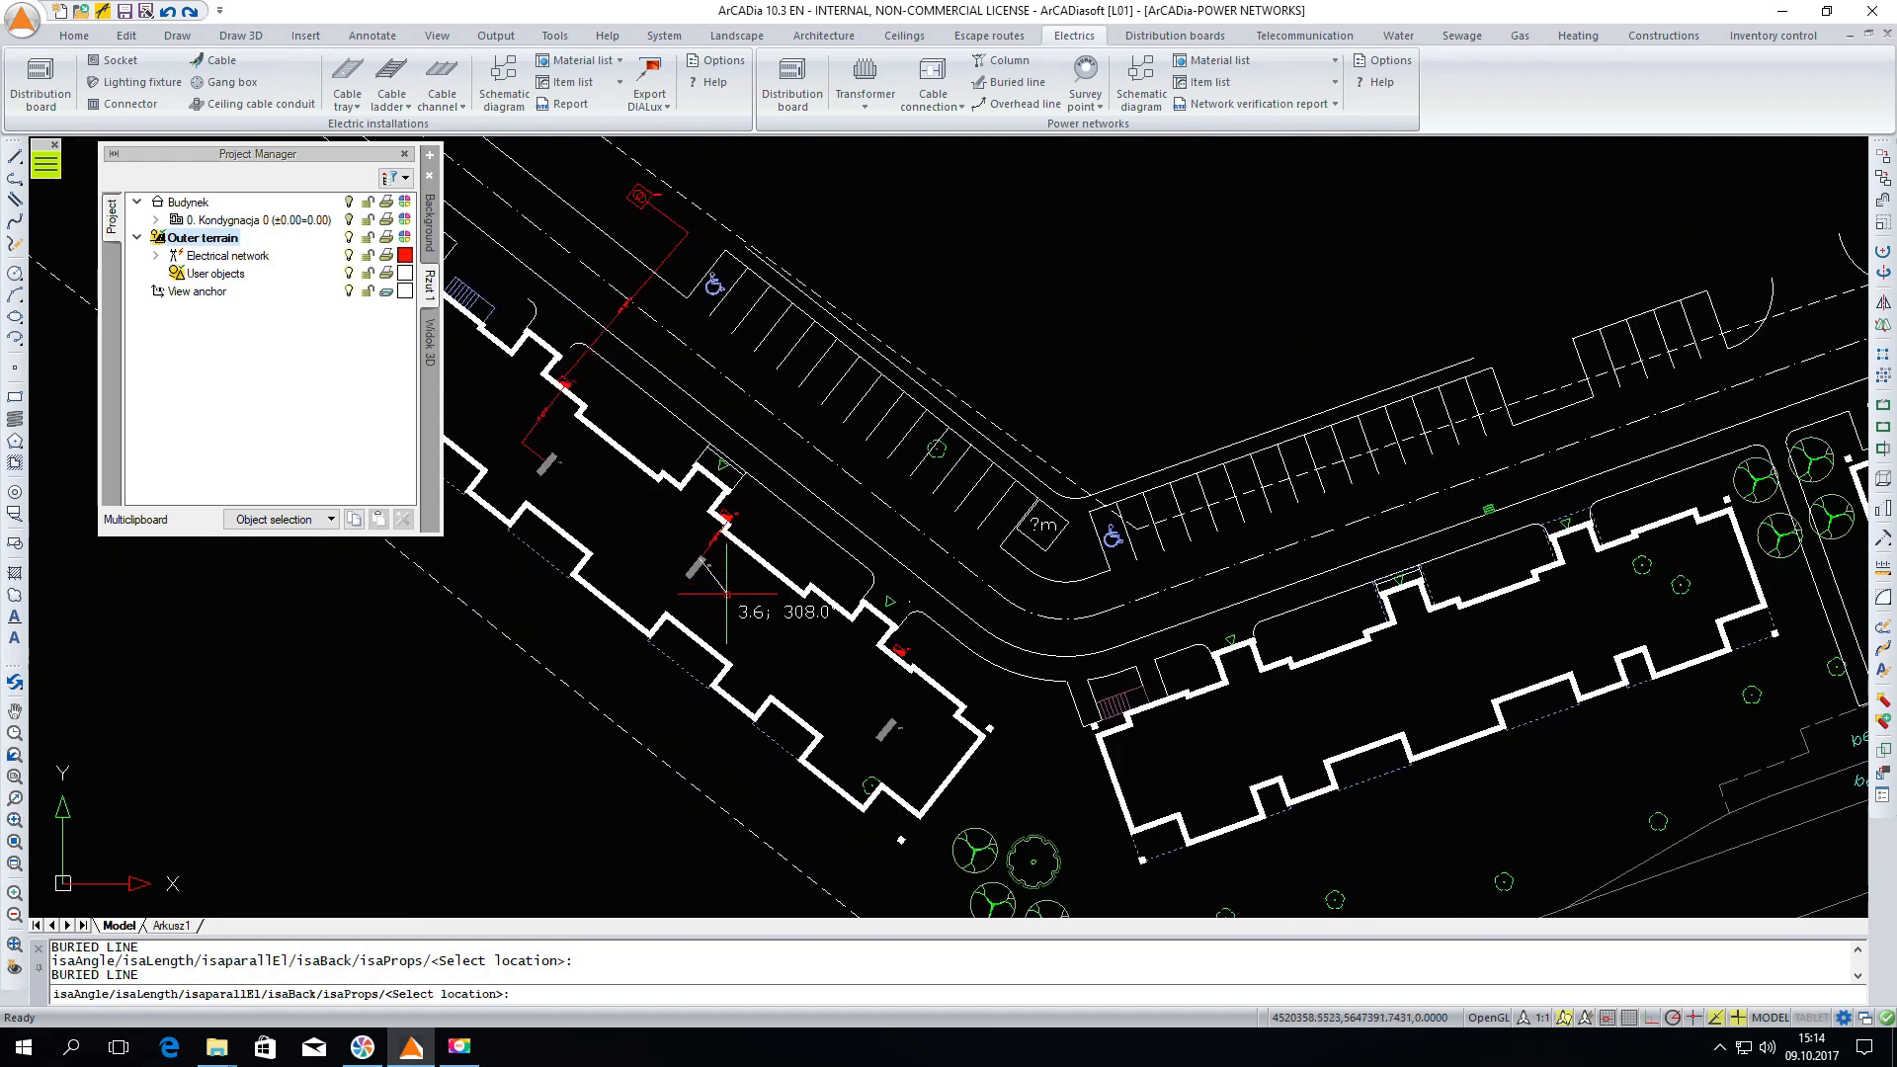
Repeat Buried line and draw it from the third cable connection to the third distribution board
right_click(838, 697)
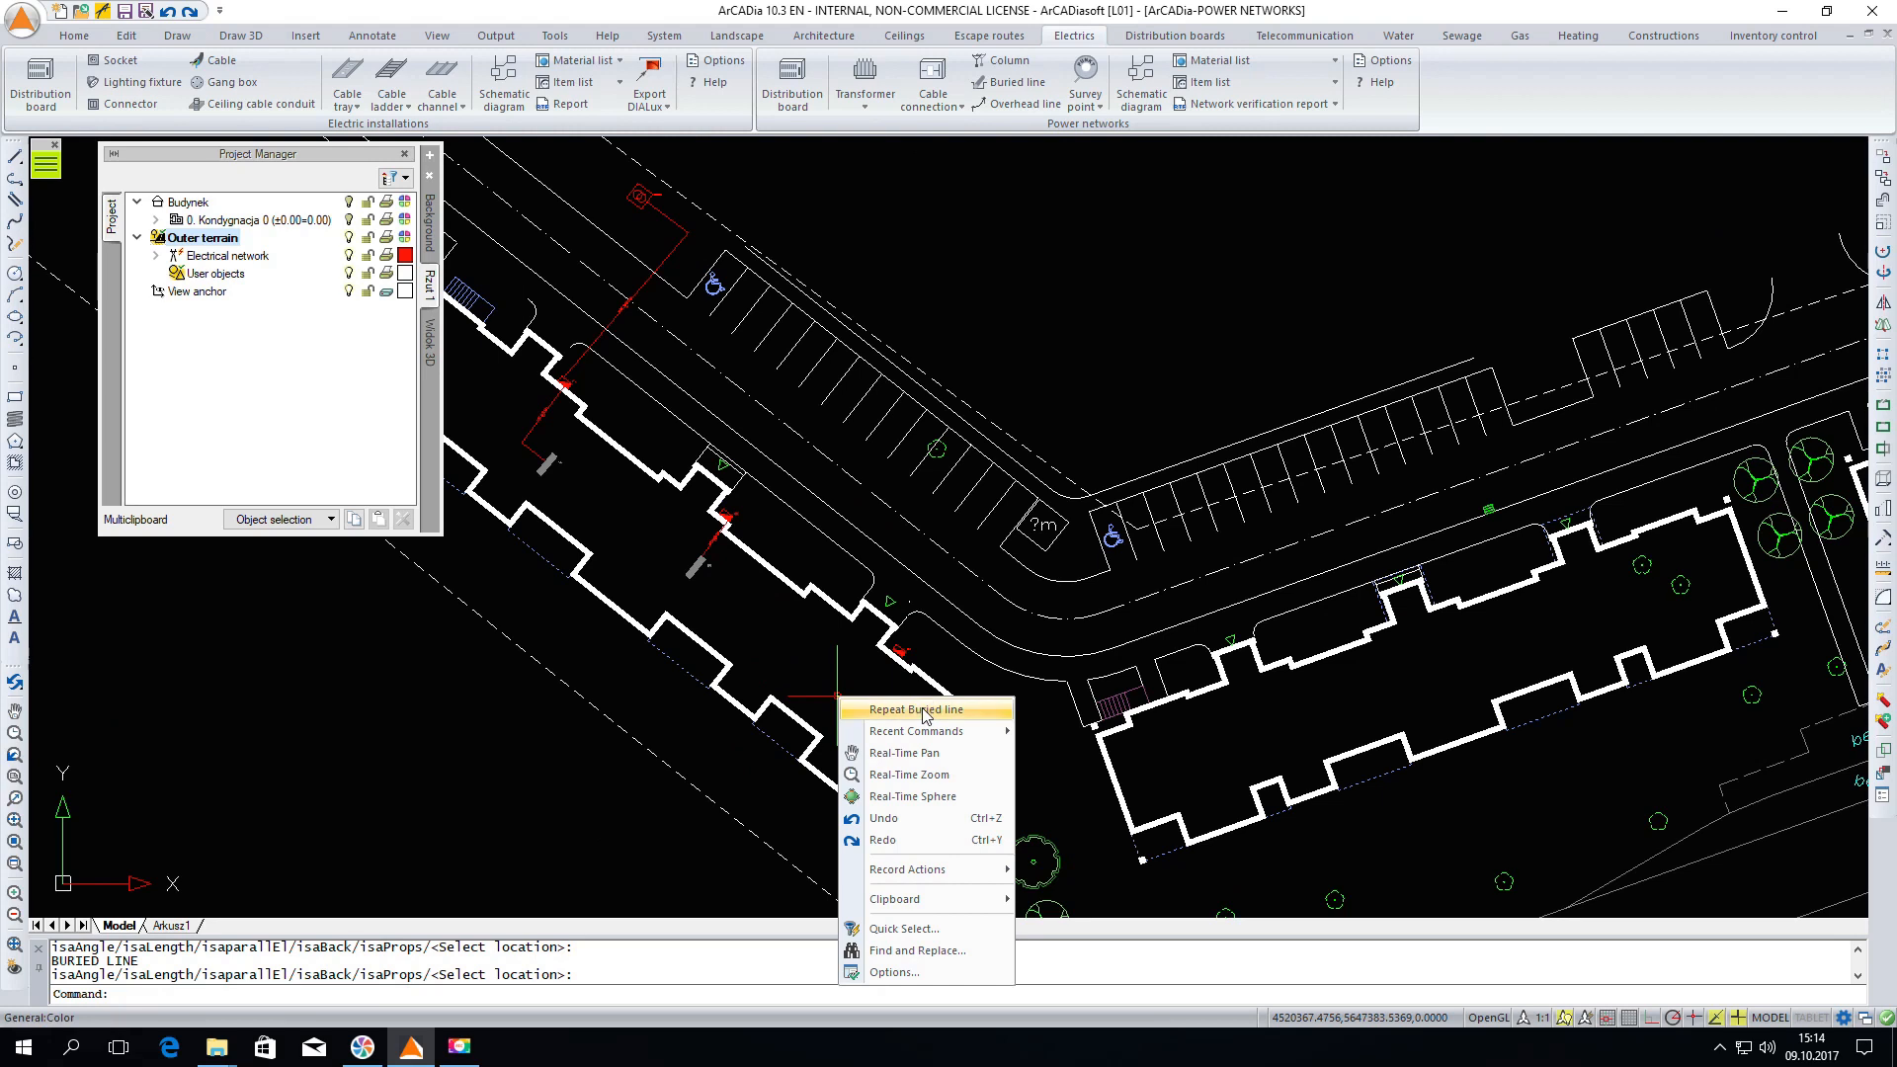
left_click(924, 713)
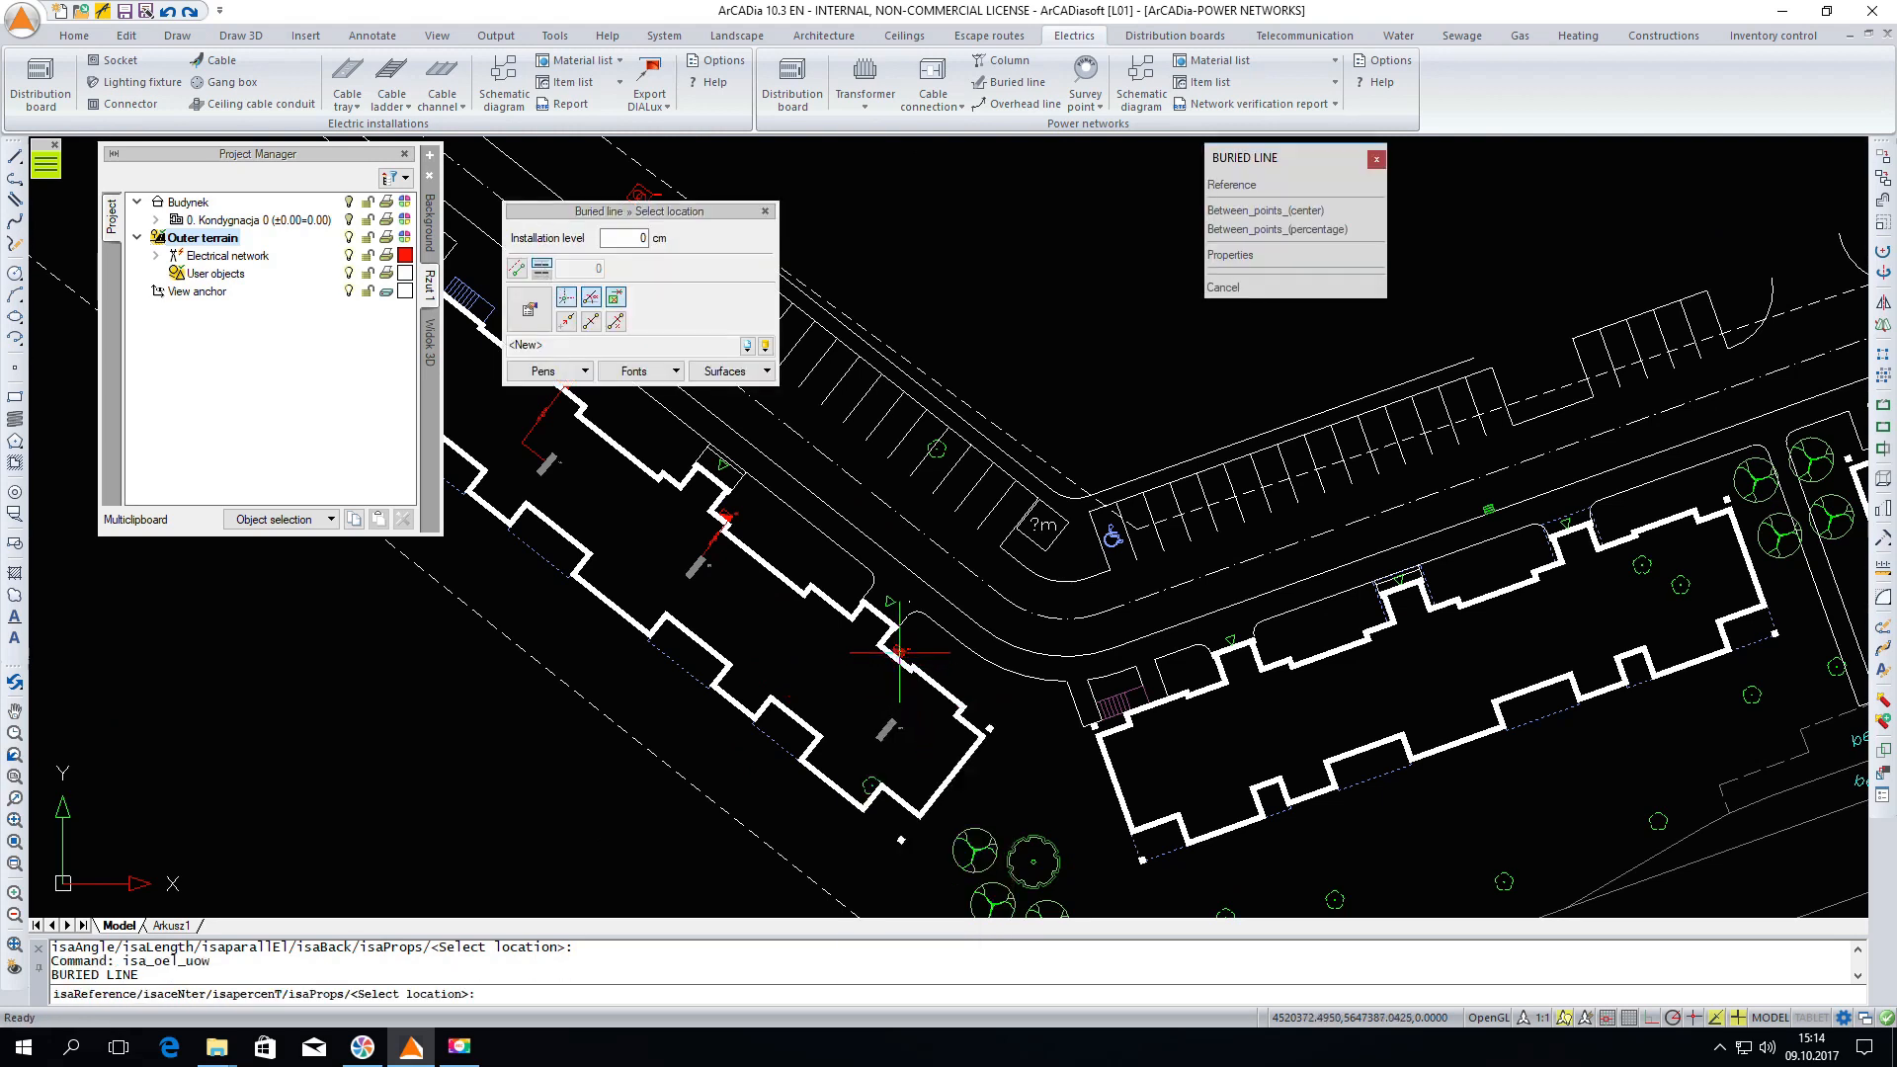
left_click(899, 652)
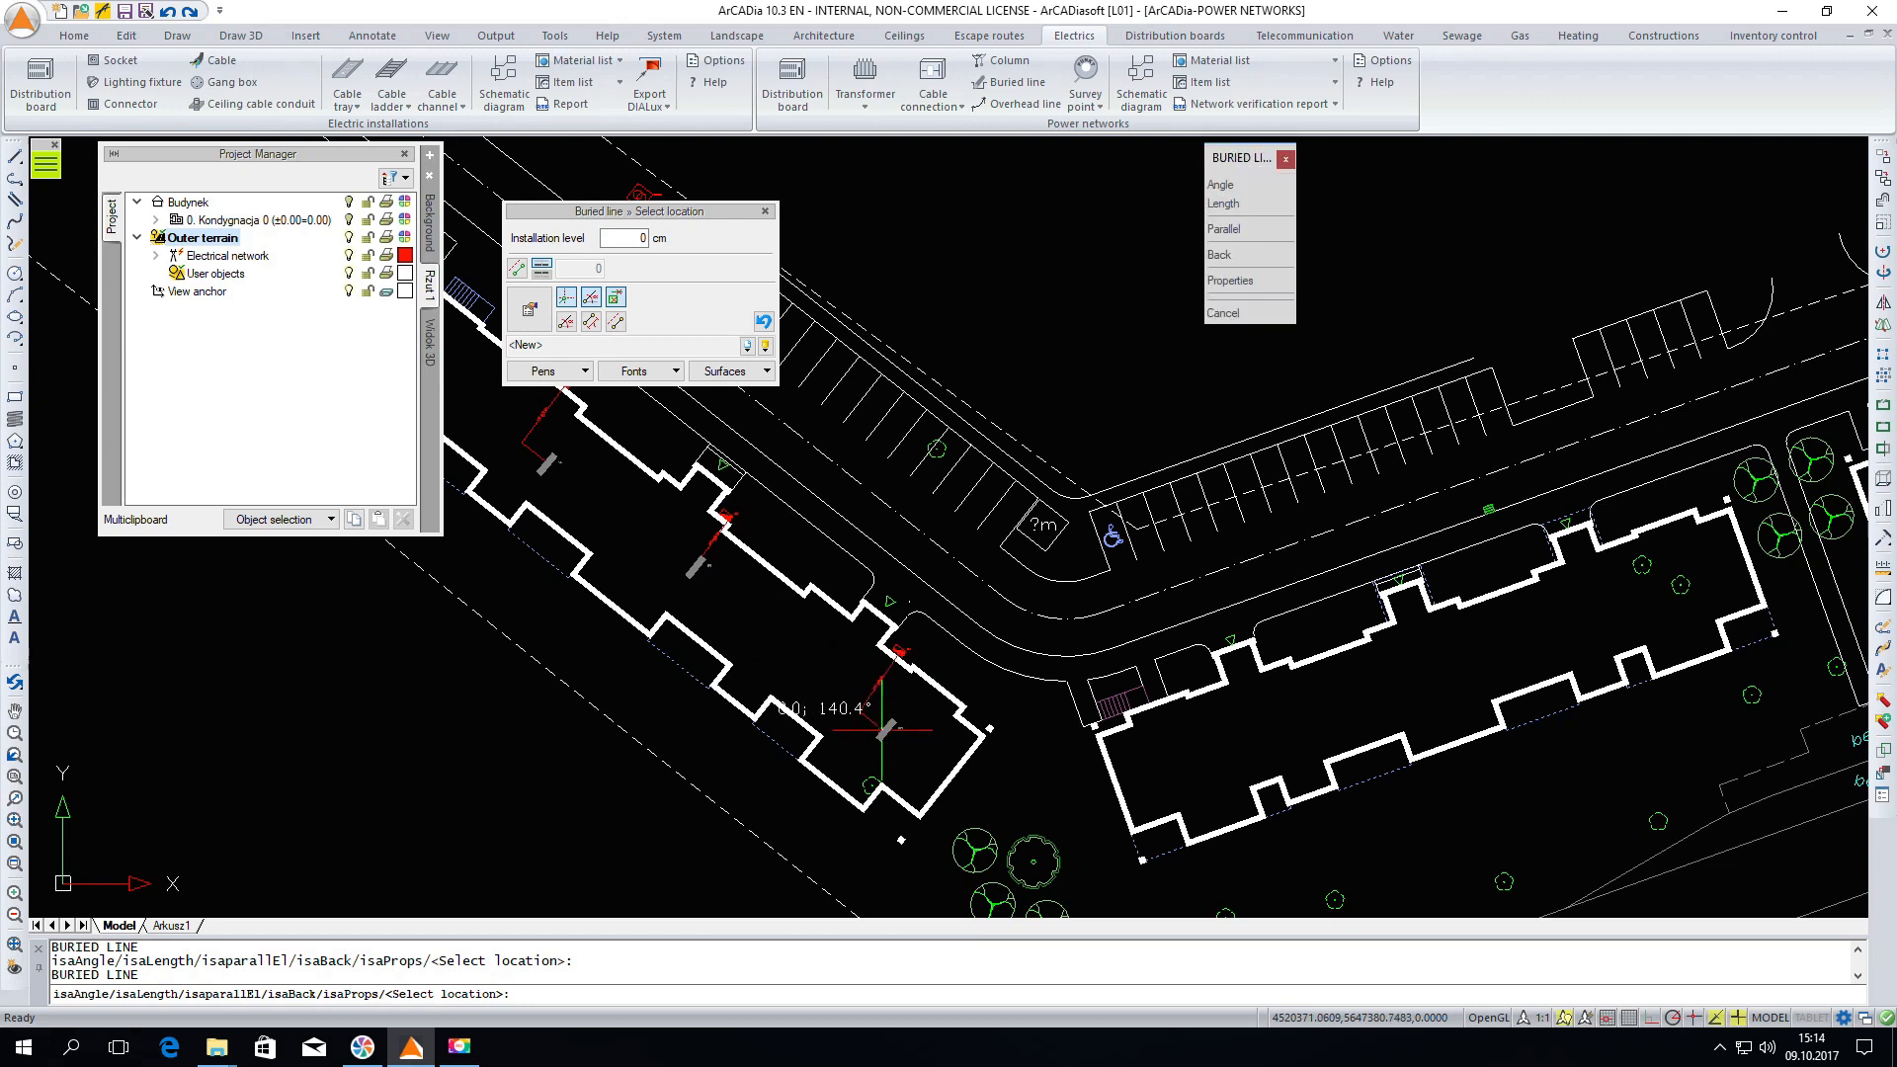
scroll(882, 729, "up", 2)
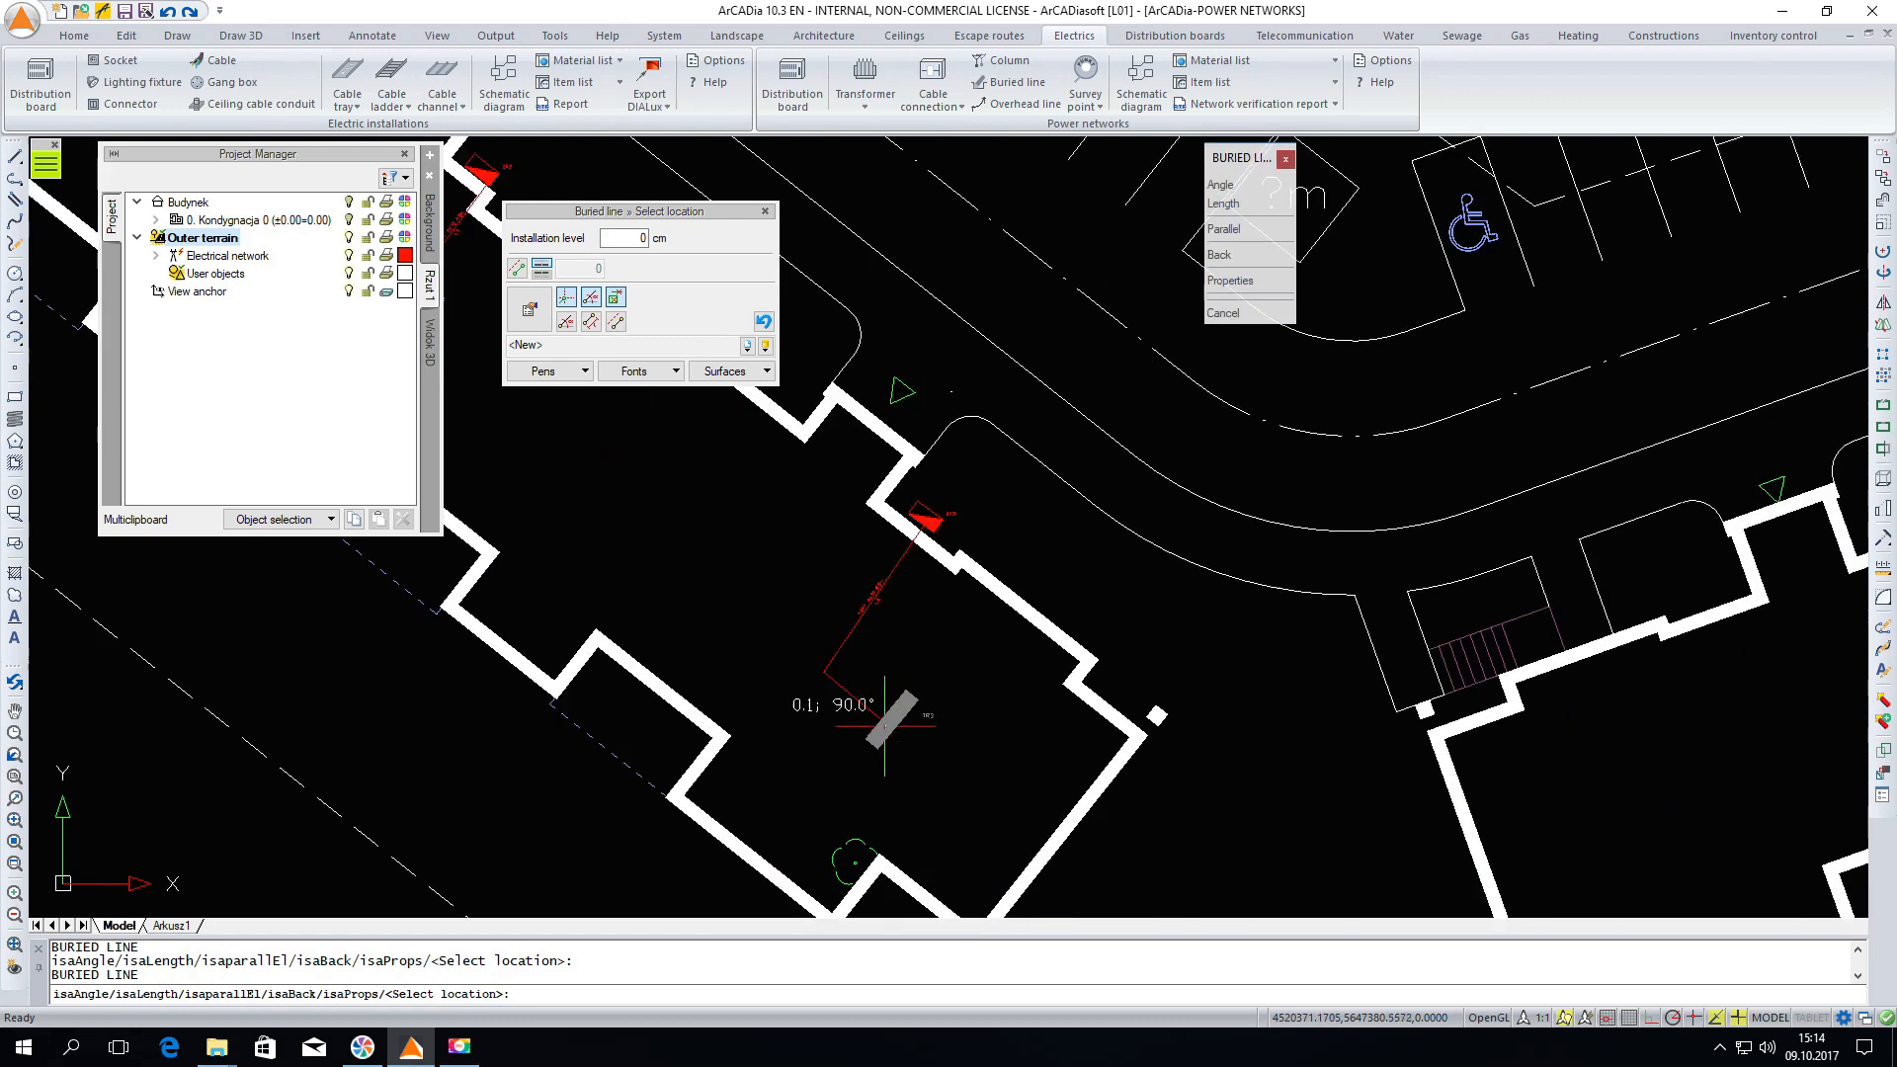
key("Escape")
scroll(1156, 564, "down", 2)
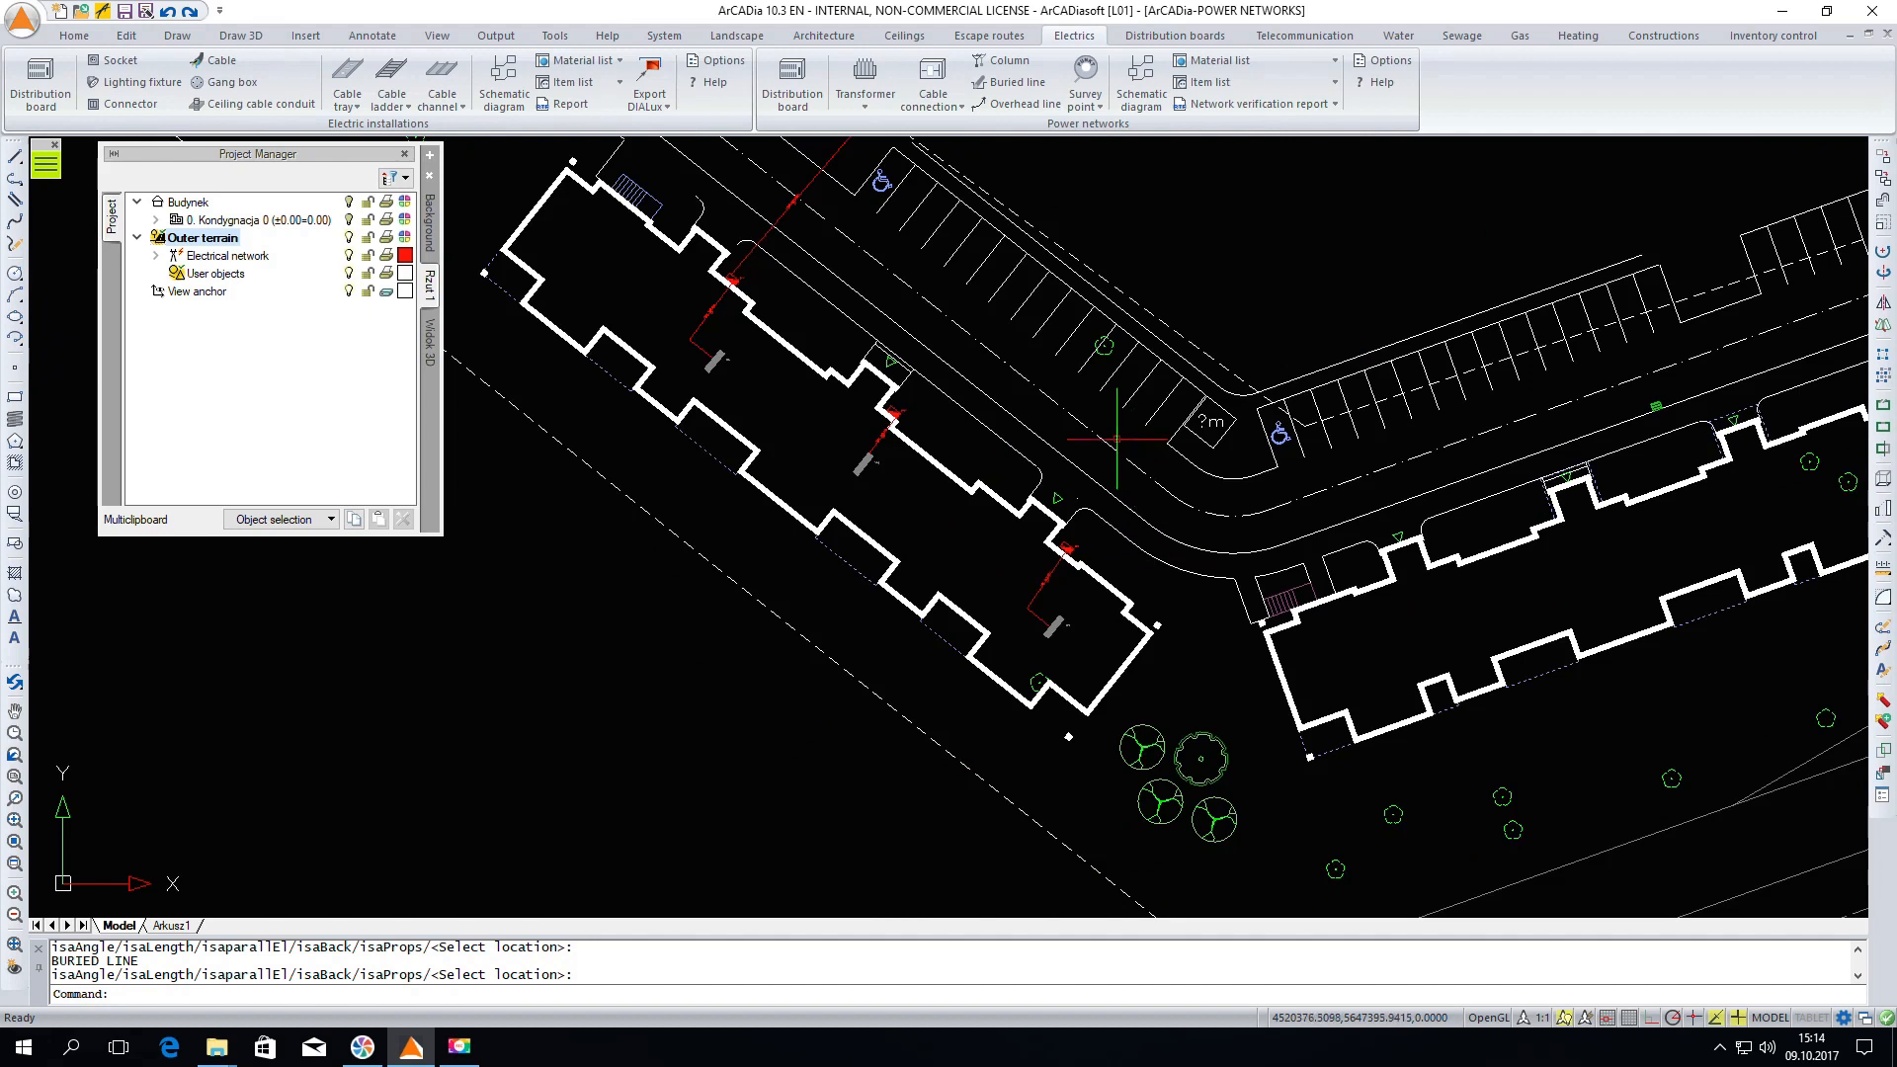
Draw a buried line along the outside wall linking the first cable connection to the second
middle_click_drag(1118, 438, 1105, 516)
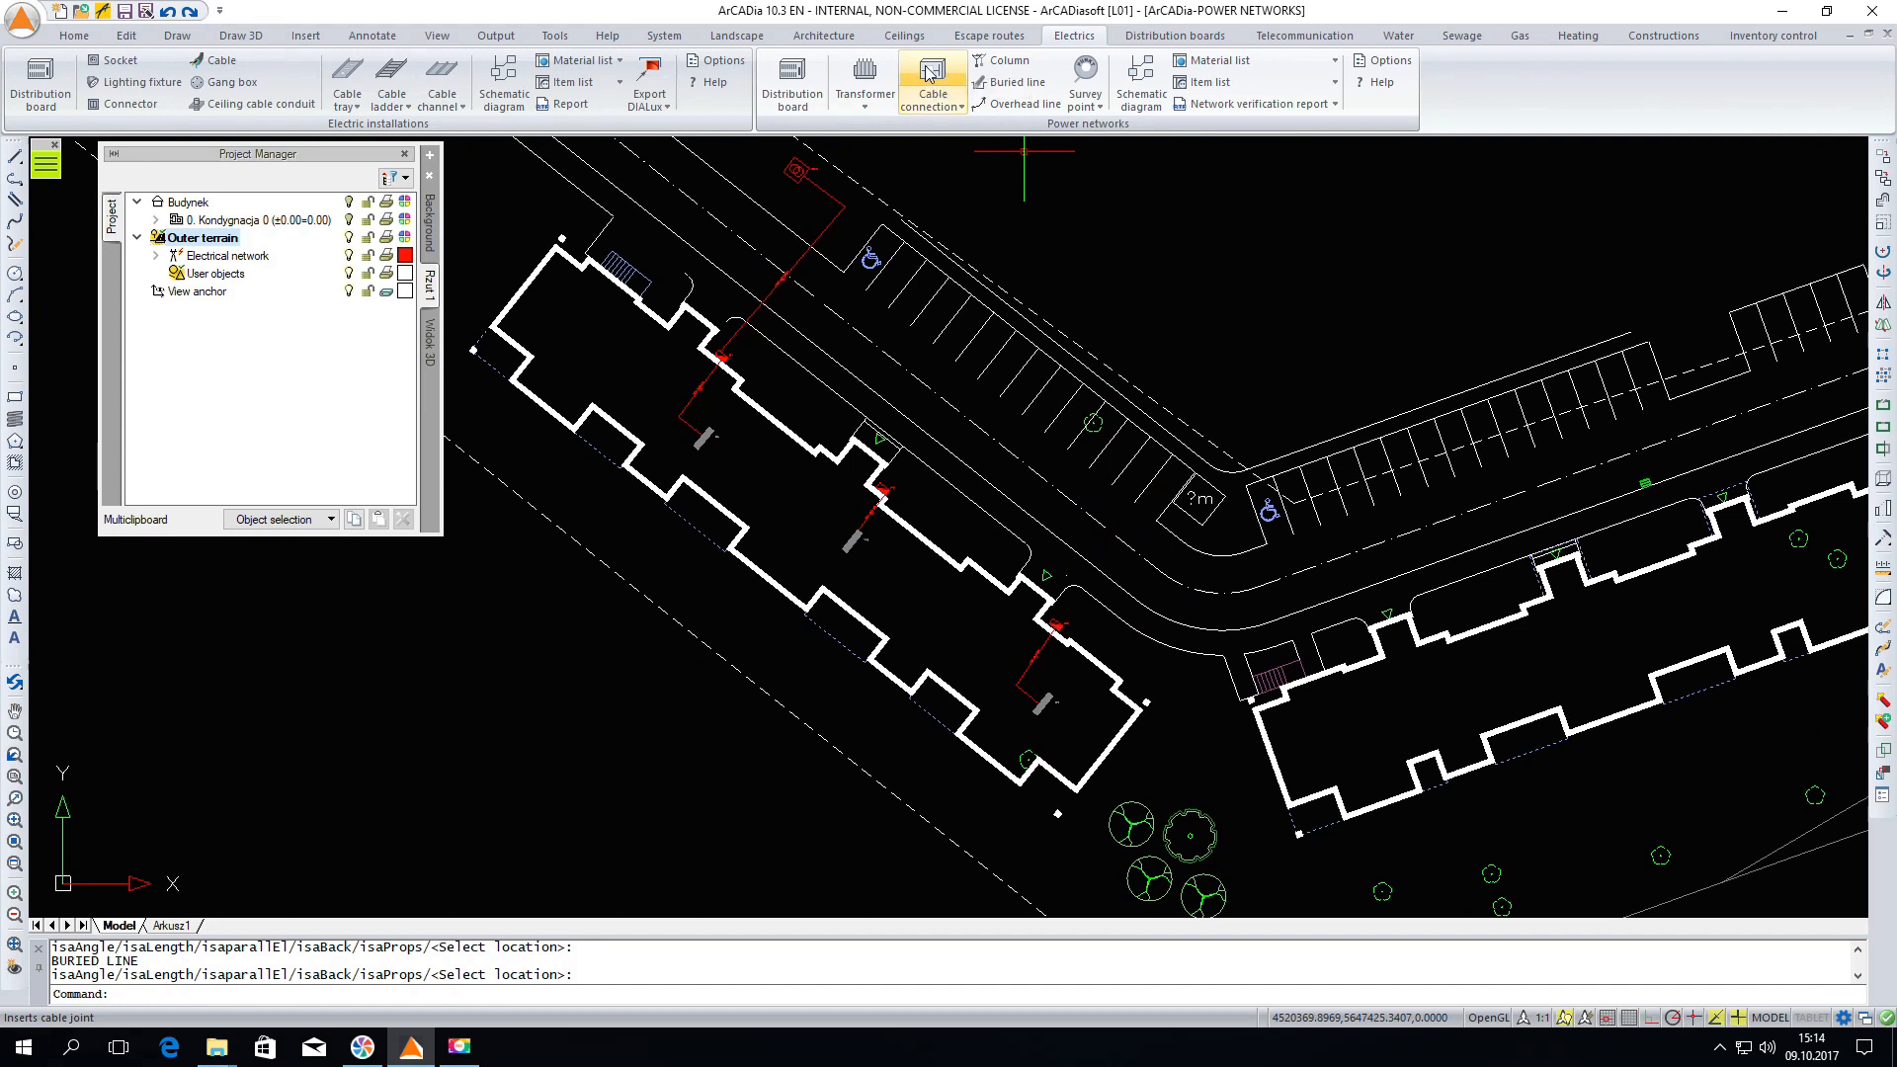
left_click(994, 84)
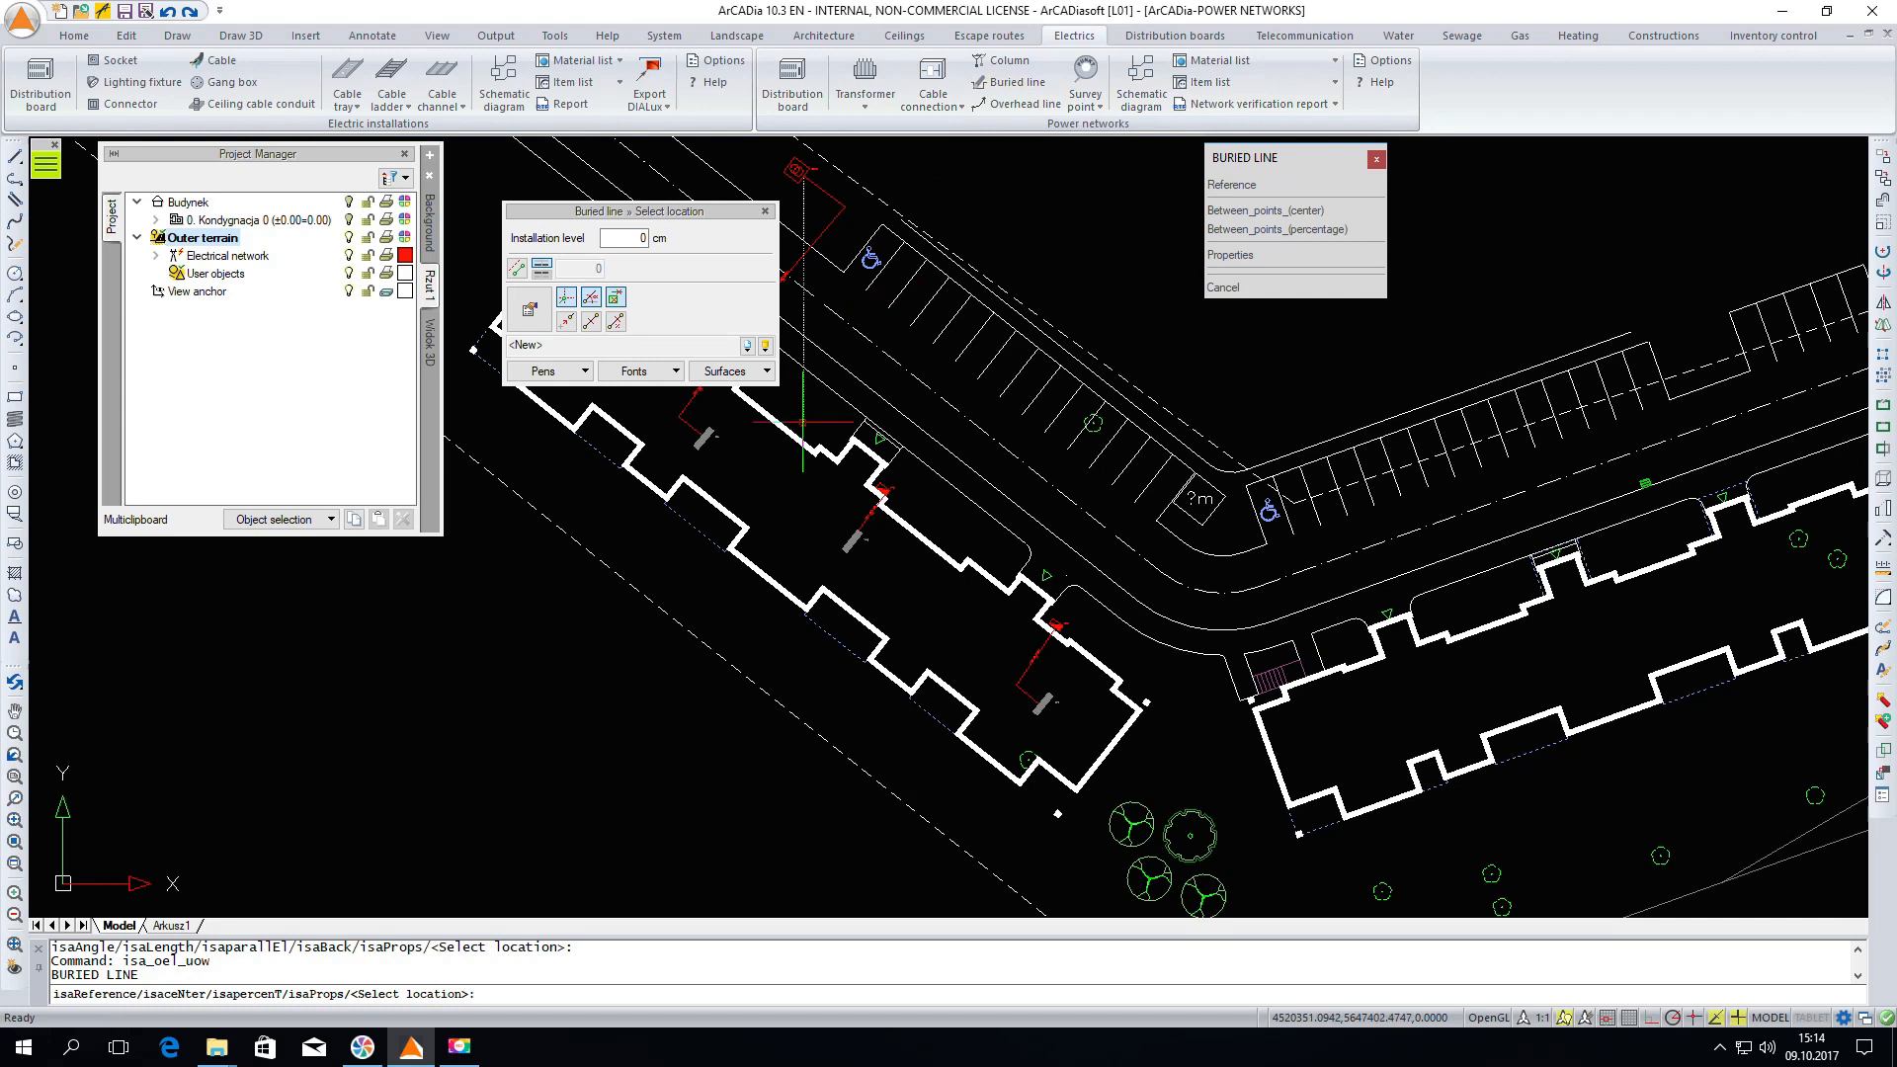
scroll(901, 507, "up", 3)
scroll(902, 508, "up", 3)
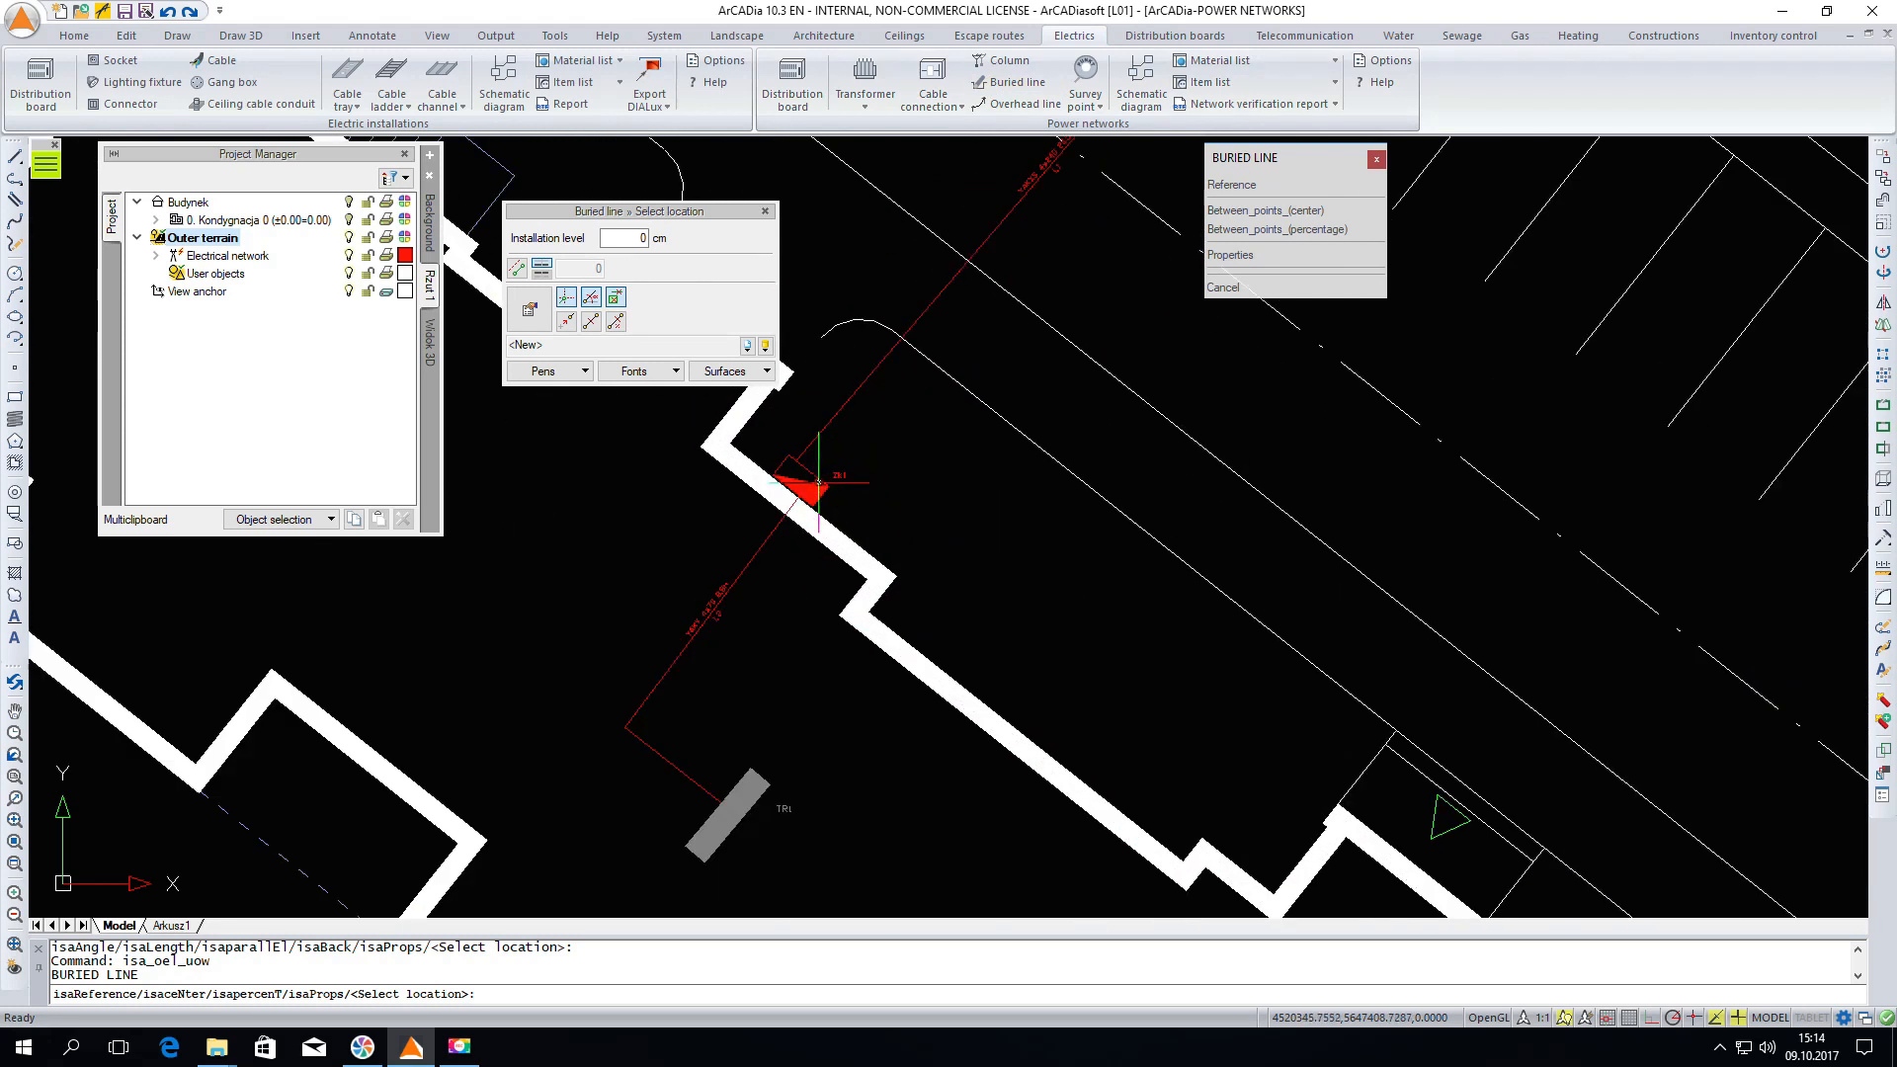
left_click(816, 489)
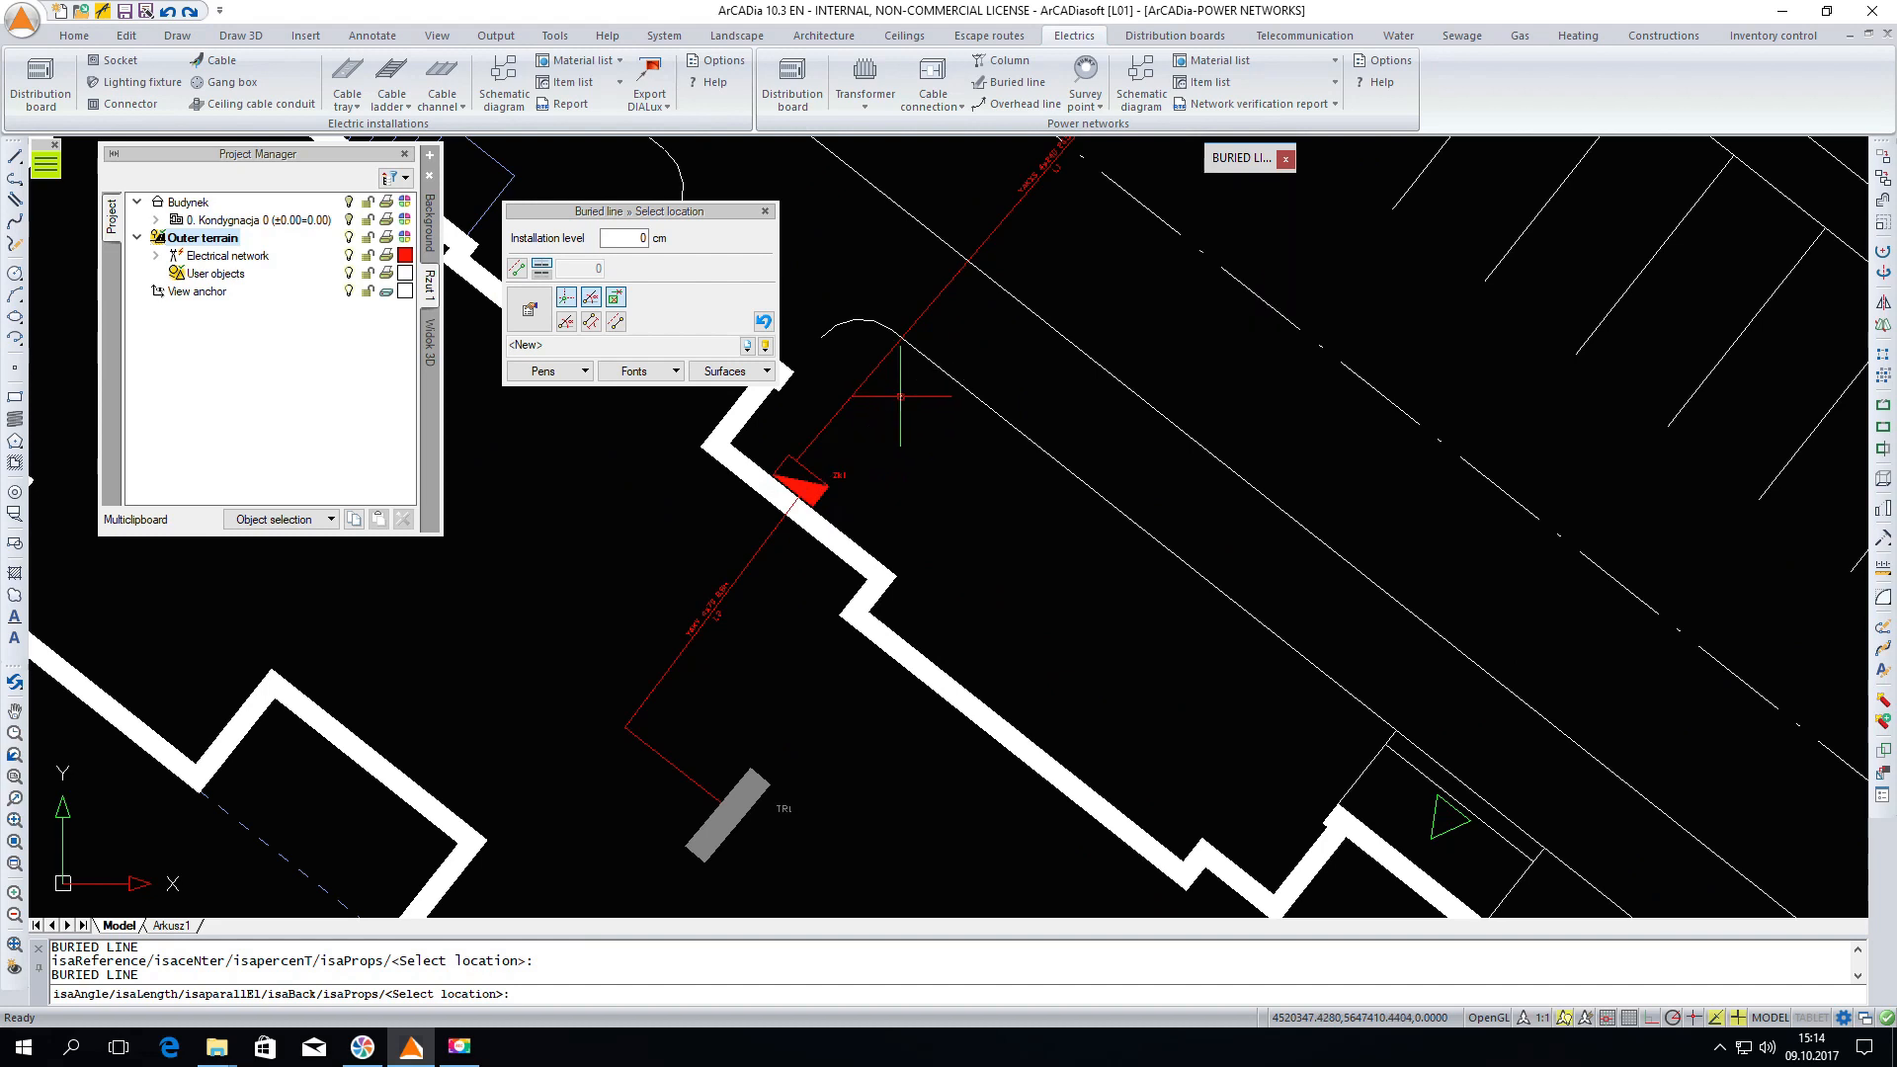
scroll(1049, 524, "down", 3)
scroll(1049, 522, "up", 2)
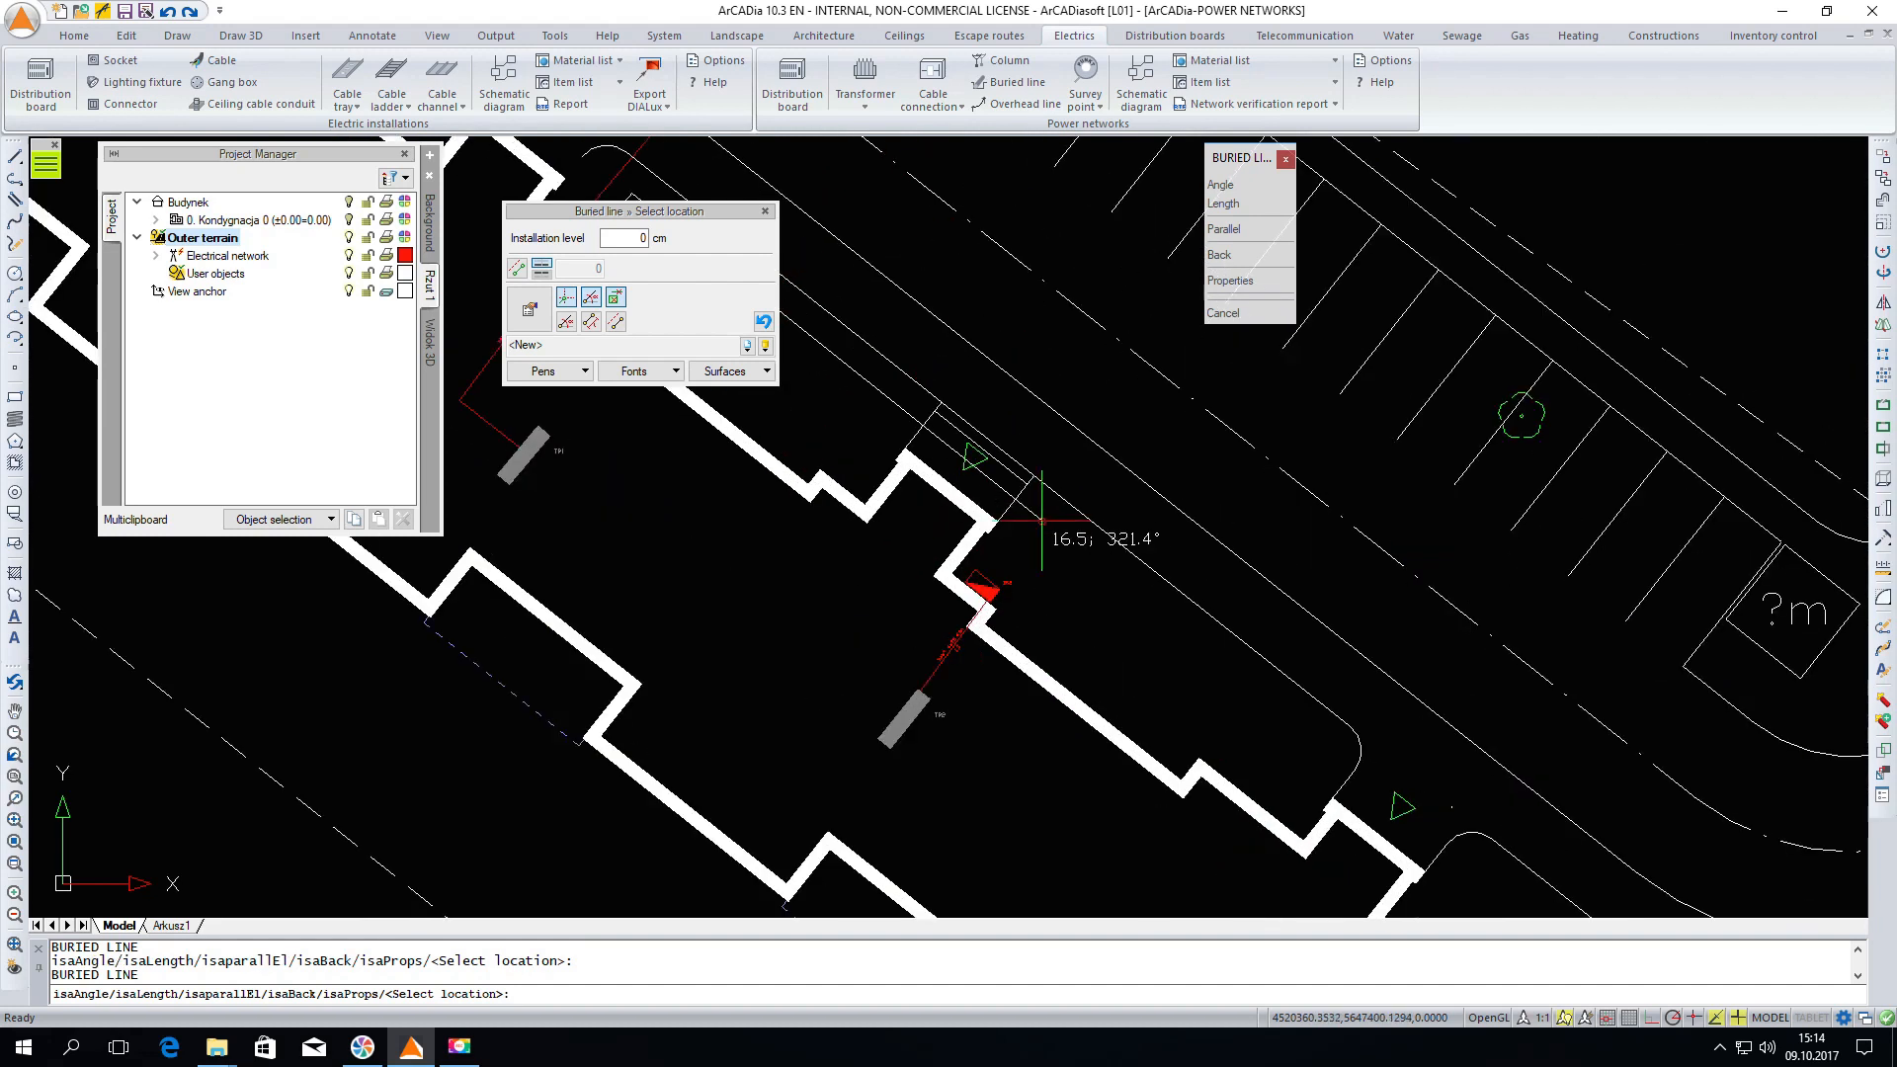
left_click(993, 592)
right_click(1059, 548)
right_click(1058, 548)
left_click(1093, 557)
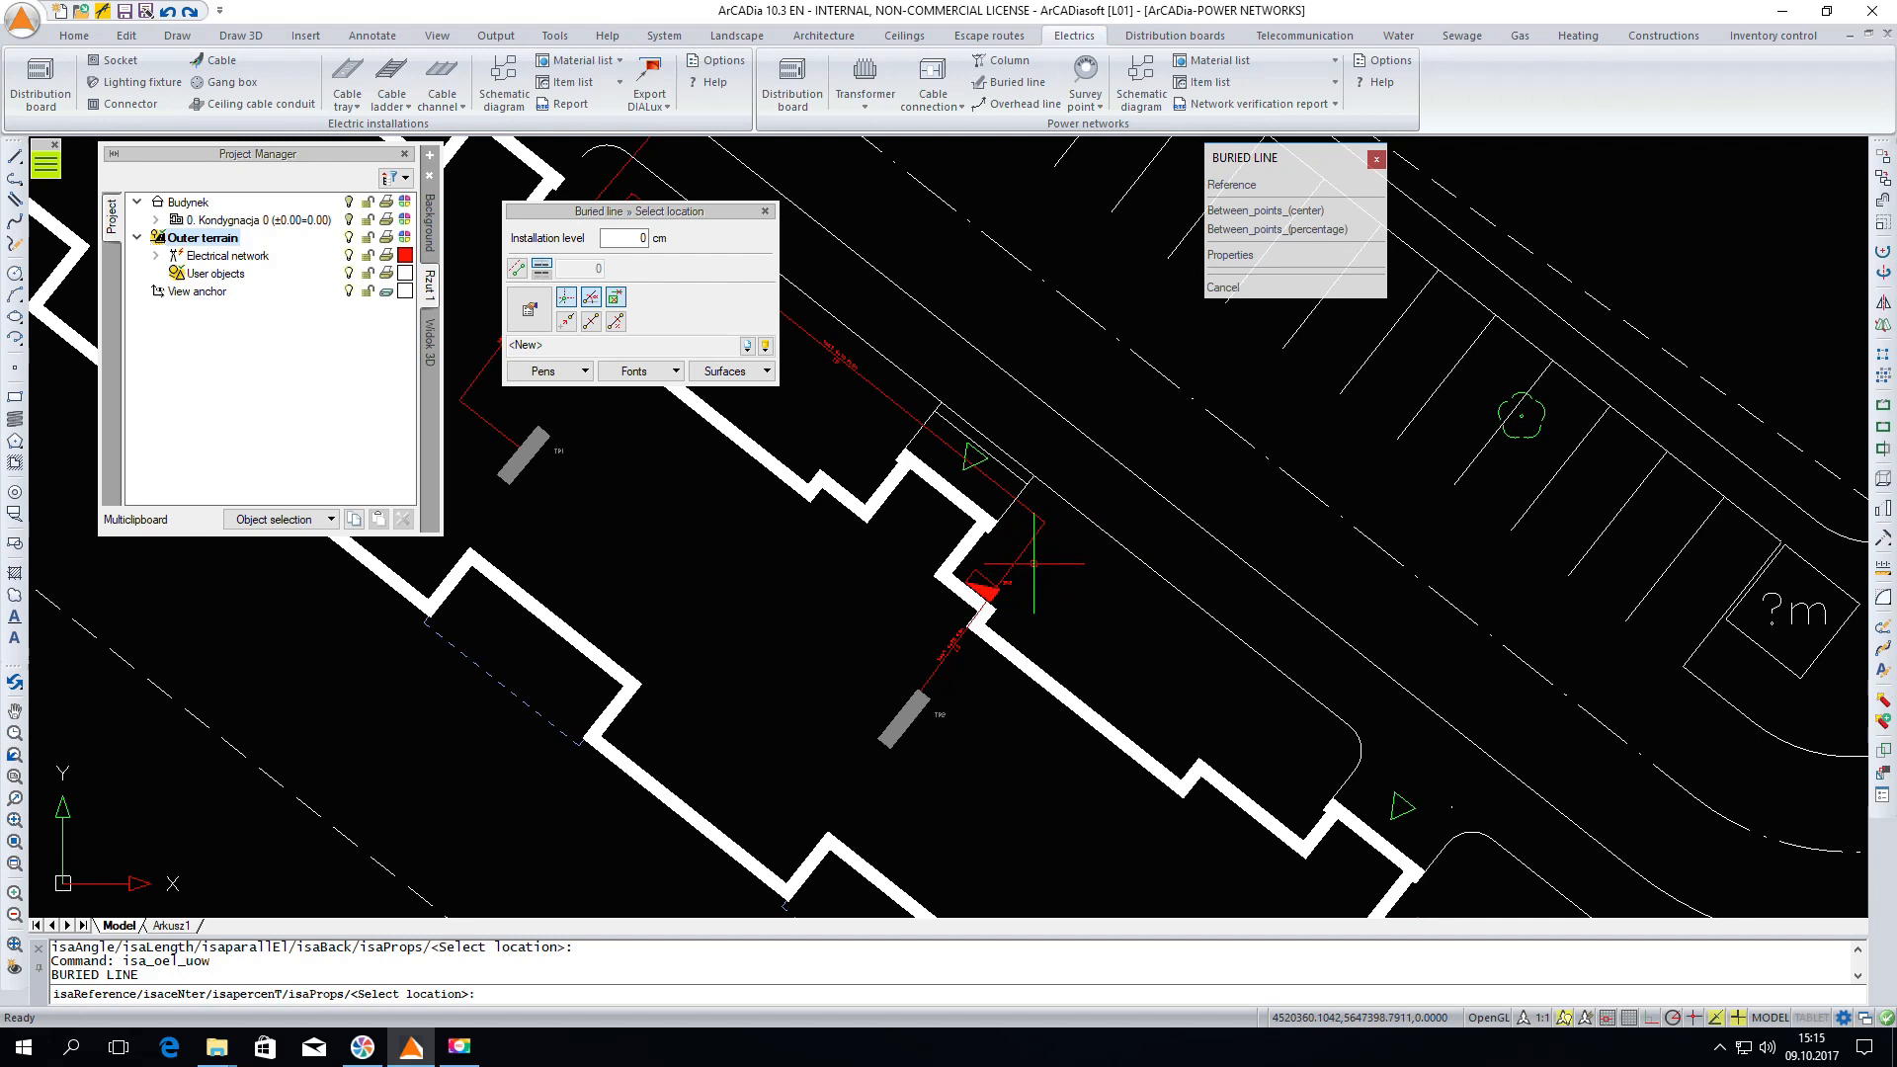
Draw a buried line with one bend from the second cable connection to the third, then end the command
scroll(994, 590, "up", 2)
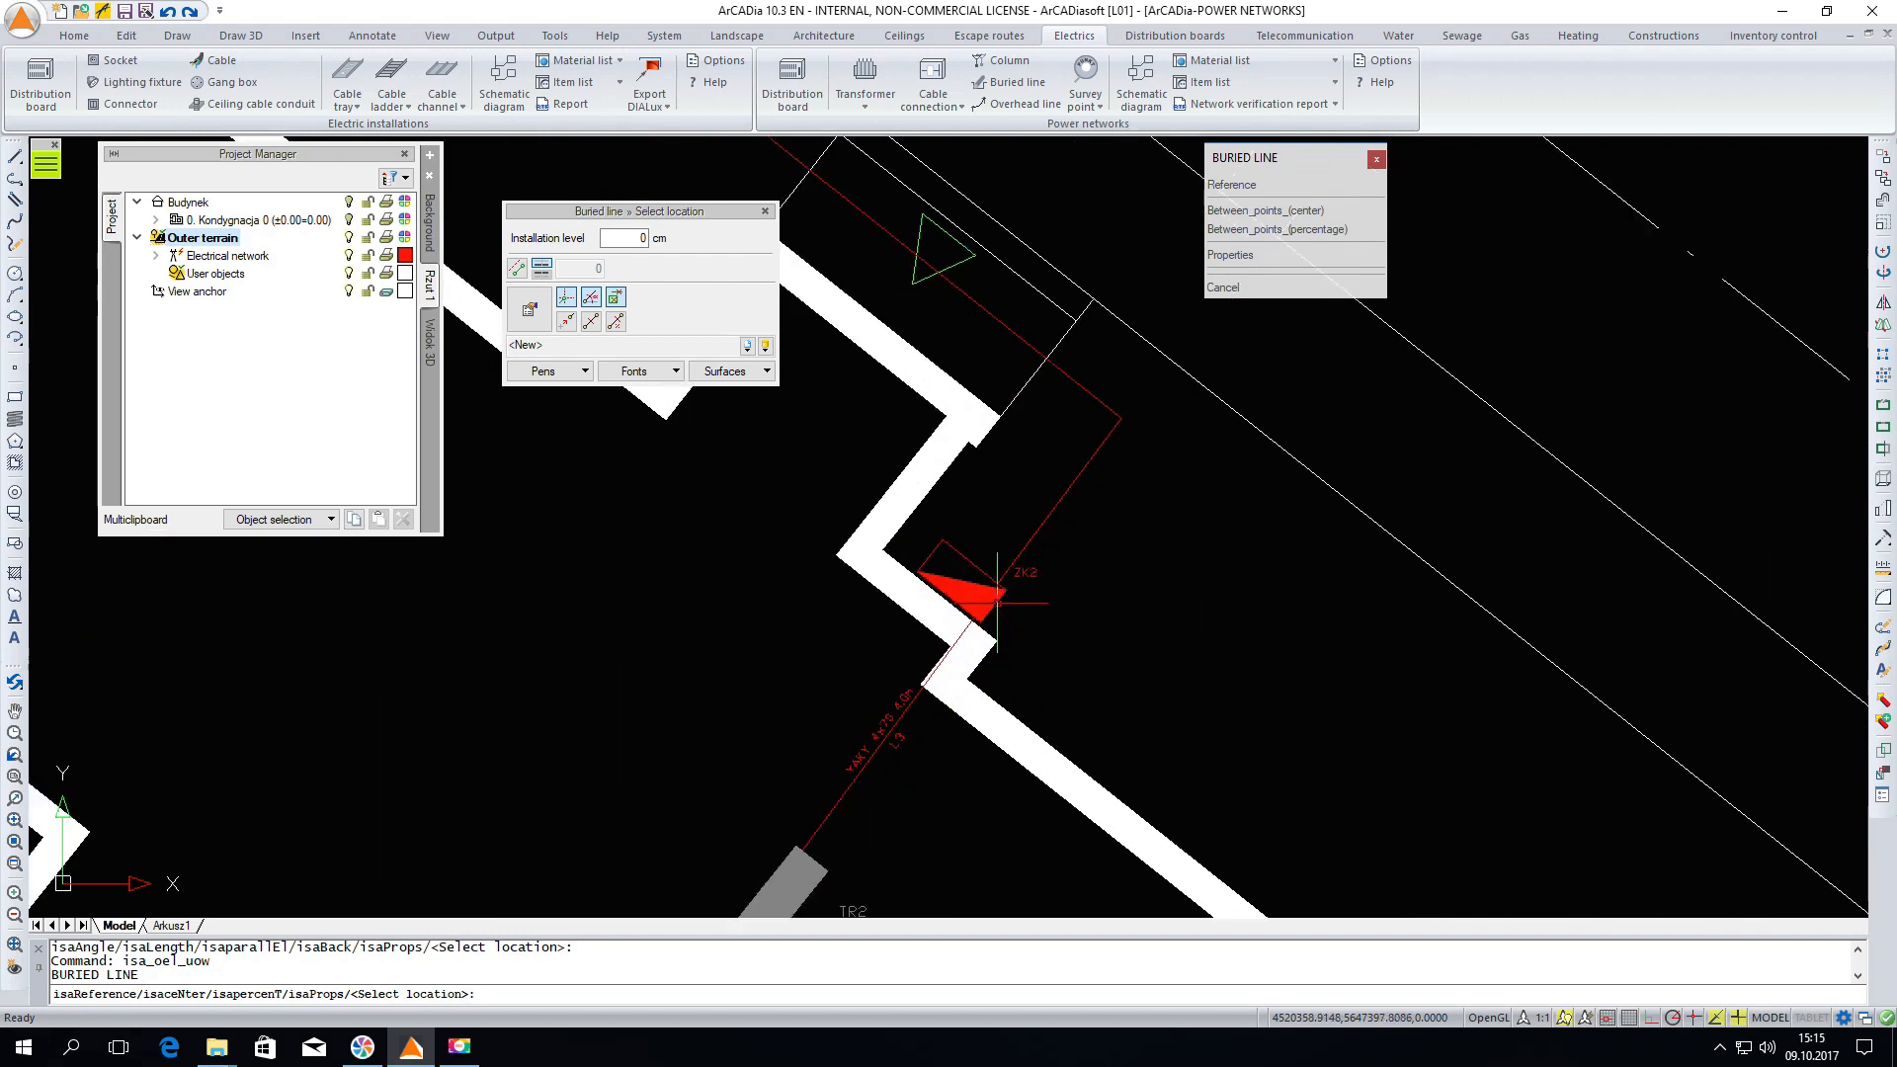
left_click(998, 593)
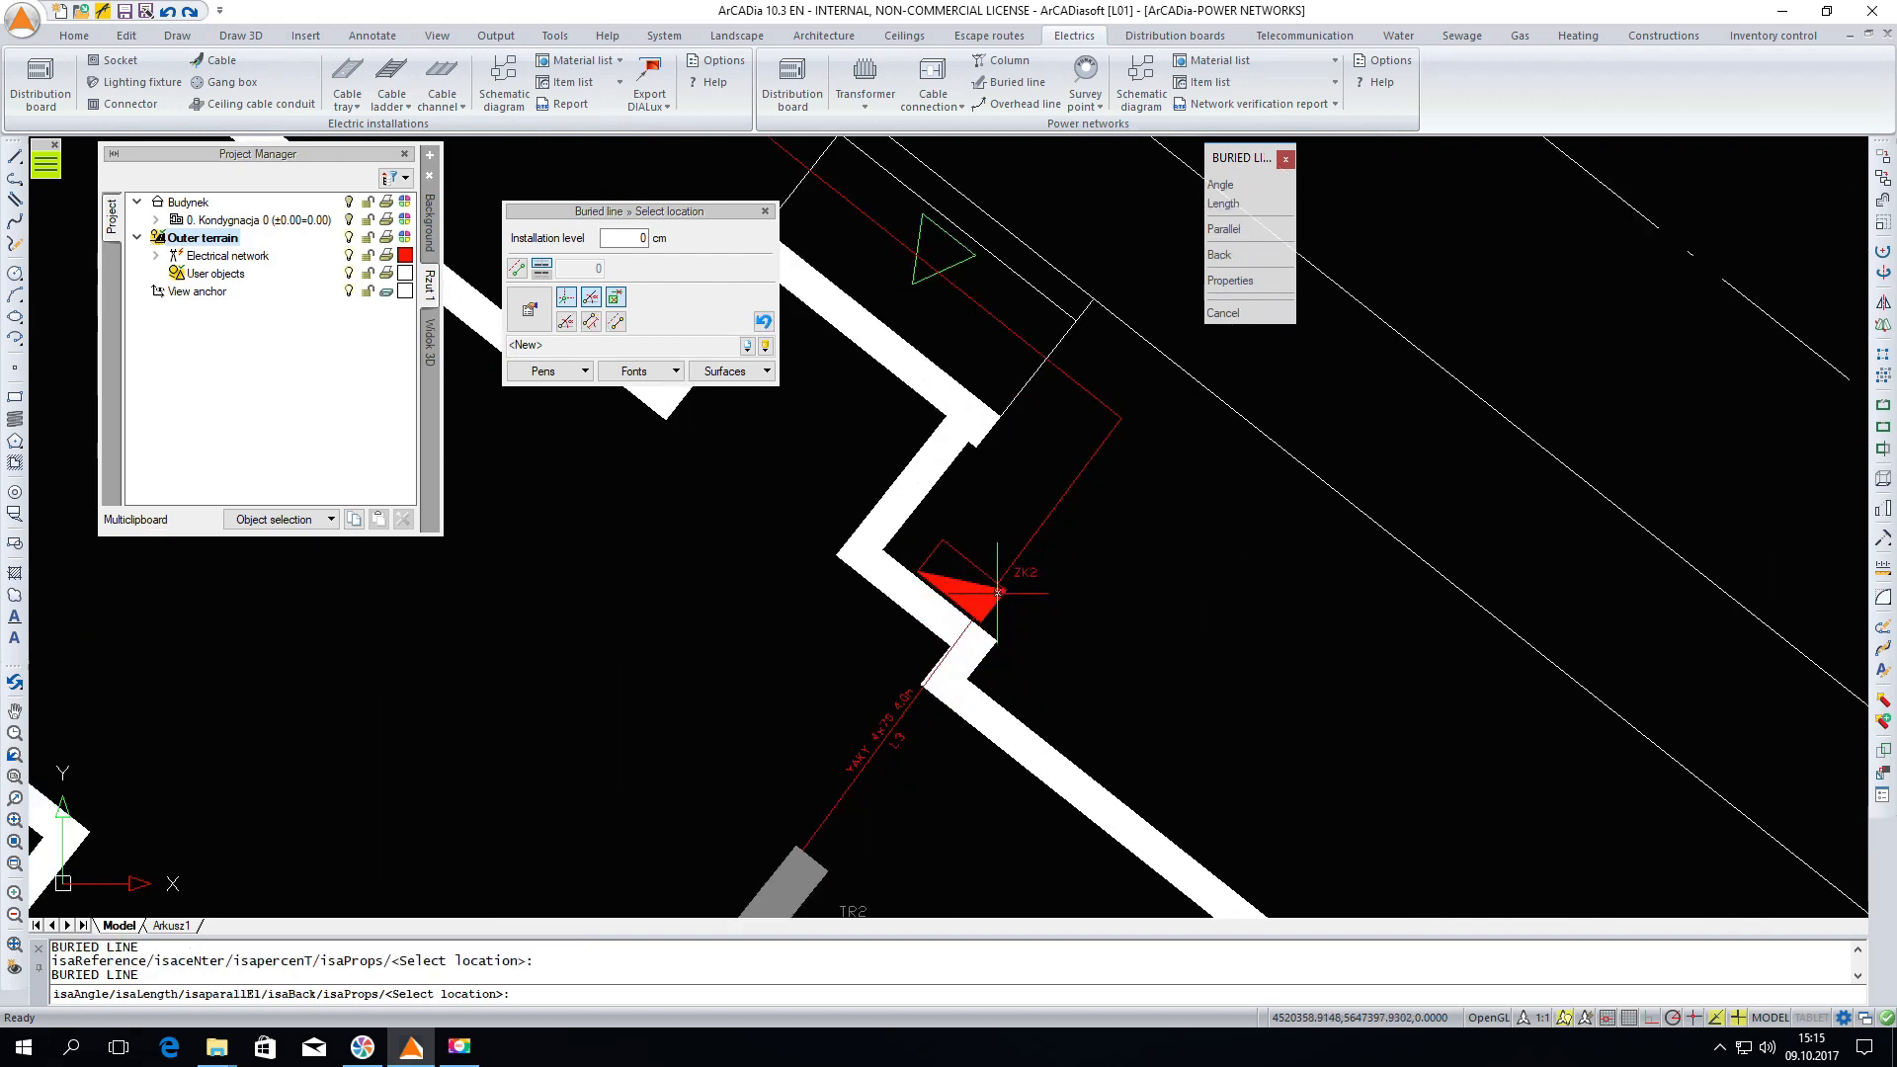
left_click(1126, 426)
scroll(1126, 427, "down", 2)
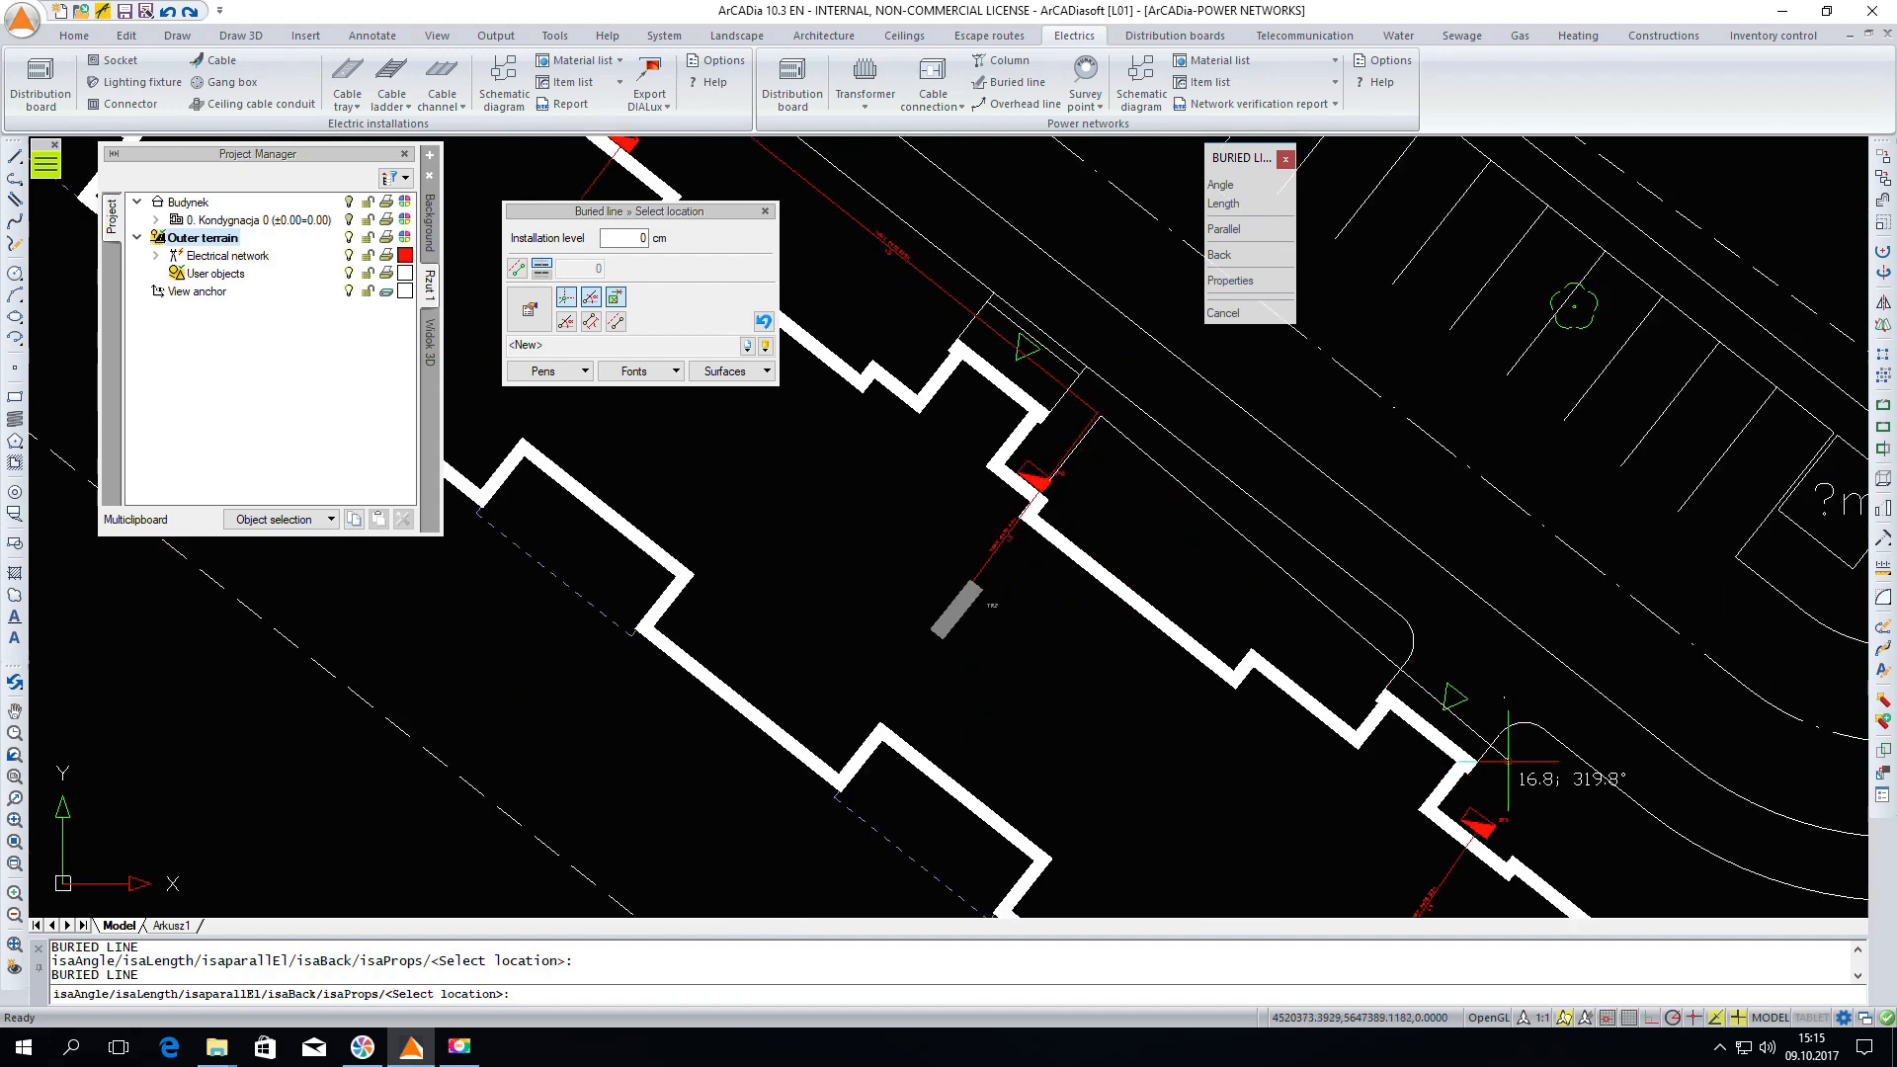
left_click(1511, 748)
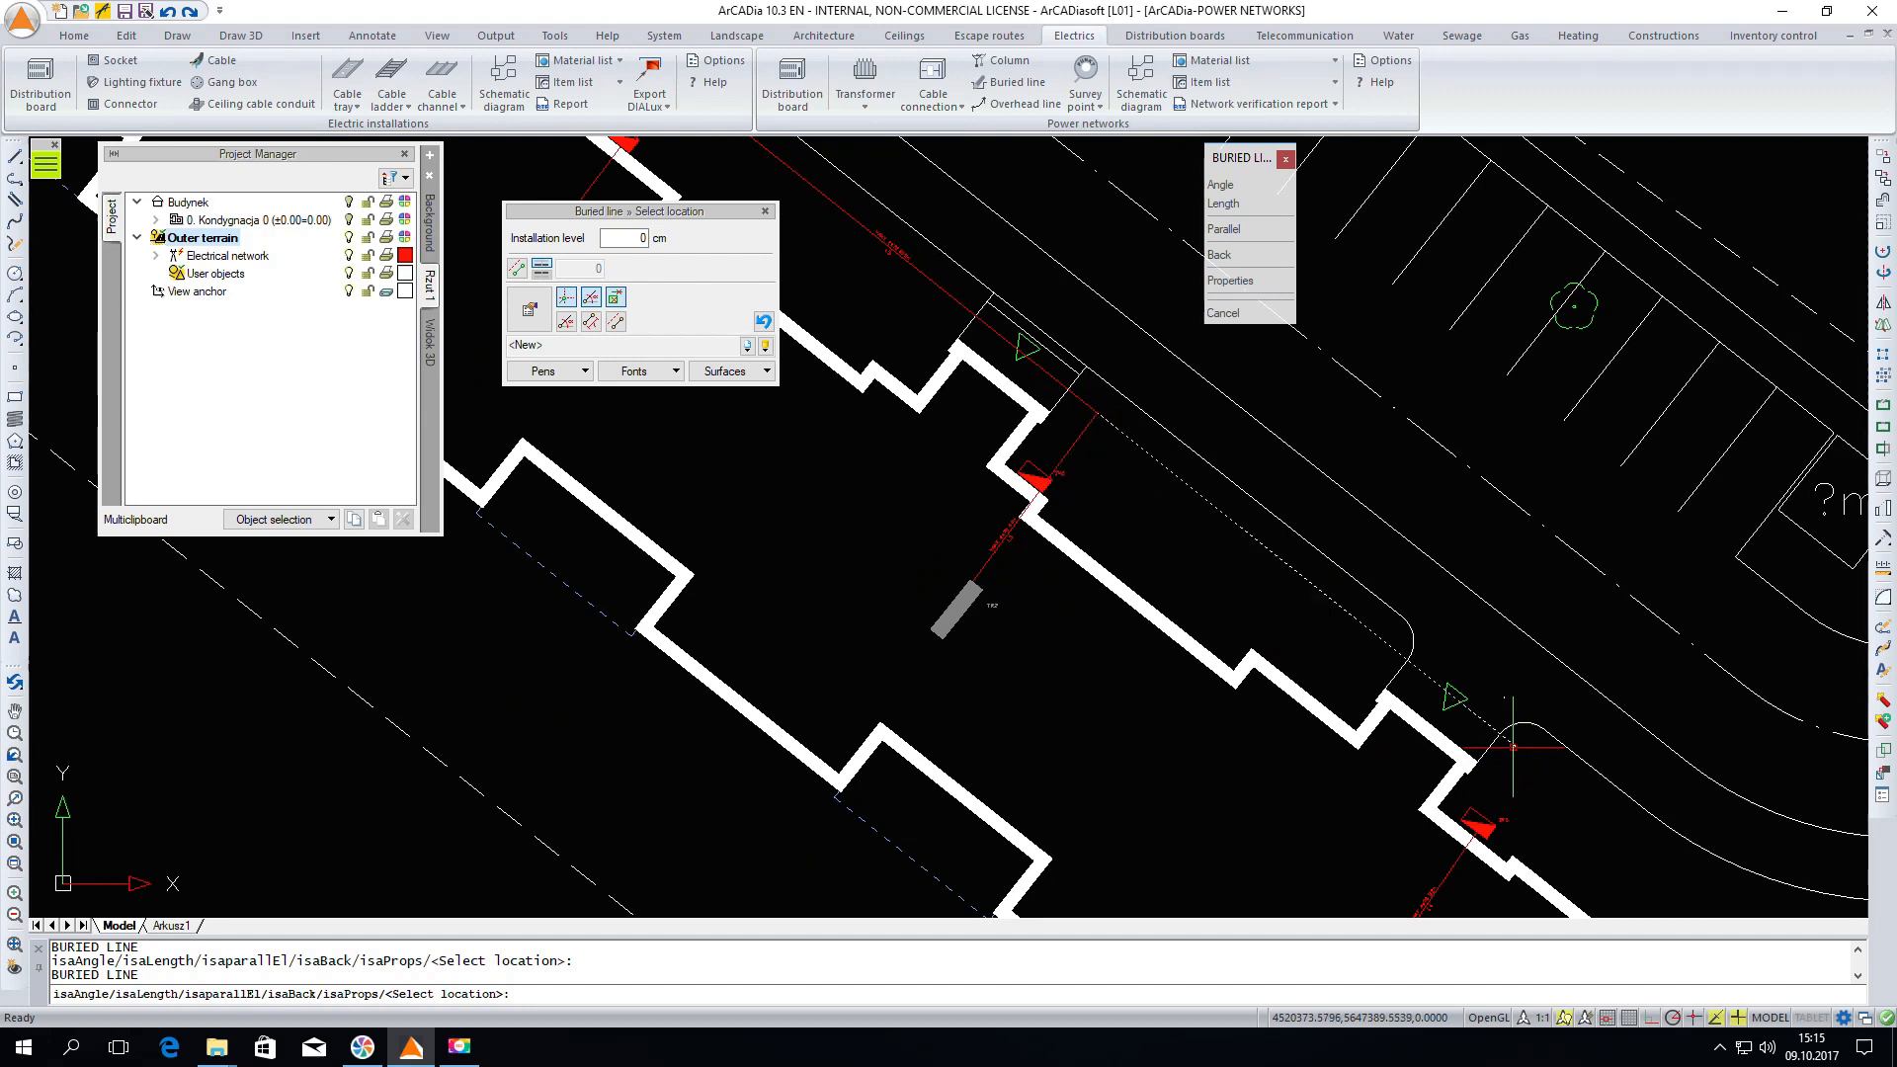
key("Escape")
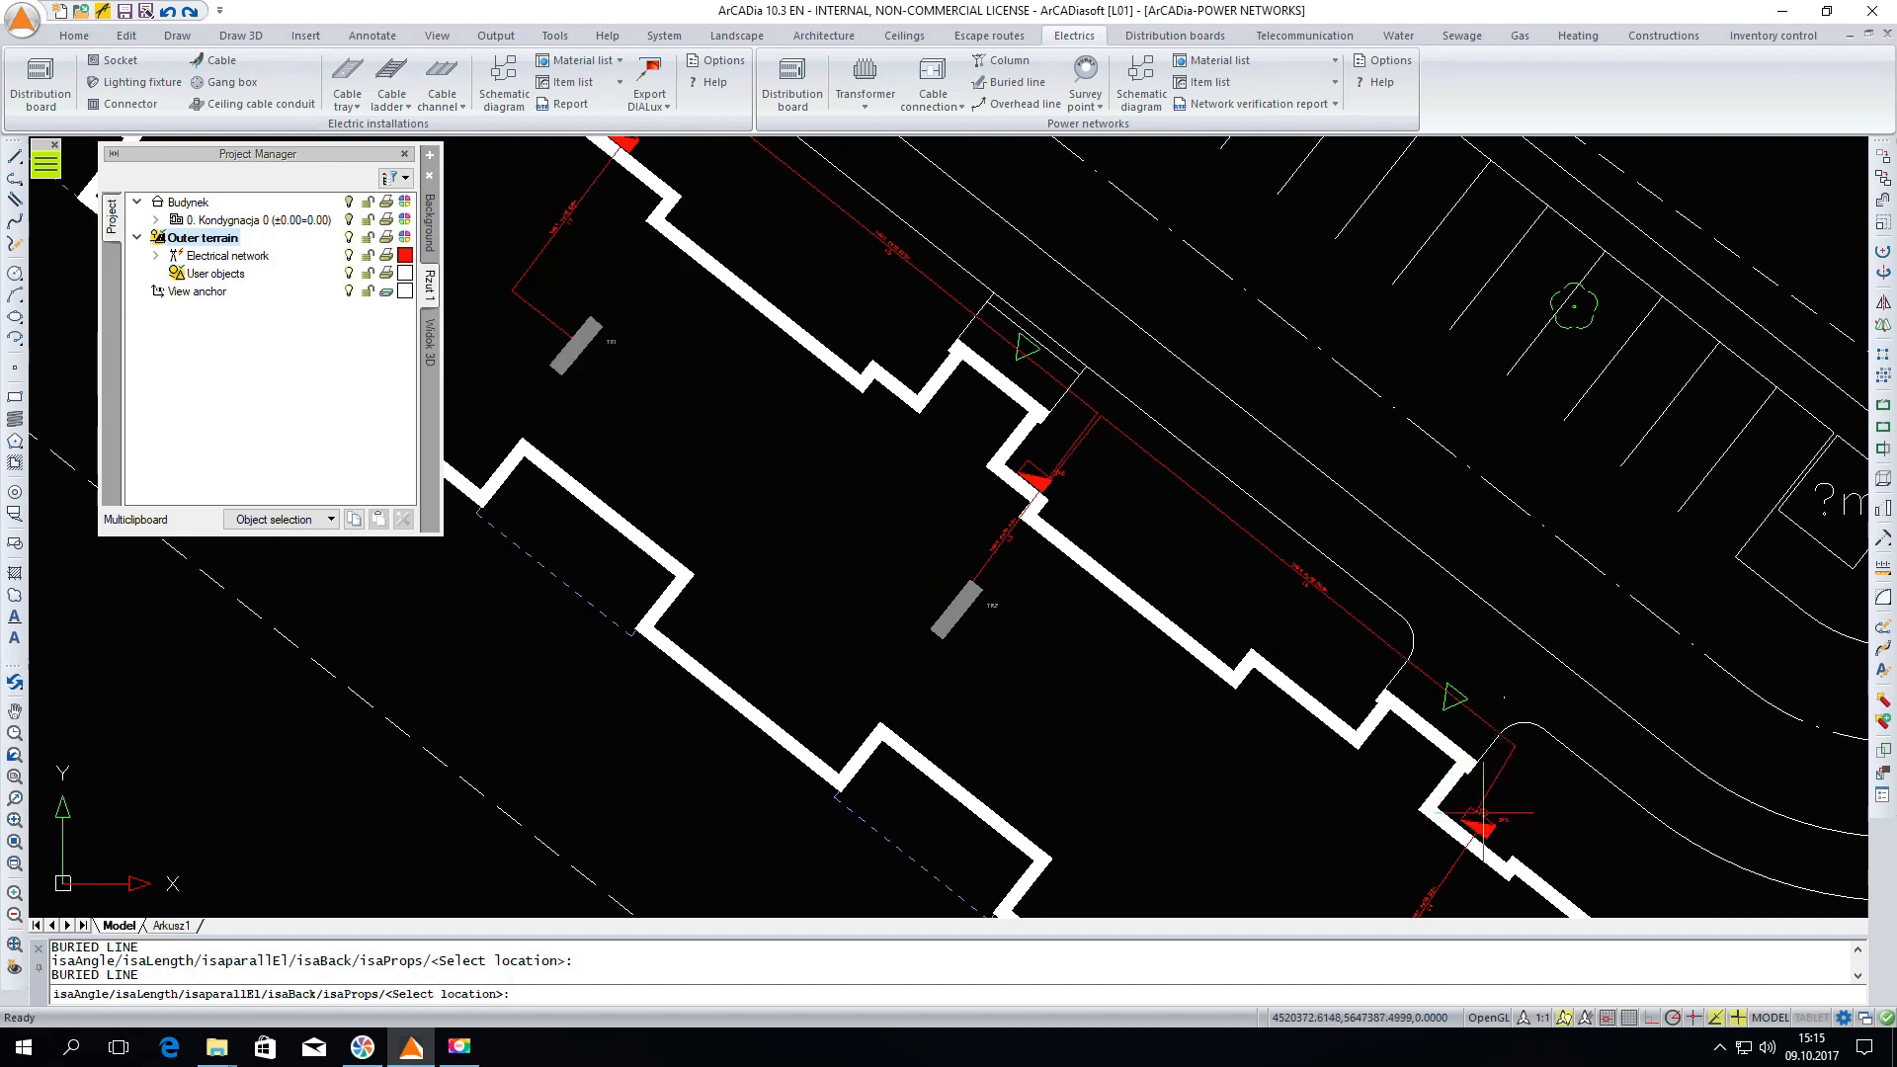
scroll(1309, 563, "down", 2)
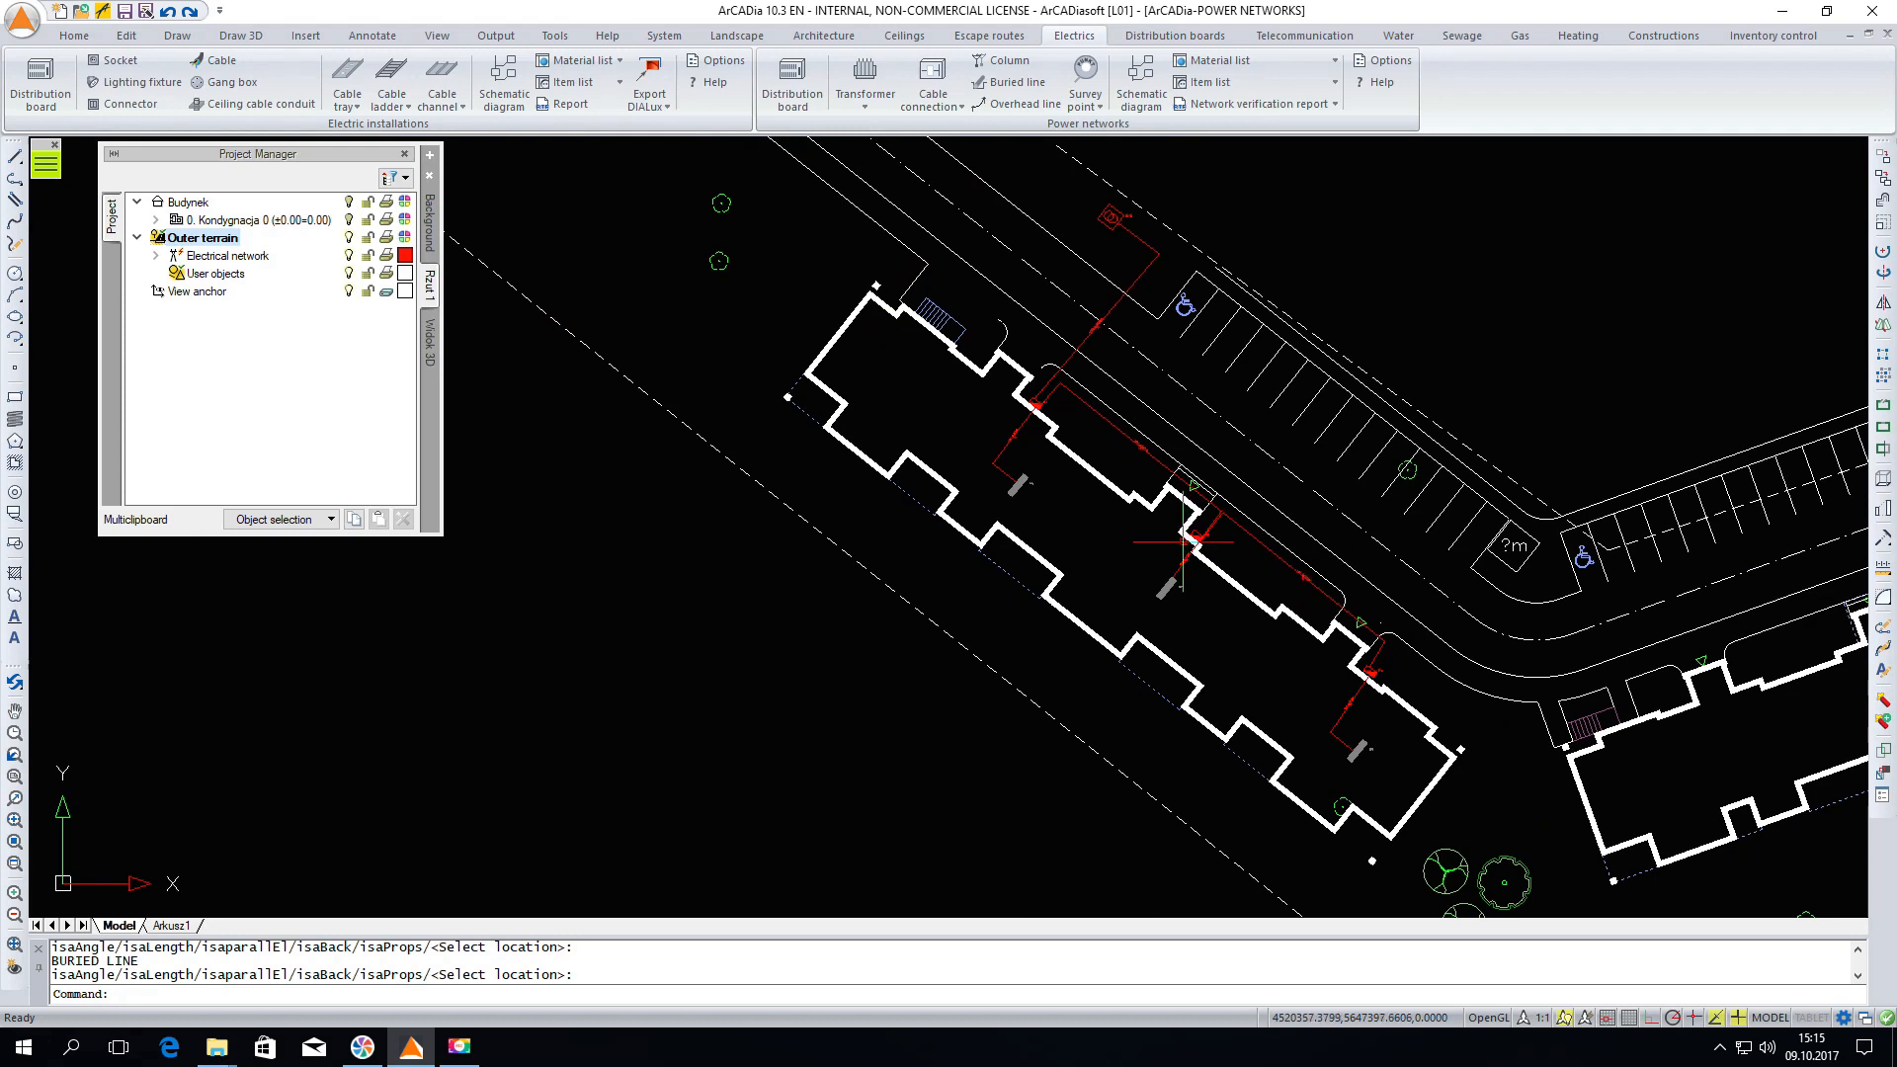
Insert the power network material list as a table above the site plan
scroll(877, 554, "down", 1)
scroll(1039, 490, "up", 1)
middle_click_drag(1040, 490, 1006, 493)
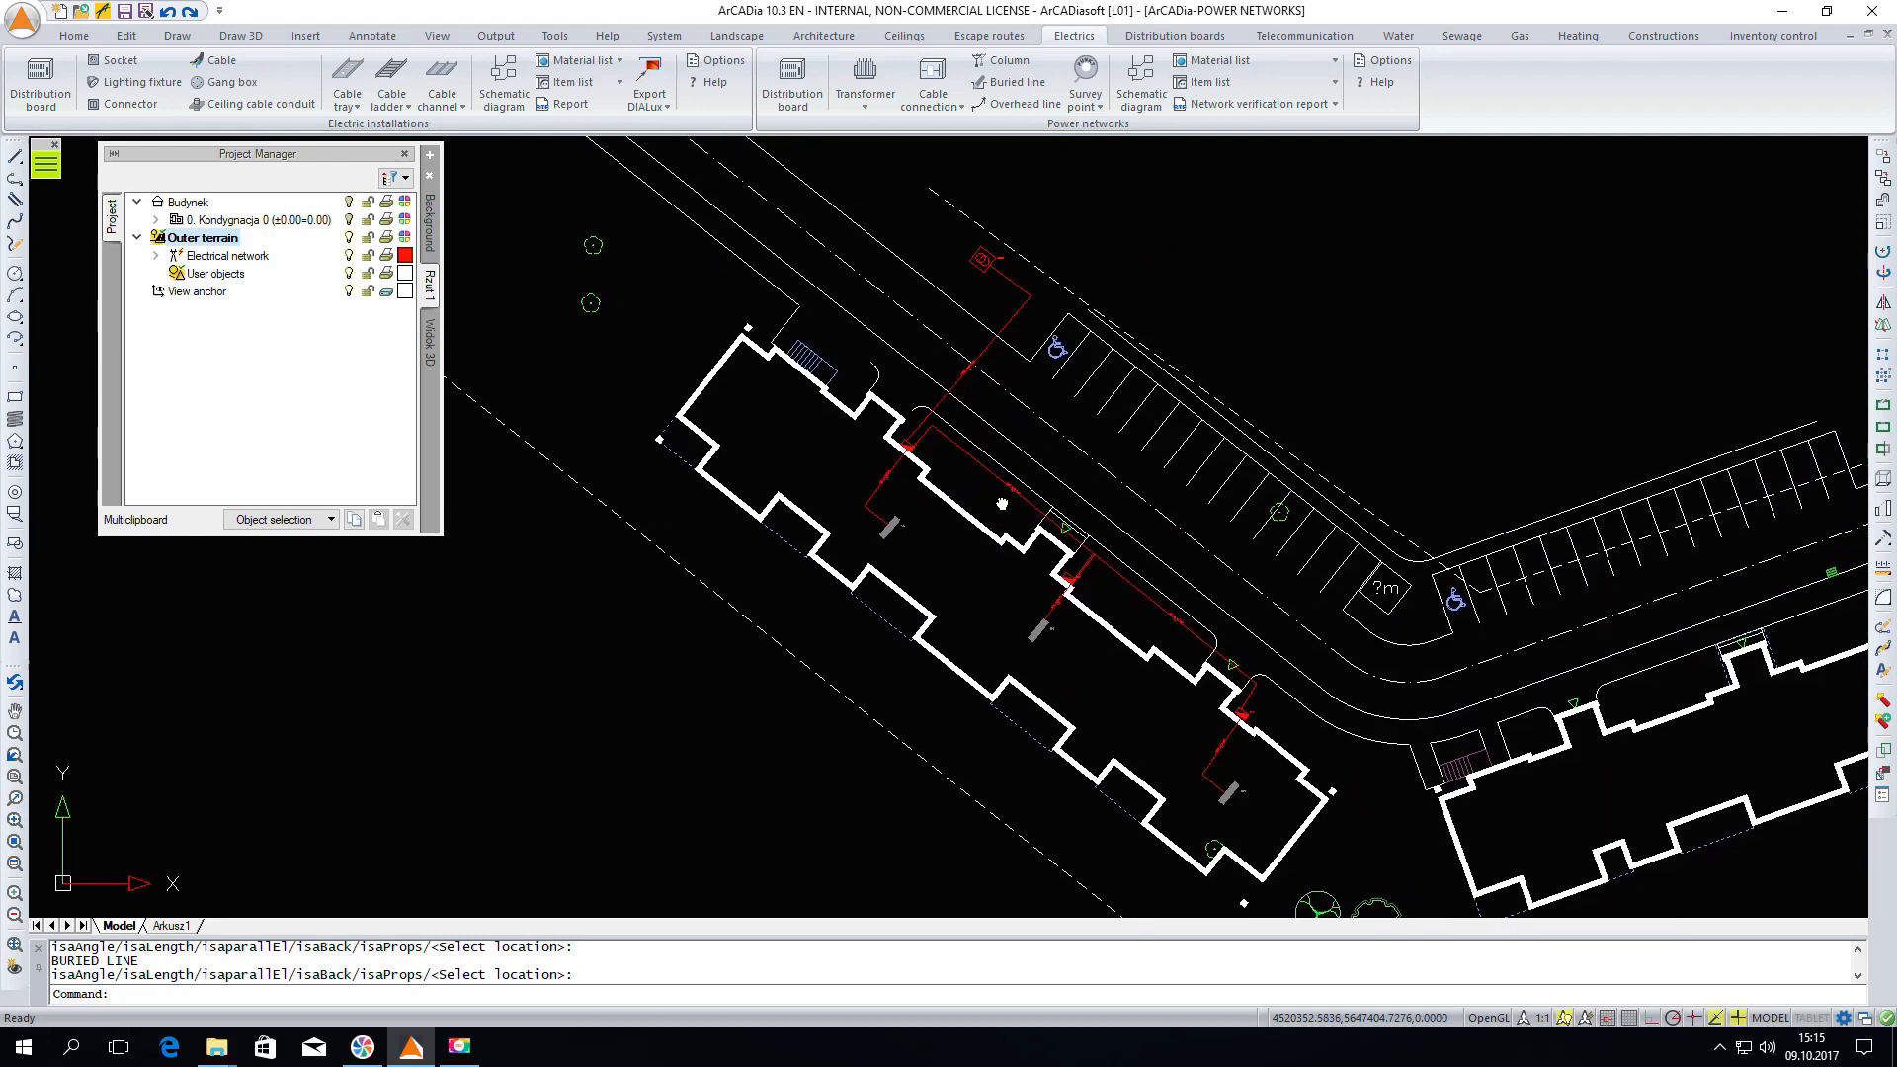
scroll(996, 495, "down", 1)
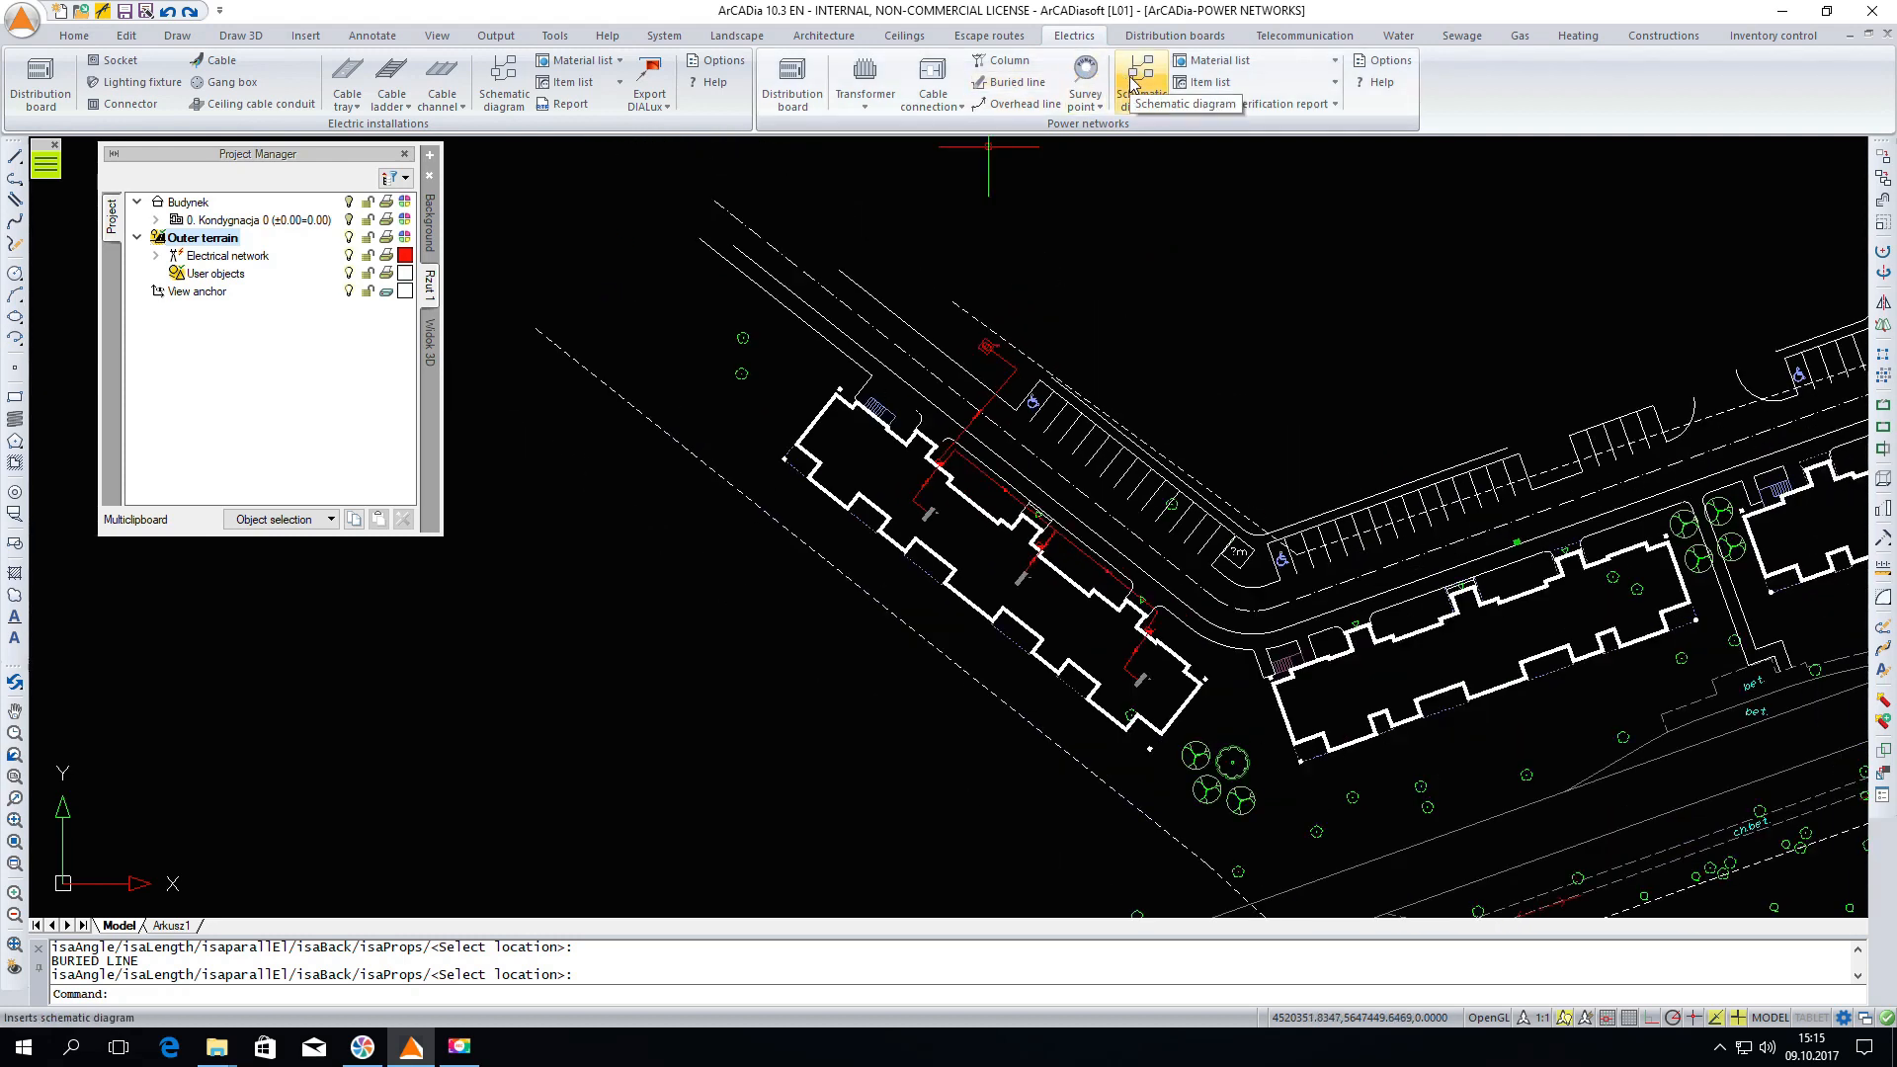
left_click(1214, 65)
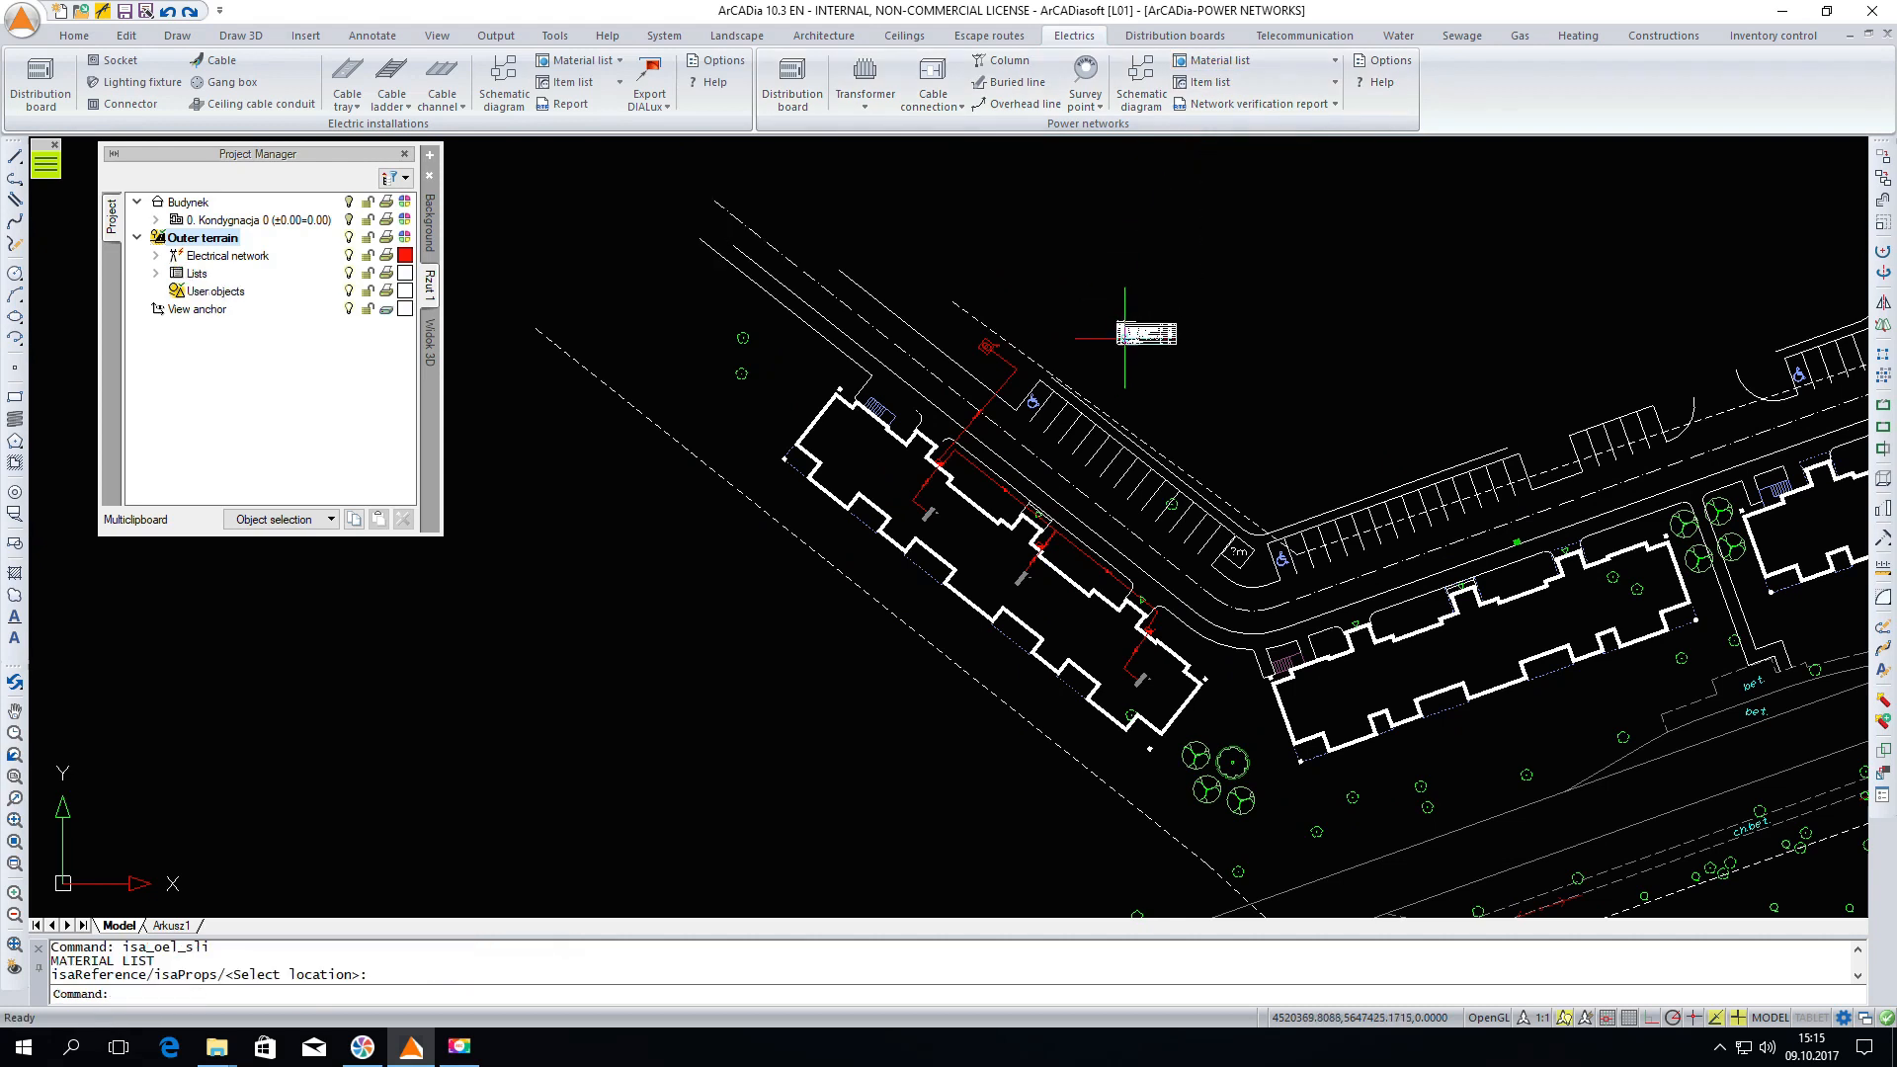
scroll(1136, 331, "up", 5)
scroll(1136, 331, "up", 5)
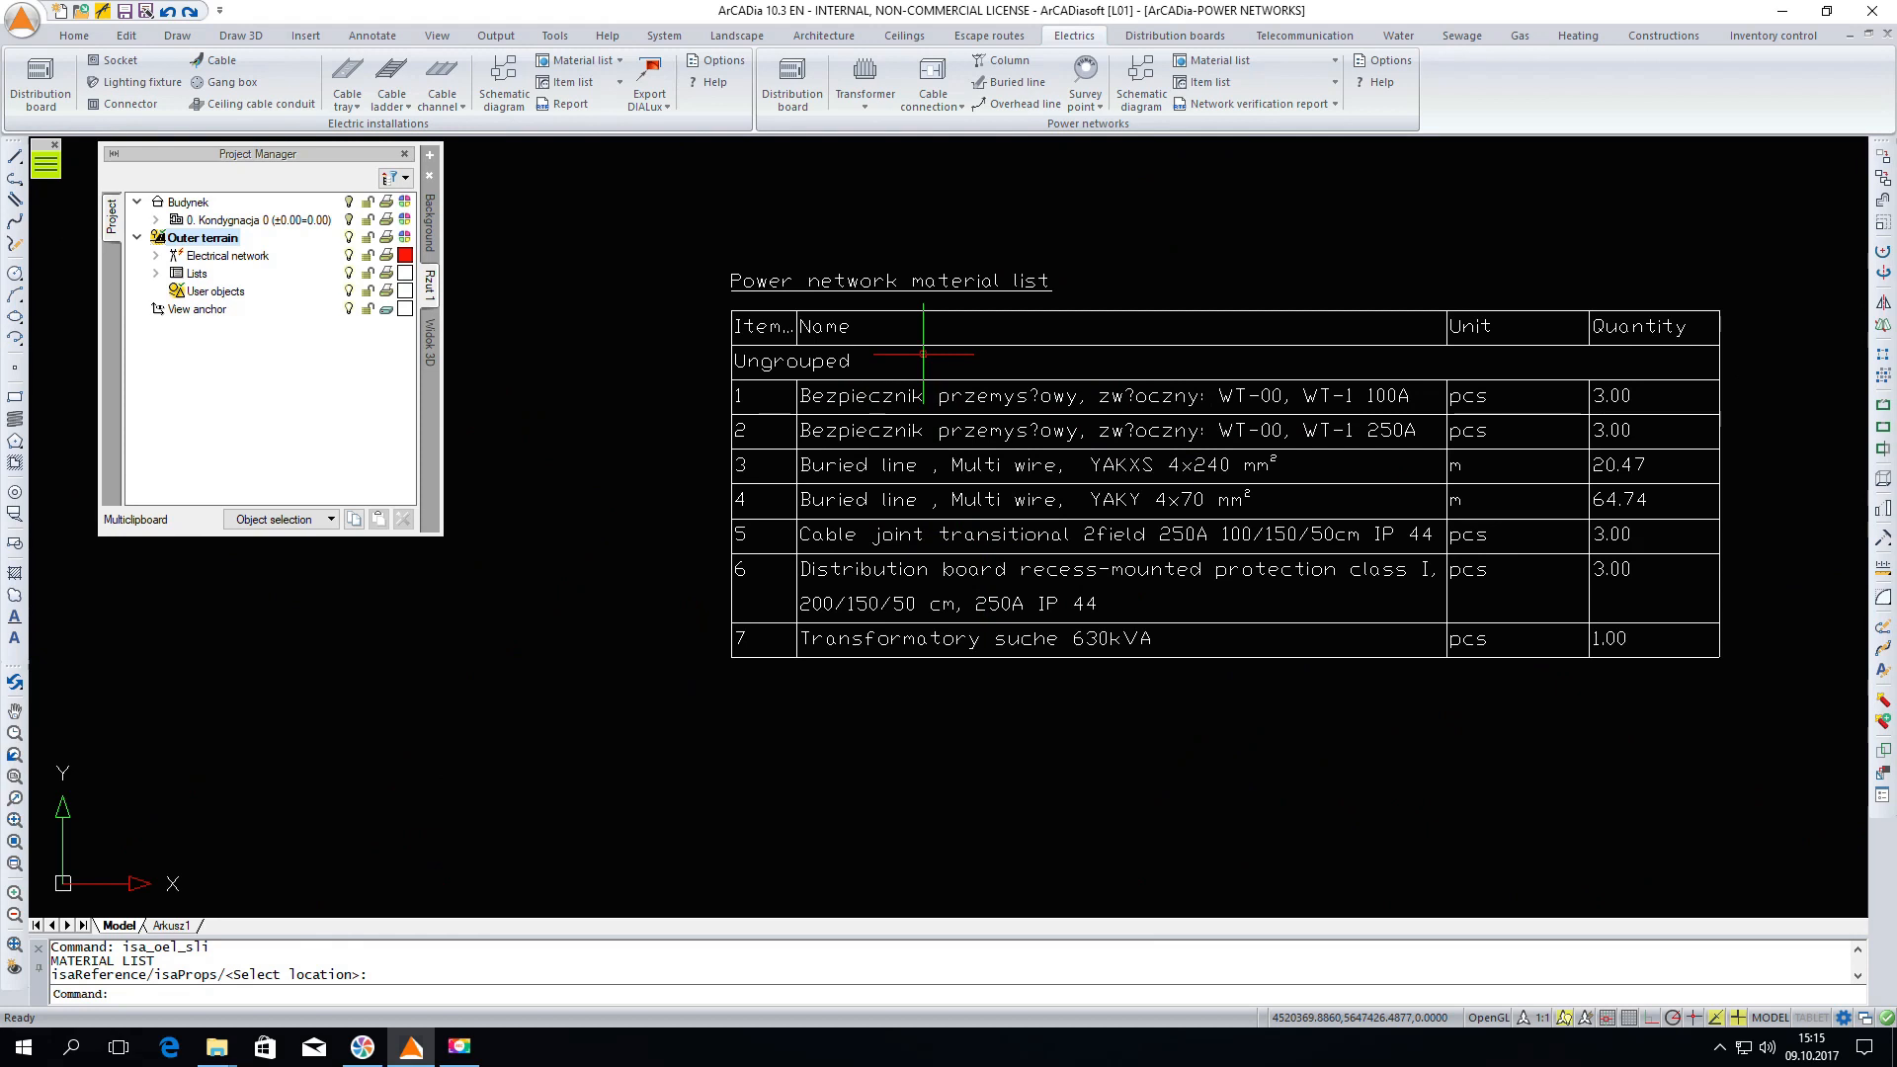
Insert the power network item list next to the material list
scroll(922, 405, "down", 5)
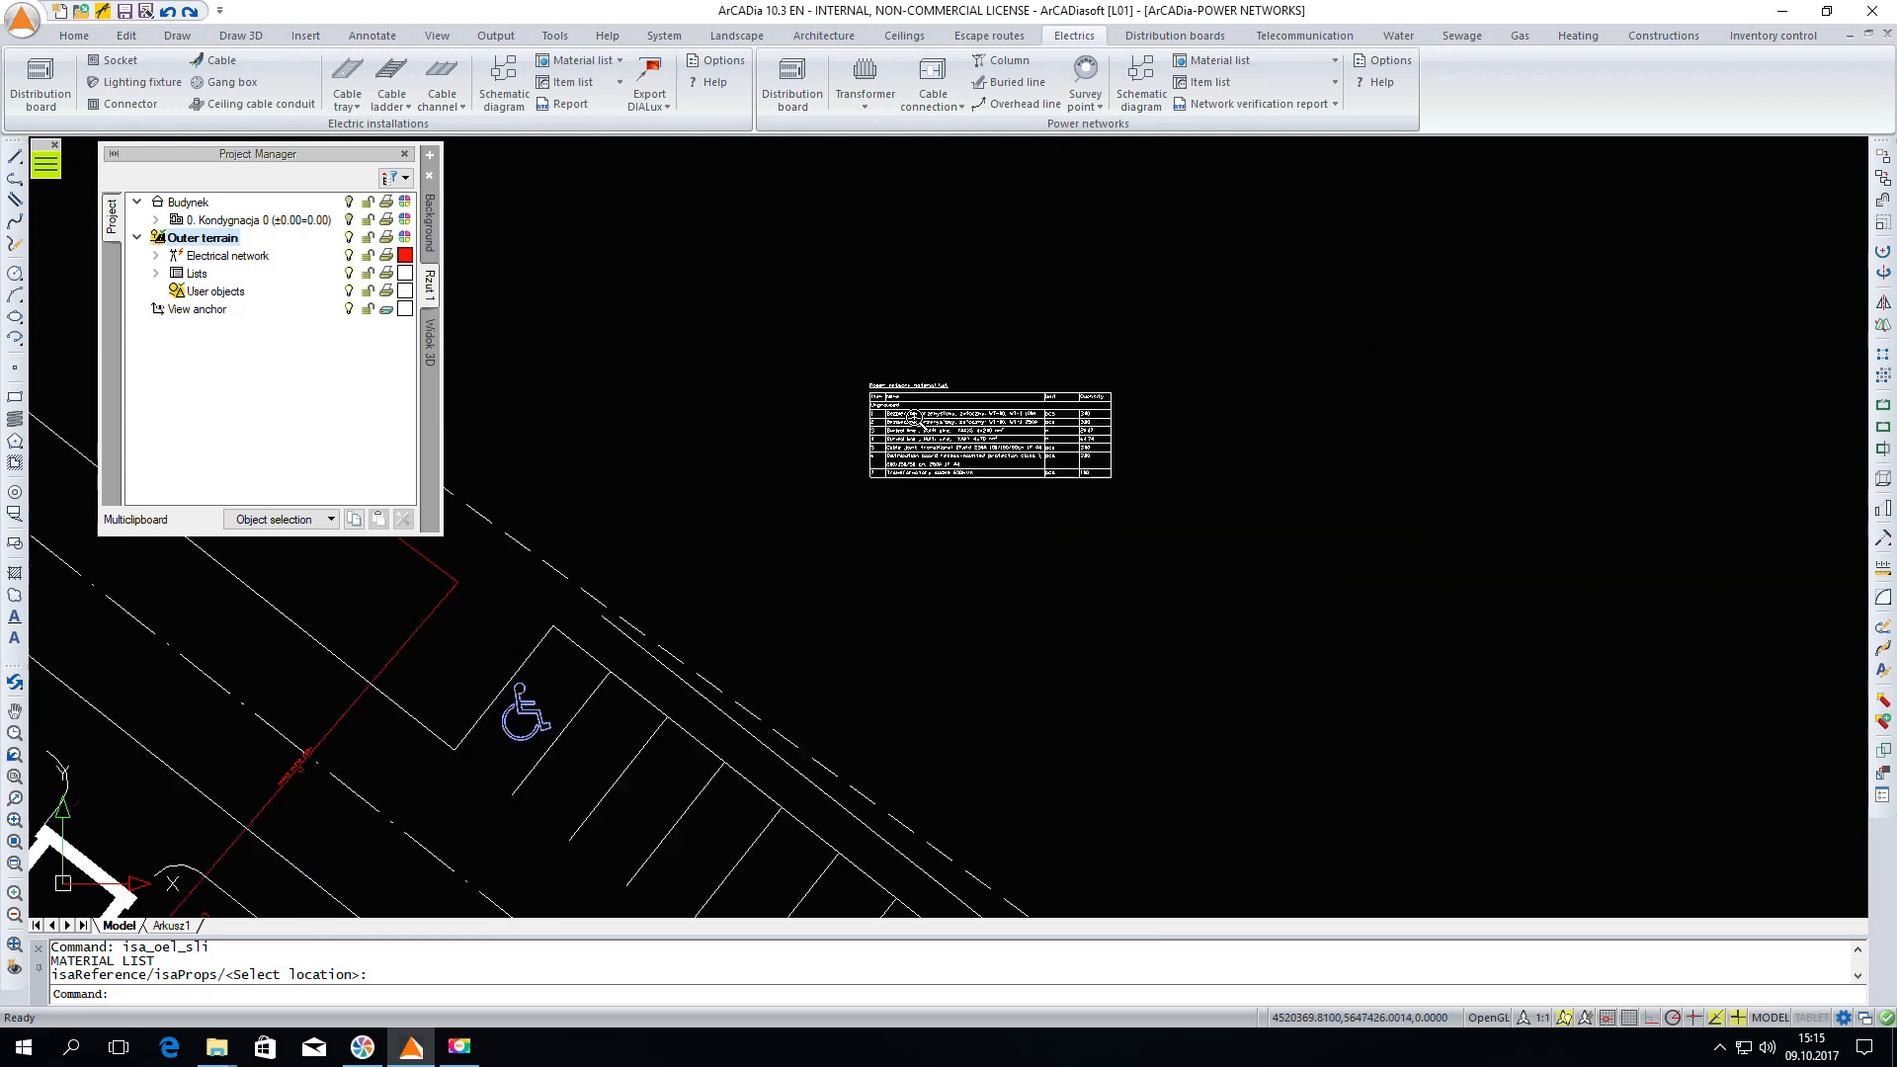
left_click(1208, 82)
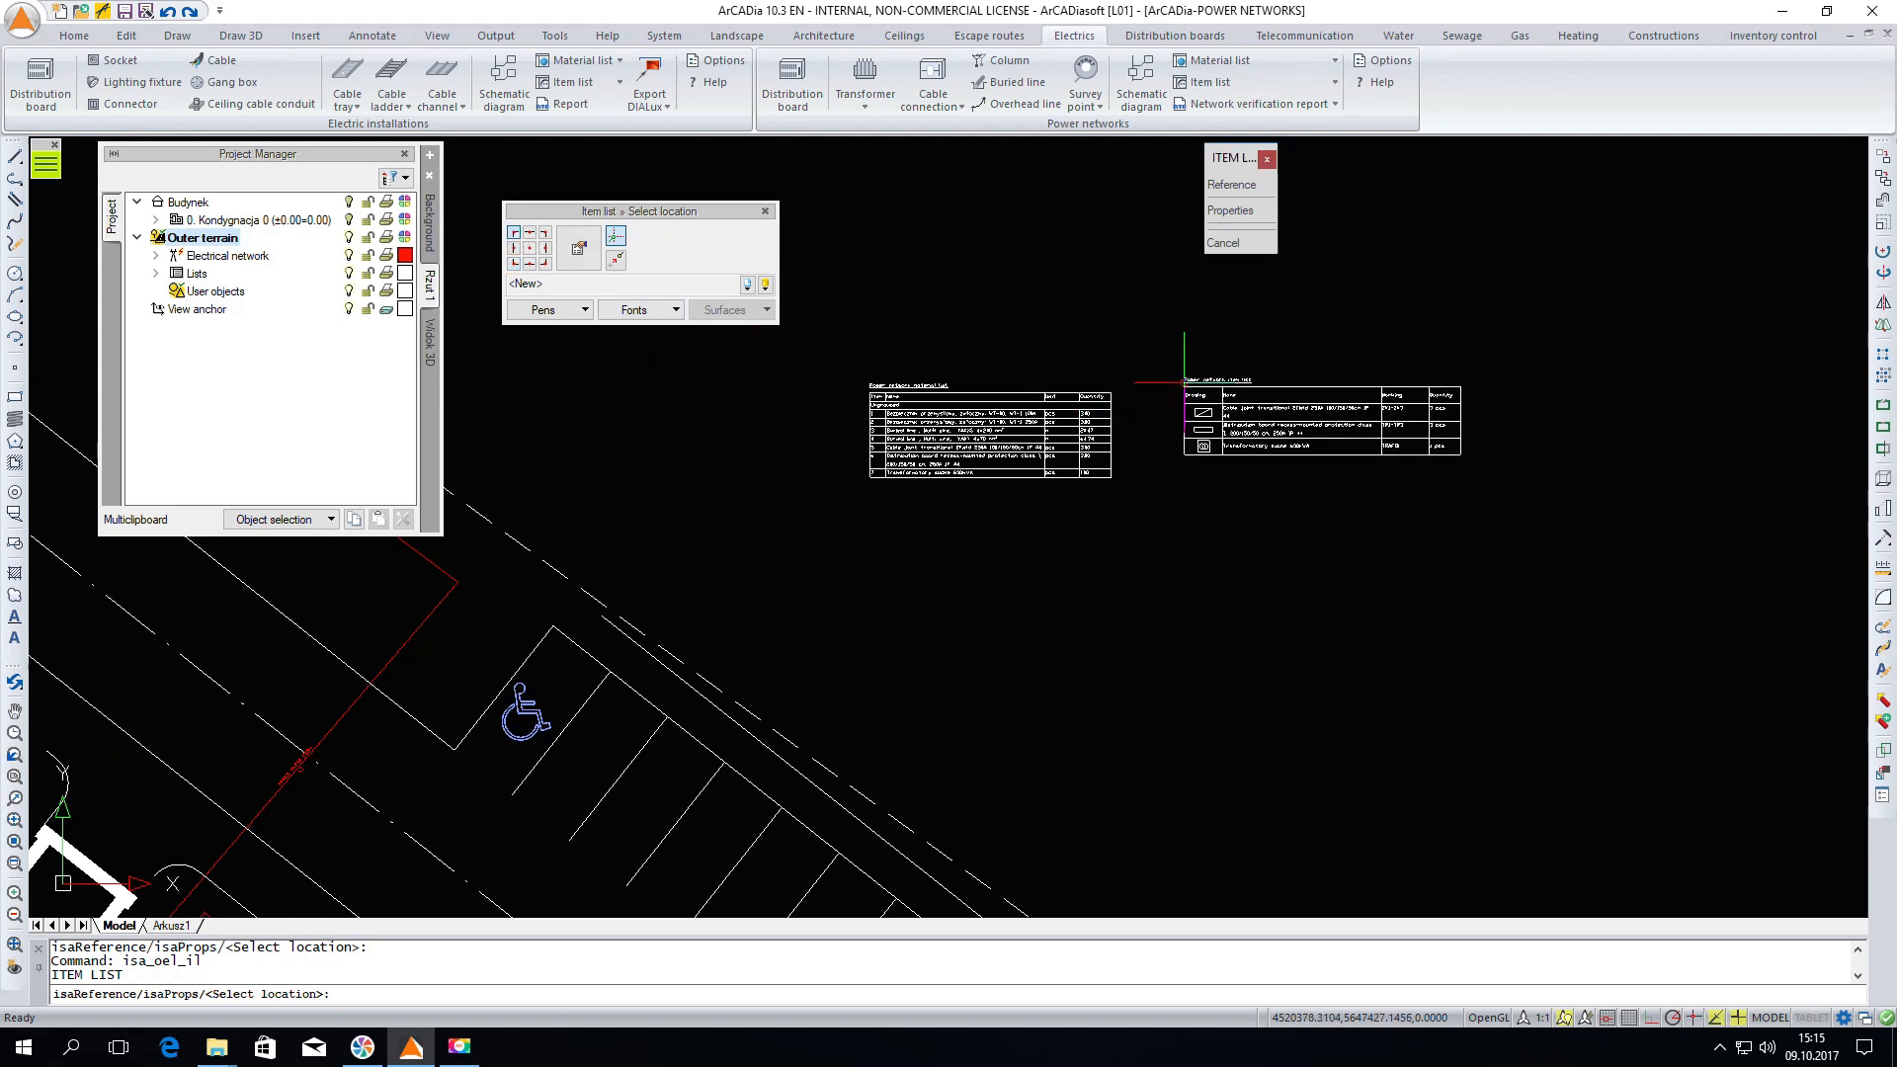
left_click(1185, 387)
scroll(1333, 401, "up", 4)
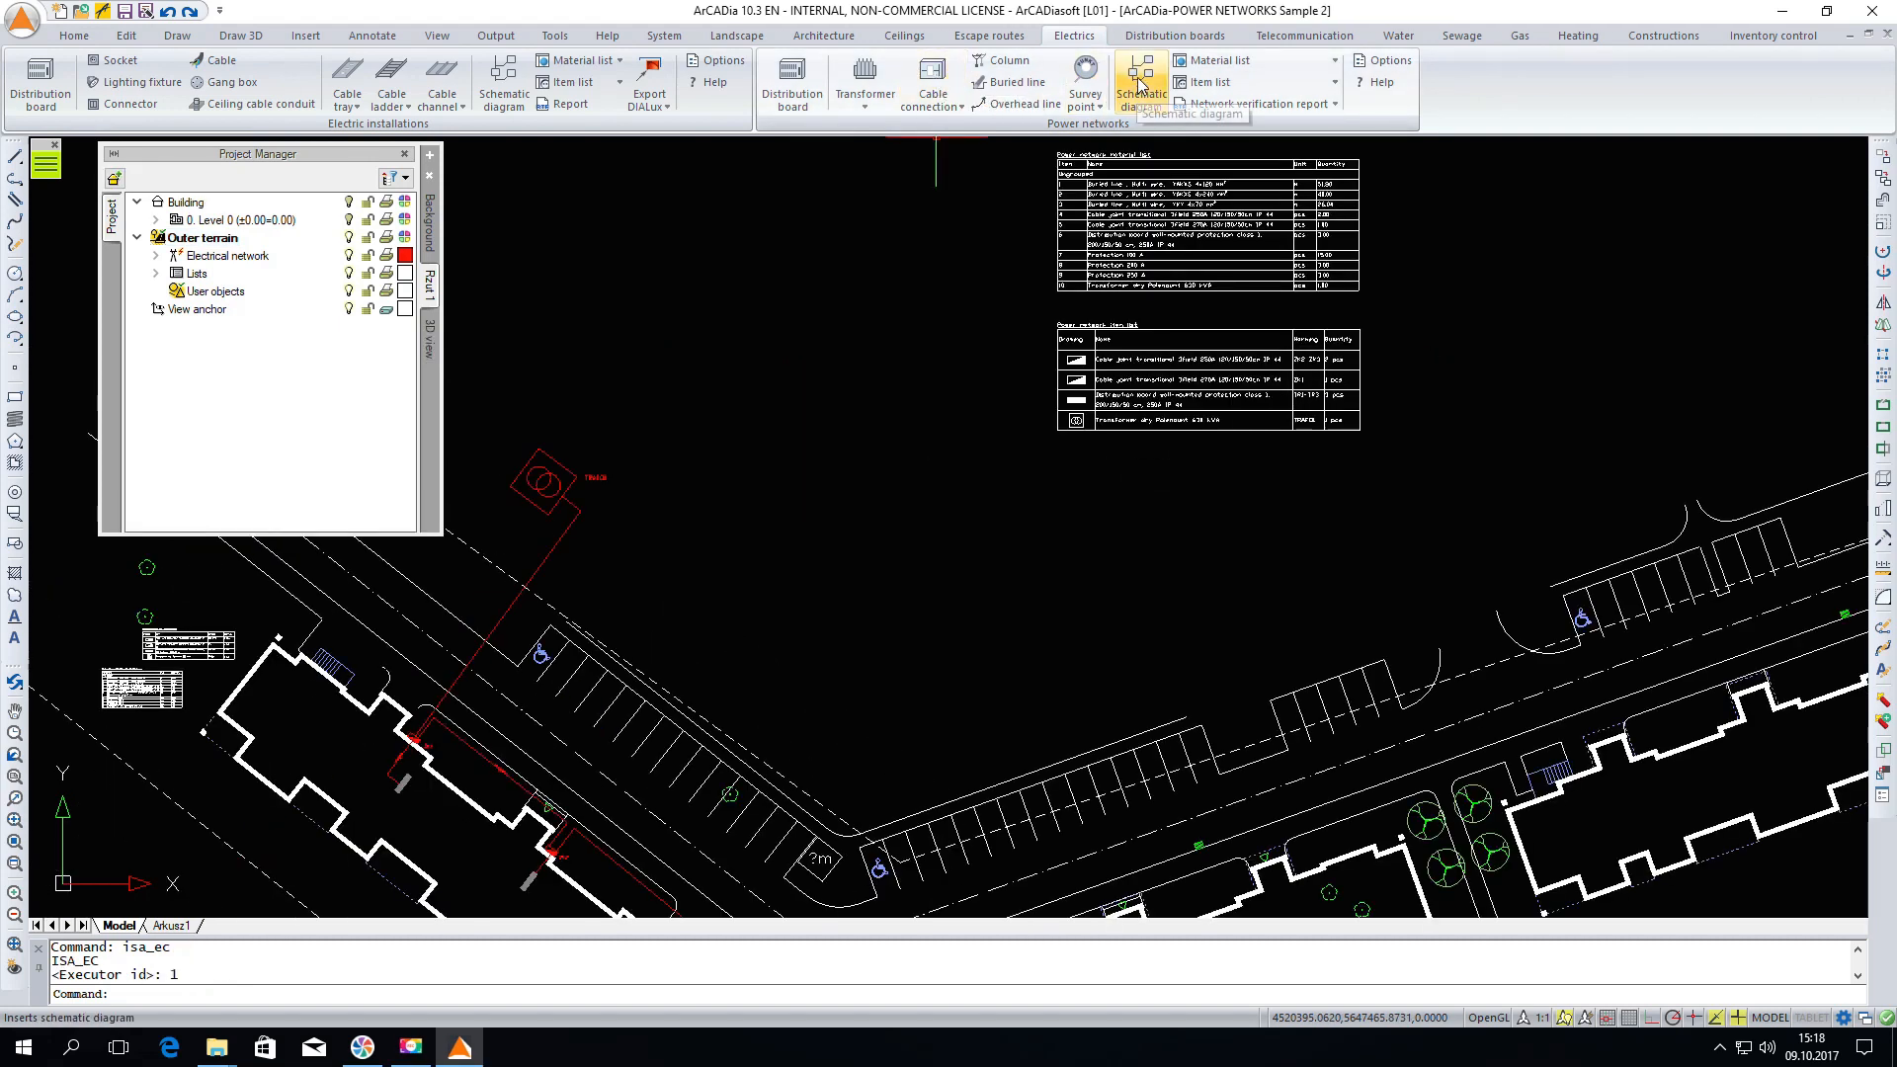
Generate a schematic diagram starting from the transformer and place it above the site plan
left_click(1141, 89)
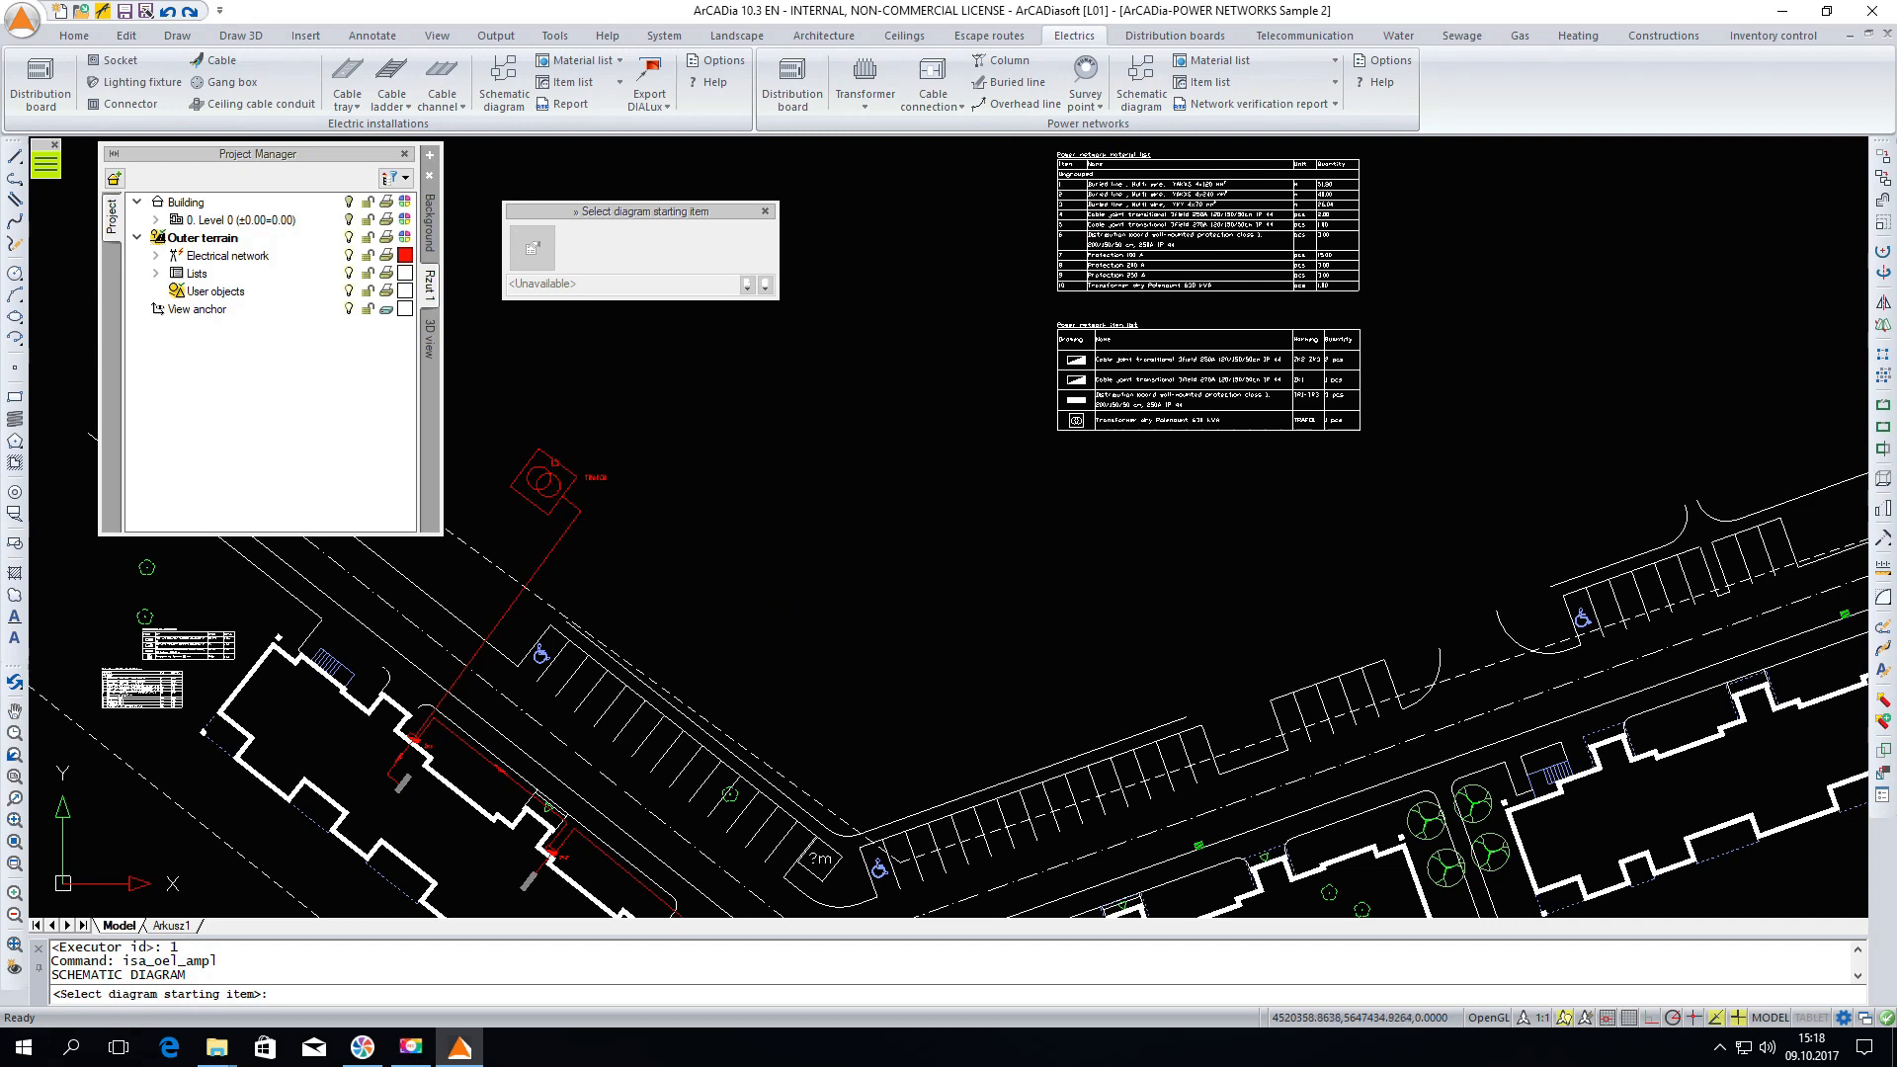
left_click(556, 460)
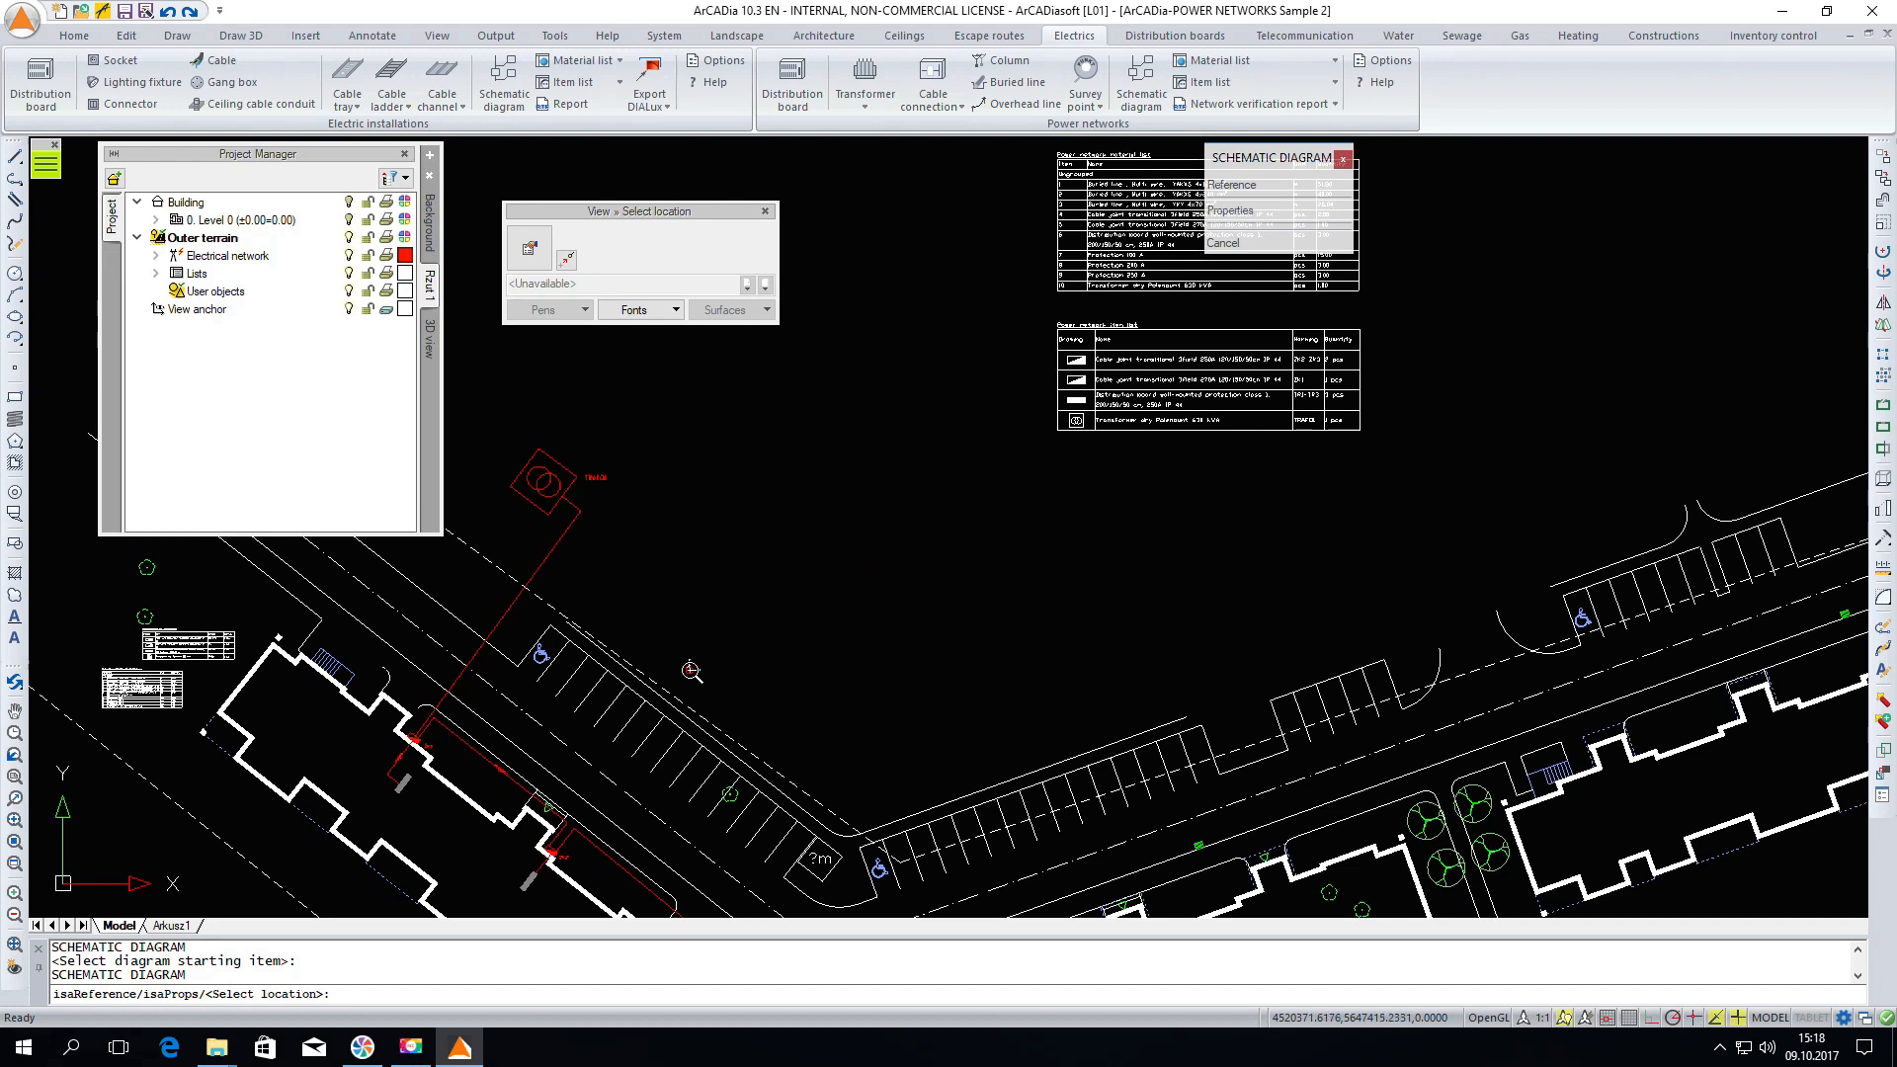
scroll(691, 671, "down", 2)
left_click(985, 222)
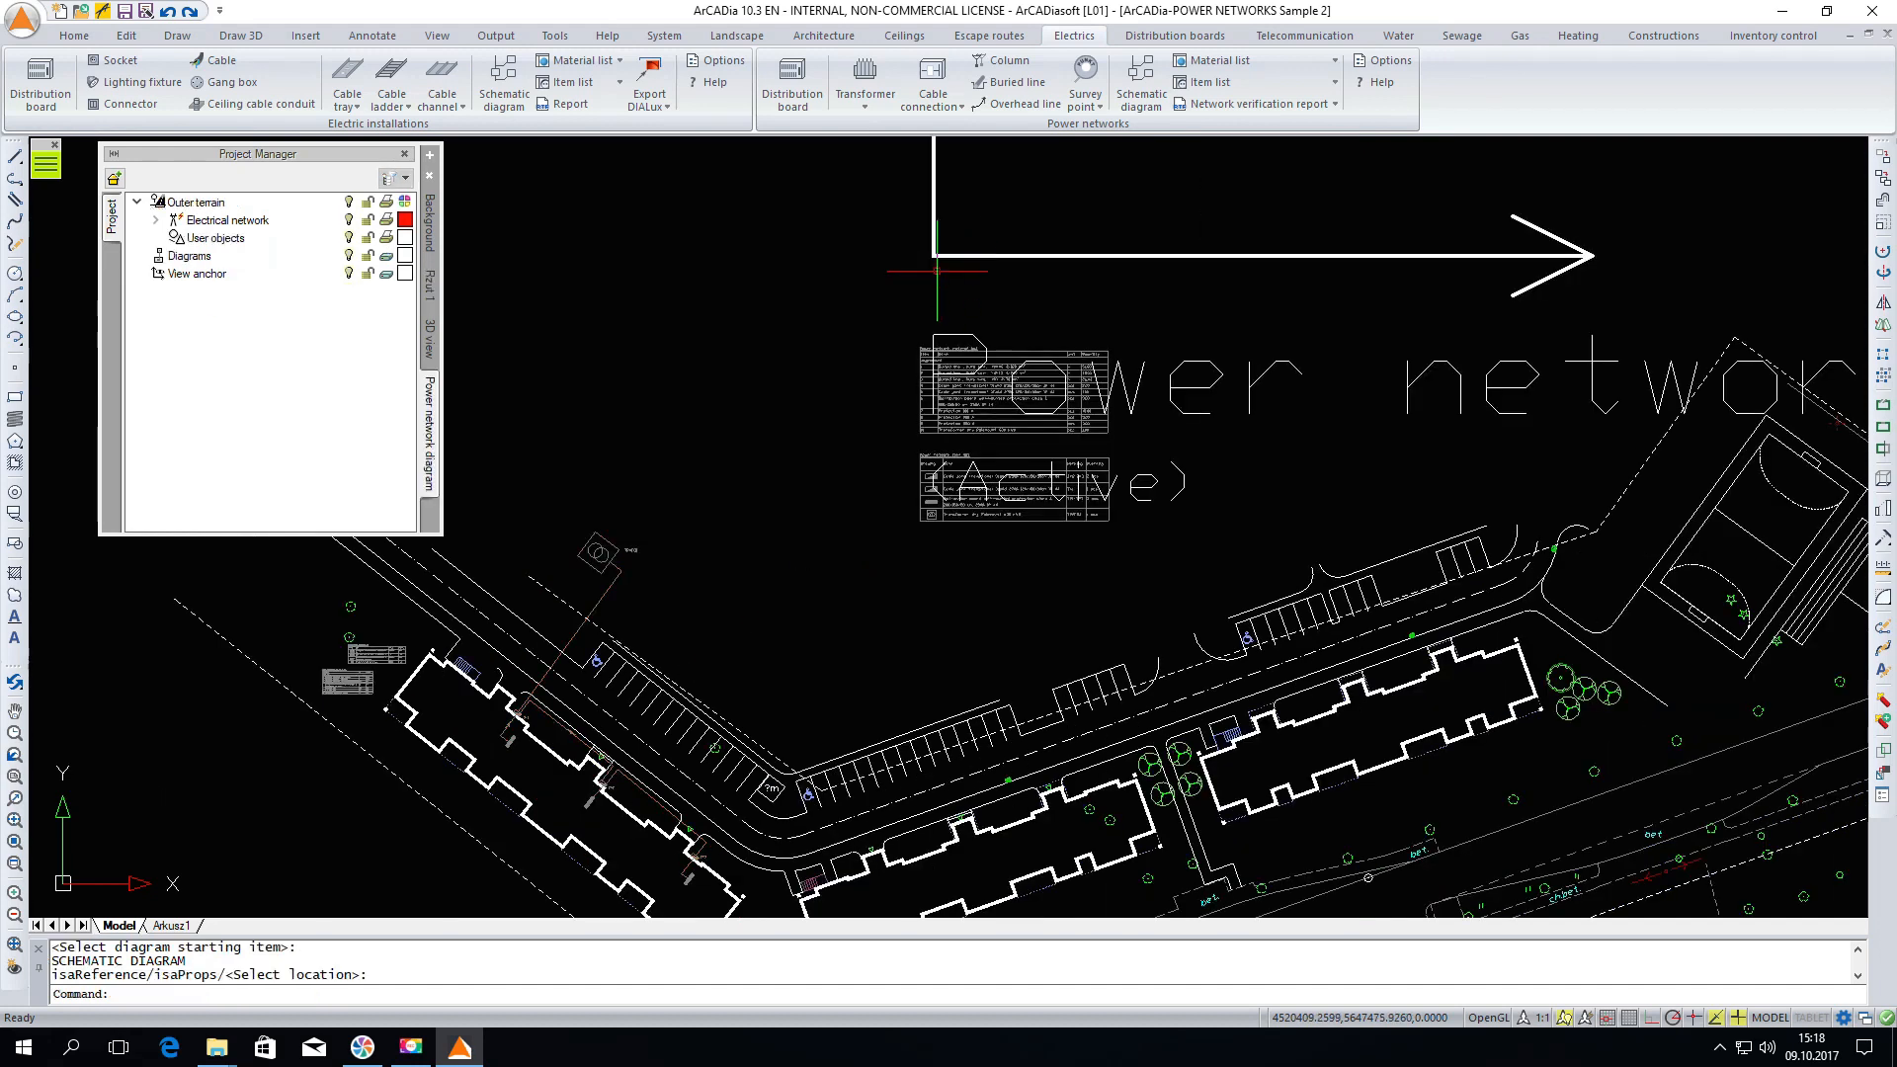
Set the drawing units of the power network diagram view to meters
scroll(843, 501, "down", 5)
scroll(843, 500, "down", 2)
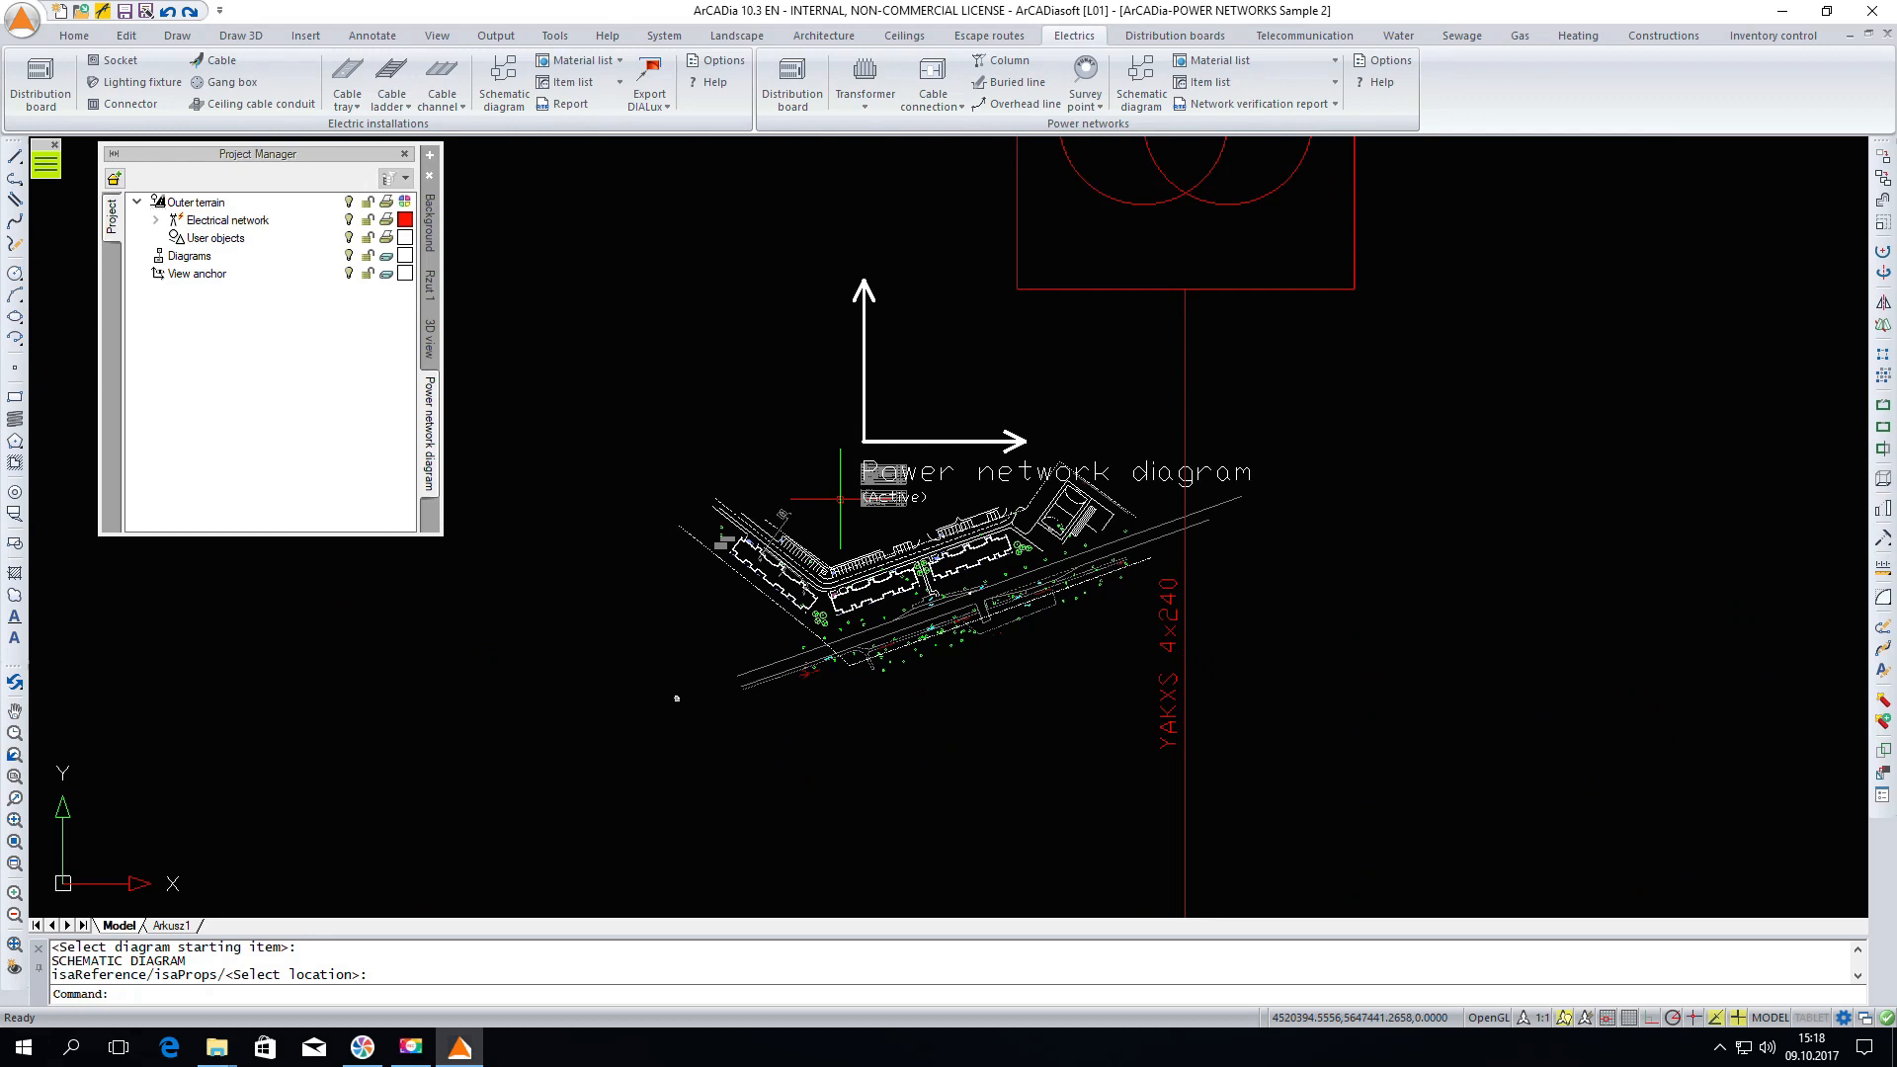
scroll(1008, 330, "down", 6)
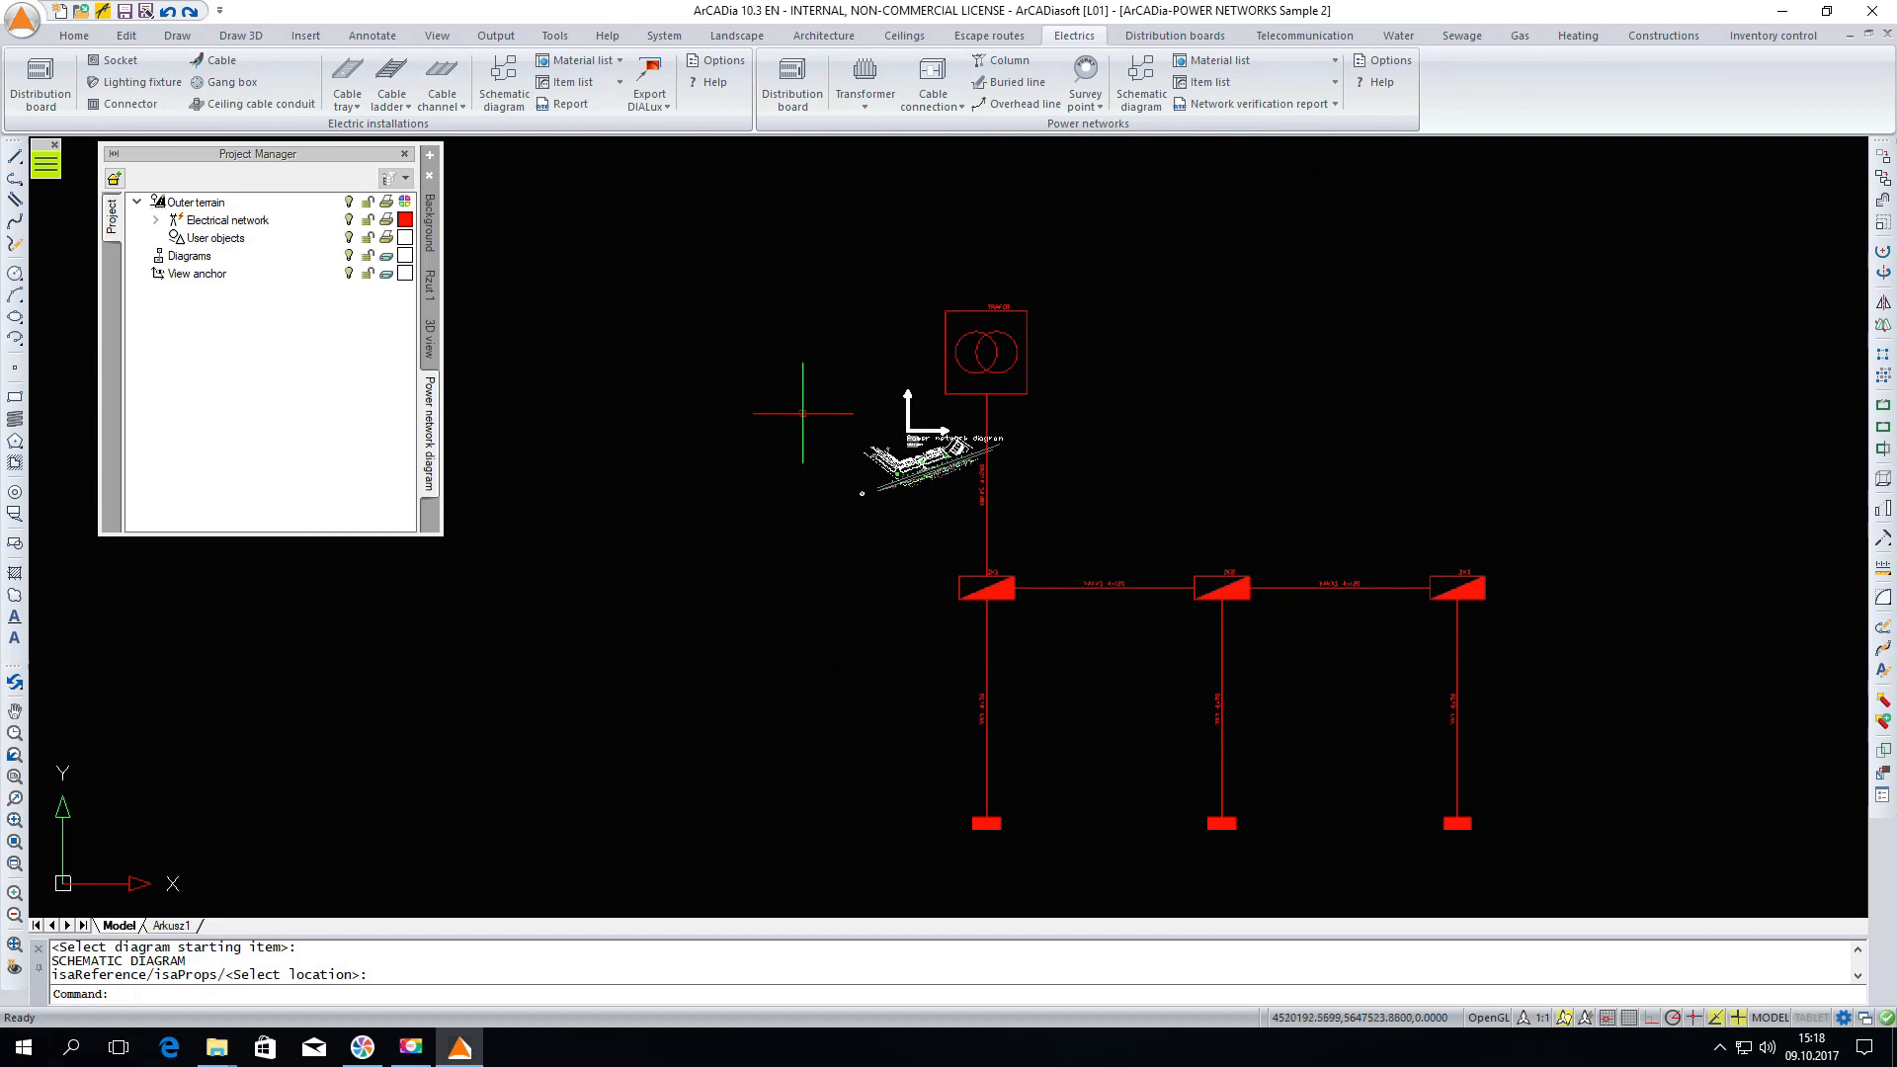
right_click(433, 453)
left_click(466, 458)
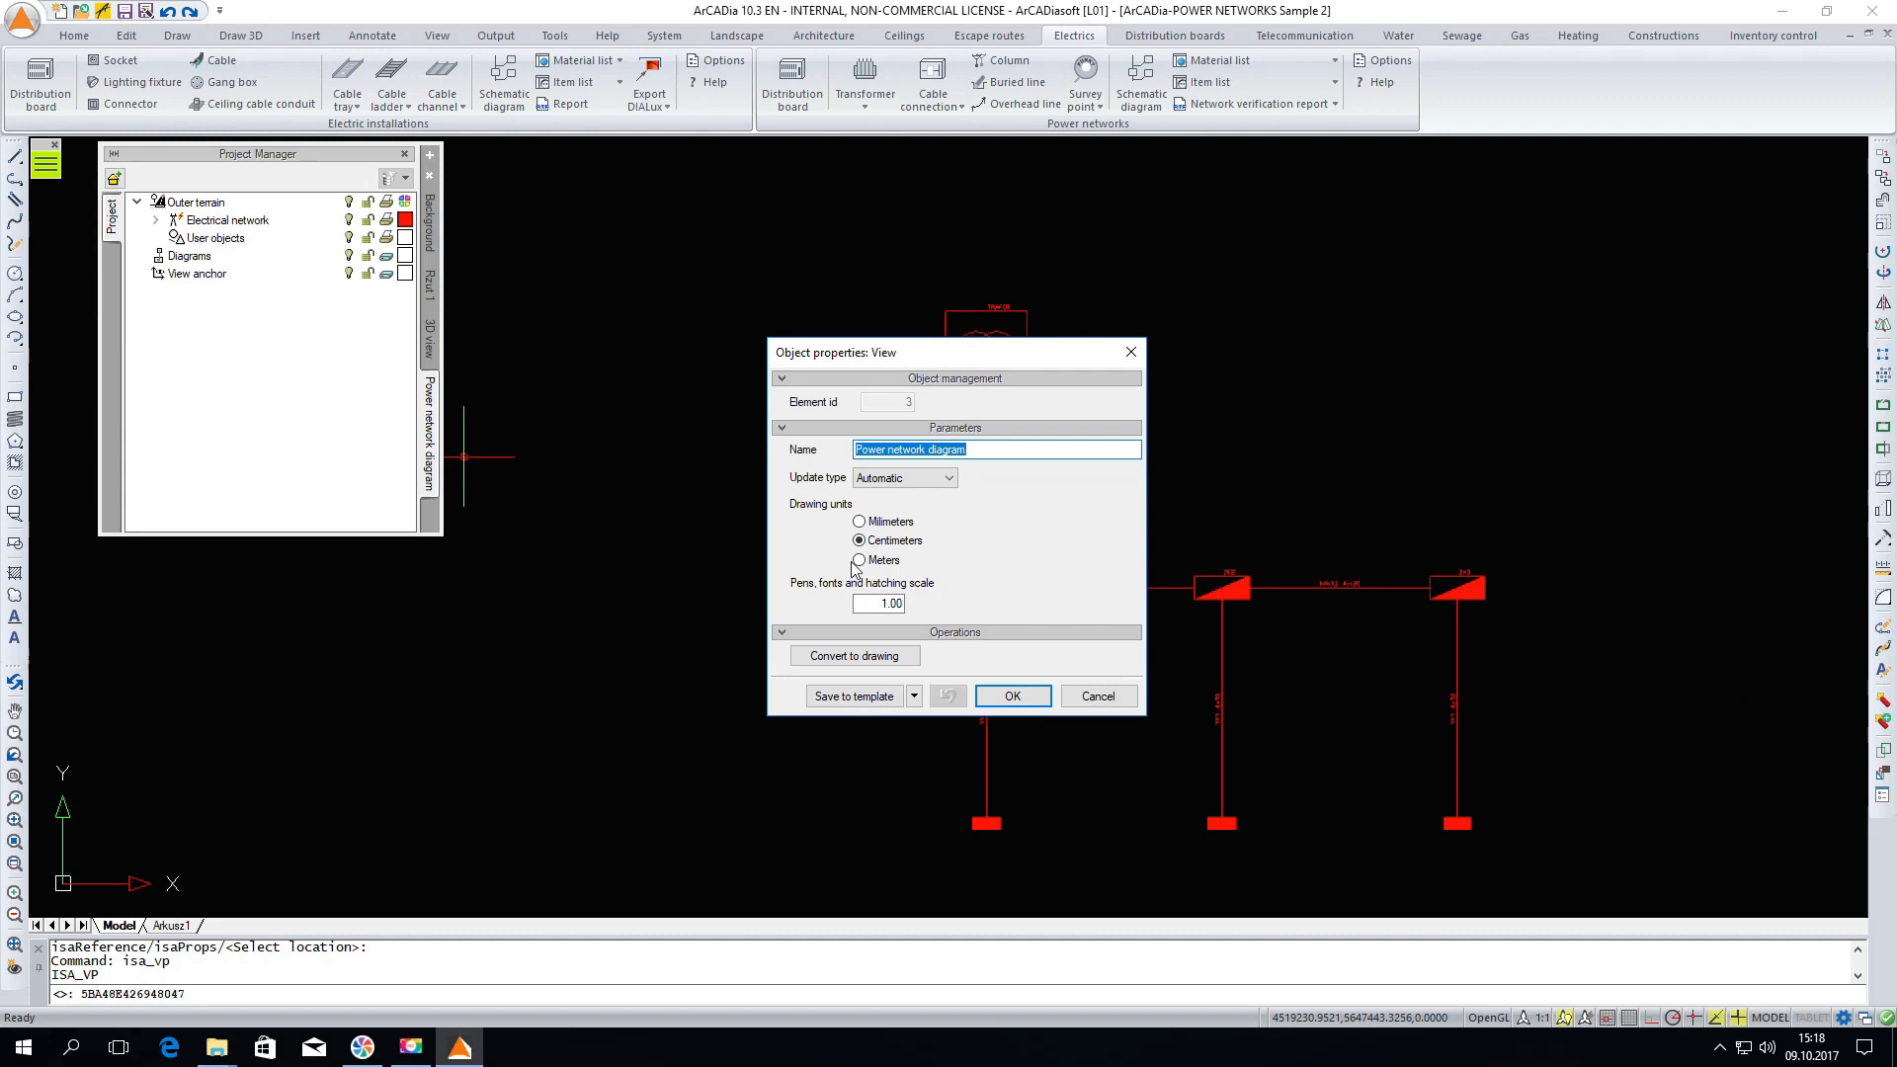
left_click(859, 560)
left_click(986, 692)
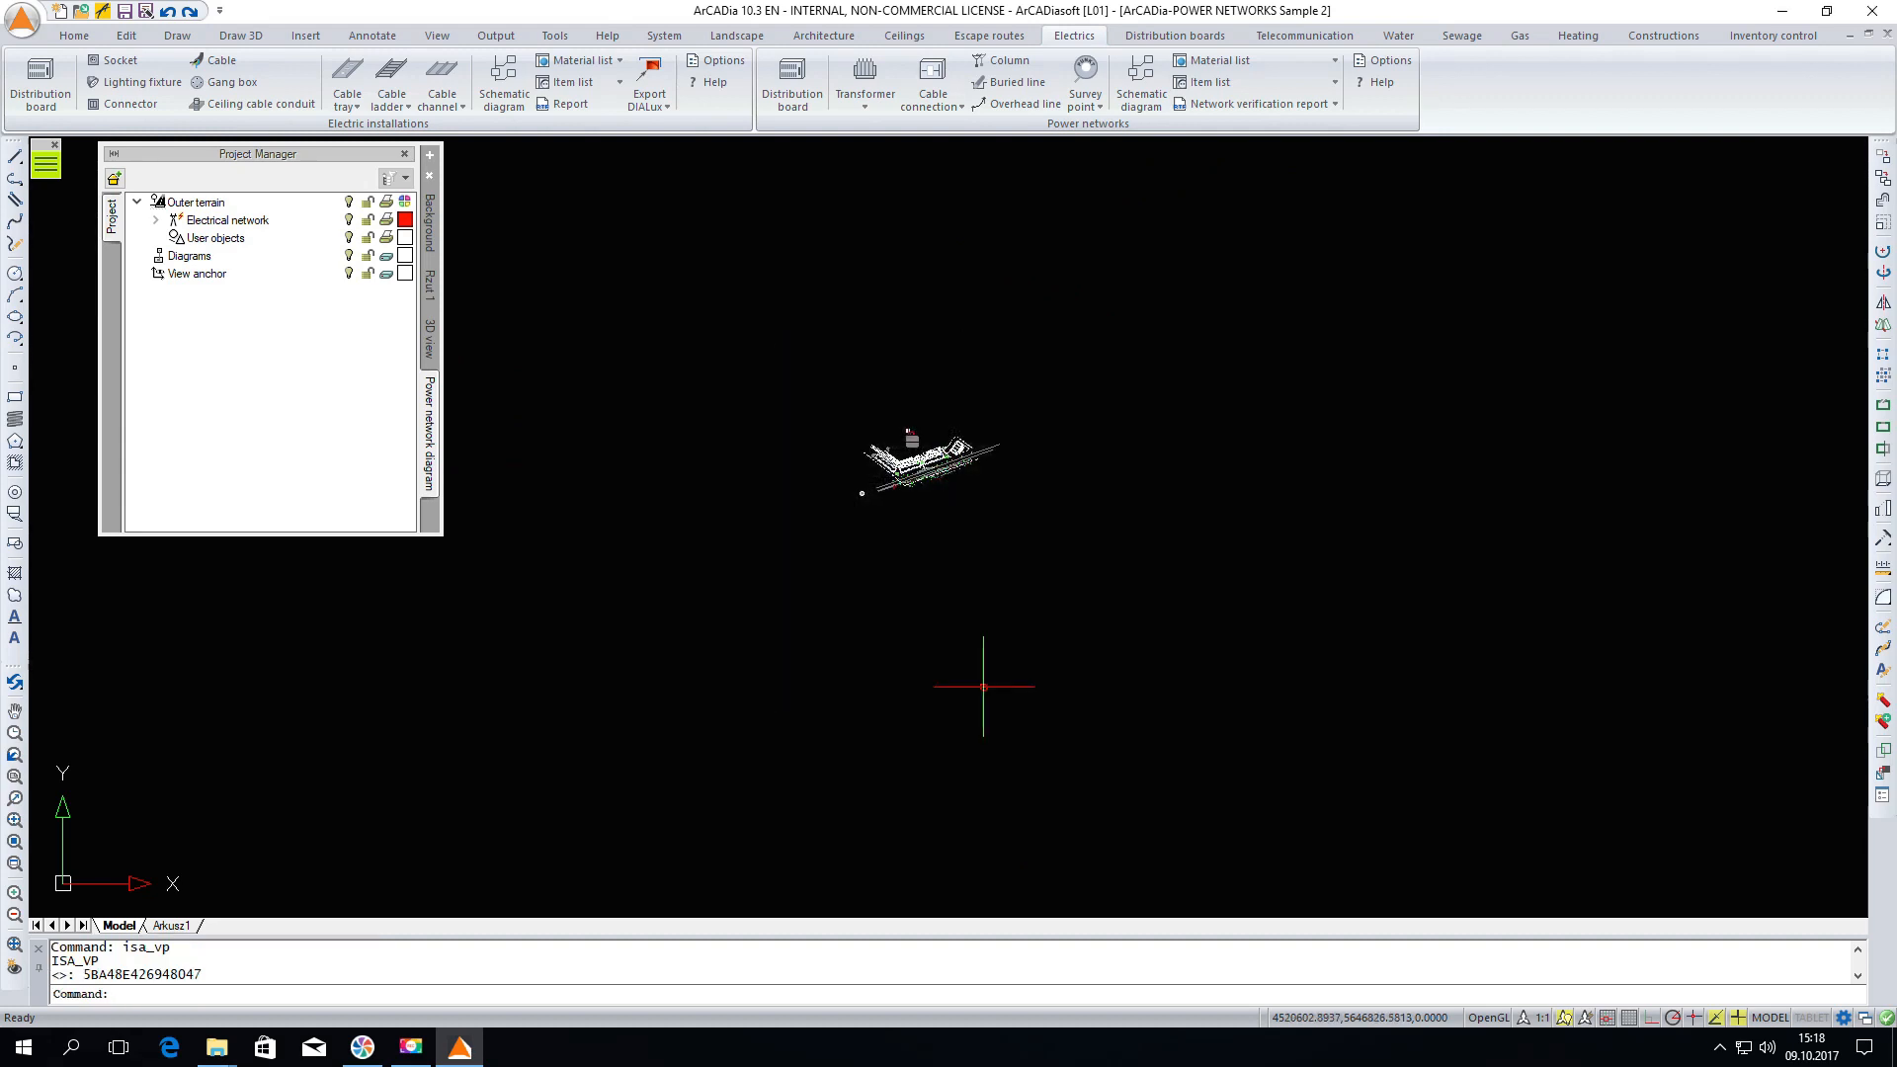
Regenerate the drawing display and inspect the schematic diagram
scroll(929, 464, "up", 6)
scroll(937, 479, "up", 3)
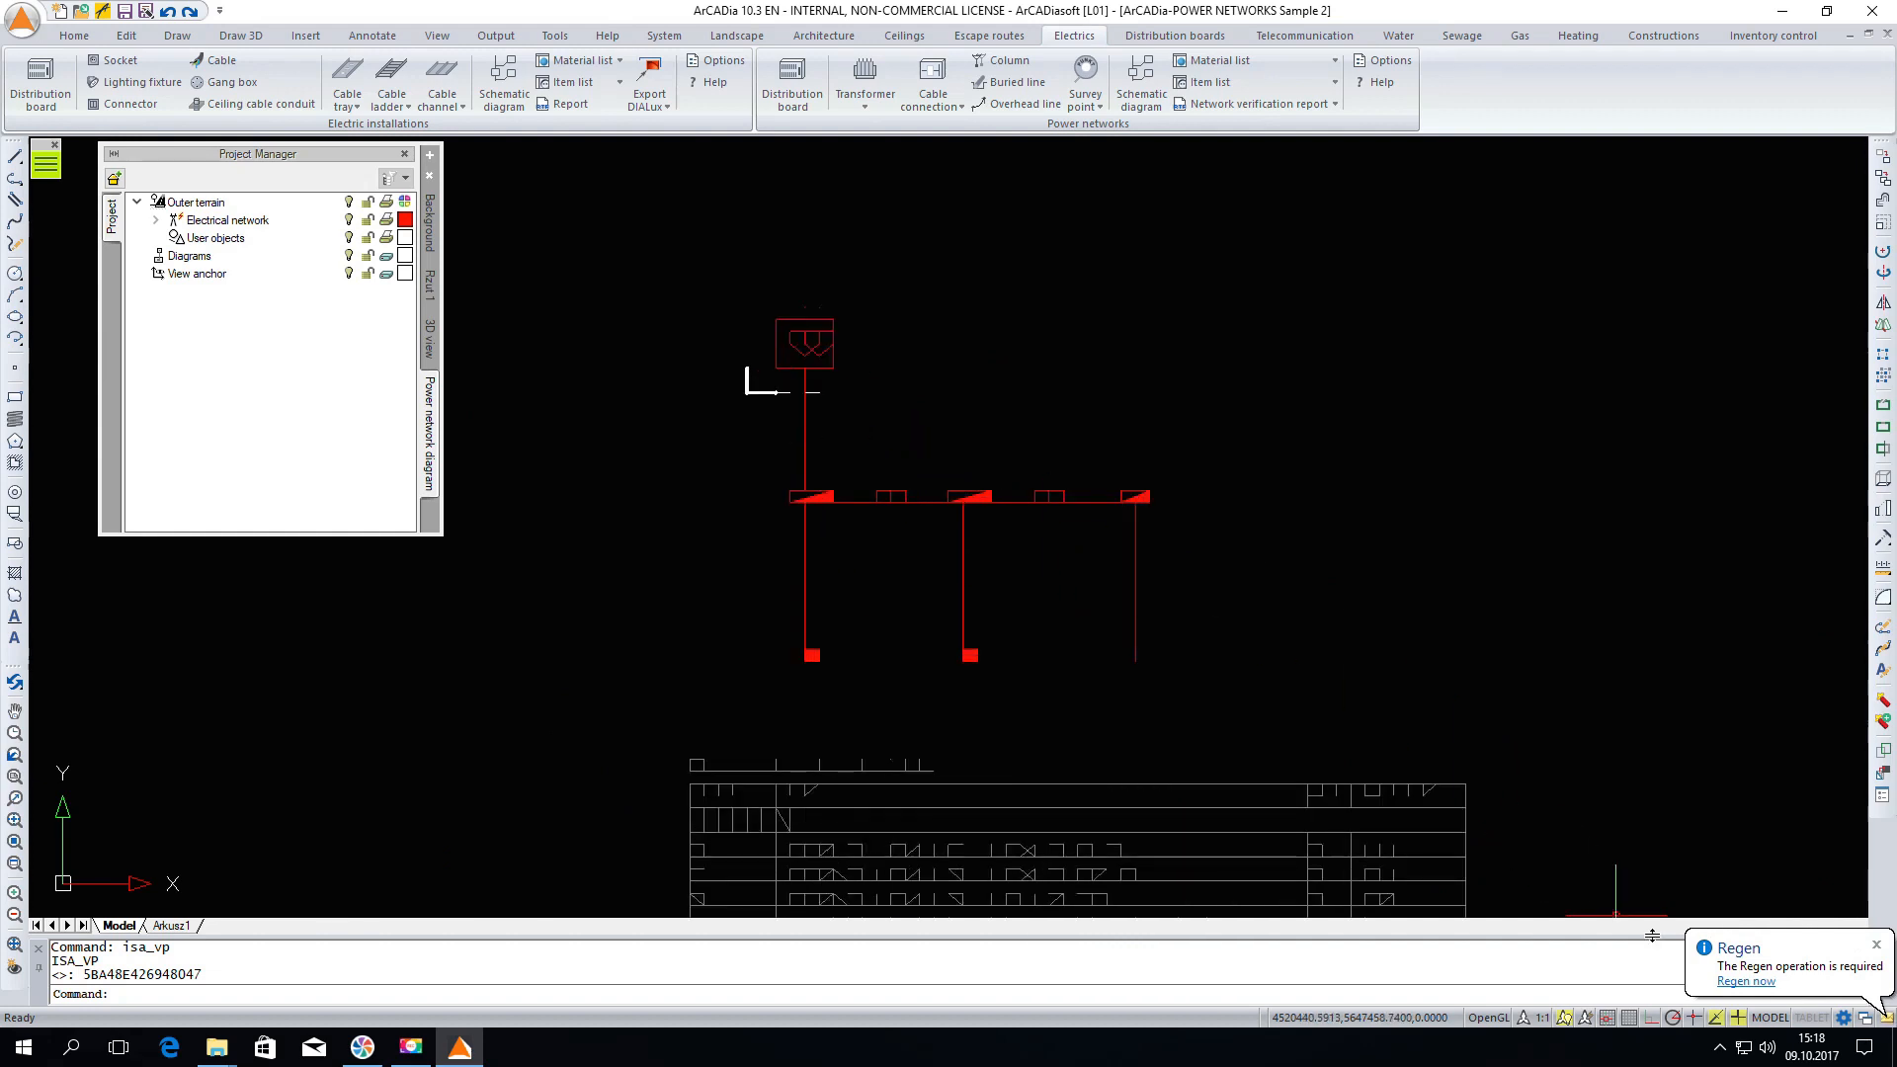
left_click(1741, 983)
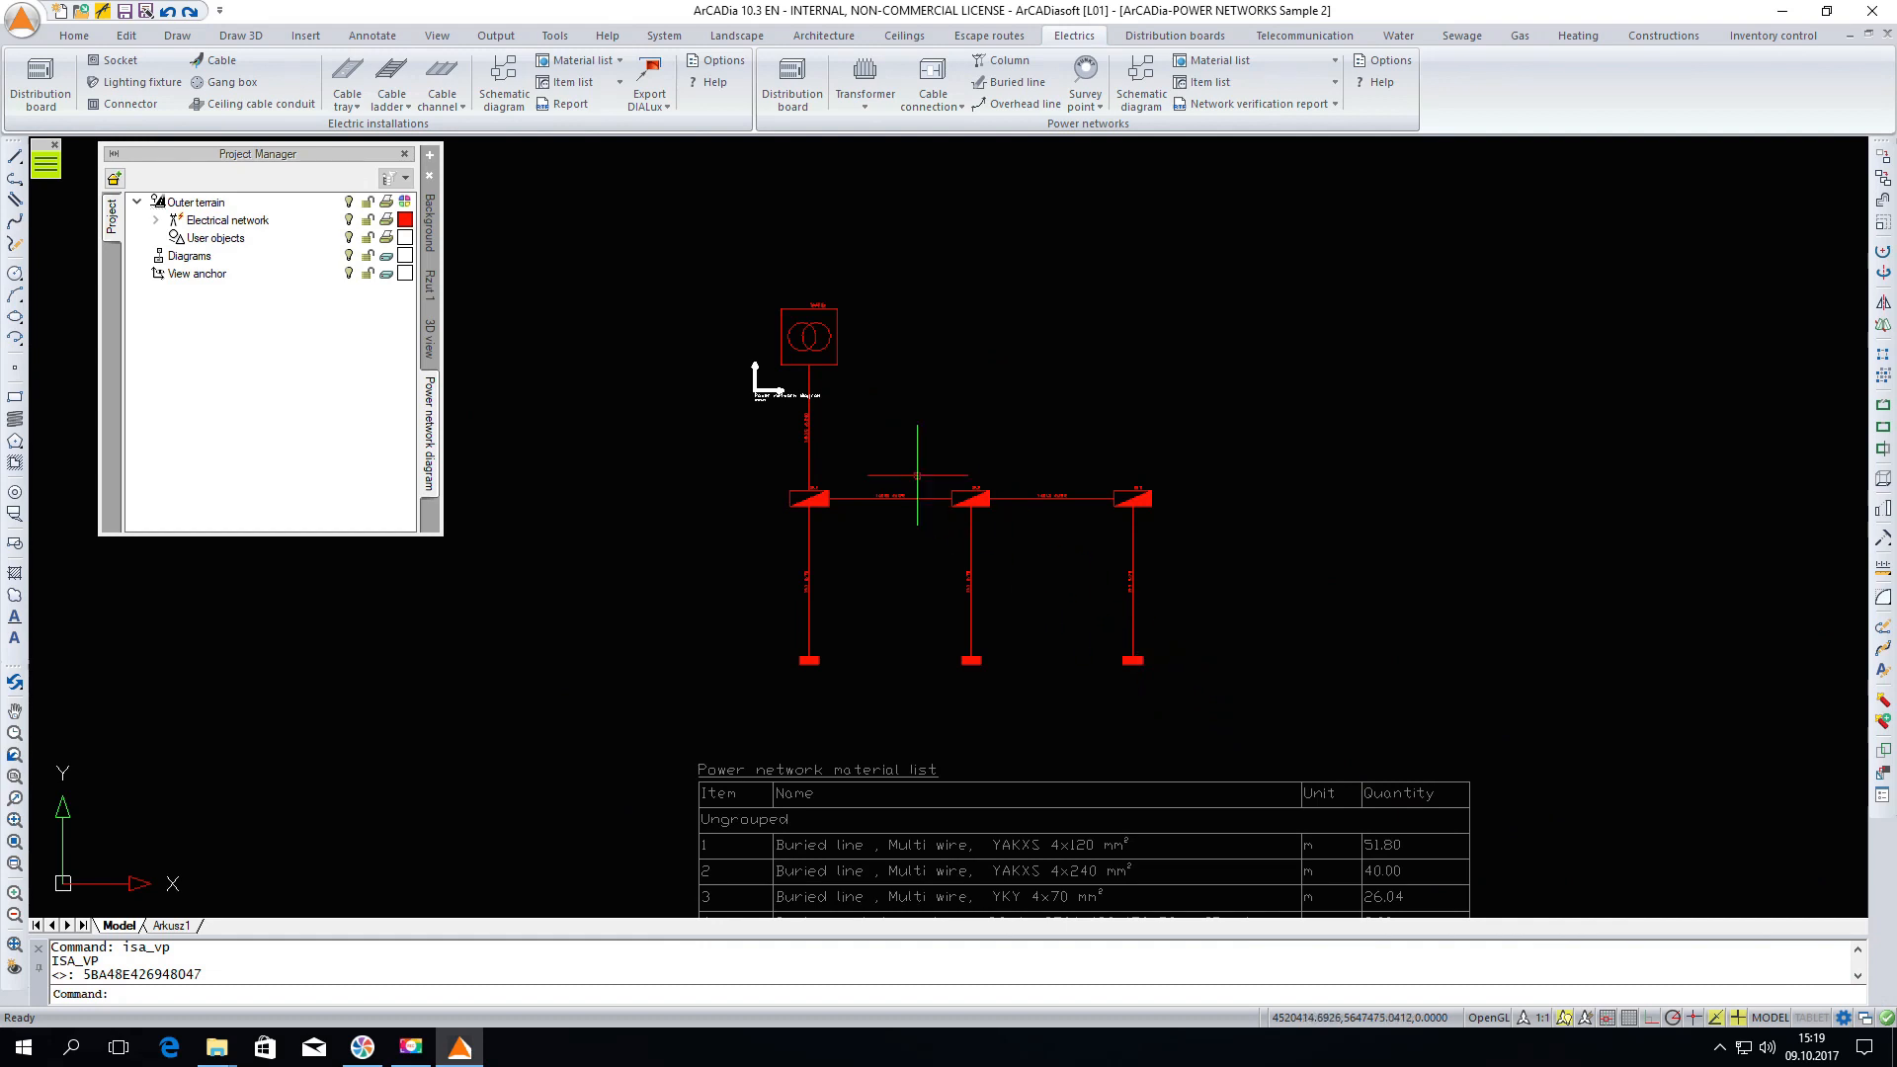
scroll(920, 478, "up", 3)
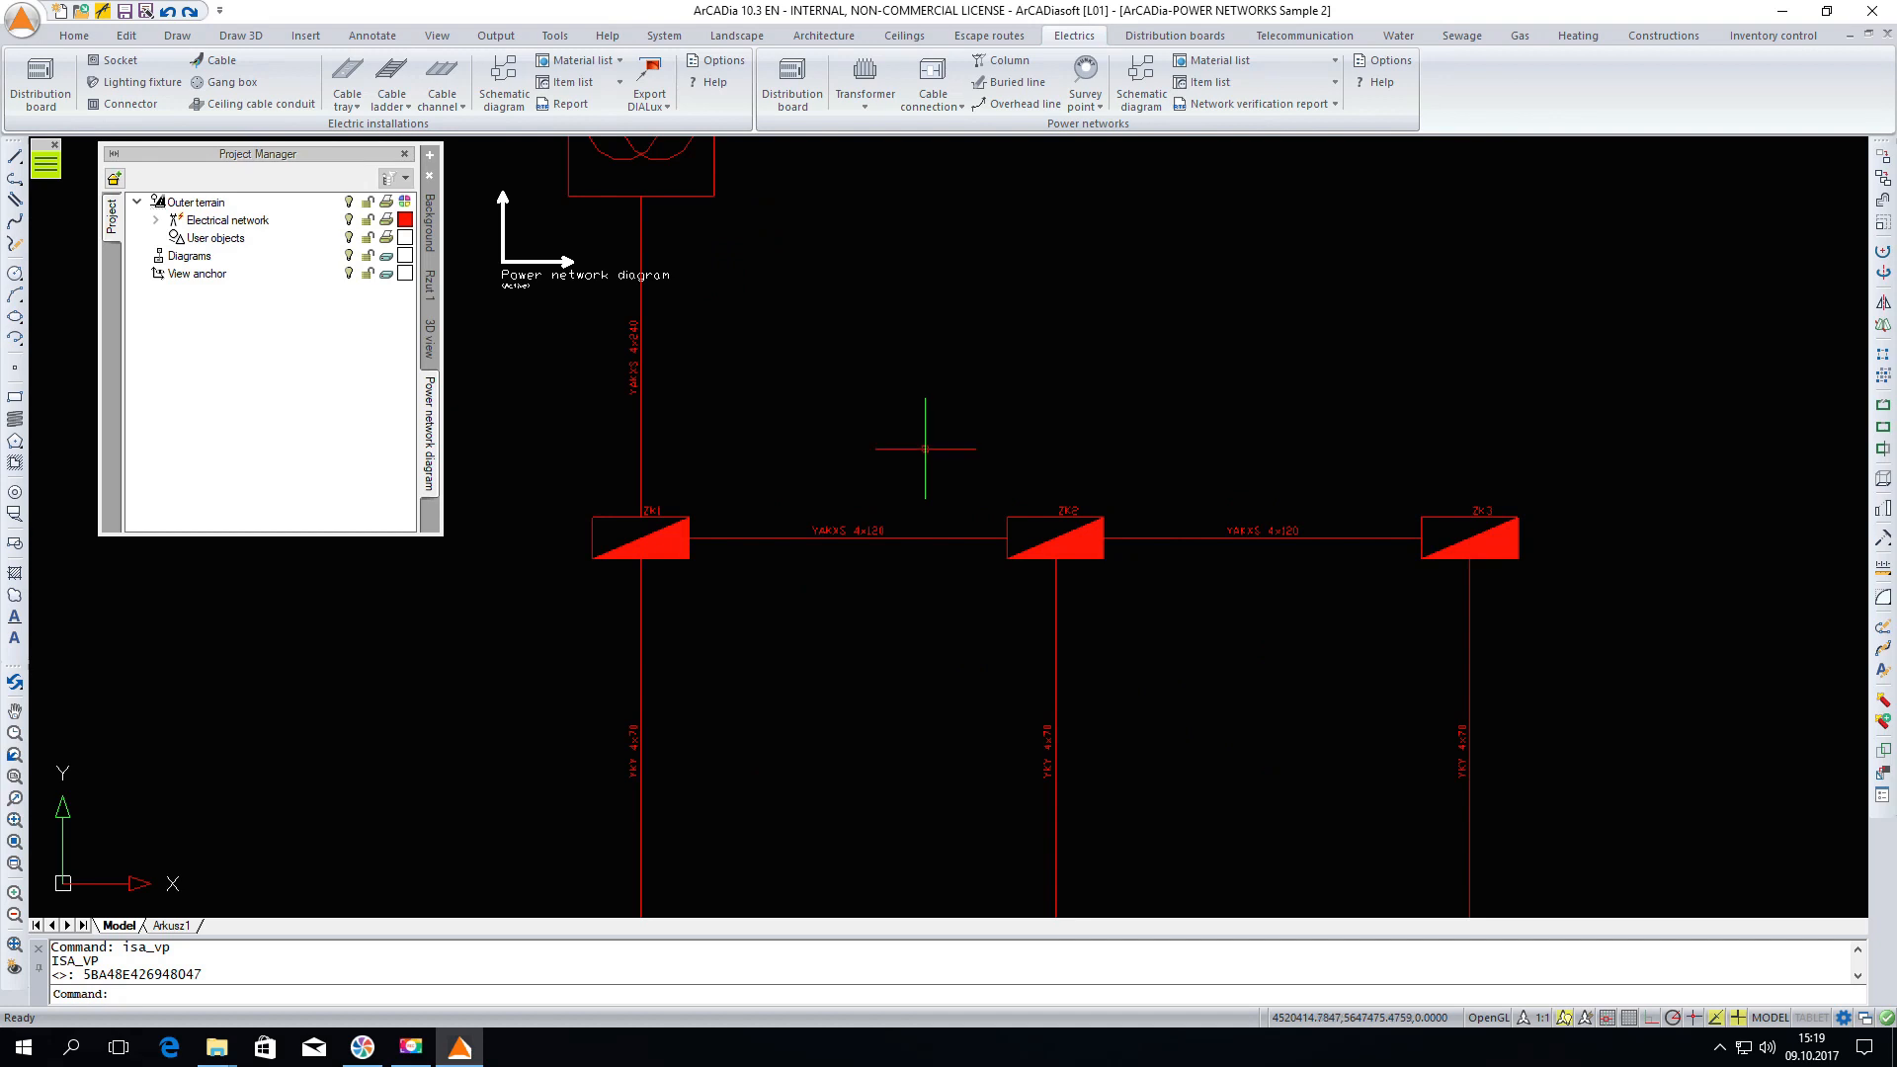
Switch to the Rzut 1 projection view and generate an RTF network verification report for all three circuits
left_click(1236, 104)
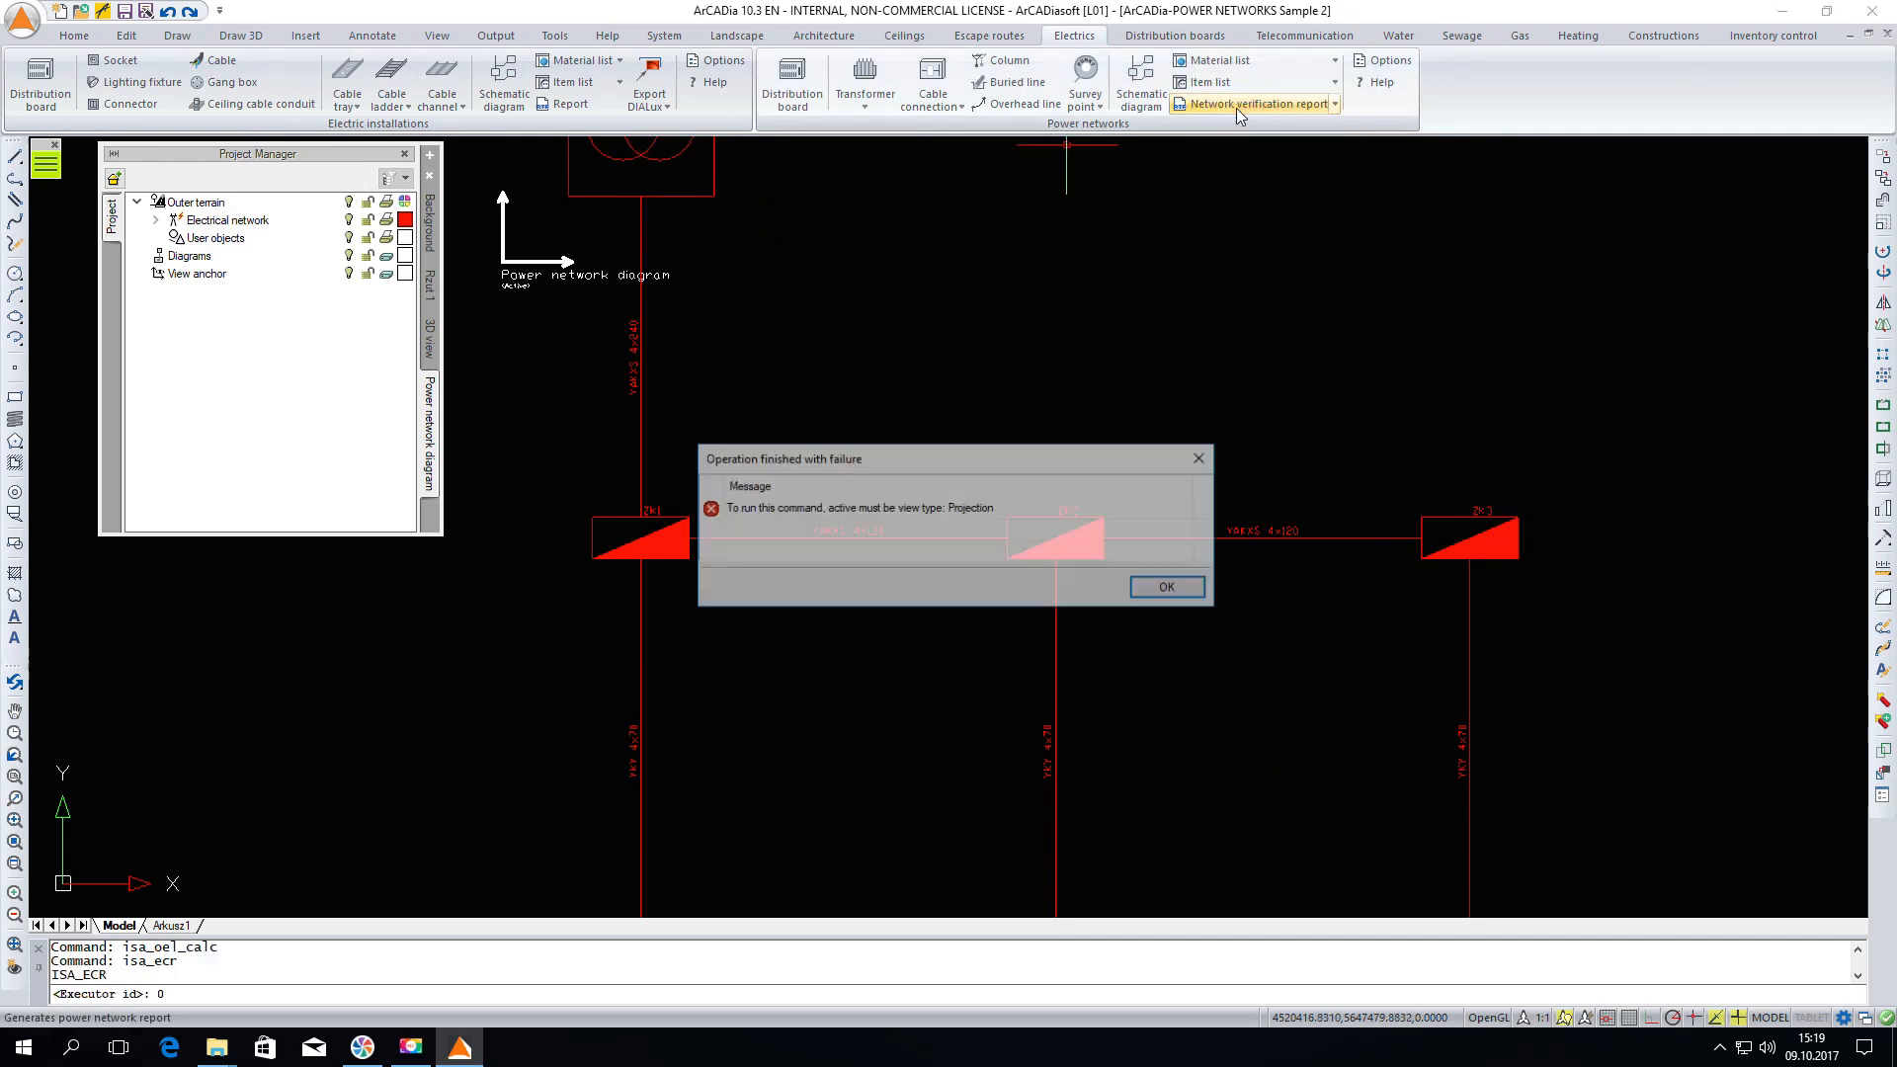
left_click(1164, 590)
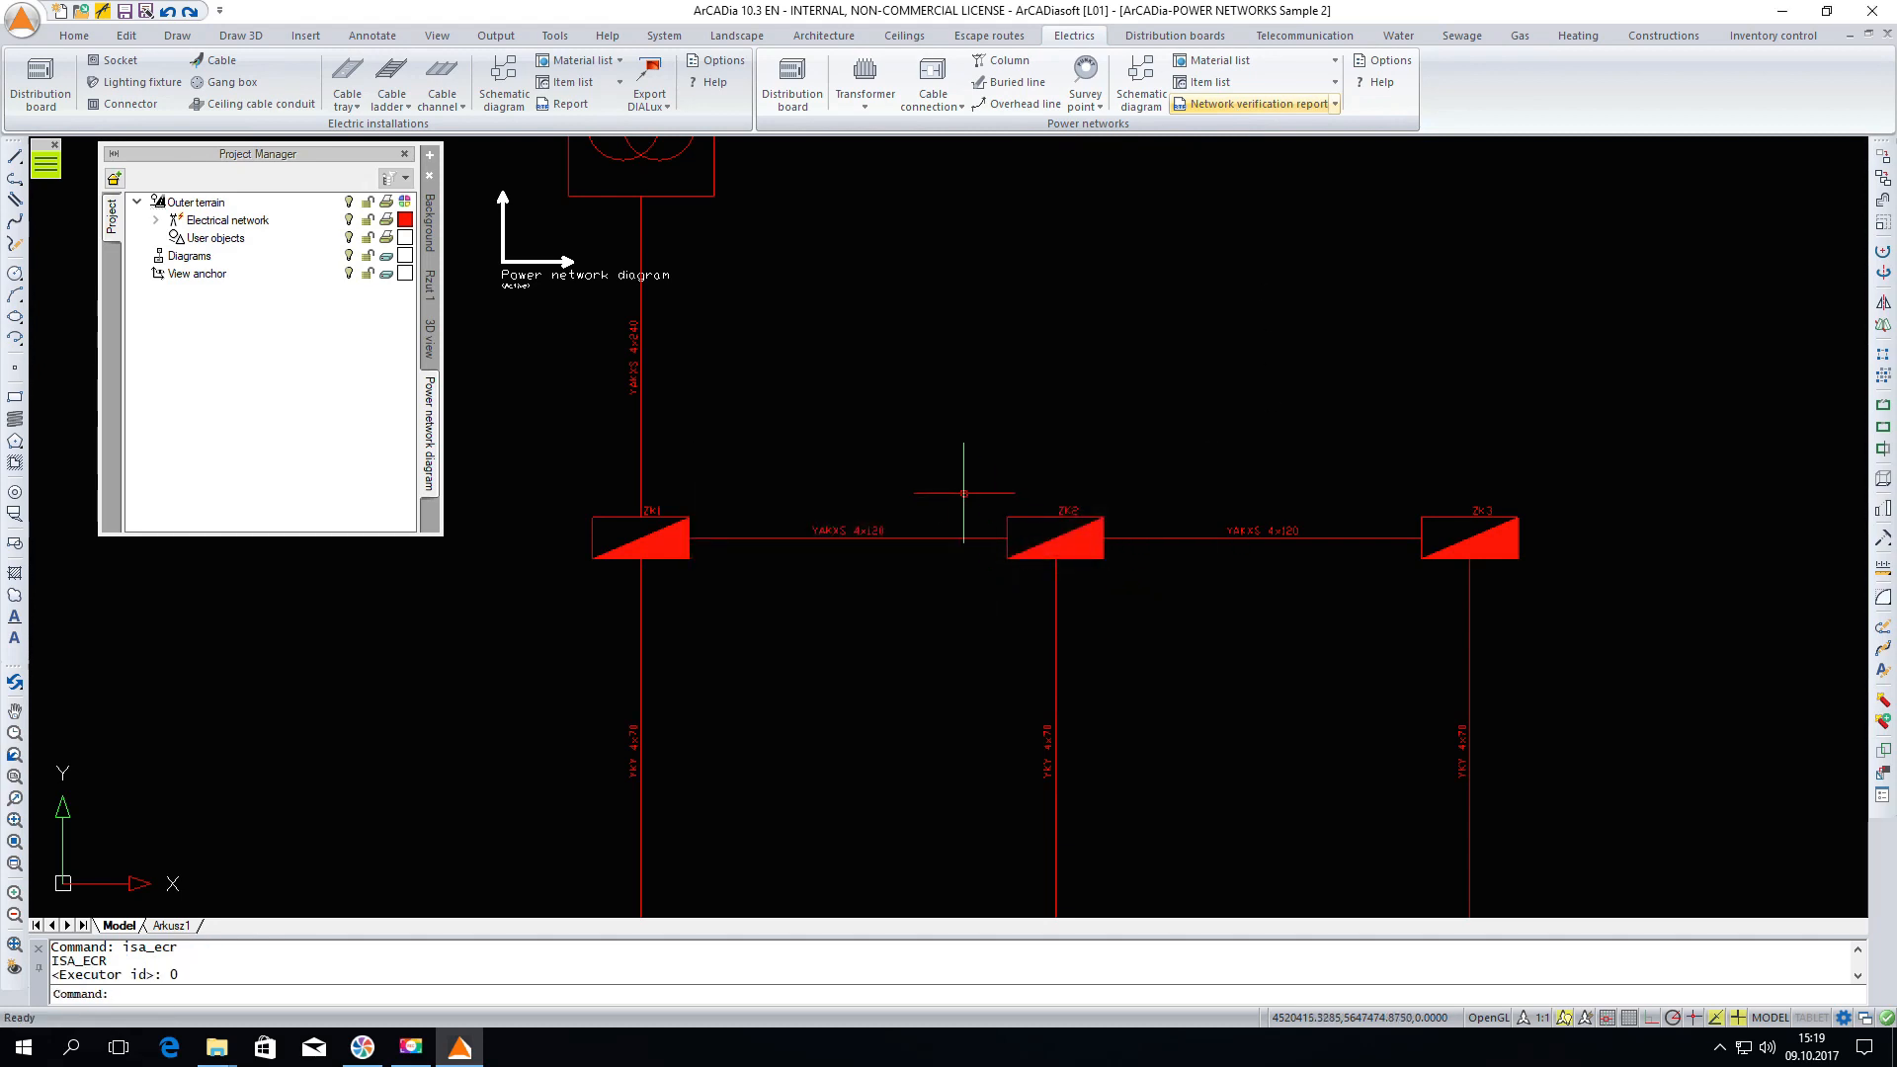
left_click(435, 287)
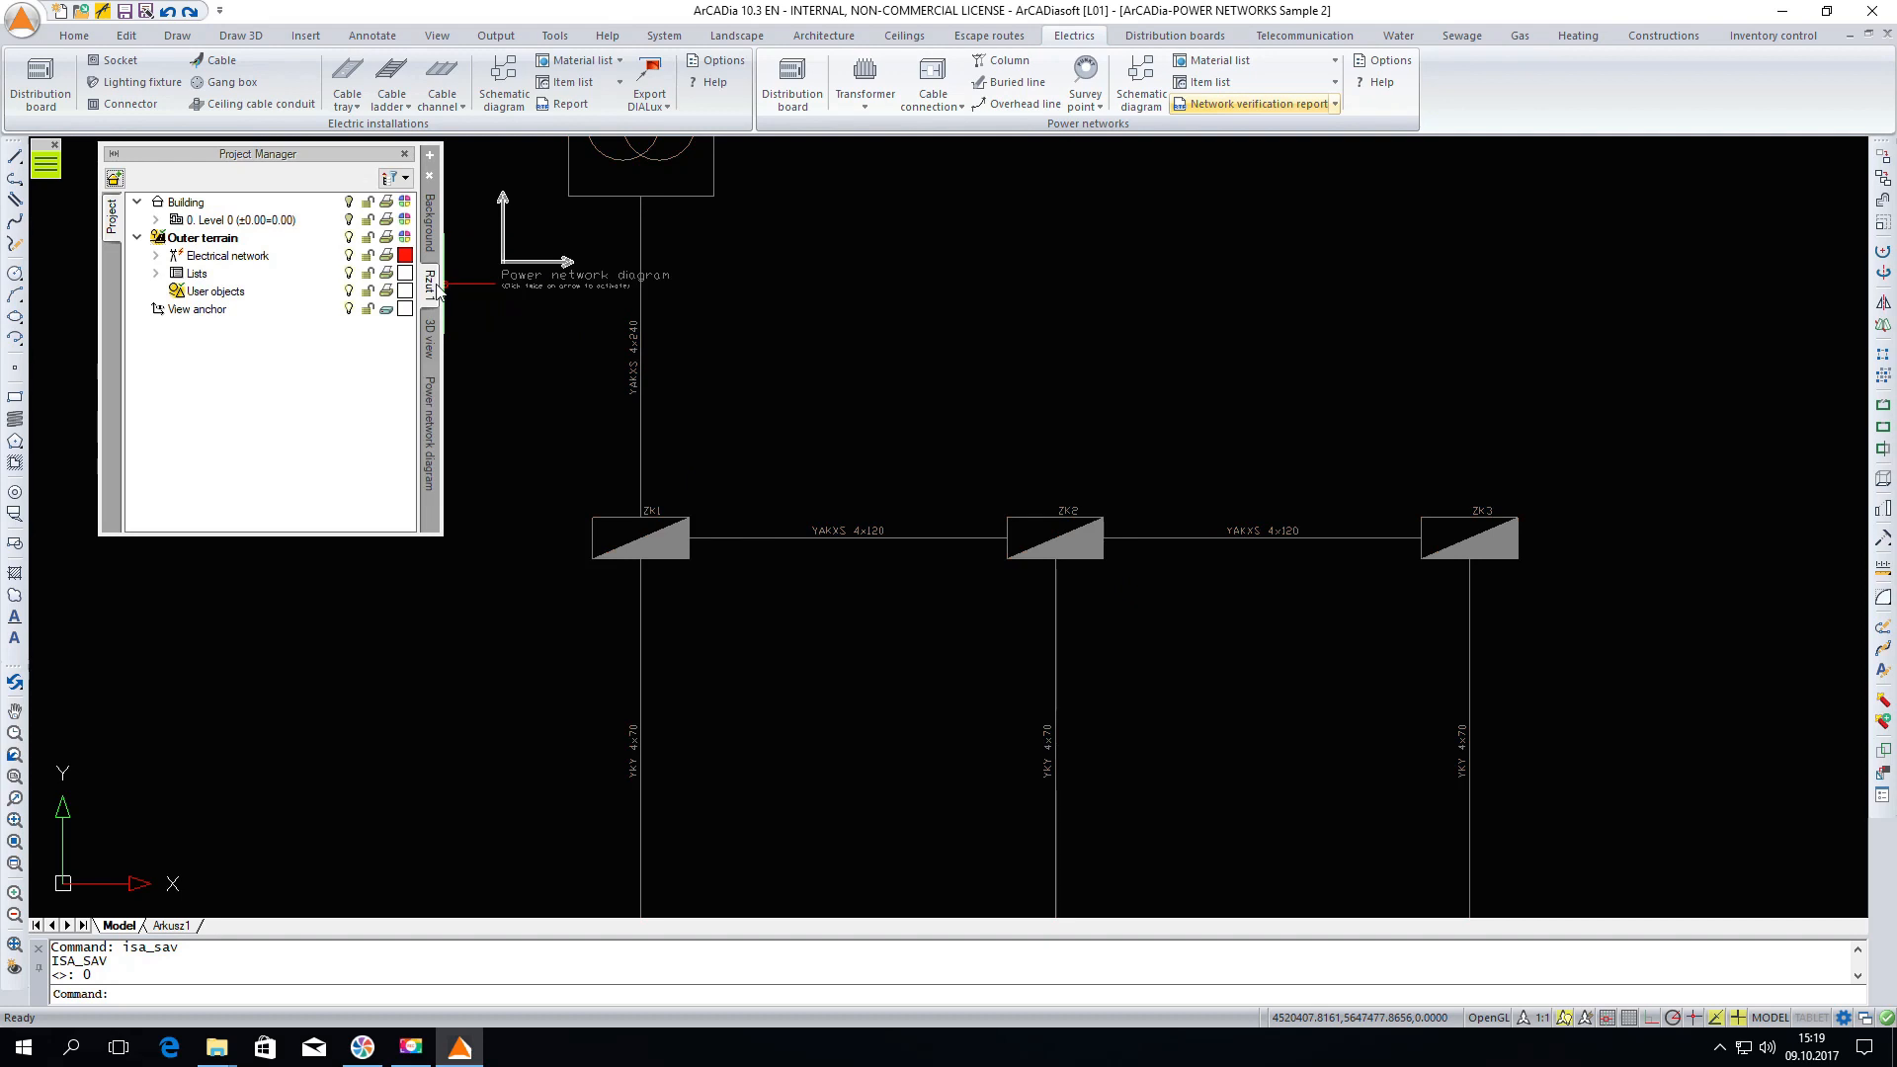
left_click(1243, 105)
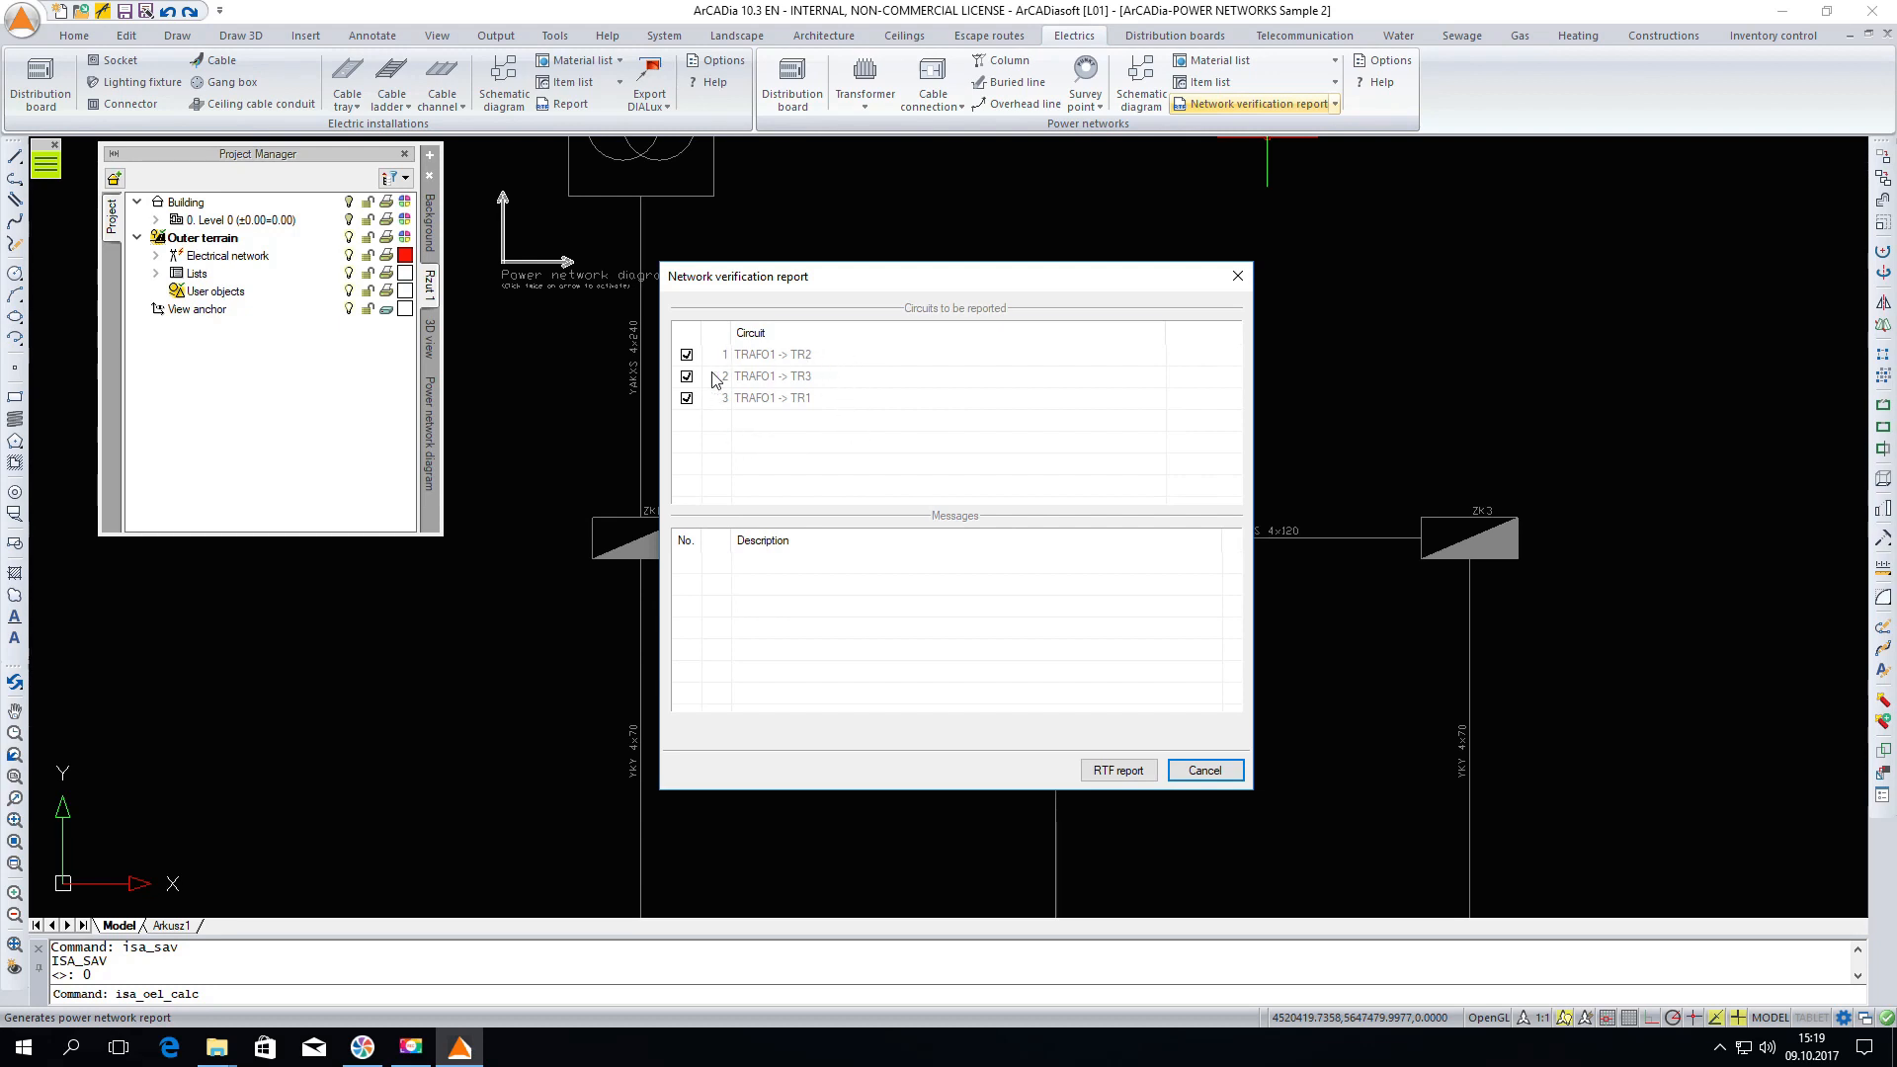
left_click(1125, 781)
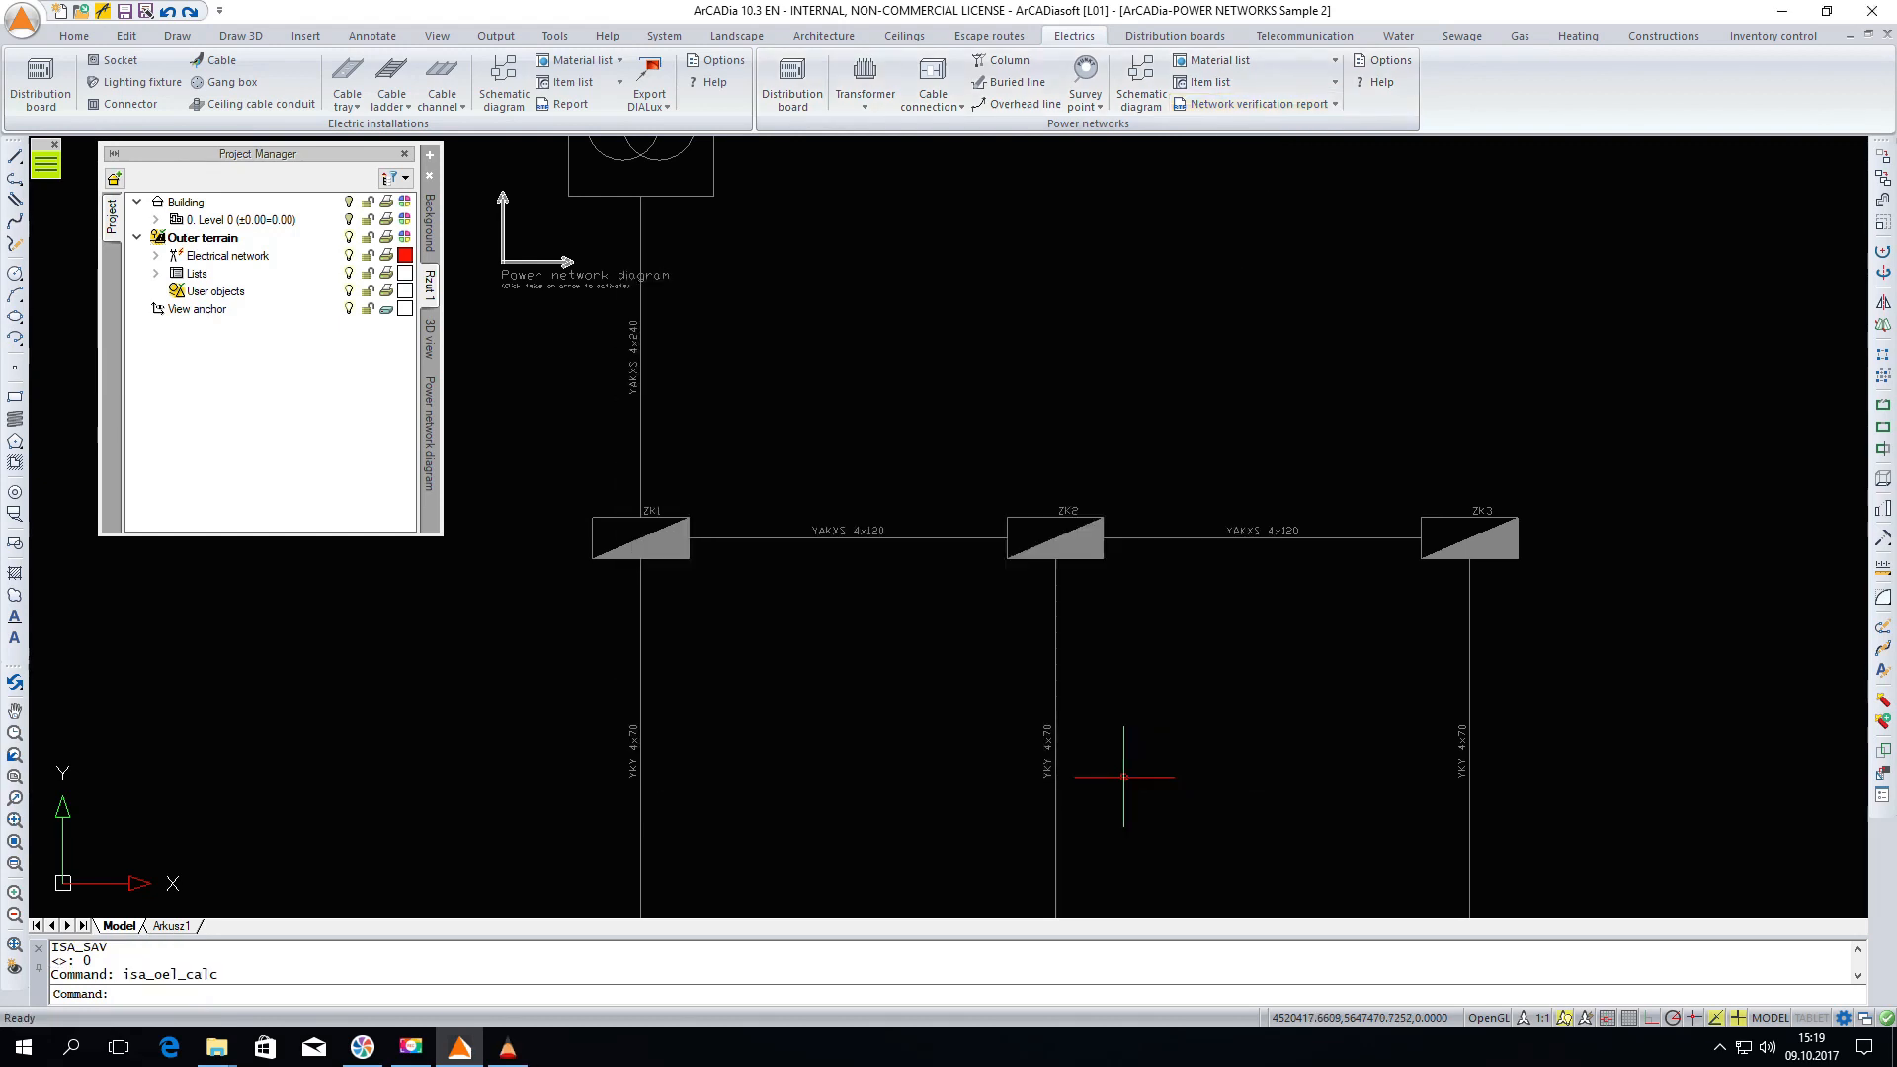
Switch to ArCADia-TEXT and read through the line specification and voltage drop verification report
mouse_move(517, 1055)
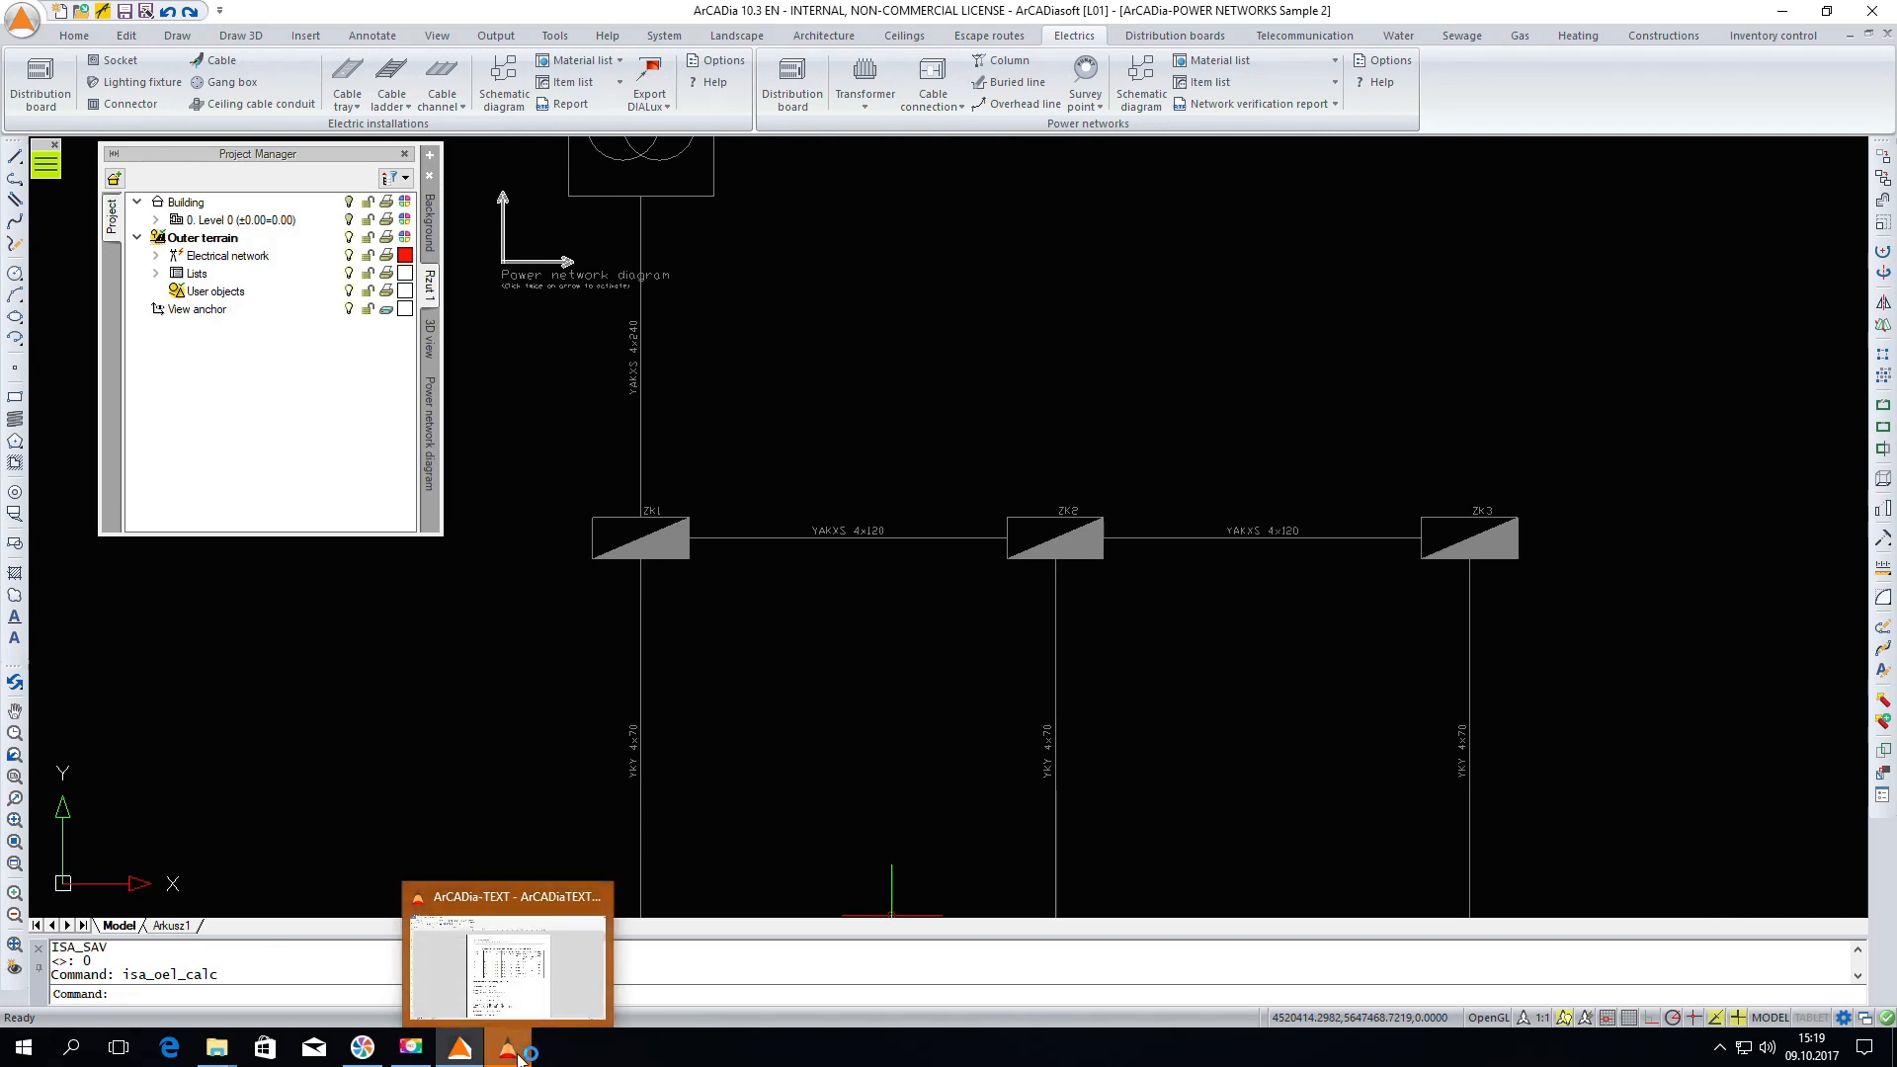
left_click(517, 1056)
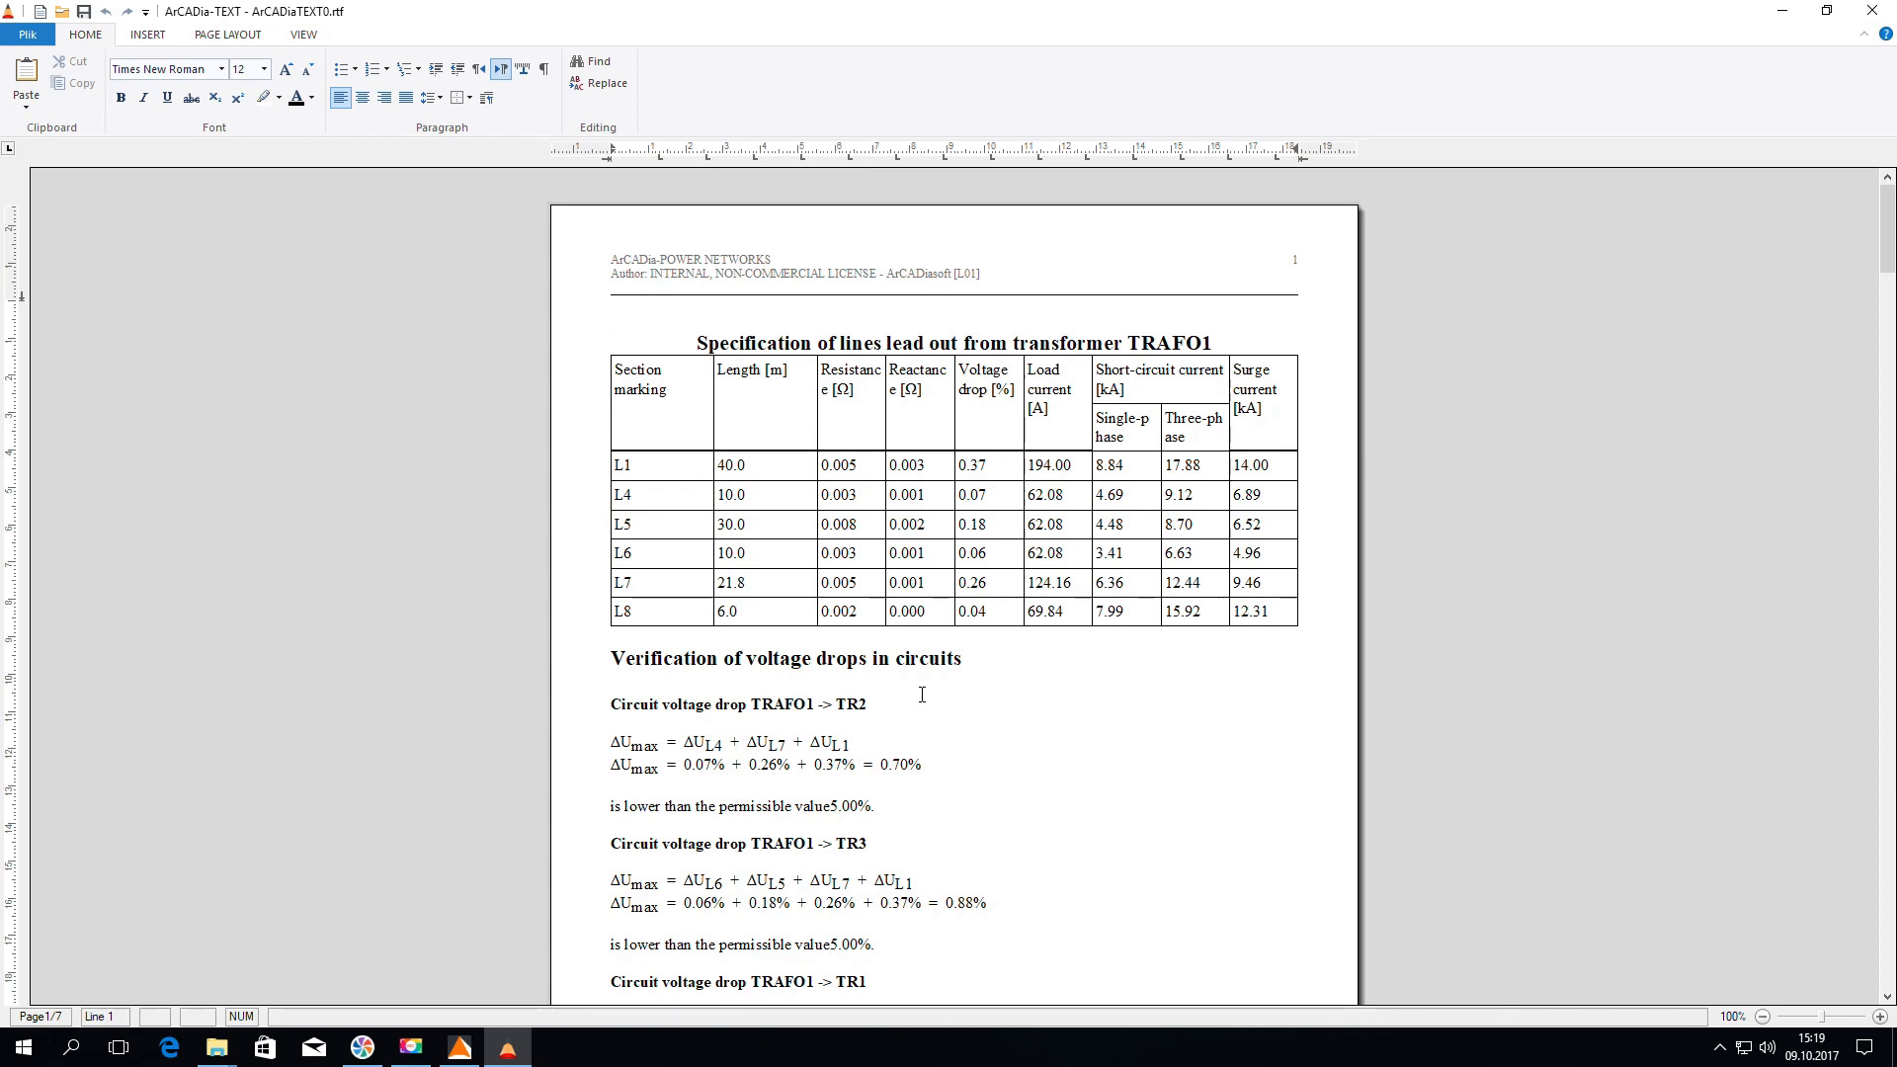
scroll(1169, 613, "down", 15)
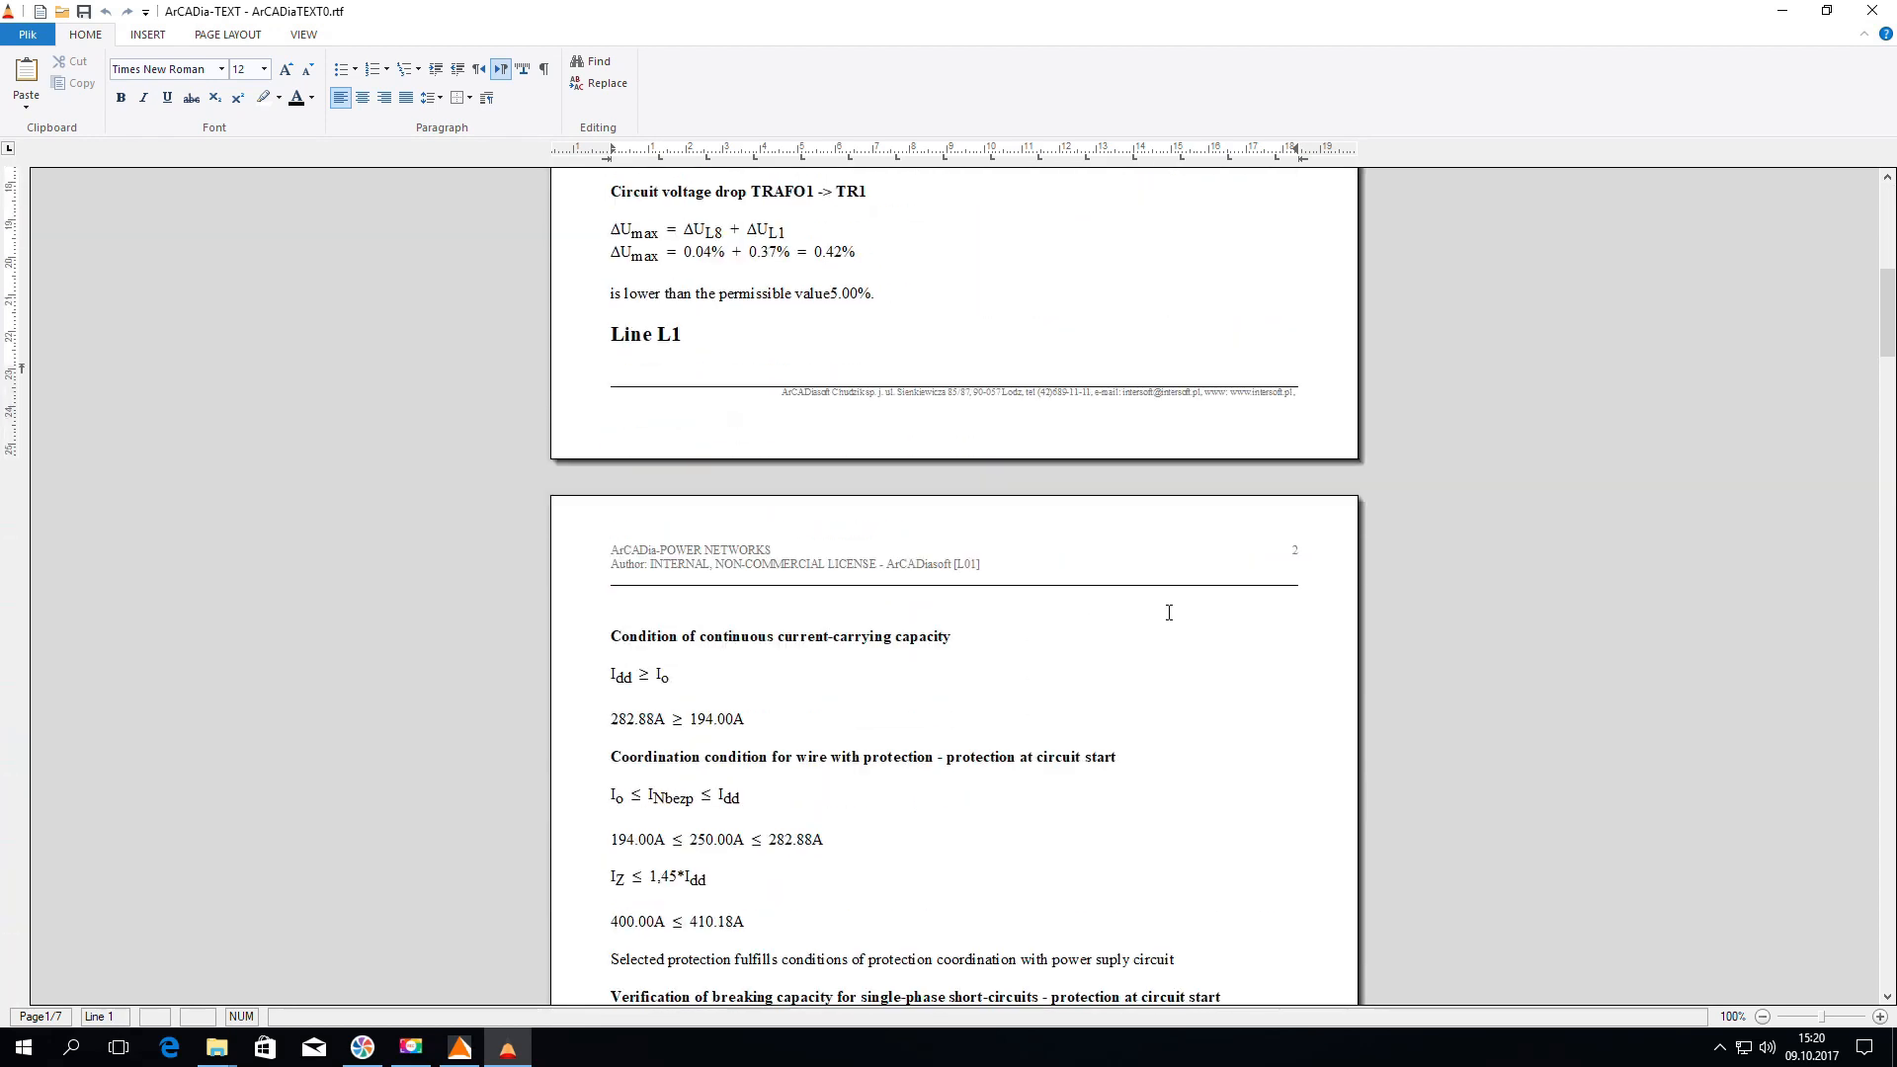
scroll(1169, 613, "down", 15)
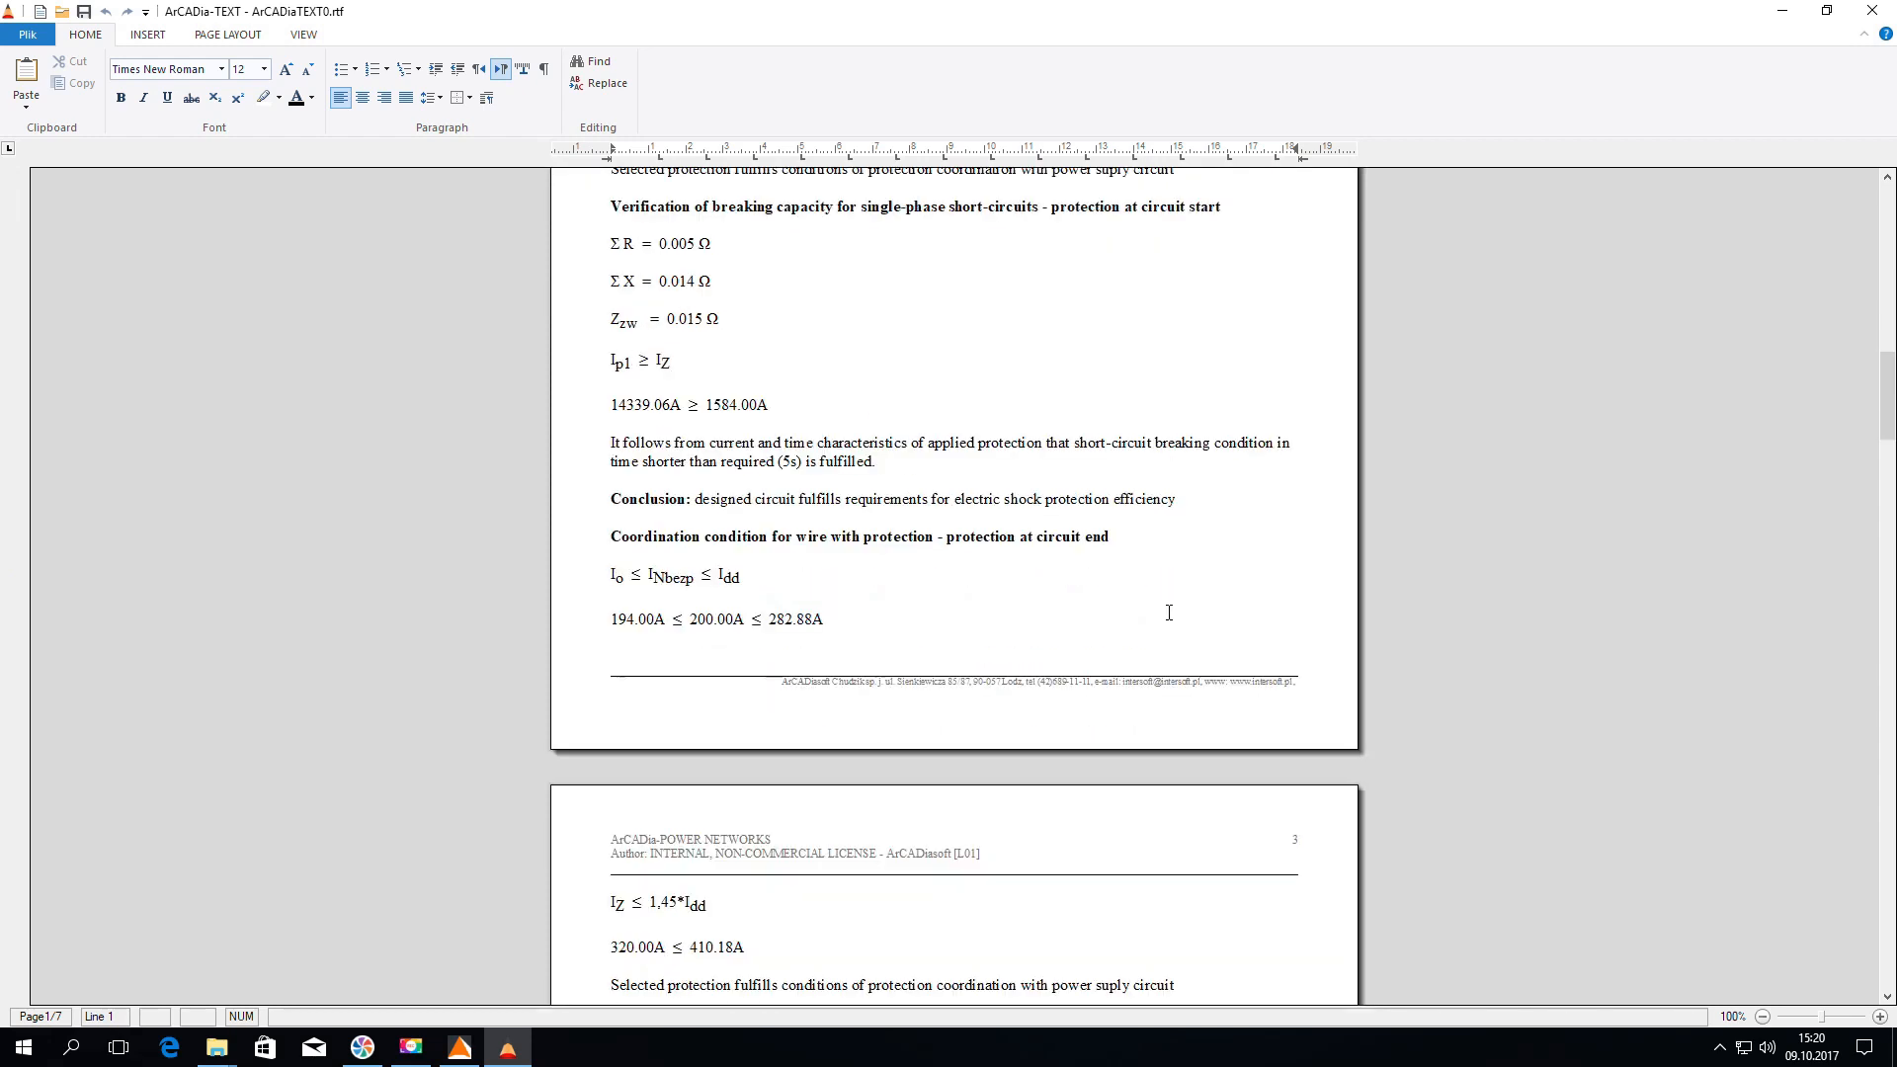
scroll(1168, 612, "down", 12)
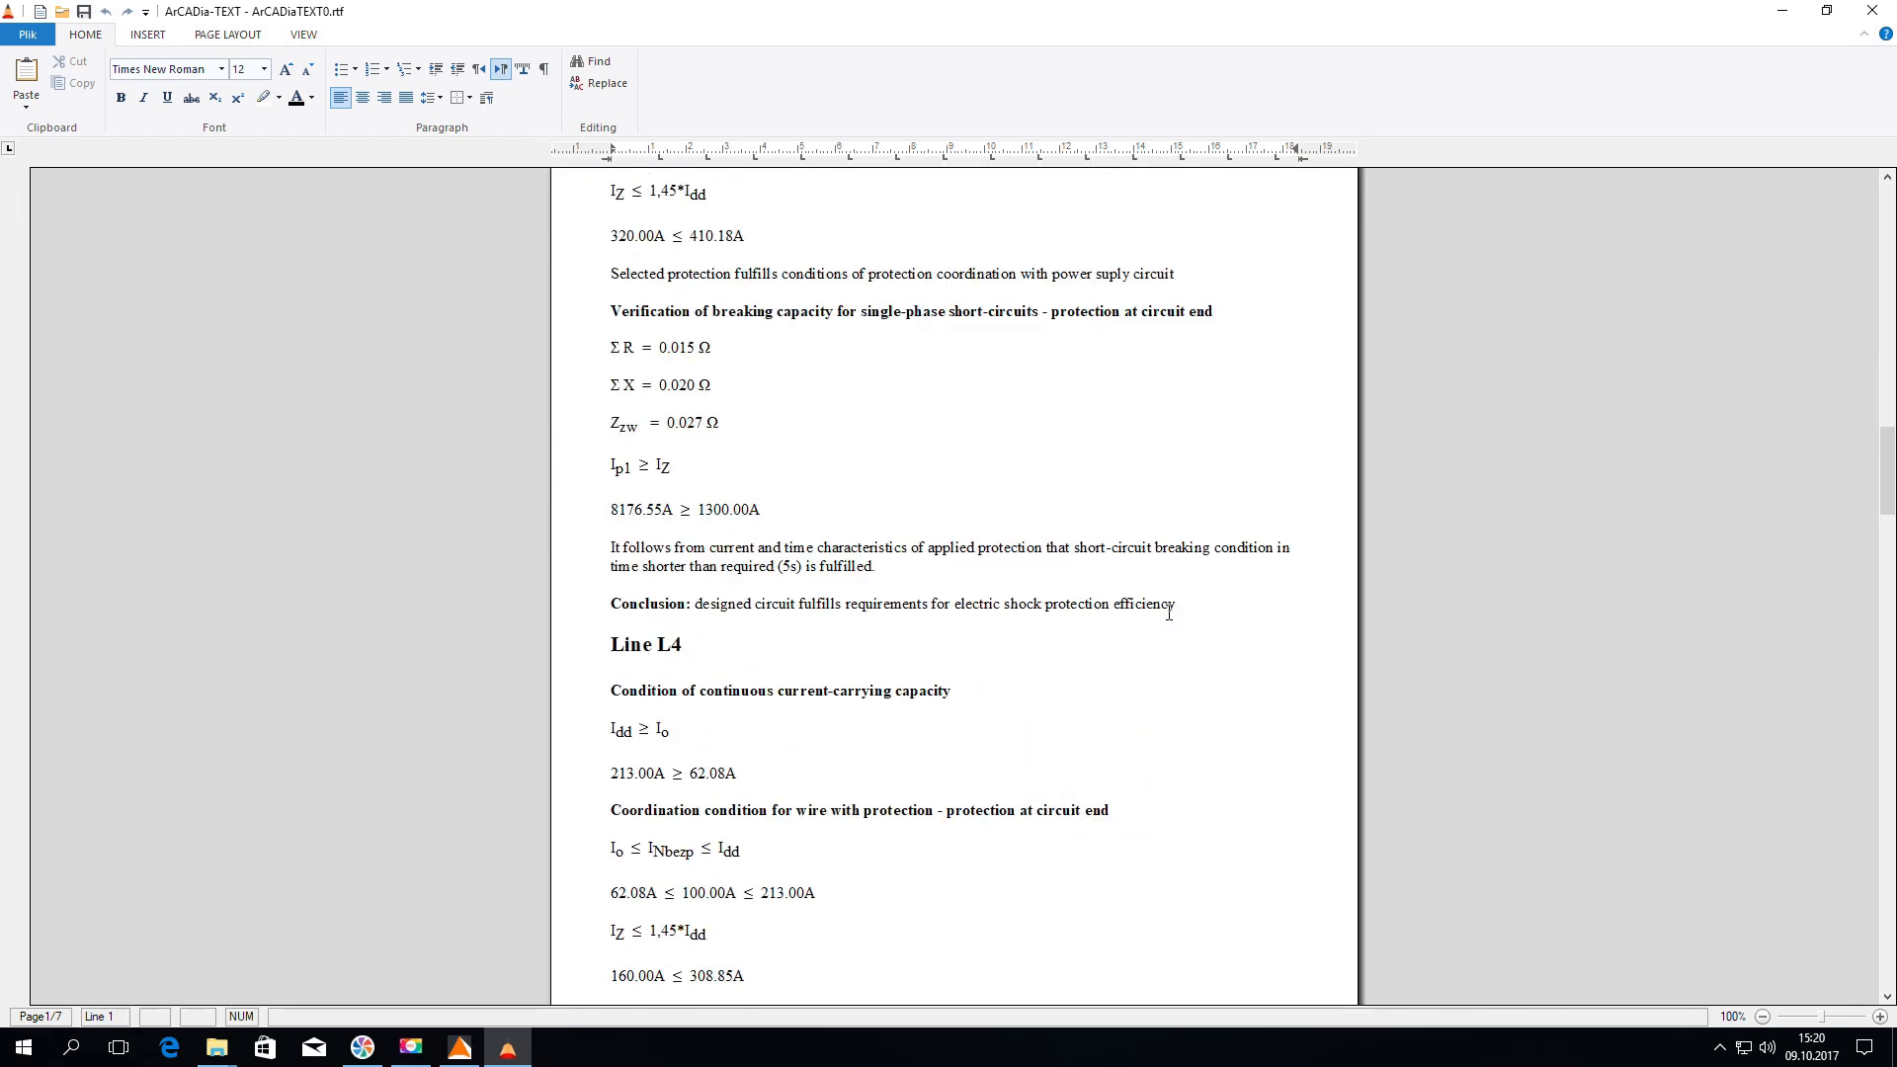
scroll(1169, 613, "down", 13)
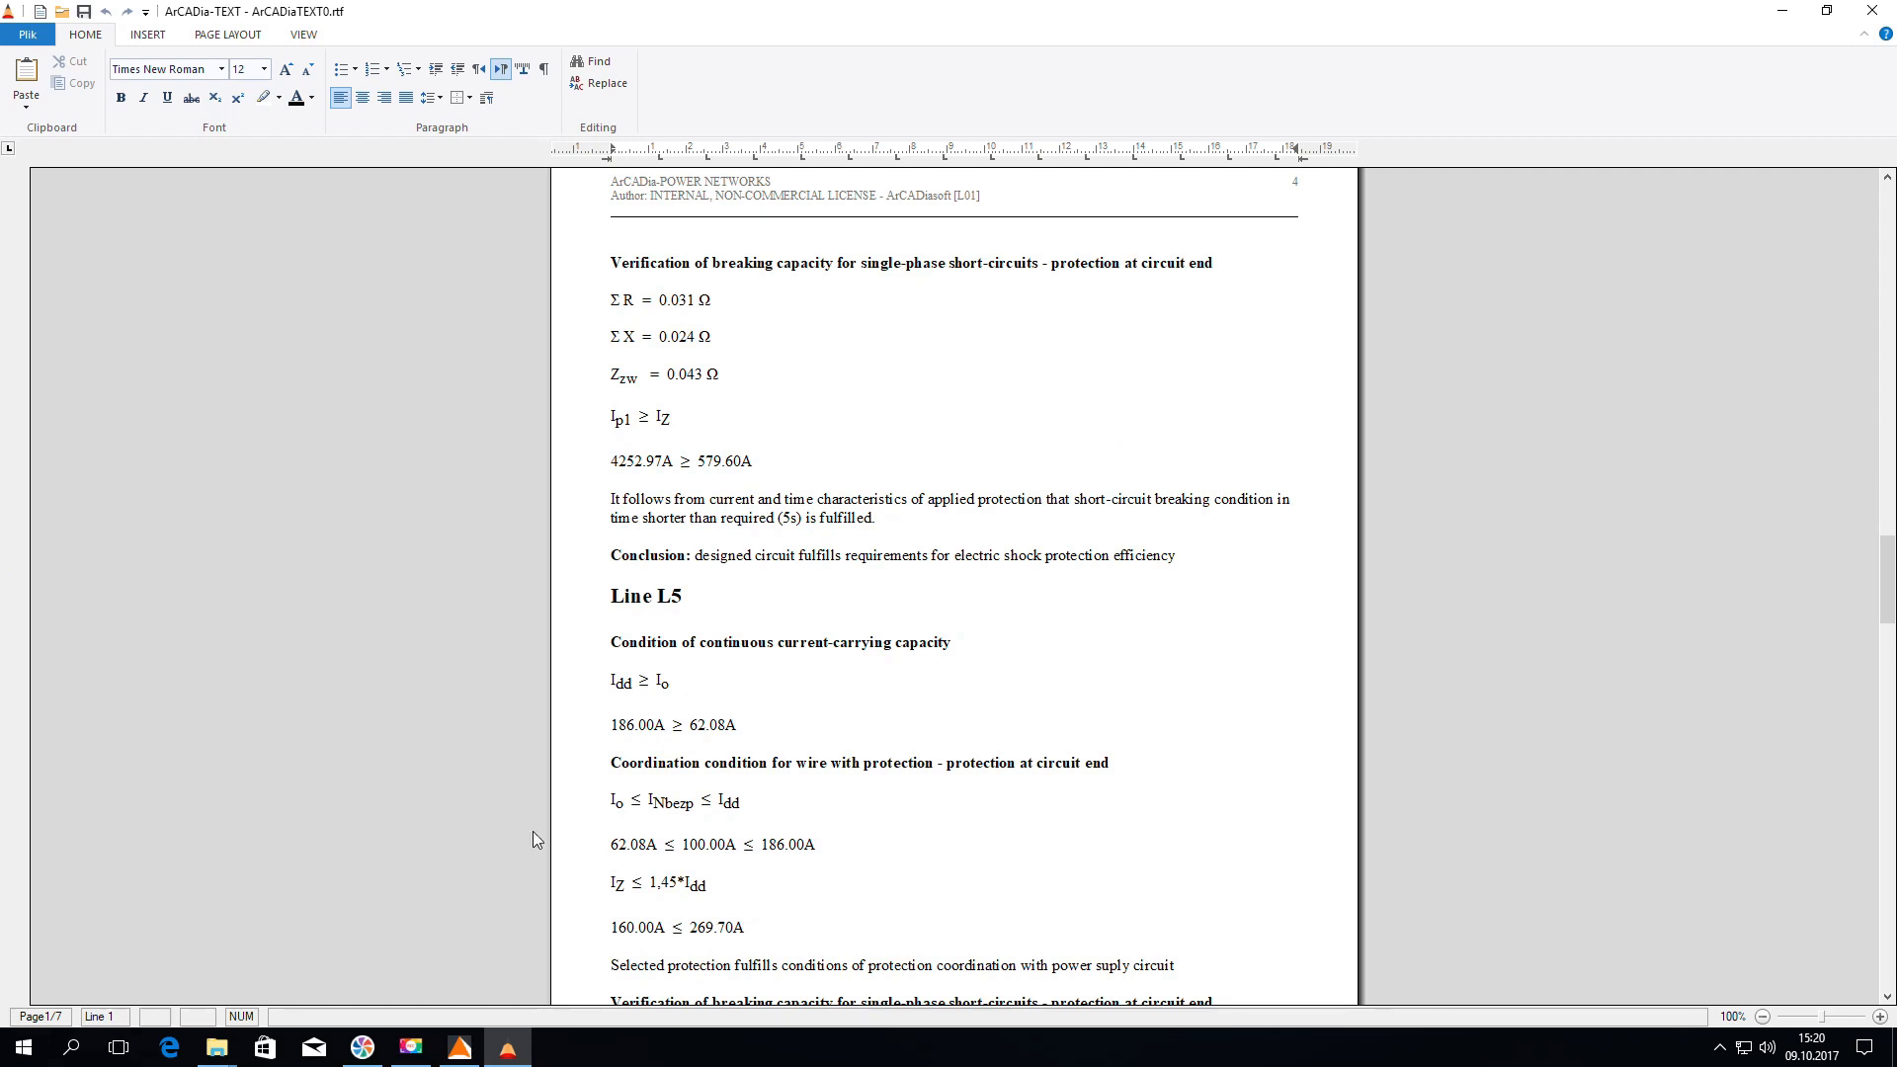
Close the report editor, choosing to save the document
left_click(1872, 12)
left_click(874, 599)
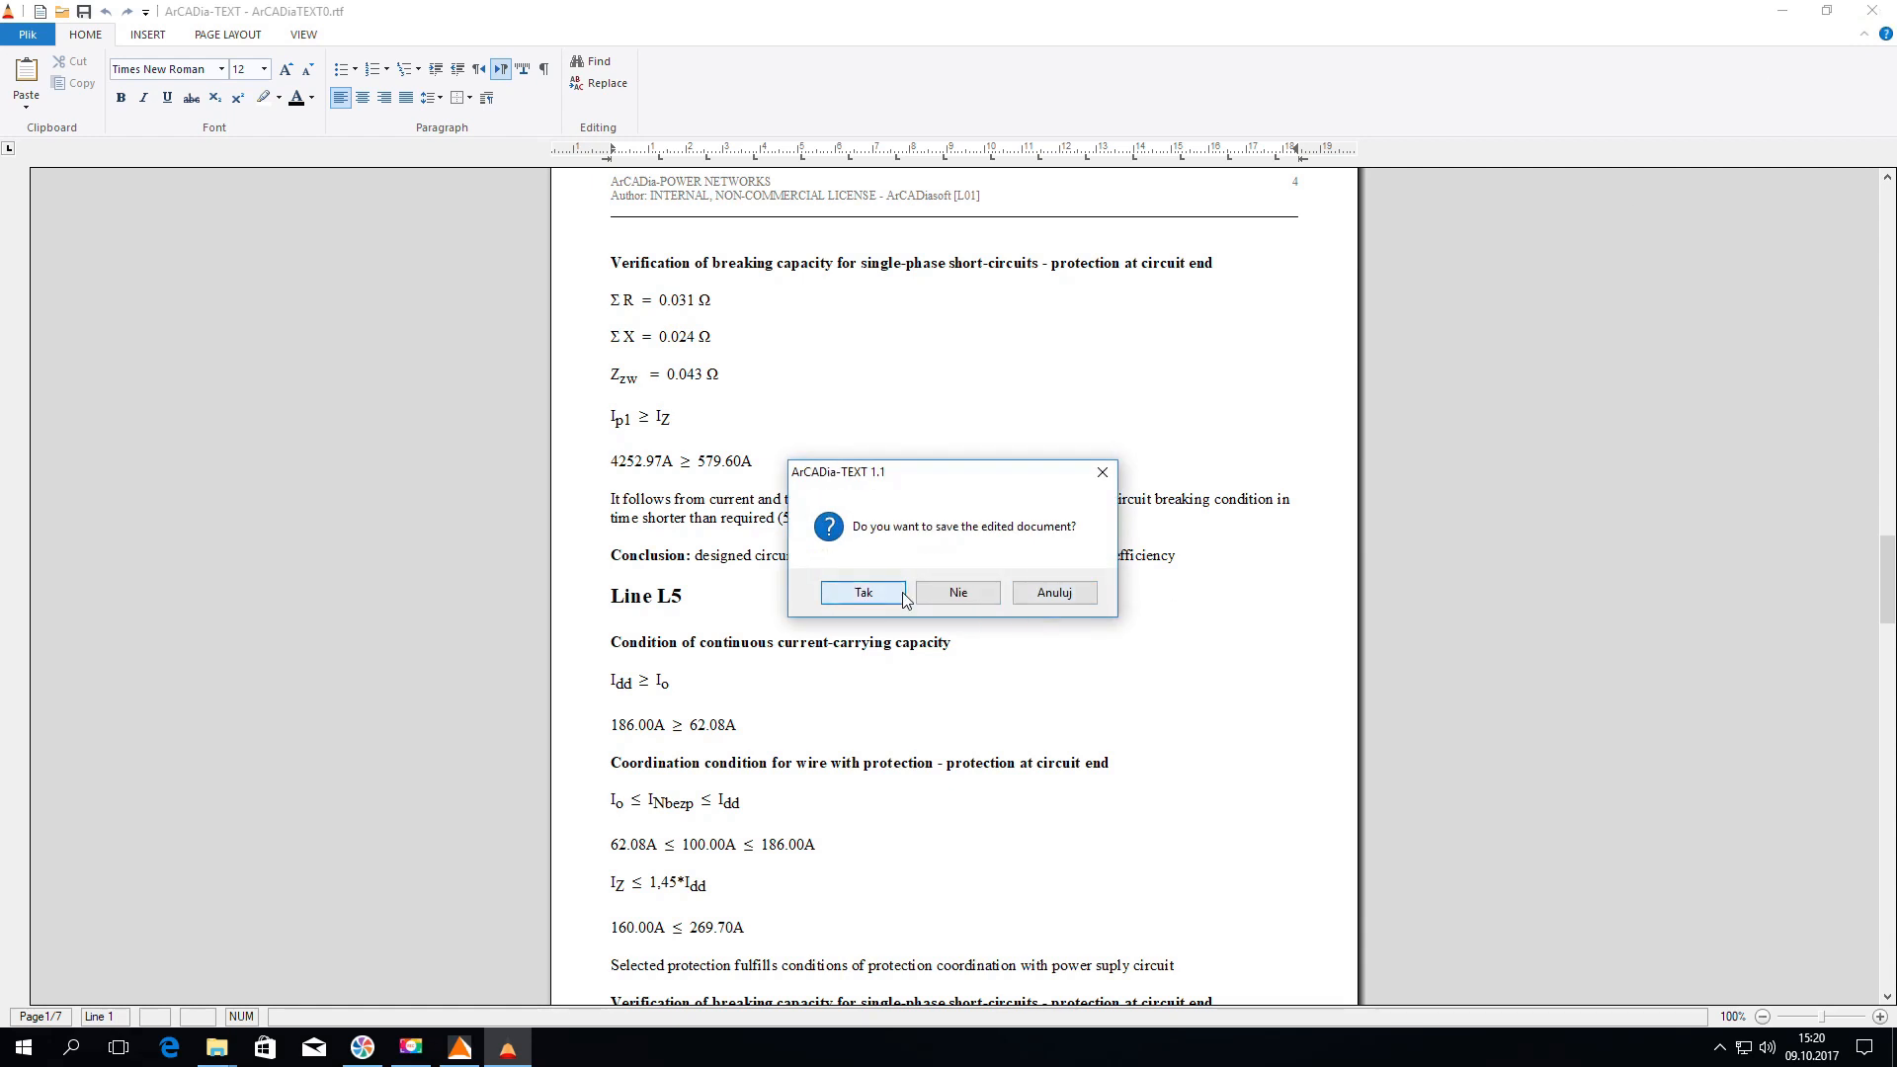
scroll(1290, 339, "down", 2)
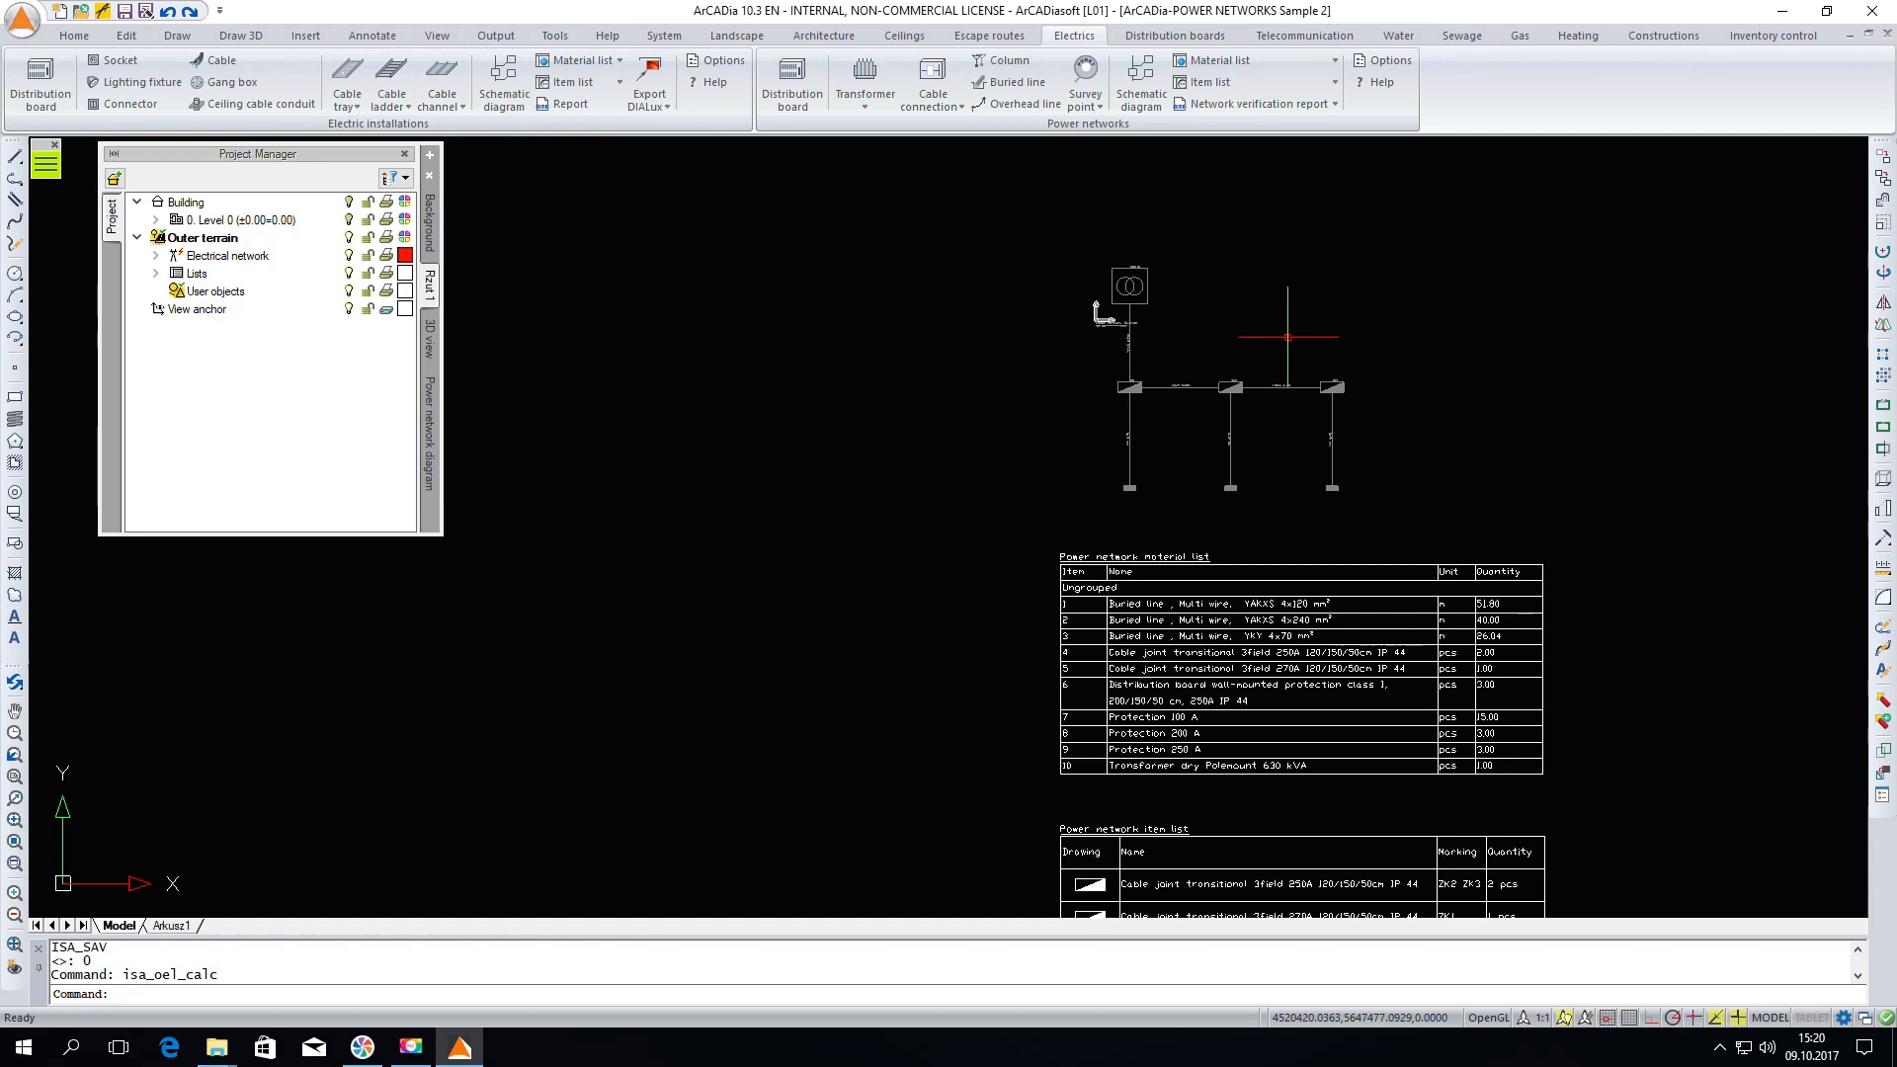
key("alt")
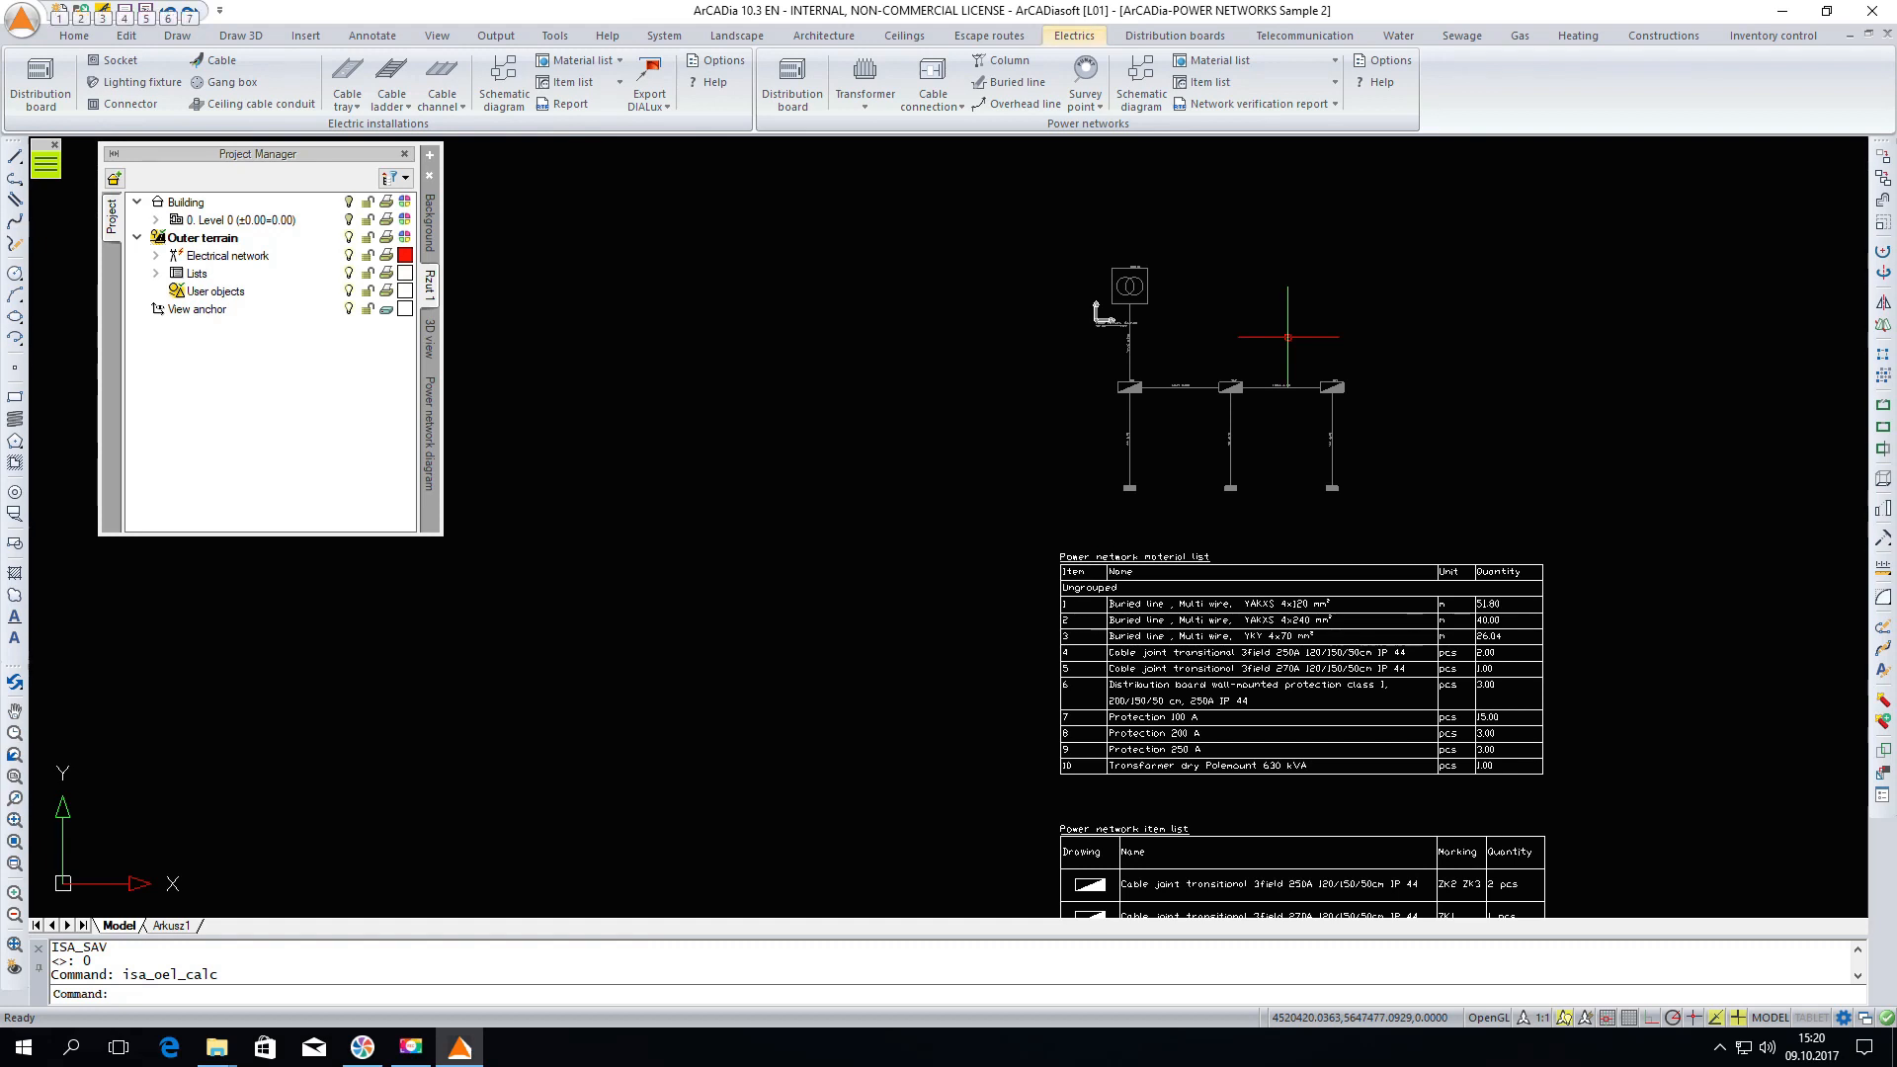